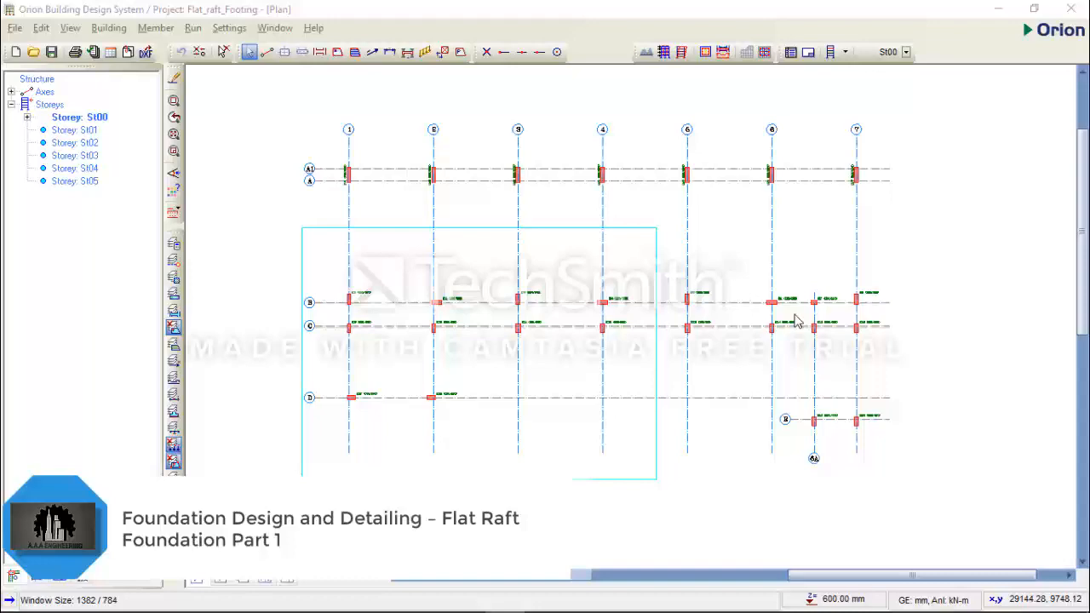
# Inspect the building model from several sides in the 3D view and return to the plan.
pyautogui.click(220, 580)
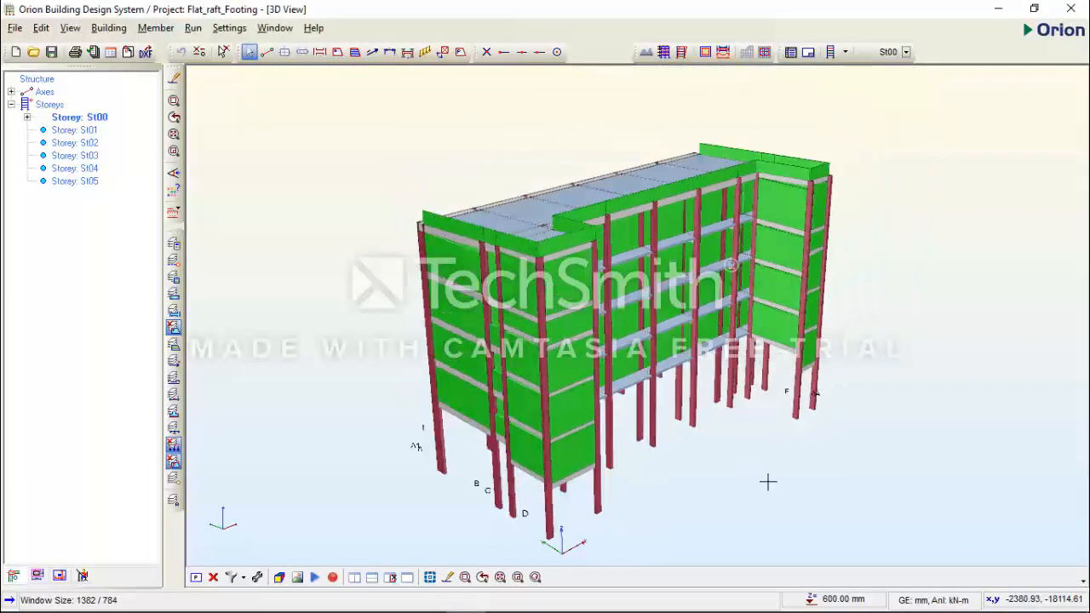
pyautogui.moveTo(630, 415); pyautogui.dragTo(672, 374)
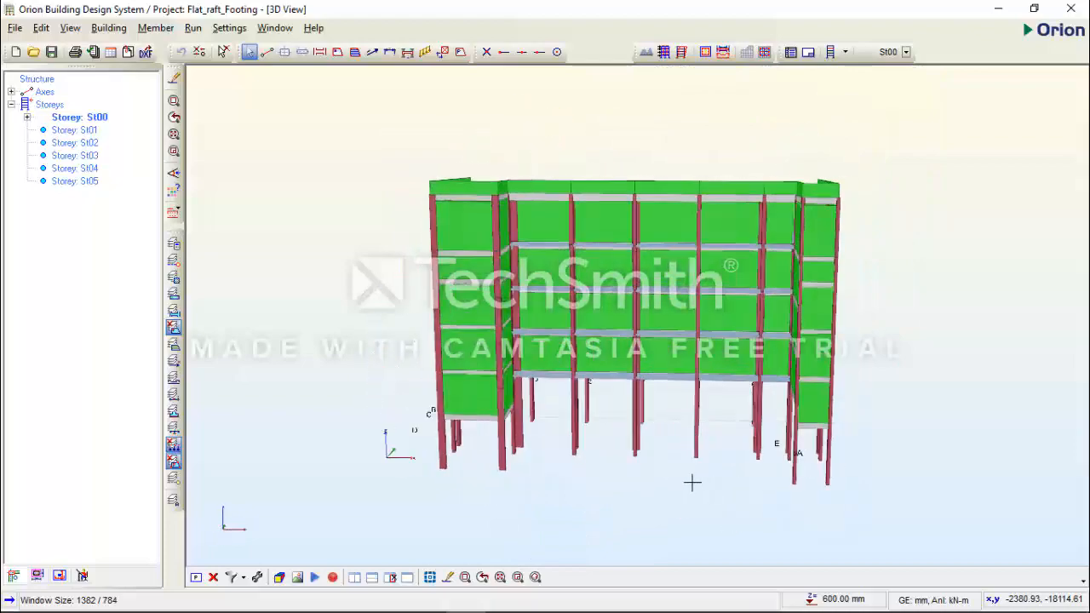
pyautogui.moveTo(692, 483); pyautogui.dragTo(679, 423)
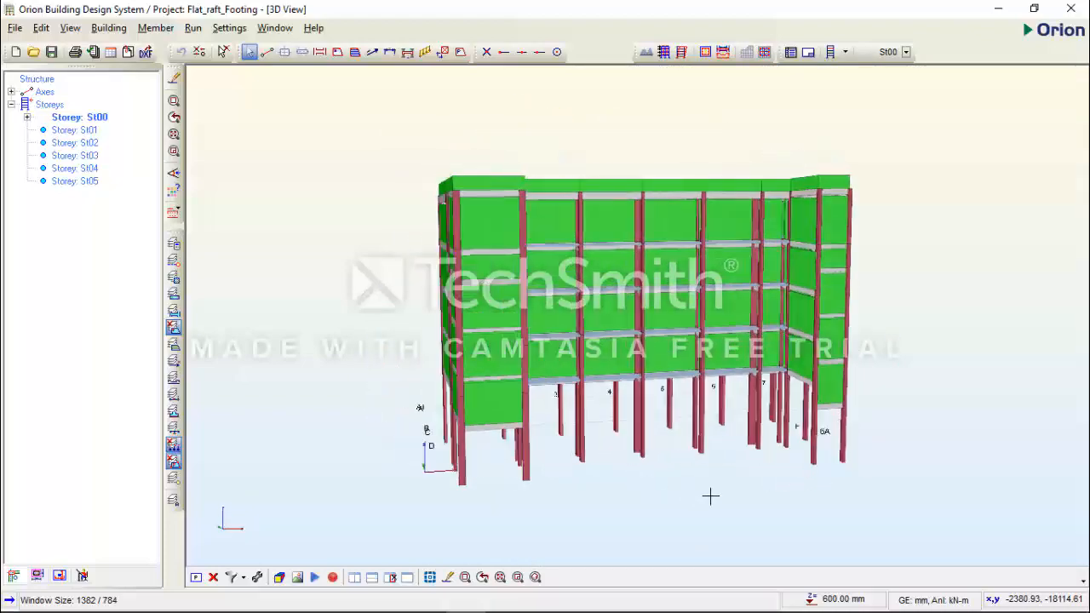
pyautogui.moveTo(721, 483); pyautogui.dragTo(579, 468)
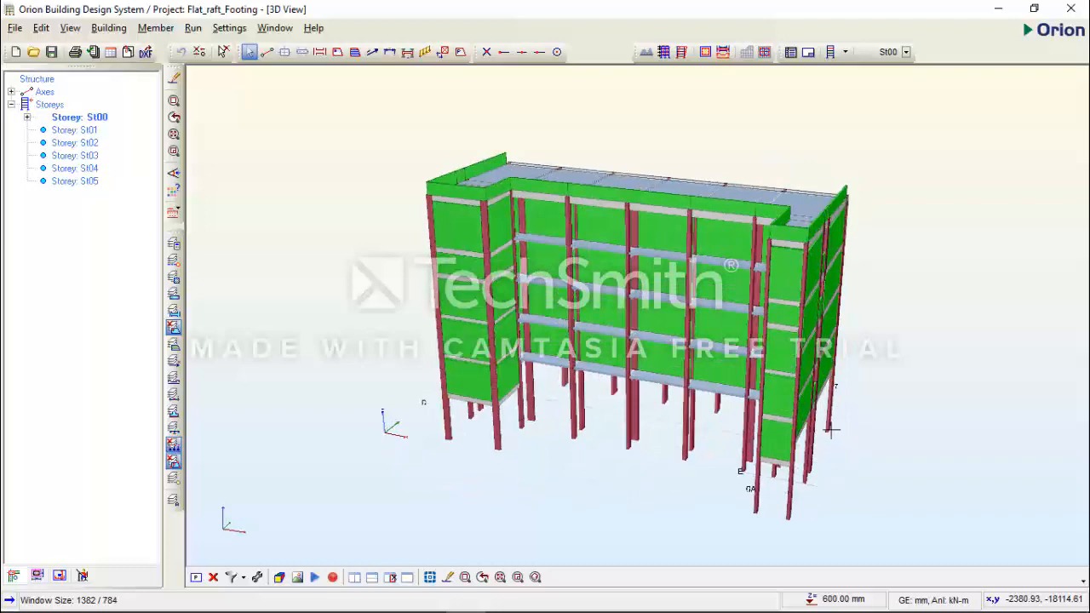
pyautogui.moveTo(832, 431); pyautogui.dragTo(940, 376)
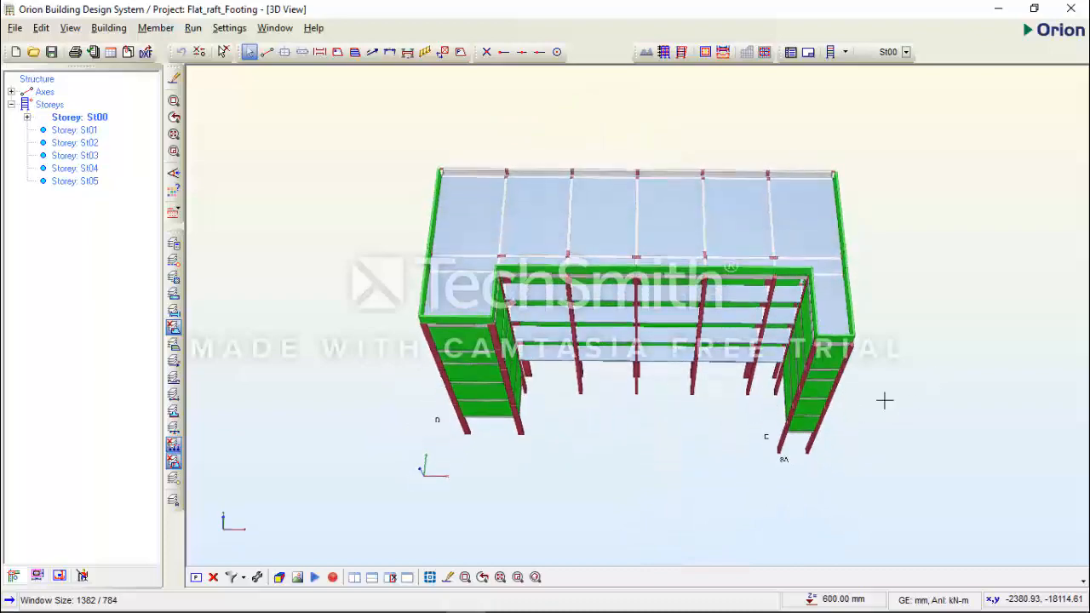
pyautogui.moveTo(853, 418); pyautogui.dragTo(777, 265)
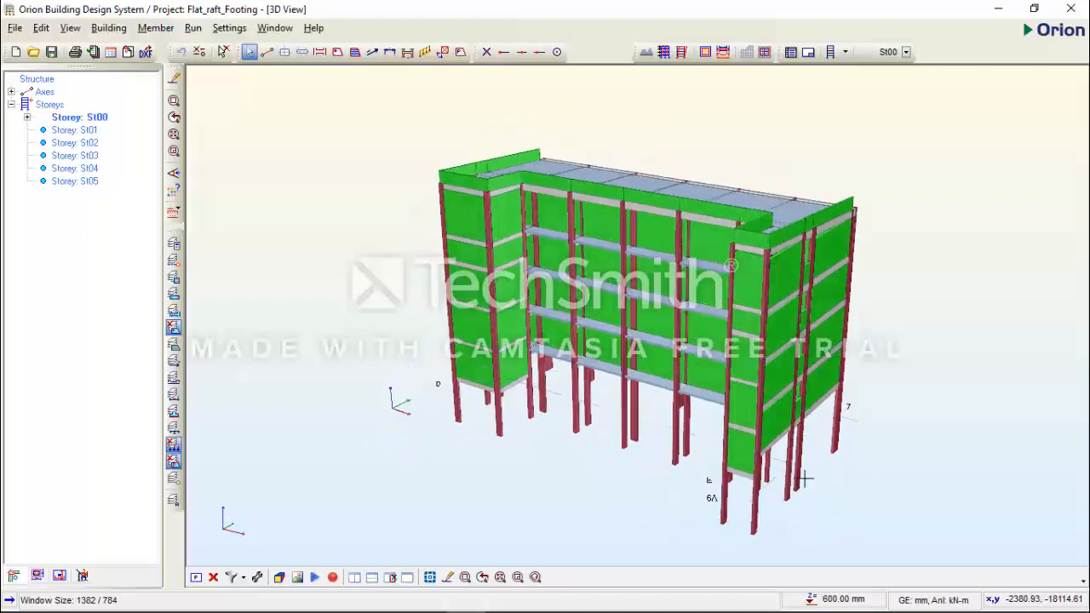
pyautogui.moveTo(805, 479); pyautogui.dragTo(844, 477)
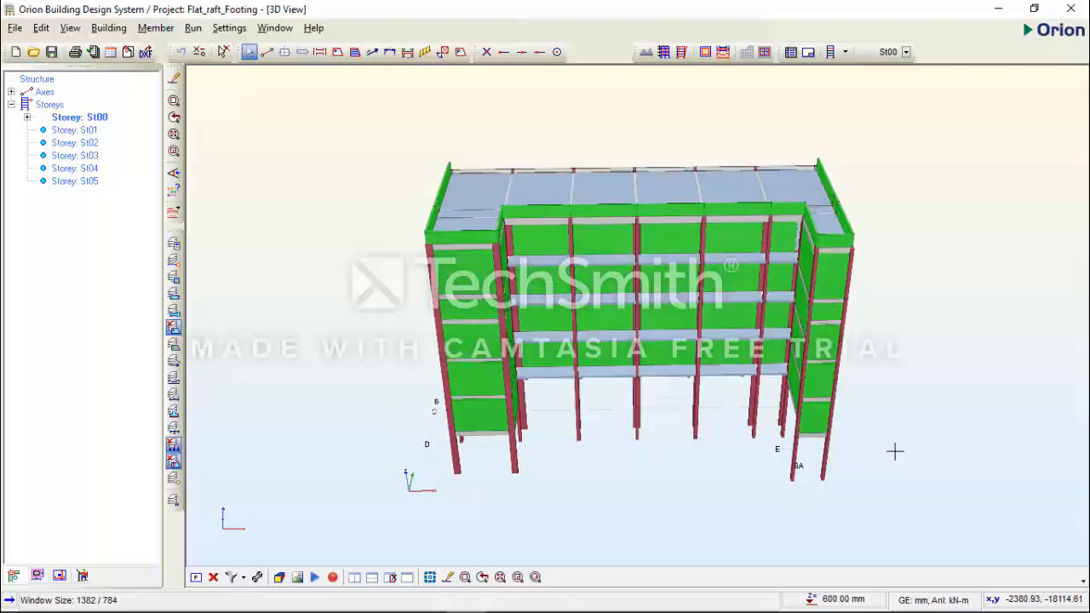
pyautogui.moveTo(648, 420); pyautogui.dragTo(749, 344)
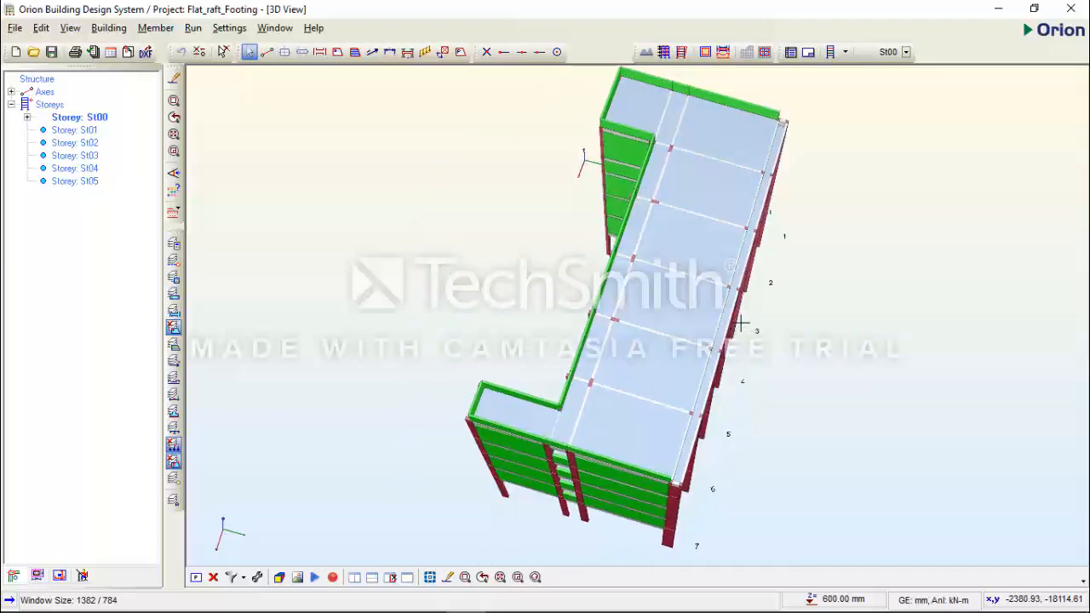
pyautogui.moveTo(741, 303); pyautogui.dragTo(621, 480)
pyautogui.click(213, 578)
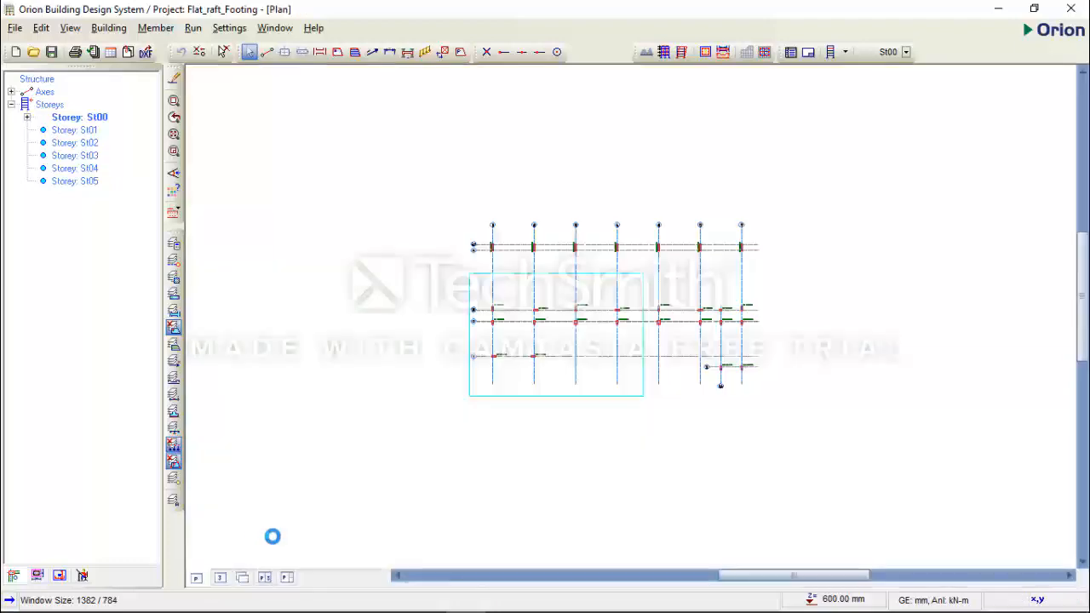
# Offset axis A1 outward by 1000 mm, away from axis A, and mark the new axis as not to plot.
pyautogui.scroll(3, 567, 282)
pyautogui.moveTo(600, 276); pyautogui.dragTo(509, 298, button='middle')
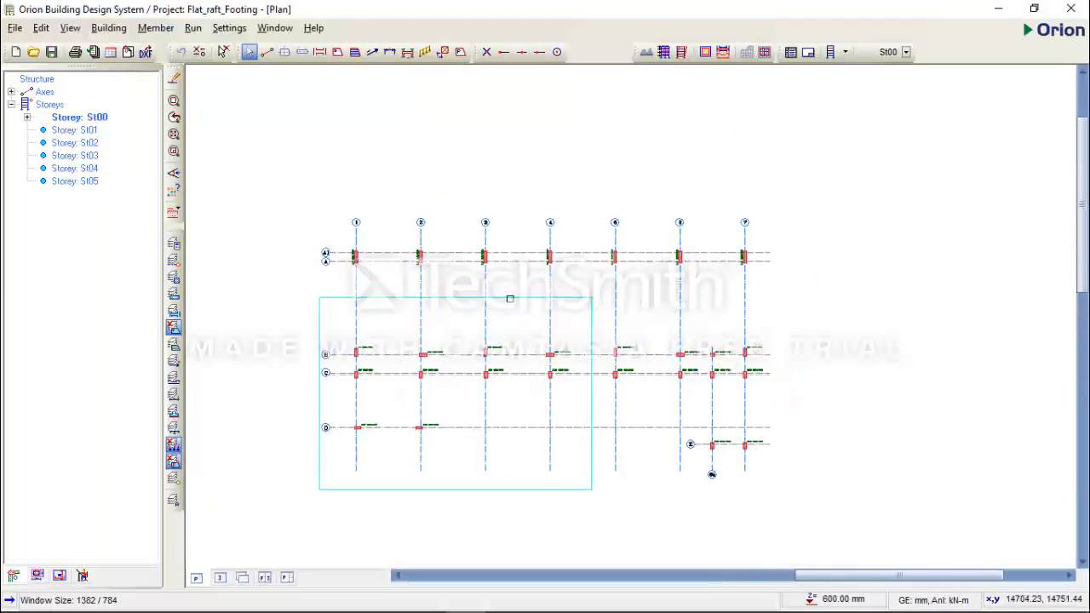
pyautogui.scroll(2, 462, 263)
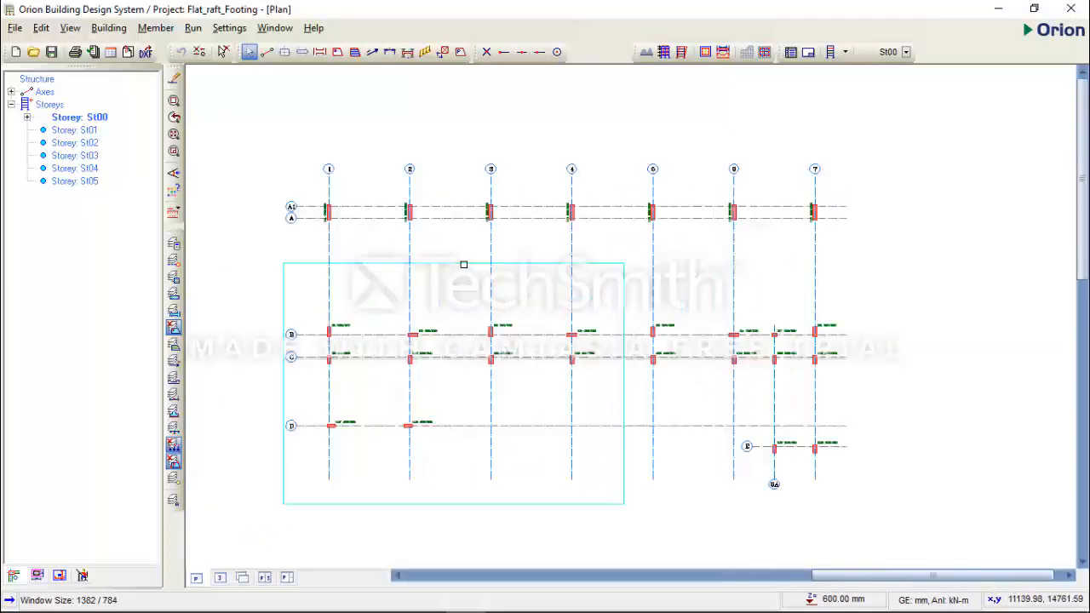
pyautogui.moveTo(445, 264); pyautogui.dragTo(422, 268, button='middle')
pyautogui.scroll(-1, 422, 269)
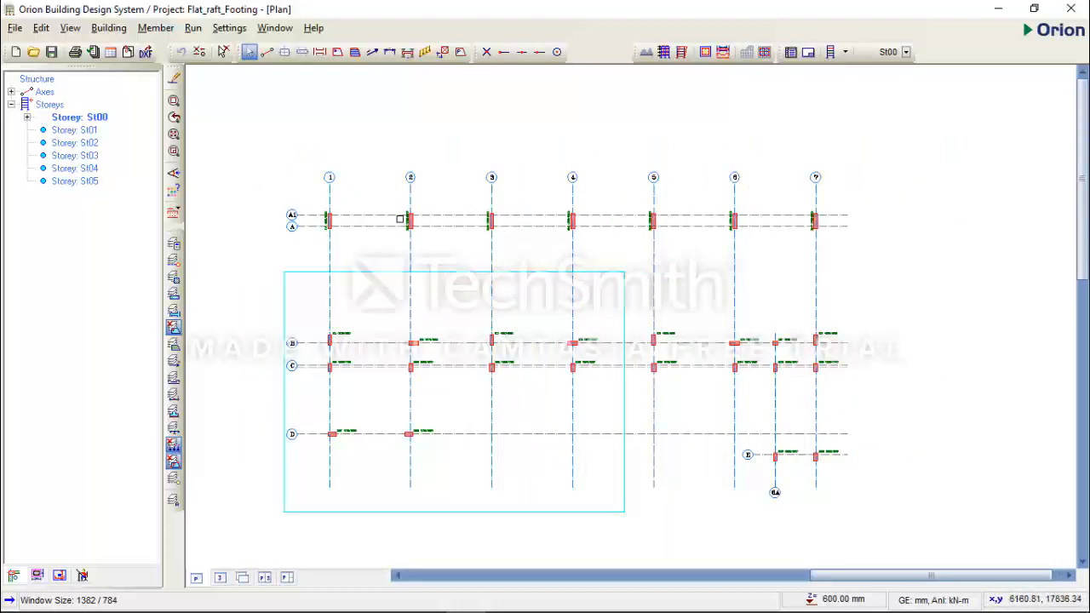
pyautogui.click(438, 216)
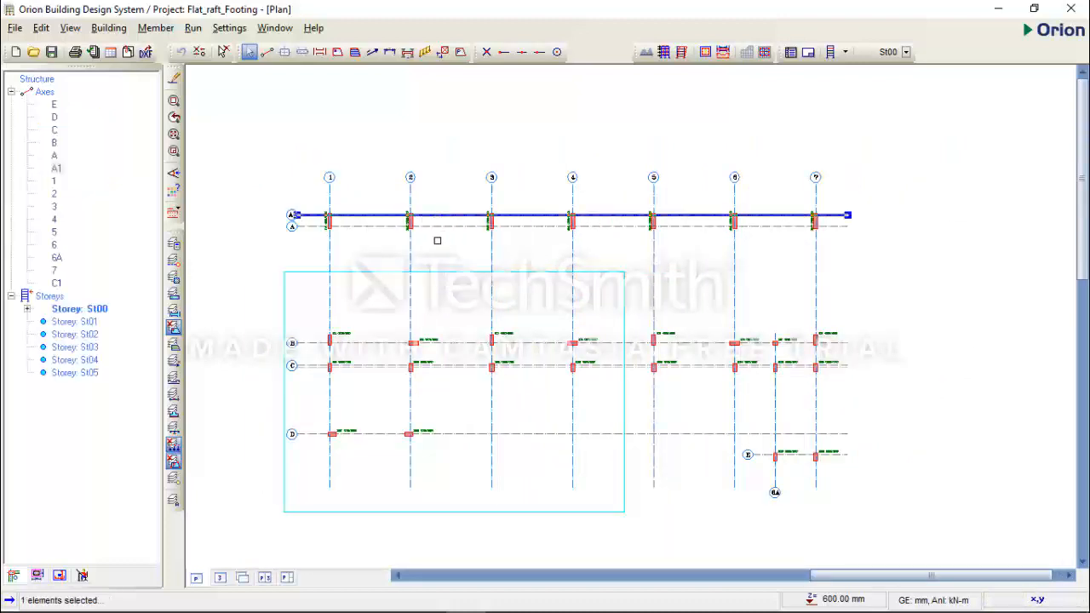
pyautogui.scroll(3, 436, 239)
pyautogui.scroll(-2, 378, 224)
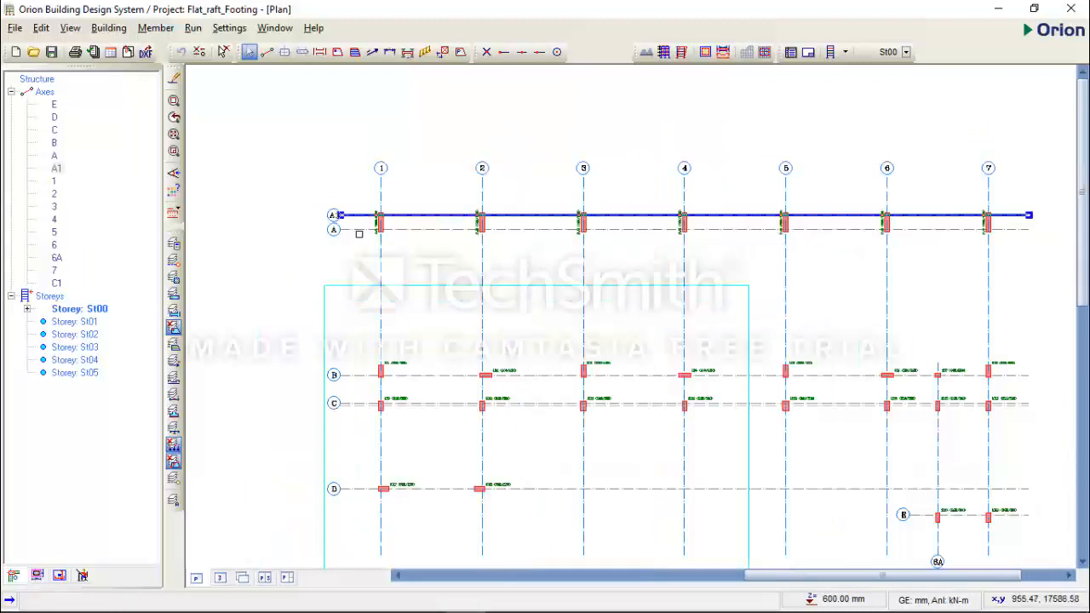
pyautogui.rightClick(429, 249)
pyautogui.click(464, 274)
pyautogui.doubleClick(467, 191)
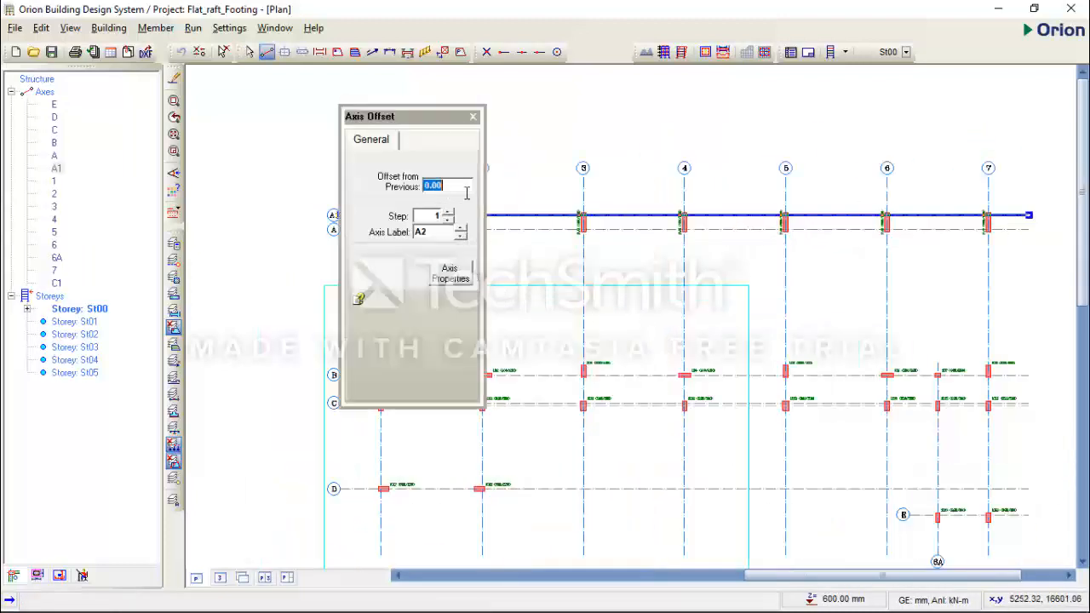
pyautogui.write('1000')
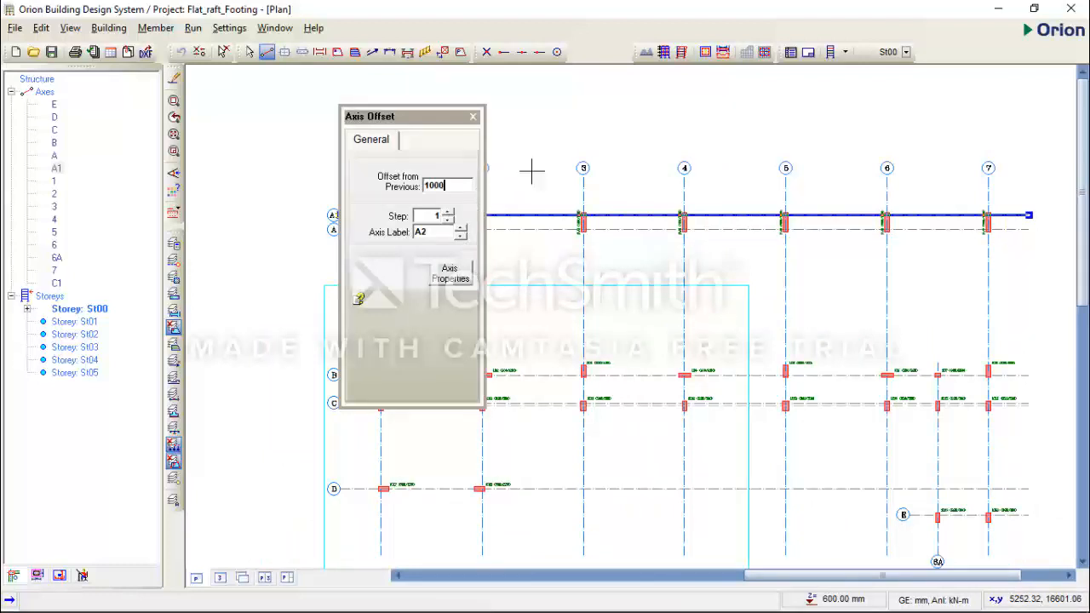
pyautogui.click(554, 178)
pyautogui.click(451, 272)
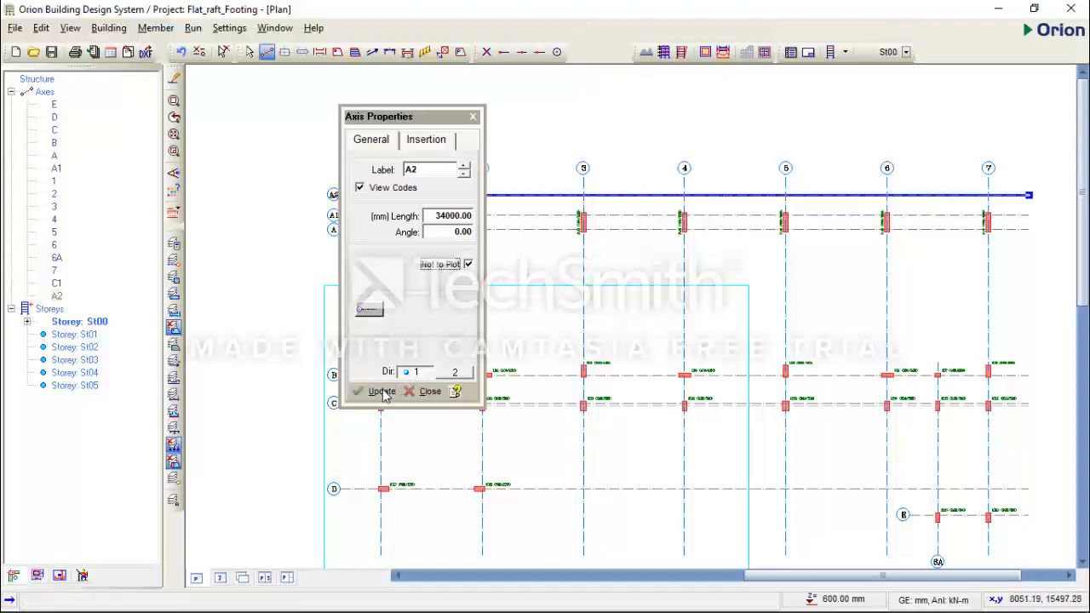
pyautogui.click(420, 397)
# Offset axis 7 by 1000 mm to the outside of the building and mark the new axis as not to plot.
pyautogui.moveTo(503, 339); pyautogui.dragTo(236, 239, button='middle')
pyautogui.scroll(-1, 236, 238)
pyautogui.moveTo(416, 263); pyautogui.dragTo(521, 298, button='middle')
pyautogui.click(731, 242)
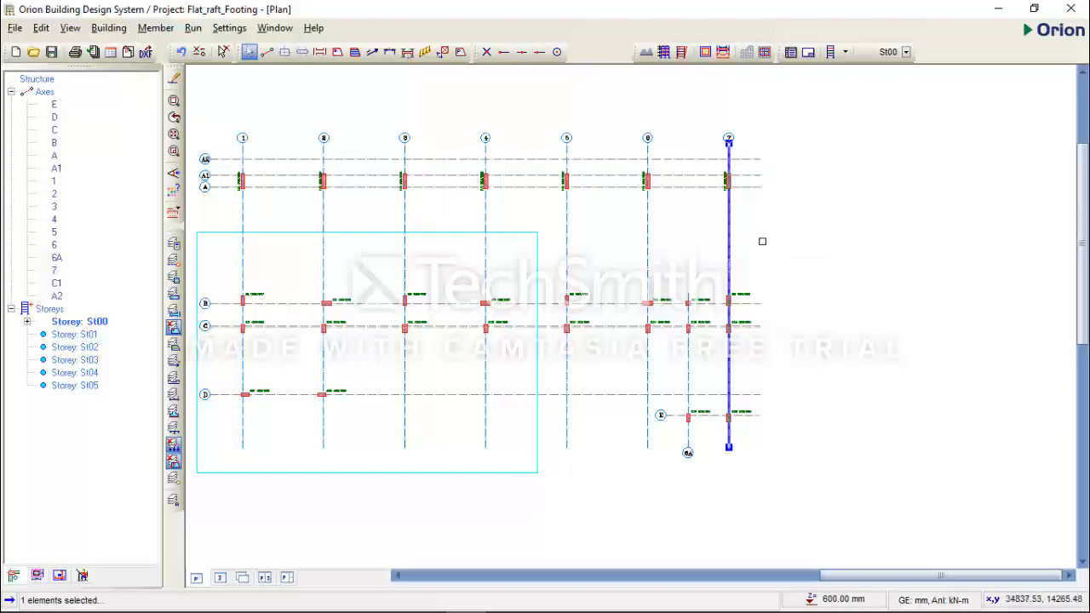
pyautogui.rightClick(765, 241)
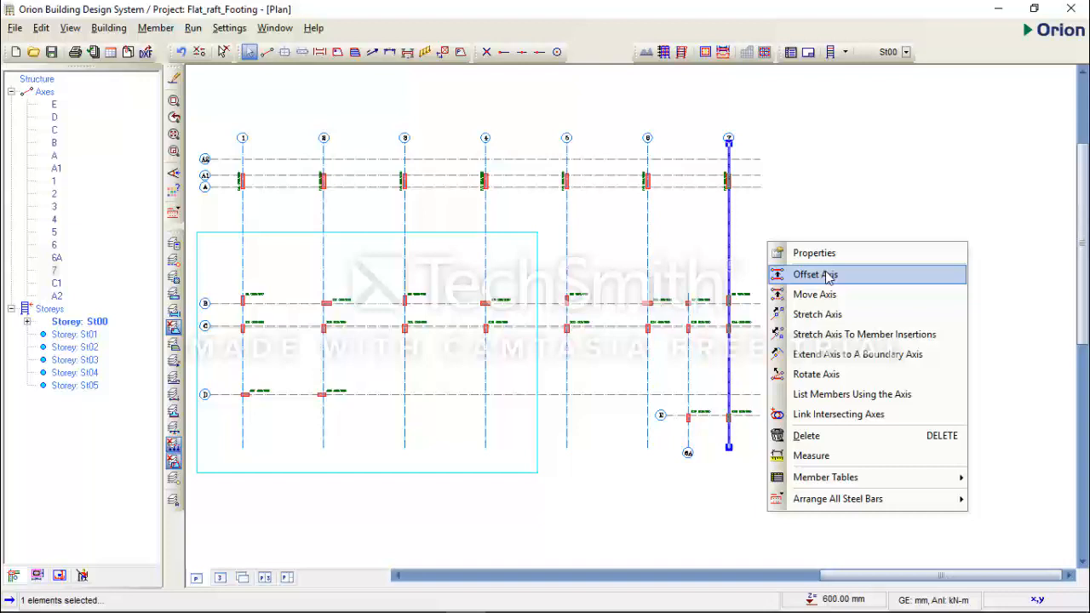
pyautogui.click(826, 275)
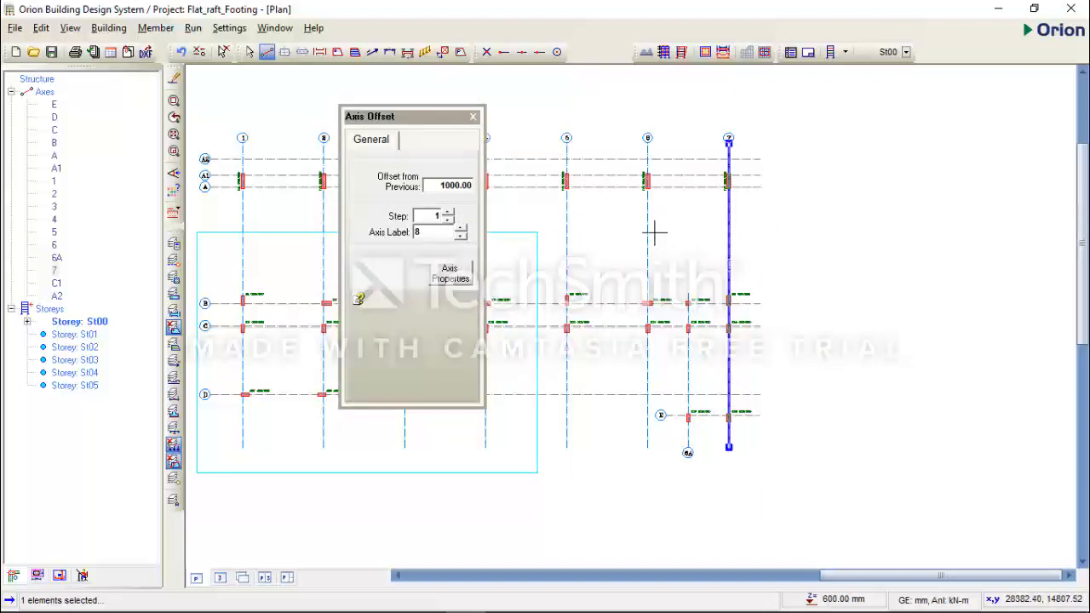
pyautogui.click(780, 225)
pyautogui.click(451, 273)
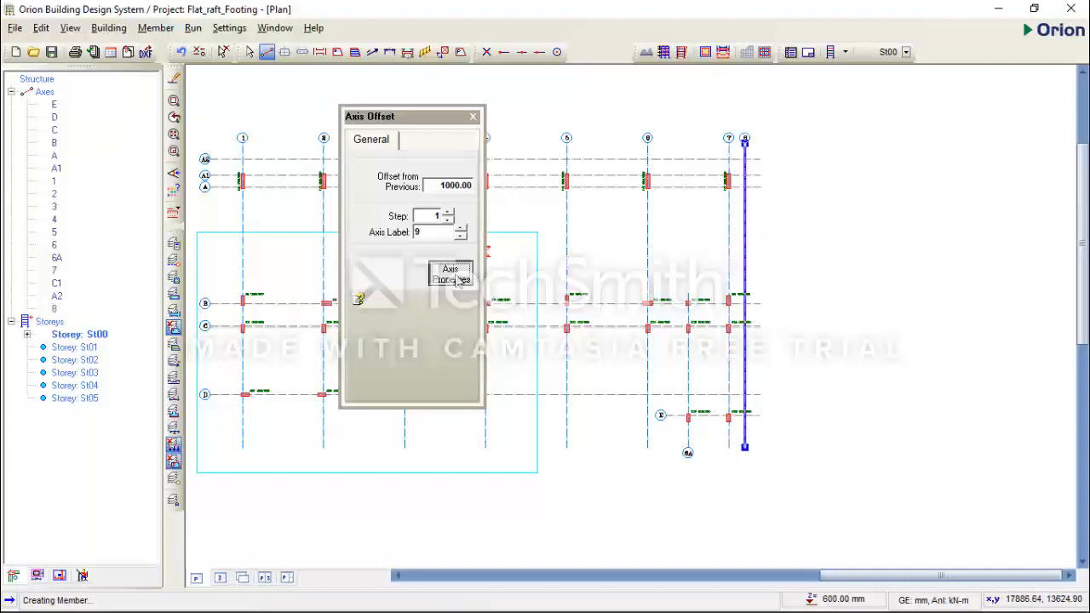
pyautogui.click(470, 266)
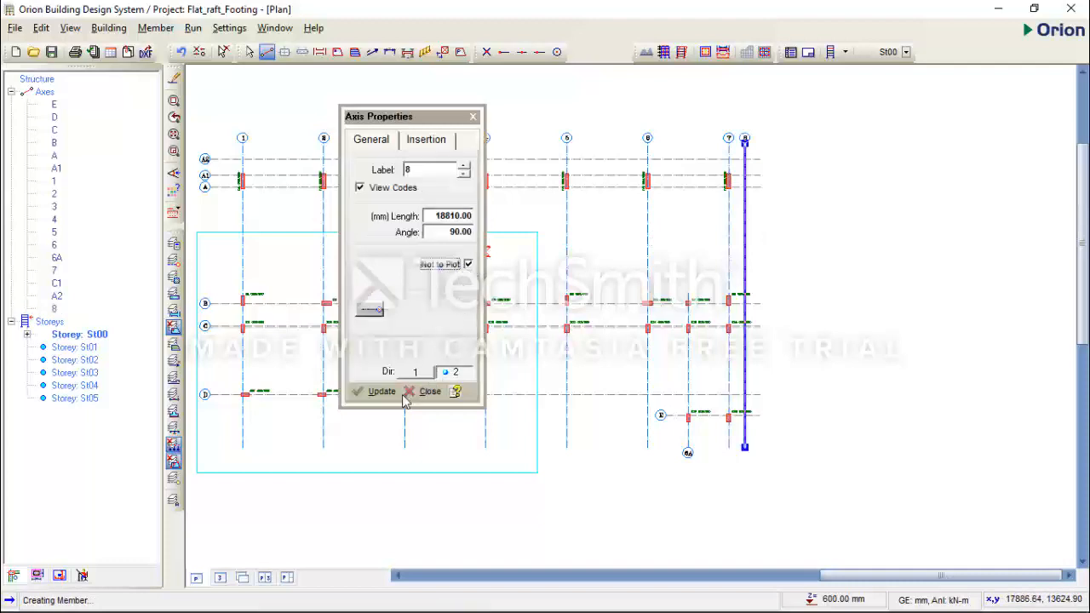
pyautogui.click(429, 392)
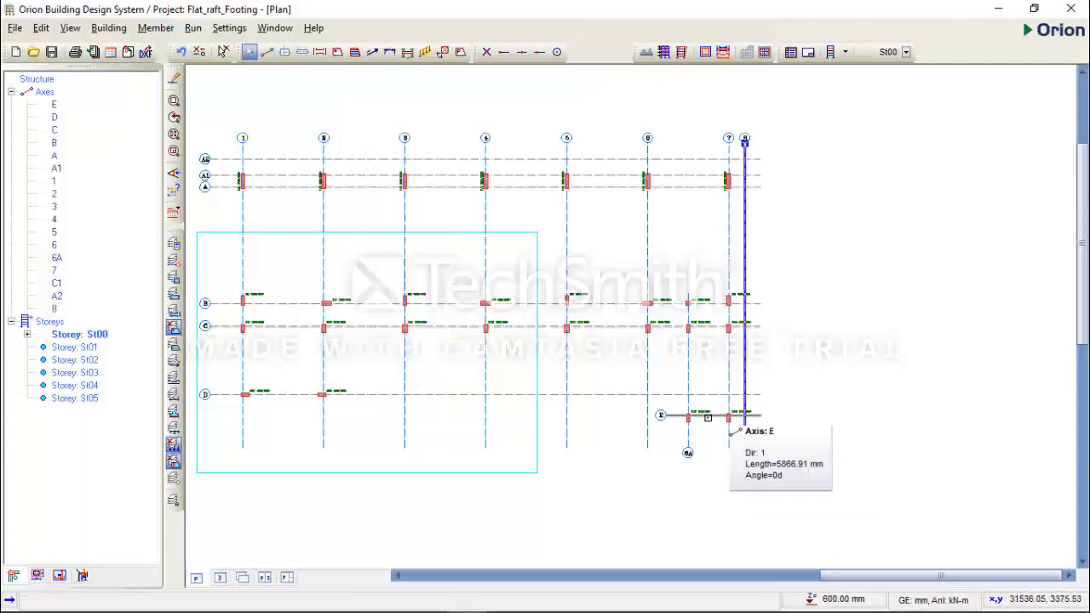
# Offset axis E outward by 1000 mm, away from axis D, and mark the new axis as not to plot.
pyautogui.click(706, 417)
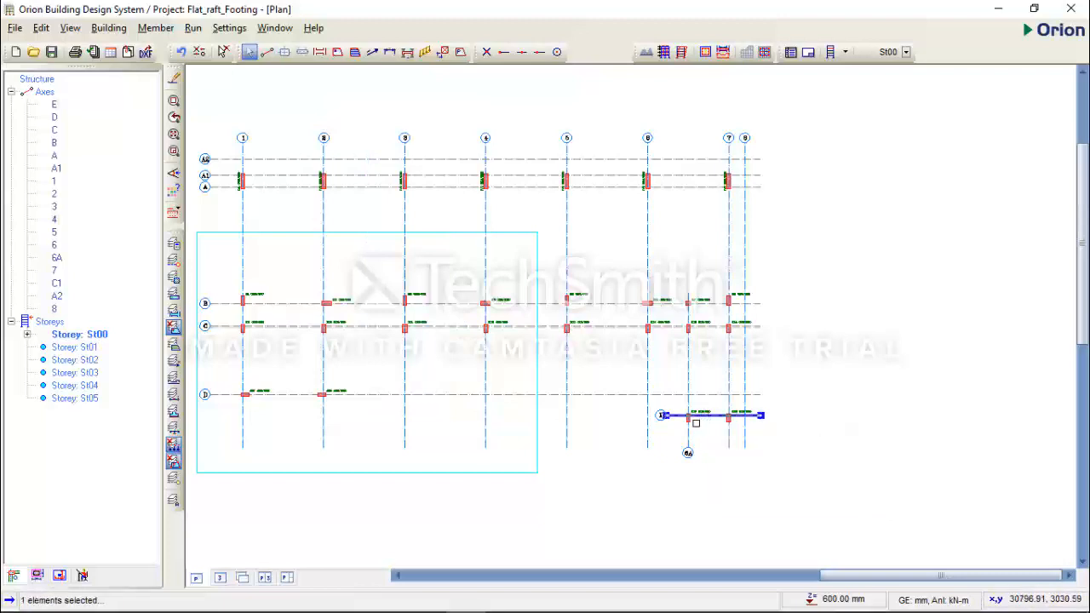
pyautogui.scroll(2, 694, 424)
pyautogui.rightClick(877, 349)
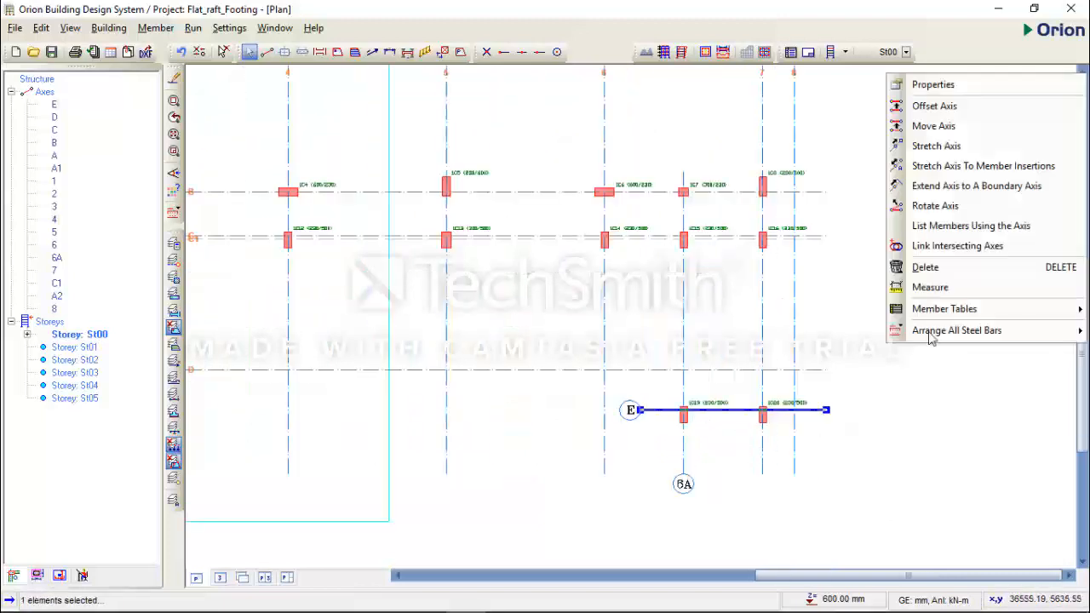
pyautogui.click(941, 112)
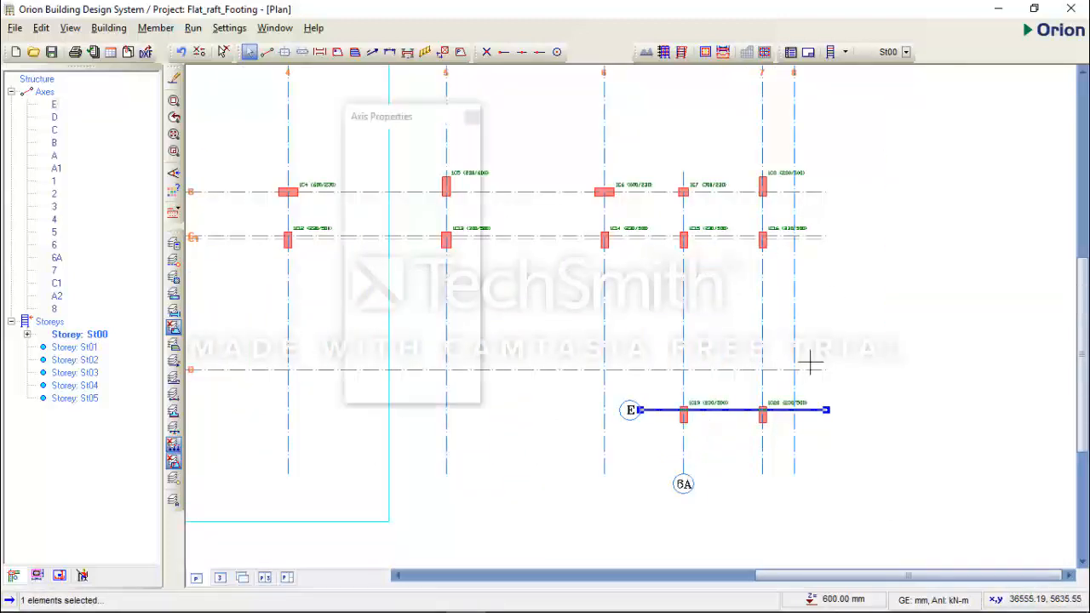
pyautogui.click(726, 462)
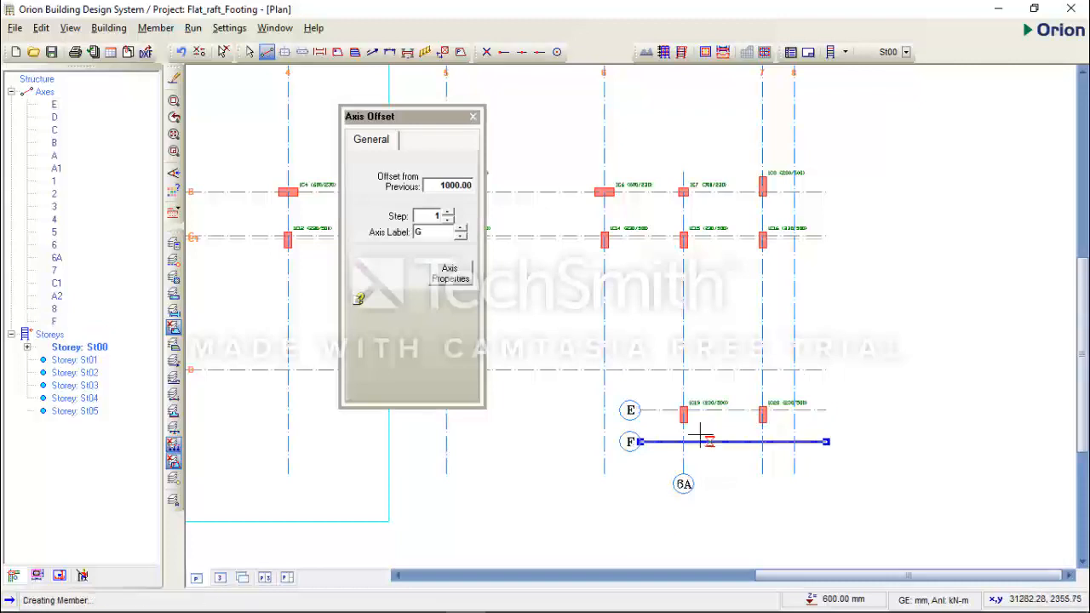
pyautogui.click(454, 274)
pyautogui.click(468, 265)
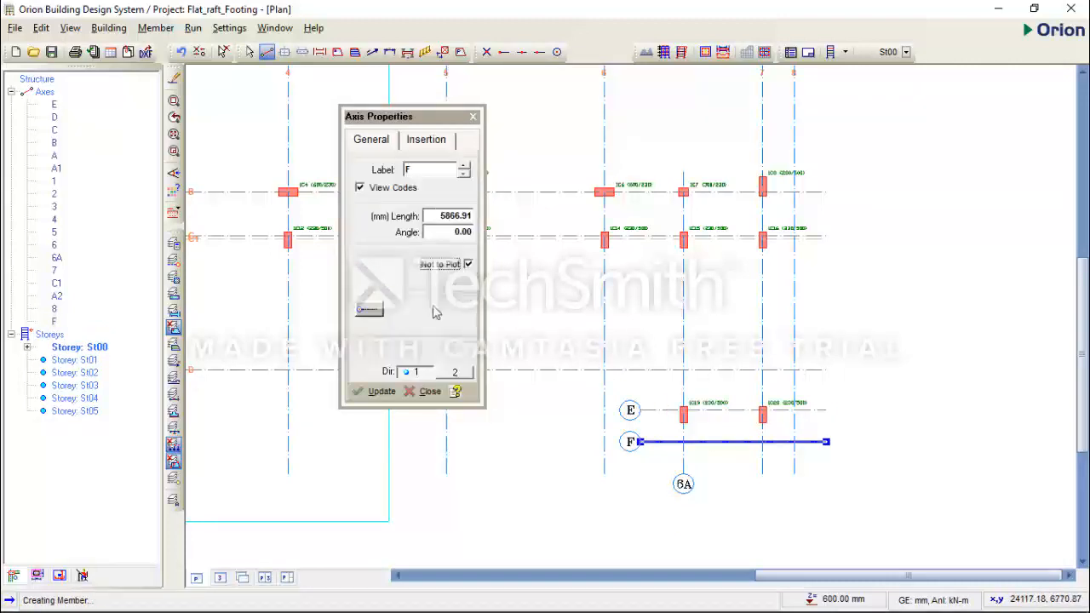
pyautogui.click(456, 391)
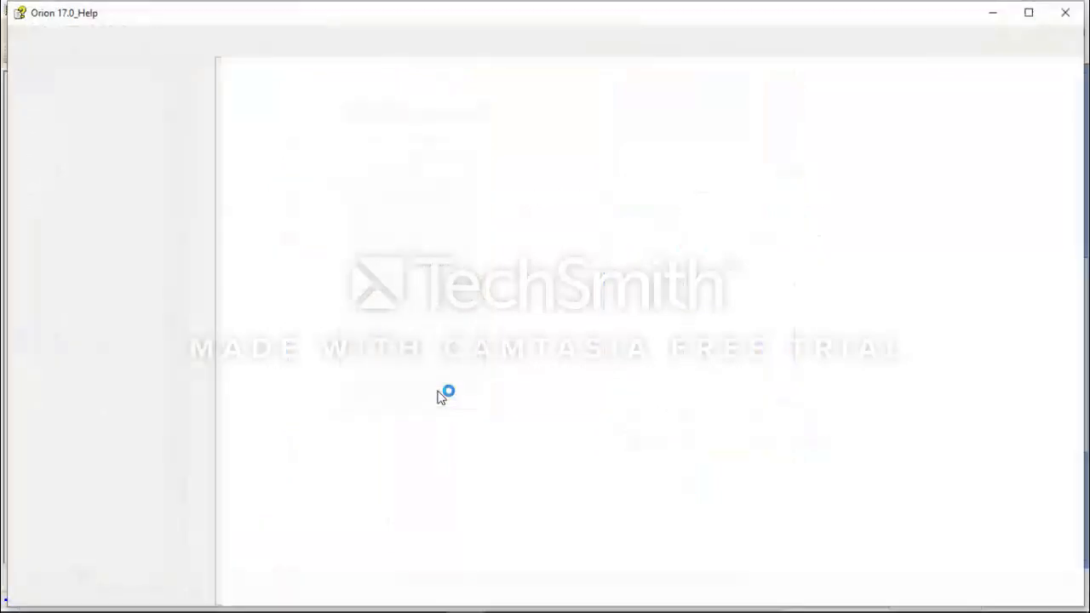
pyautogui.click(1067, 13)
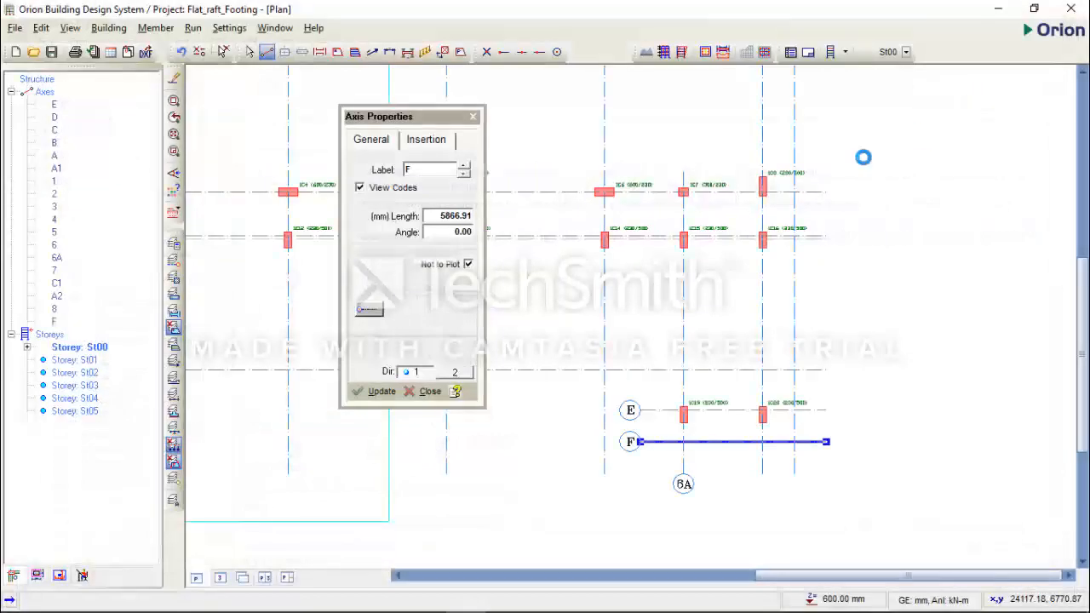
pyautogui.click(425, 391)
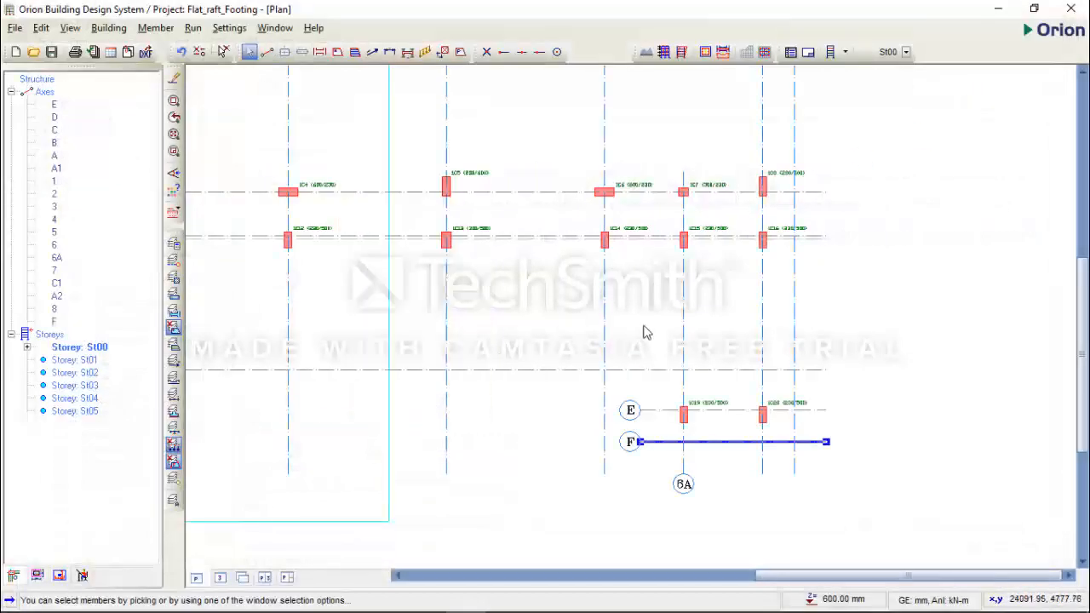
# Offset axis 6A by 1000 mm toward axis 6 and mark the new axis as not to plot.
pyautogui.click(668, 370)
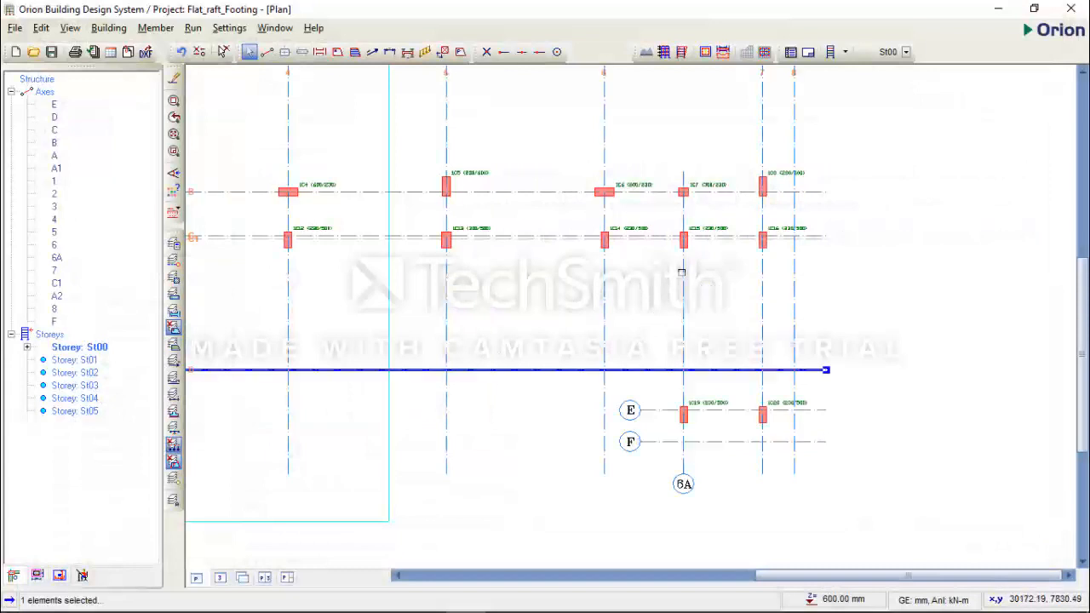
pyautogui.click(682, 272)
pyautogui.rightClick(668, 274)
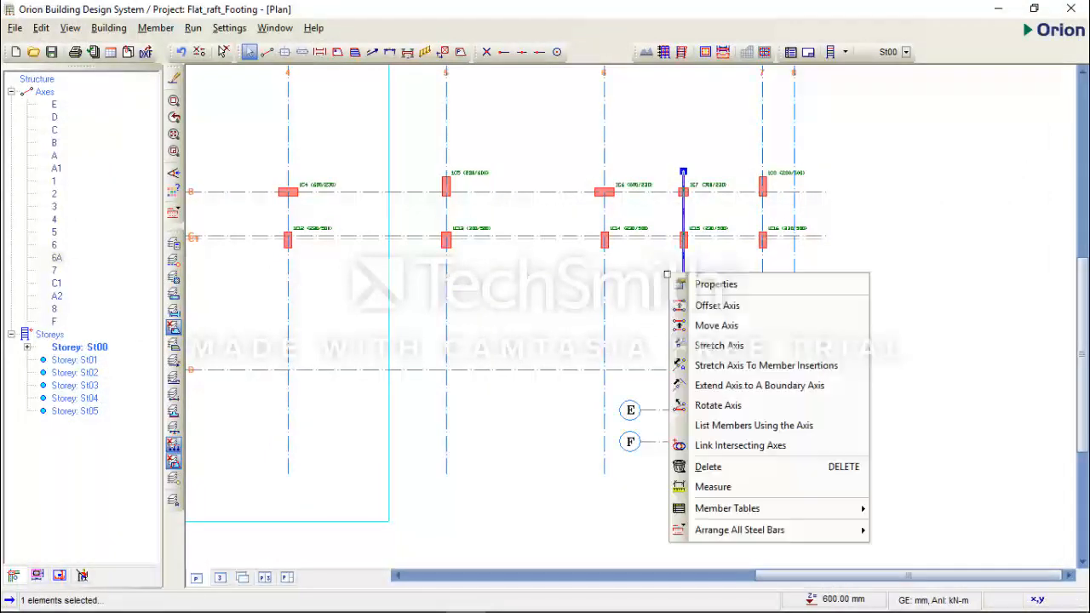
pyautogui.click(739, 307)
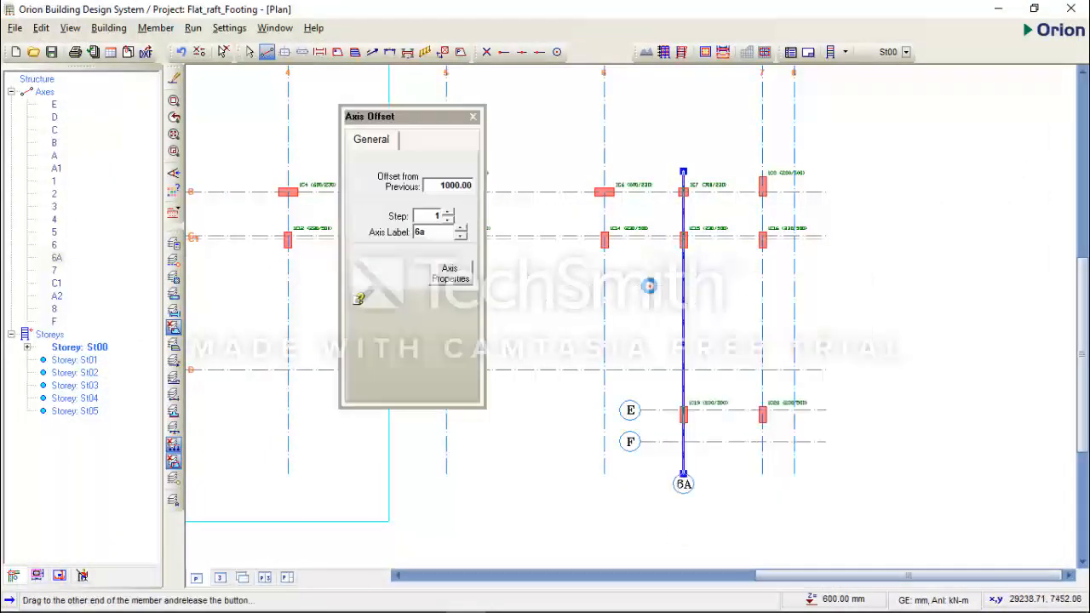
pyautogui.click(649, 286)
pyautogui.click(454, 278)
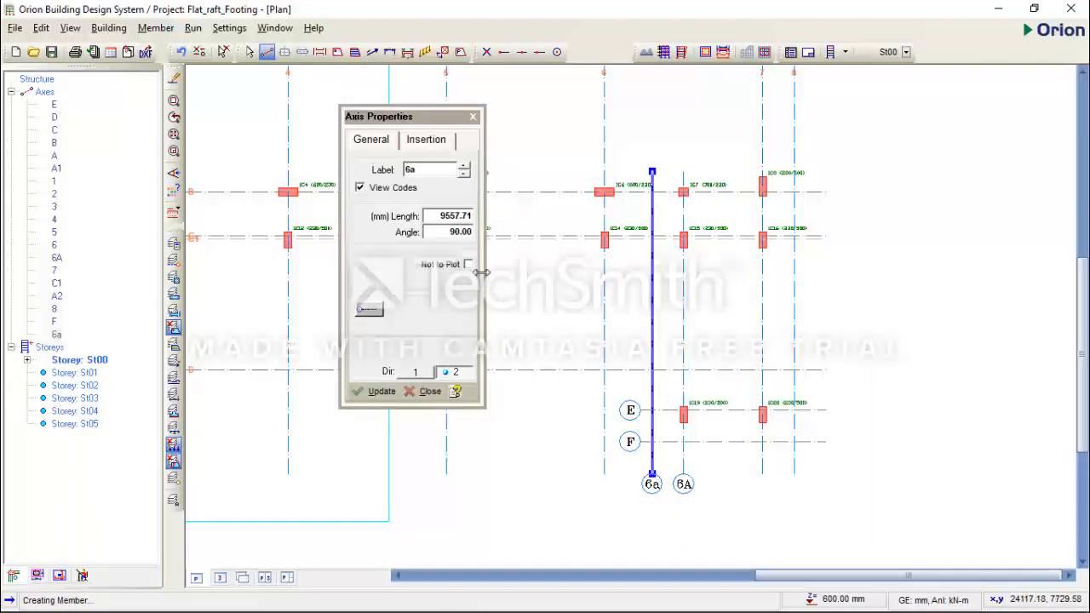
pyautogui.click(467, 266)
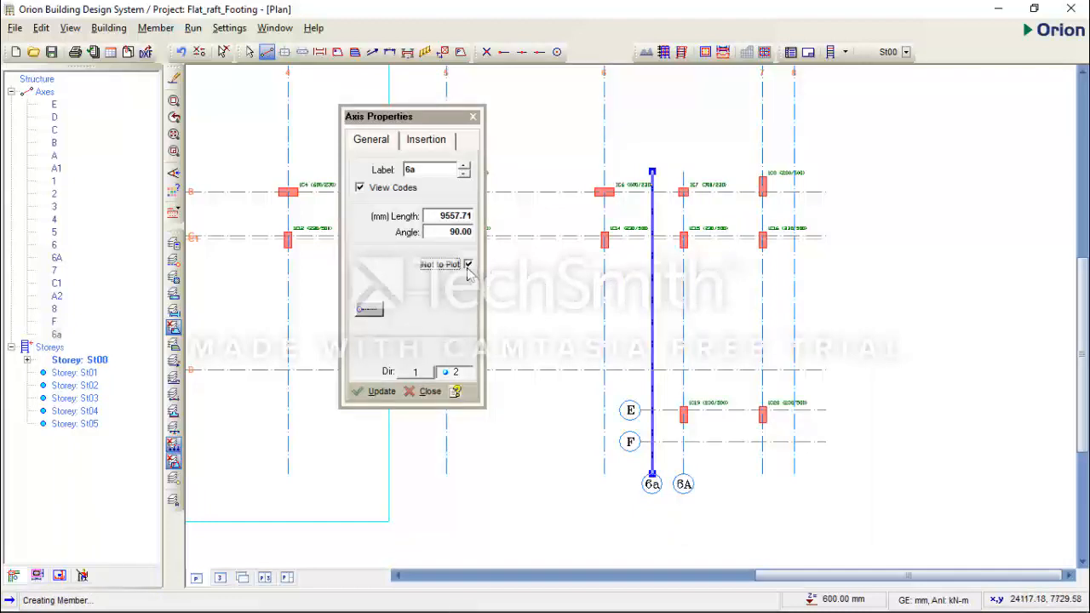
pyautogui.click(430, 391)
# Offset axis C by 1000 mm toward axis D and mark the new axis as not to plot.
pyautogui.scroll(-2, 608, 292)
pyautogui.scroll(4, 614, 282)
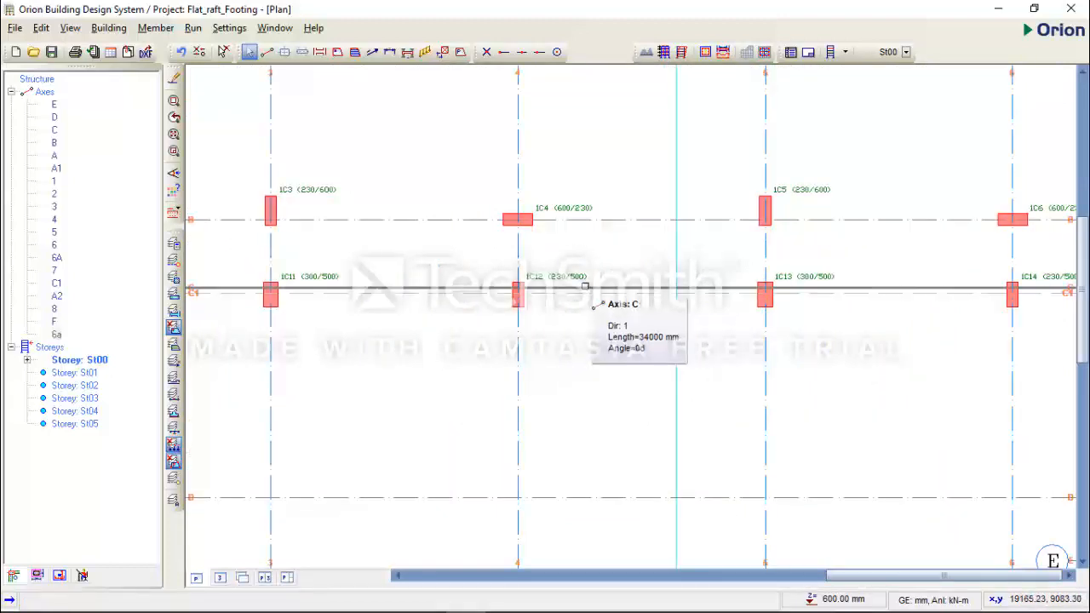
pyautogui.click(585, 288)
pyautogui.scroll(-2, 587, 310)
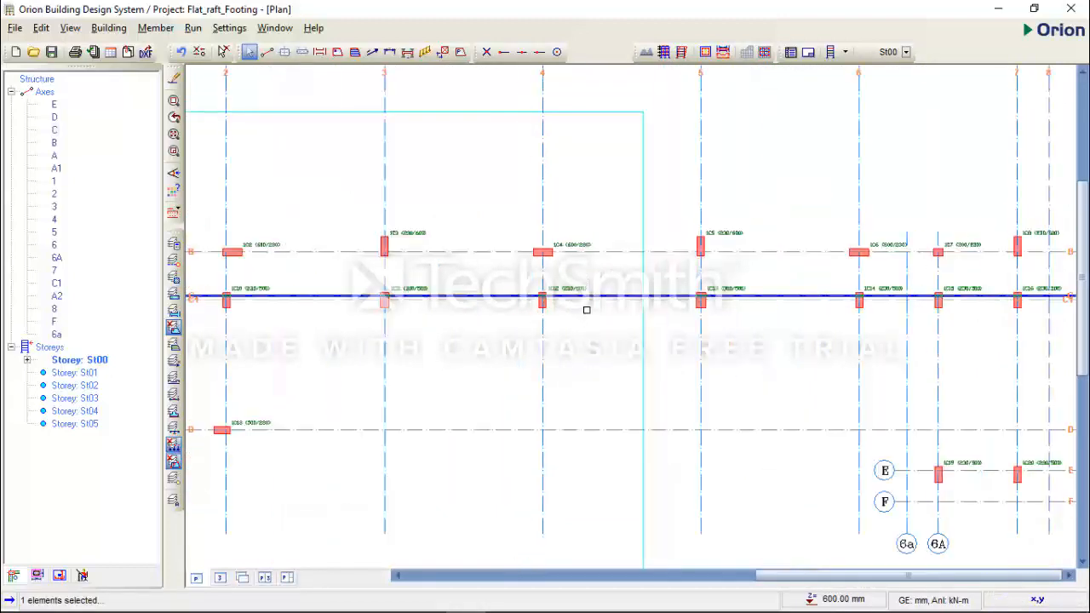
pyautogui.scroll(1, 575, 296)
pyautogui.scroll(-1, 591, 310)
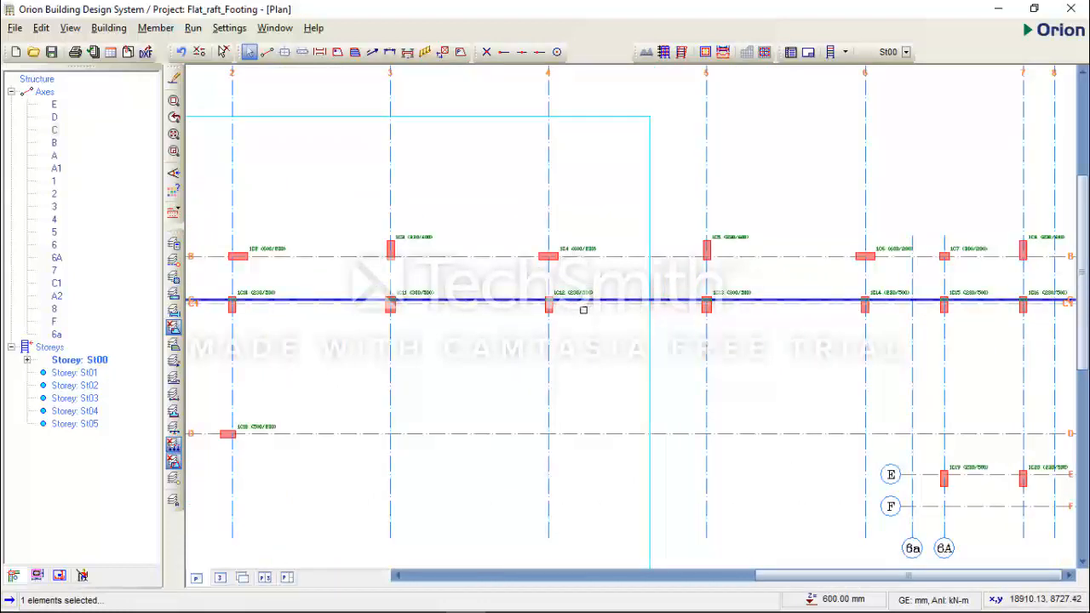
pyautogui.scroll(2, 584, 310)
pyautogui.scroll(-4, 584, 314)
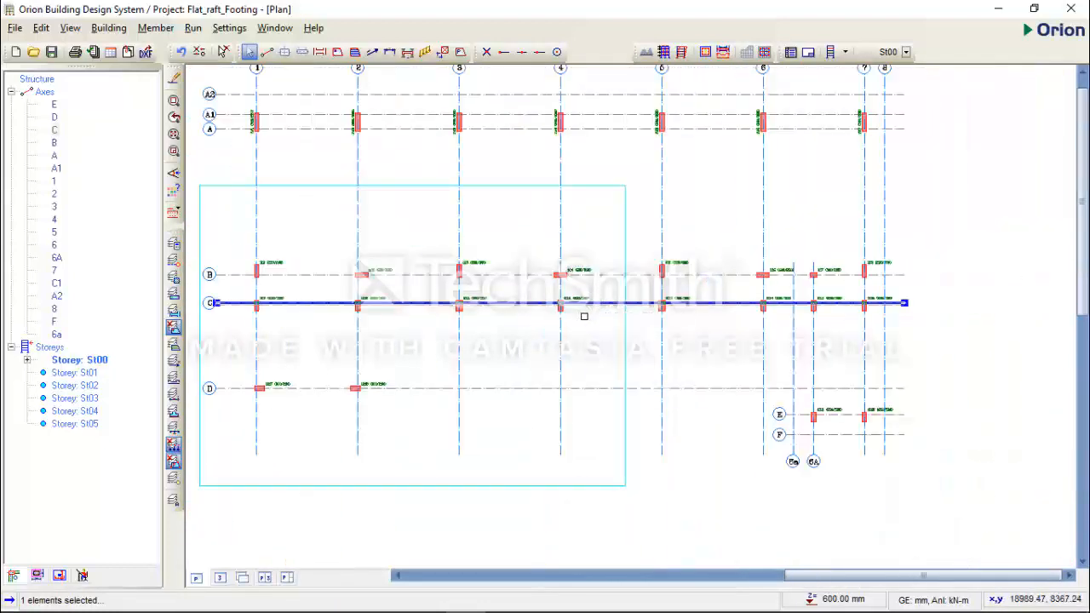
pyautogui.rightClick(584, 313)
pyautogui.click(622, 345)
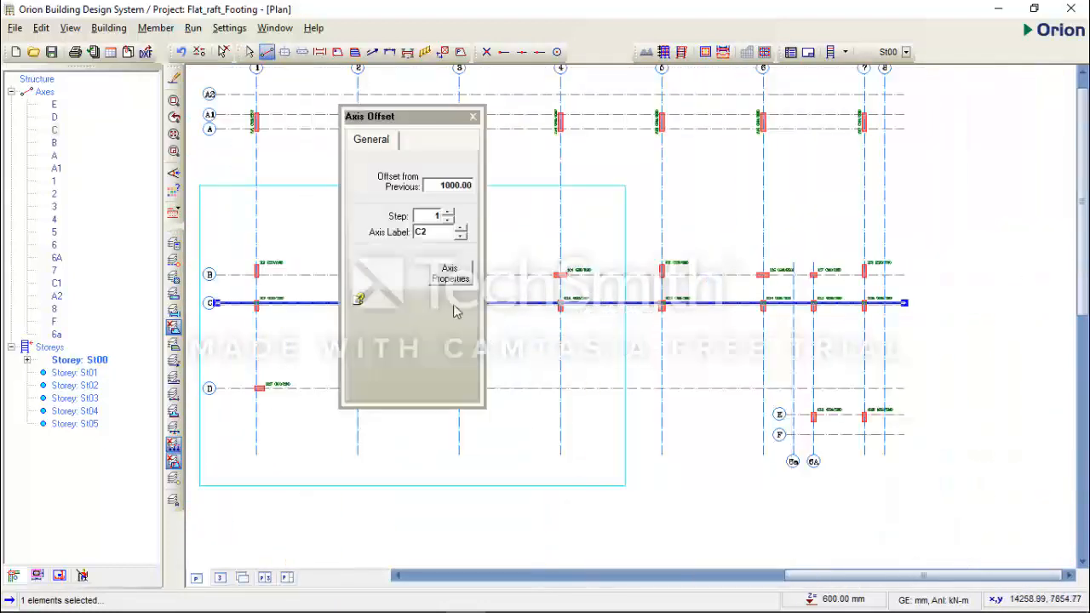
pyautogui.click(455, 278)
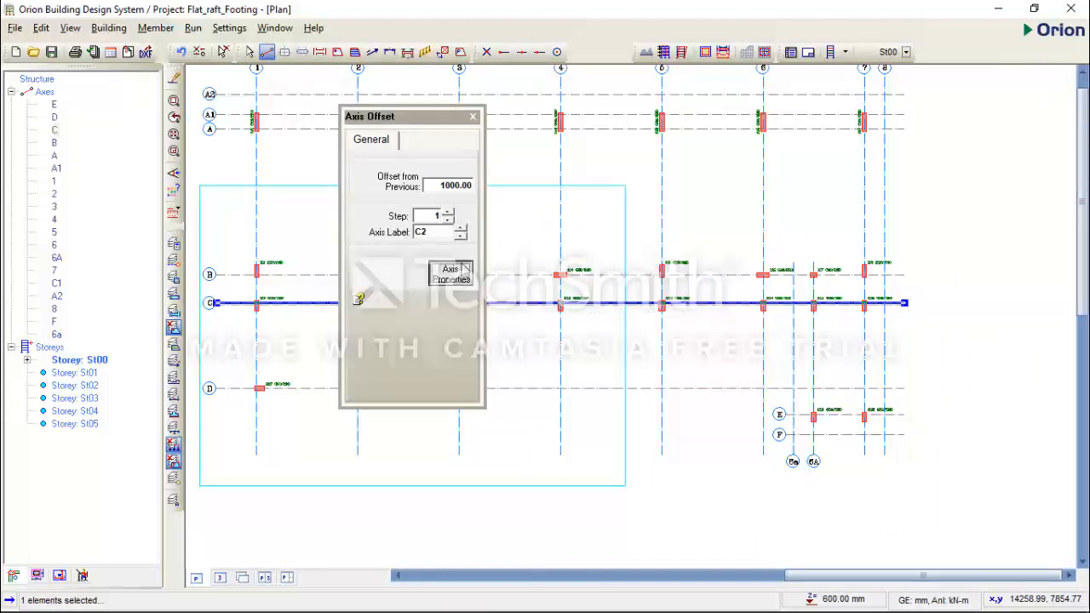
pyautogui.click(594, 331)
pyautogui.click(451, 274)
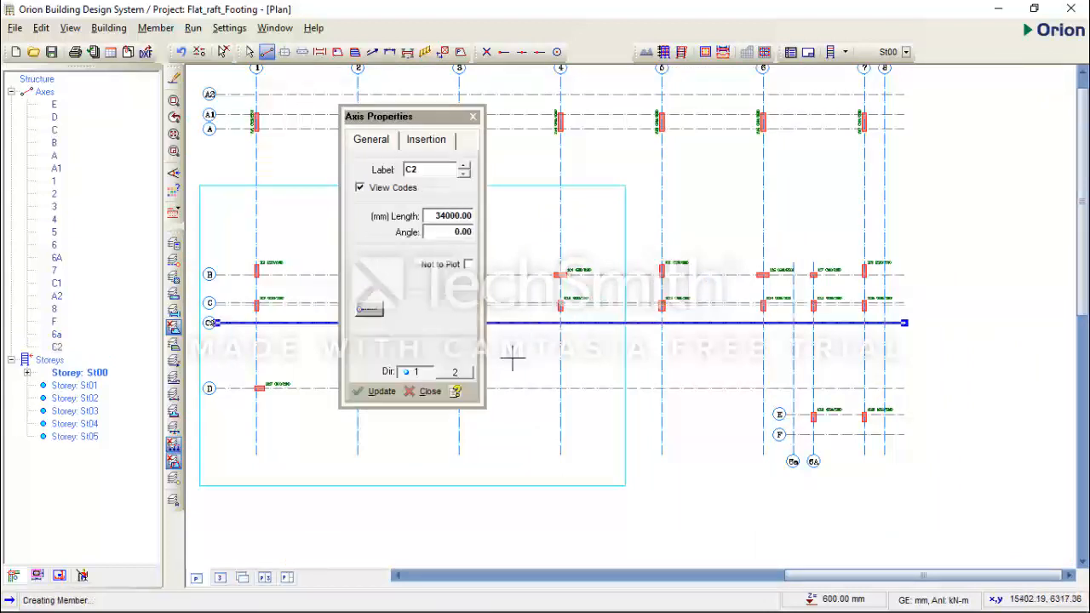
pyautogui.click(469, 266)
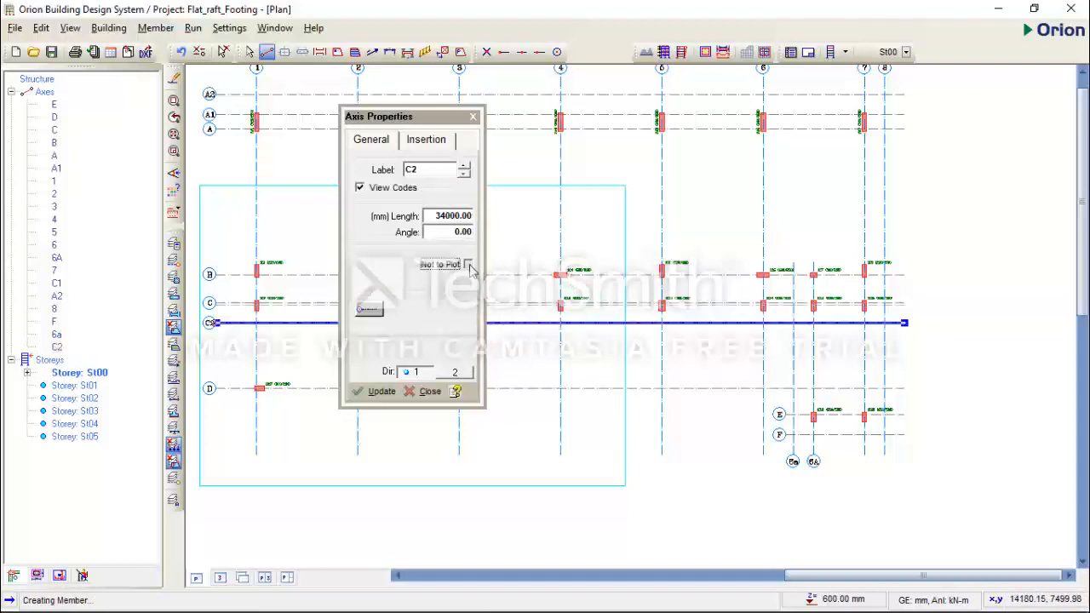
pyautogui.click(374, 391)
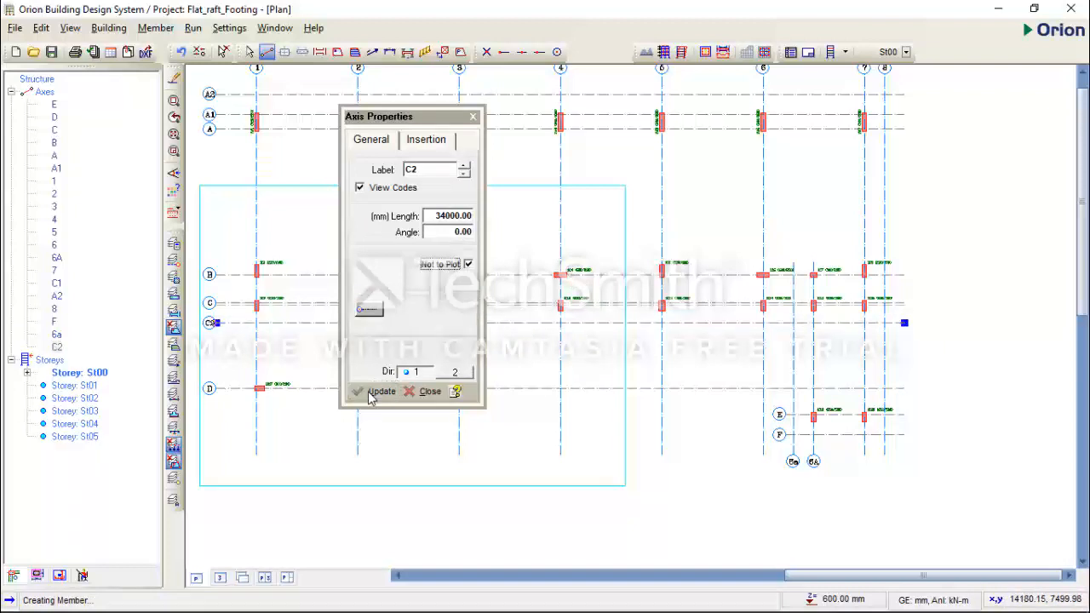
pyautogui.click(428, 391)
# Offset axis 2 by 1000 mm toward axis 3 and mark the new axis as not to plot.
pyautogui.moveTo(434, 383); pyautogui.dragTo(584, 374, button='middle')
pyautogui.click(509, 345)
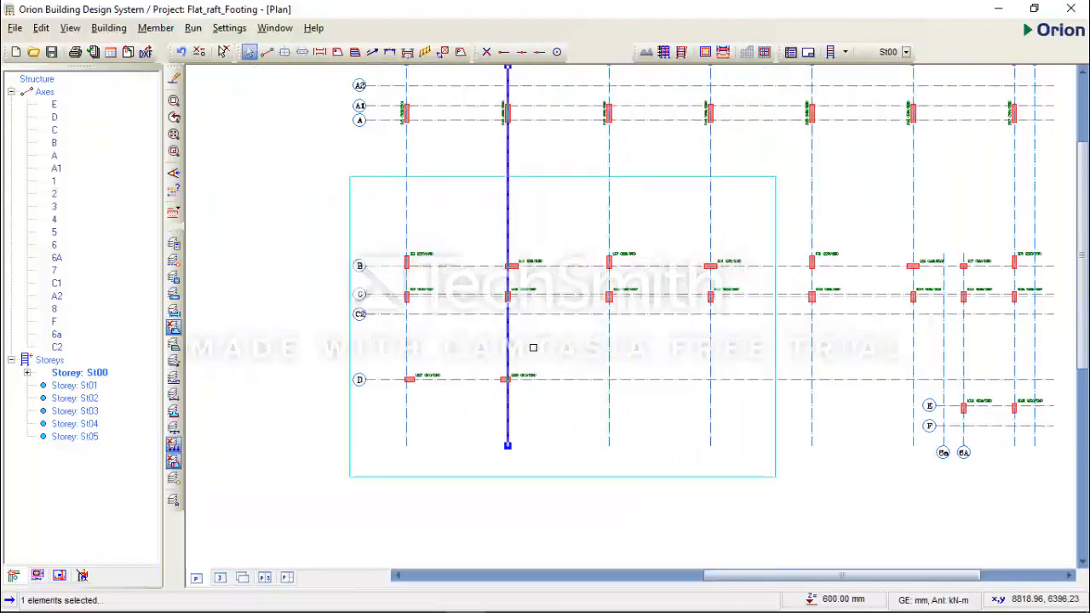
pyautogui.rightClick(544, 346)
pyautogui.click(630, 112)
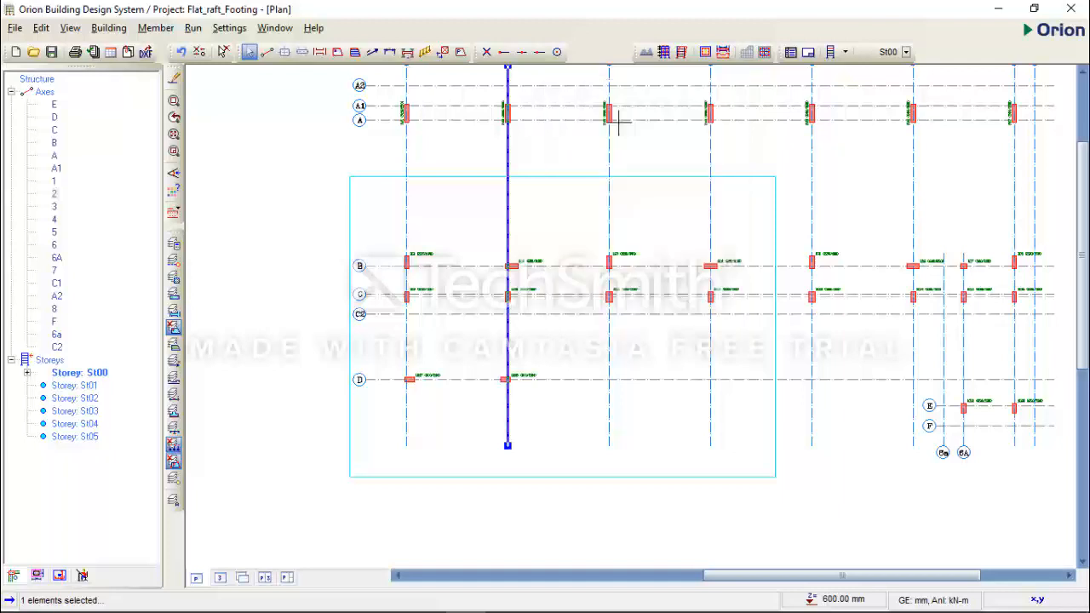
pyautogui.click(560, 330)
pyautogui.click(451, 273)
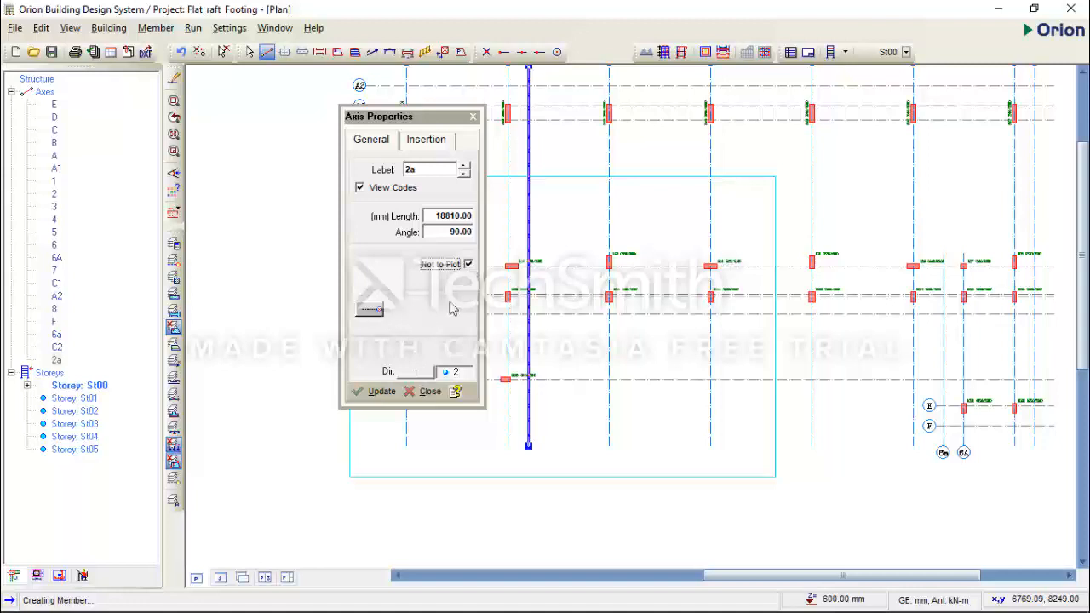
pyautogui.click(429, 391)
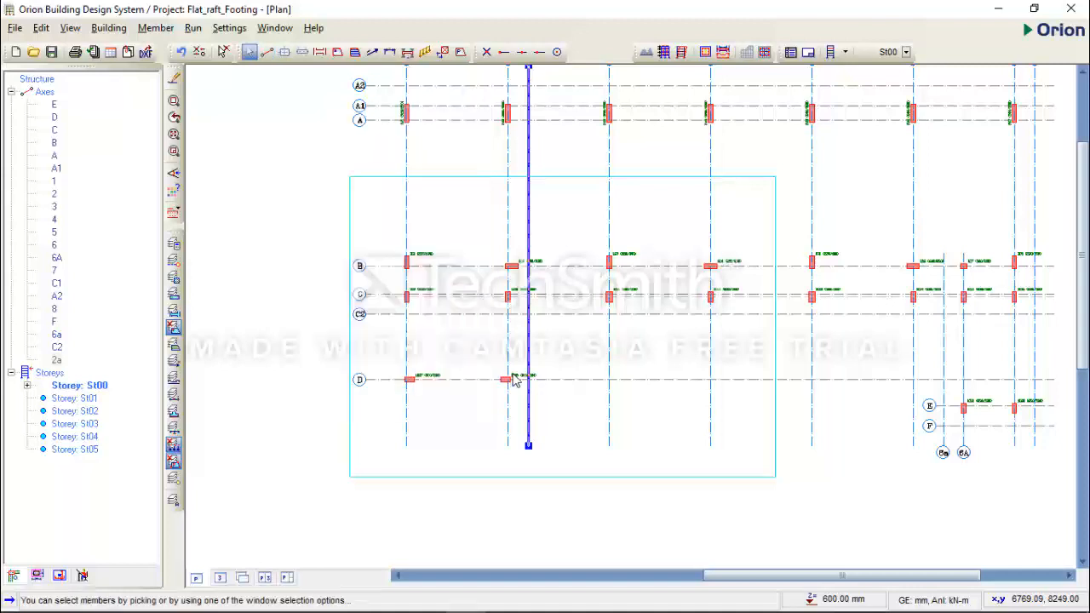
# Offset axis D outward by 1000 mm, away from axis C, and mark the new axis as not to plot.
pyautogui.click(463, 380)
pyautogui.rightClick(463, 396)
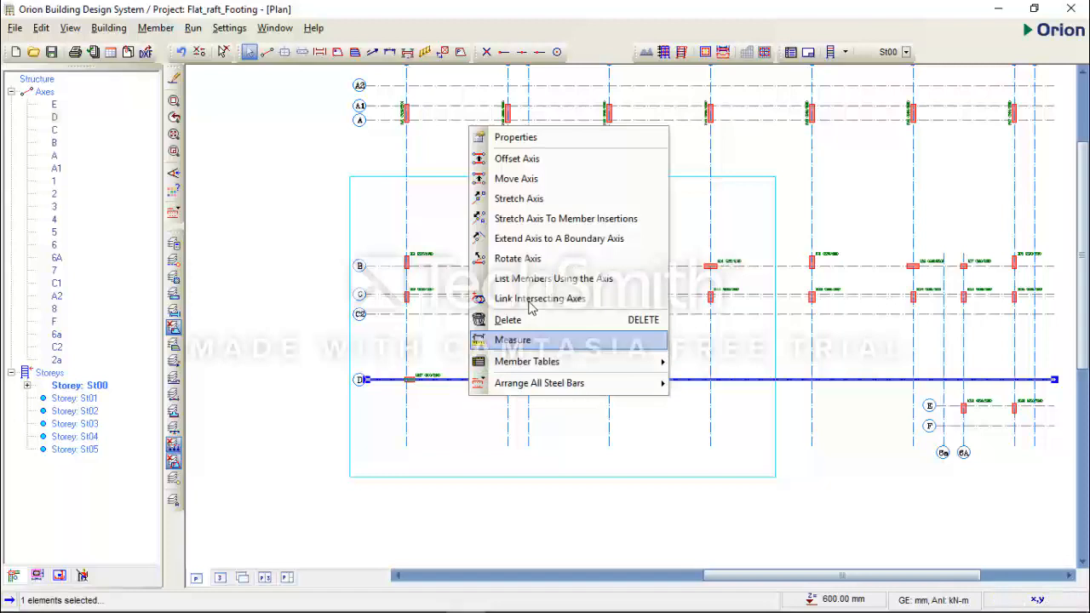
pyautogui.click(562, 163)
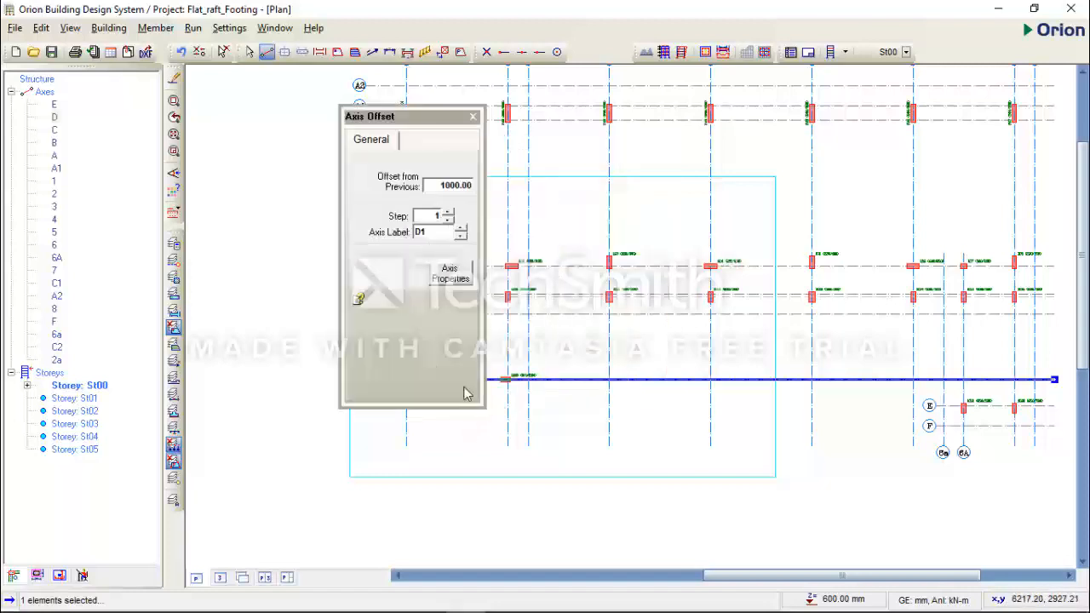
pyautogui.click(441, 431)
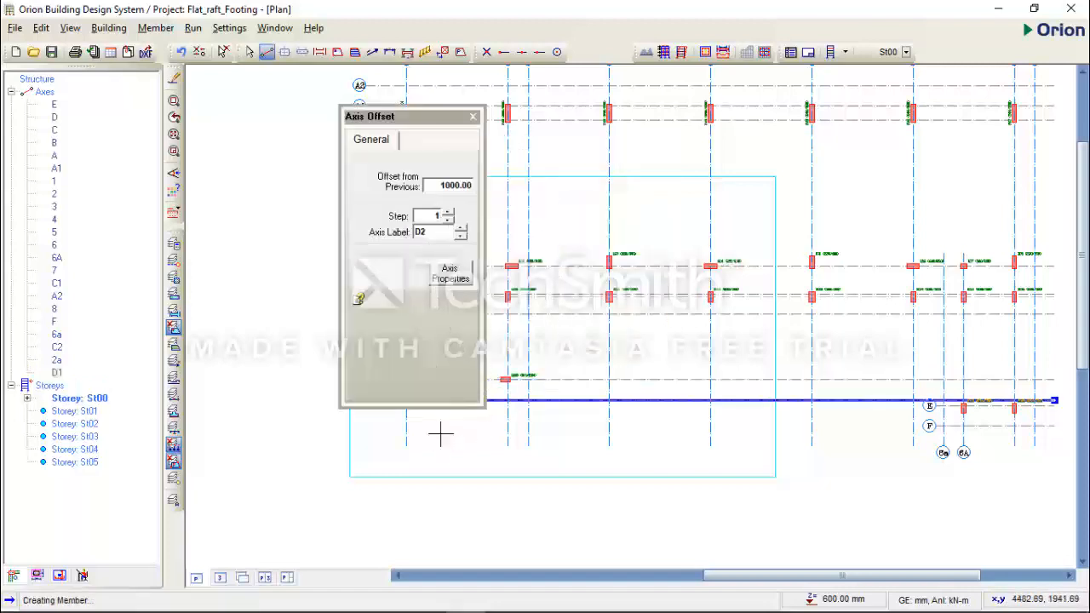
pyautogui.click(449, 274)
pyautogui.click(468, 265)
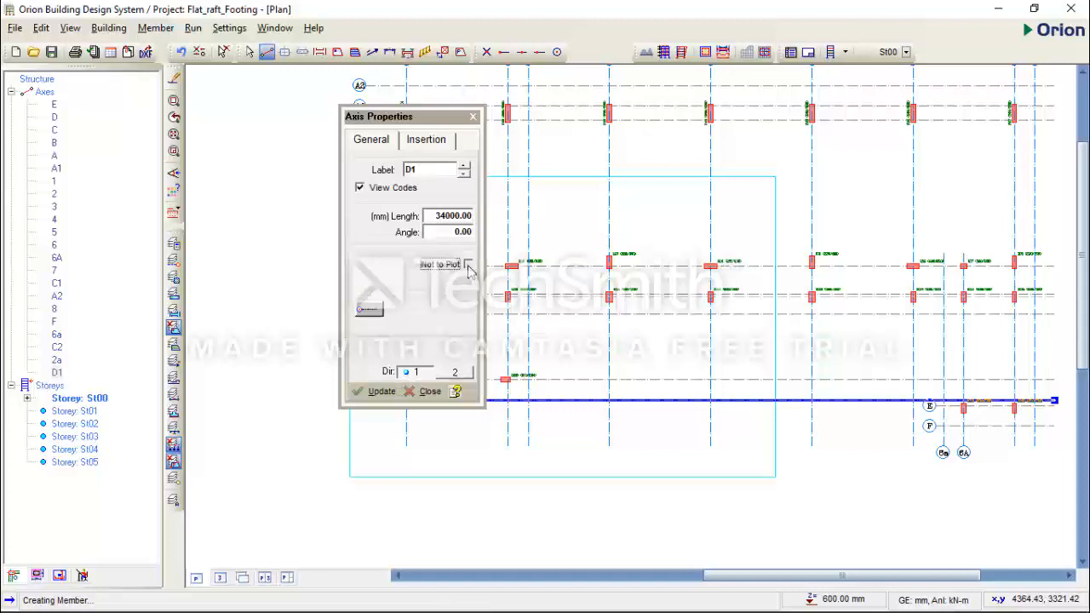
pyautogui.click(384, 391)
pyautogui.click(429, 391)
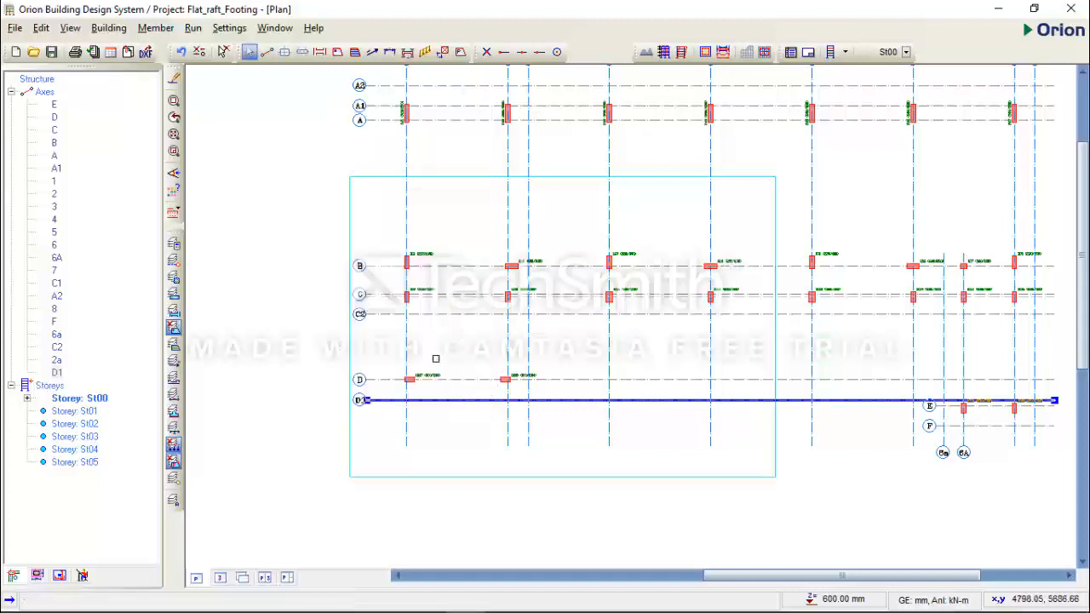
# Offset axis 1 outward by 1000 mm, away from axis 2, and mark the new axis as not to plot.
pyautogui.click(405, 337)
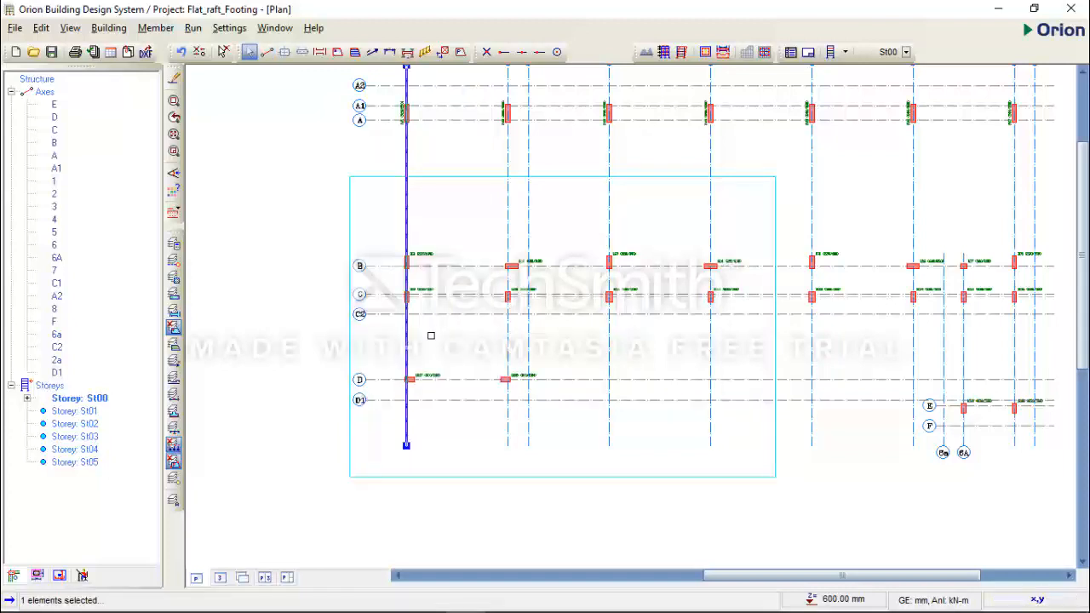
pyautogui.rightClick(437, 338)
pyautogui.click(576, 374)
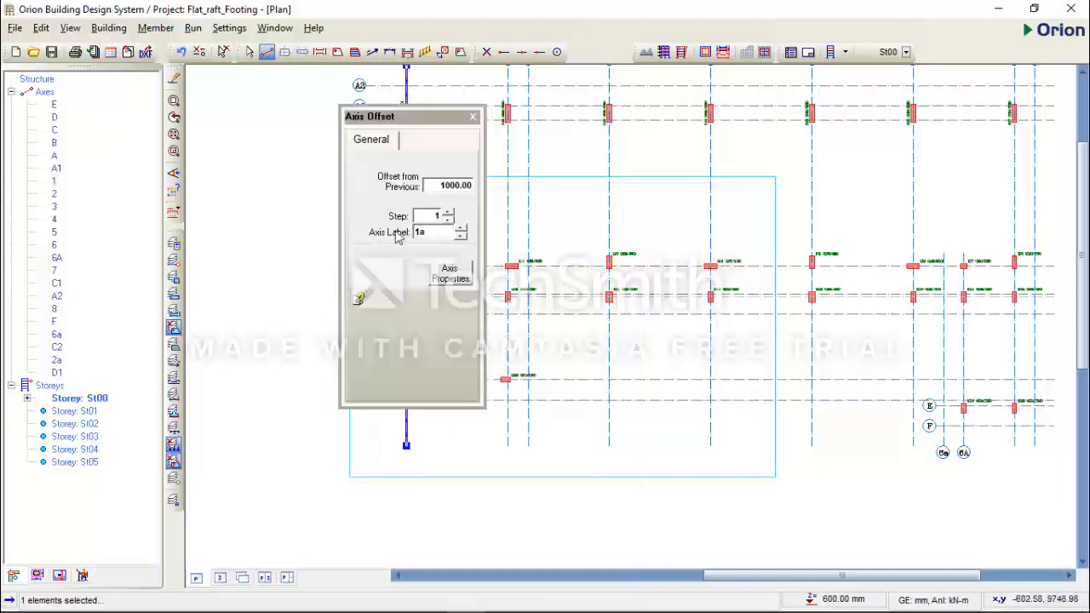
pyautogui.click(305, 232)
pyautogui.click(451, 273)
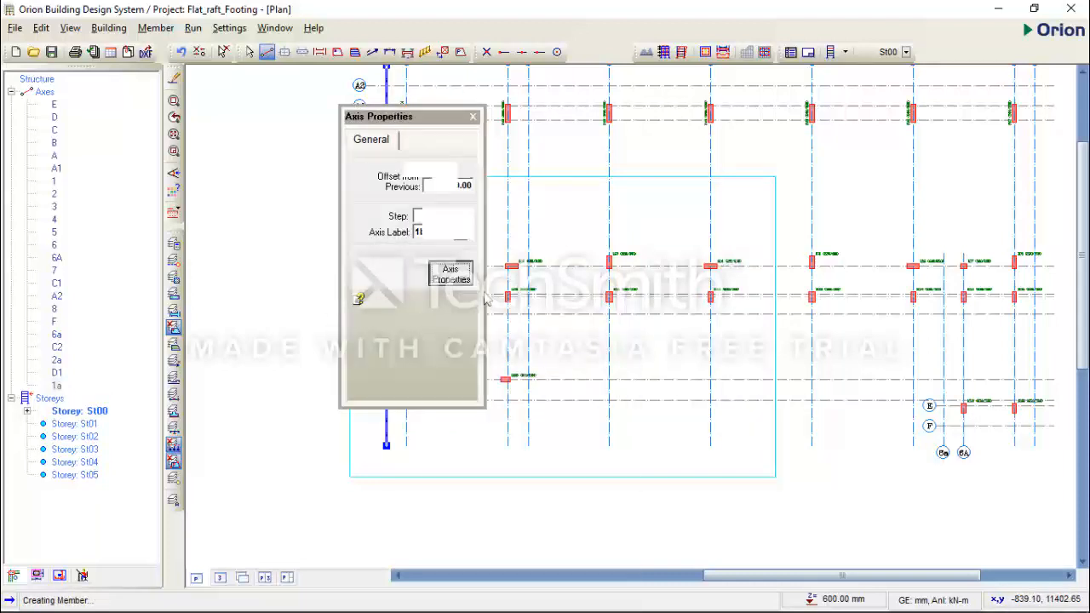
pyautogui.click(379, 391)
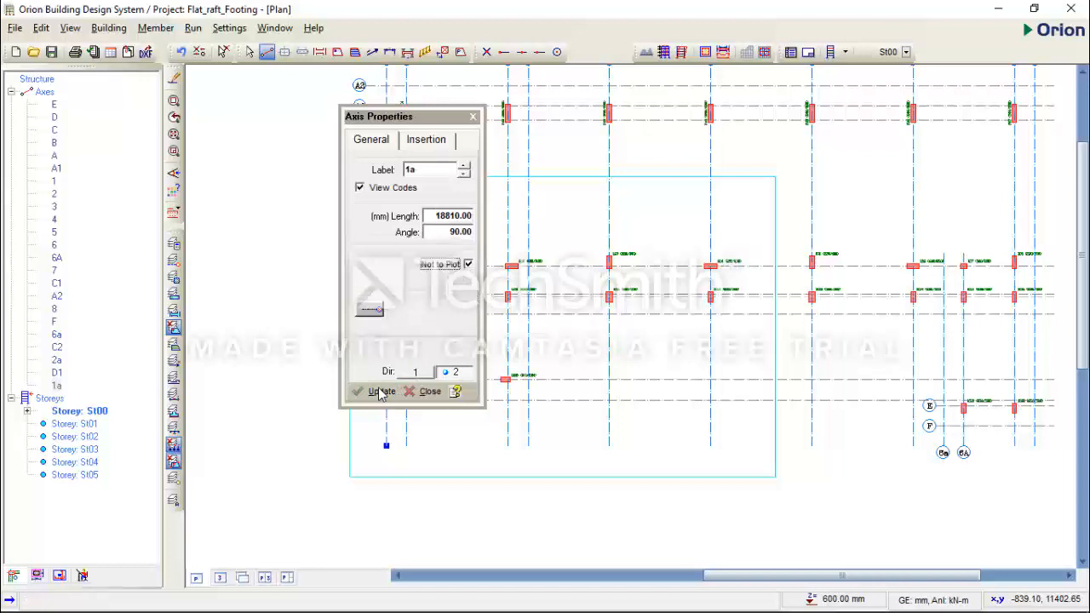
pyautogui.click(429, 391)
# Start a new slab with a depth of 700 mm and a concrete cover of 50 mm, and check its load settings.
pyautogui.scroll(-3, 453, 393)
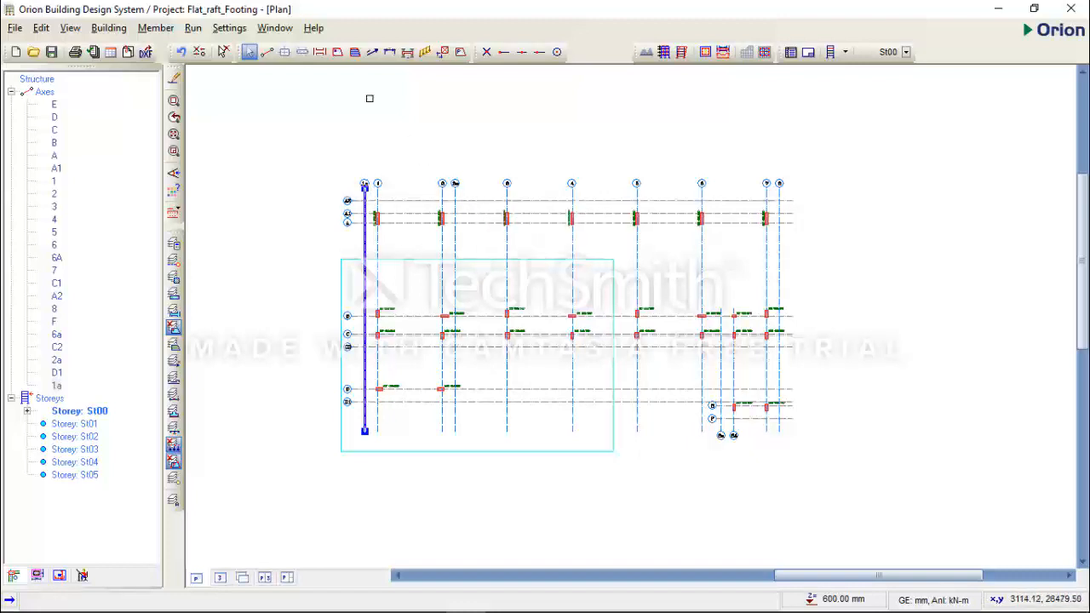
pyautogui.click(337, 53)
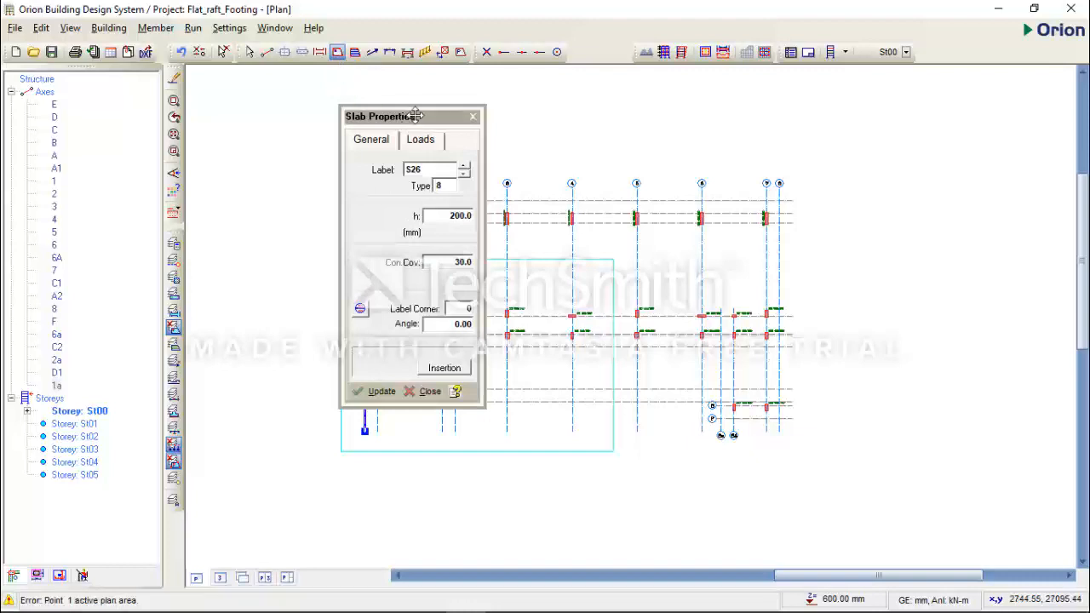
pyautogui.moveTo(415, 116); pyautogui.dragTo(336, 110)
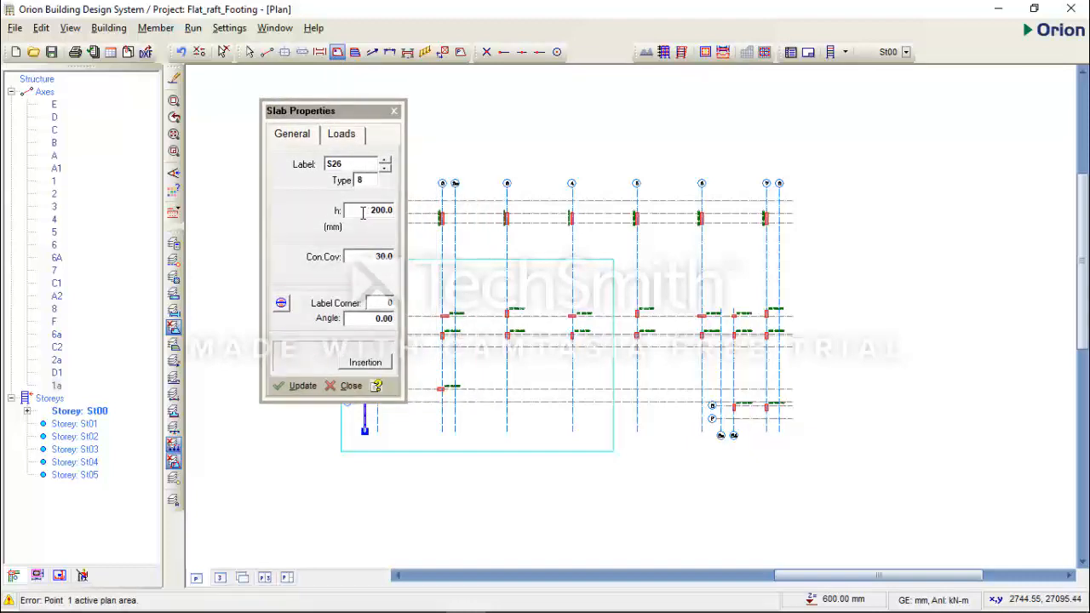
pyautogui.click(363, 212)
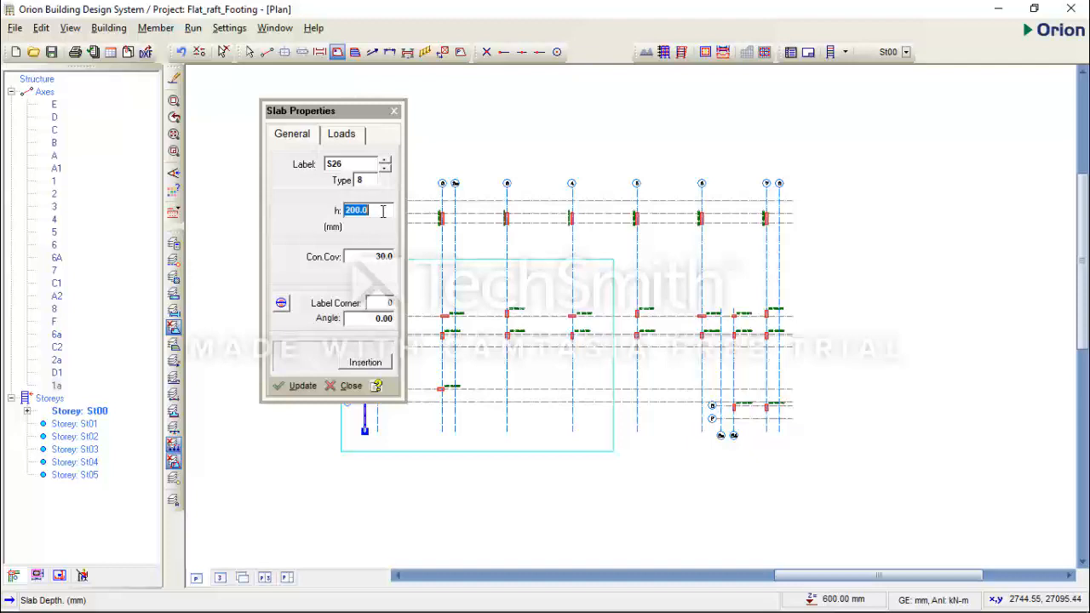
pyautogui.write('700')
pyautogui.press('Tab')
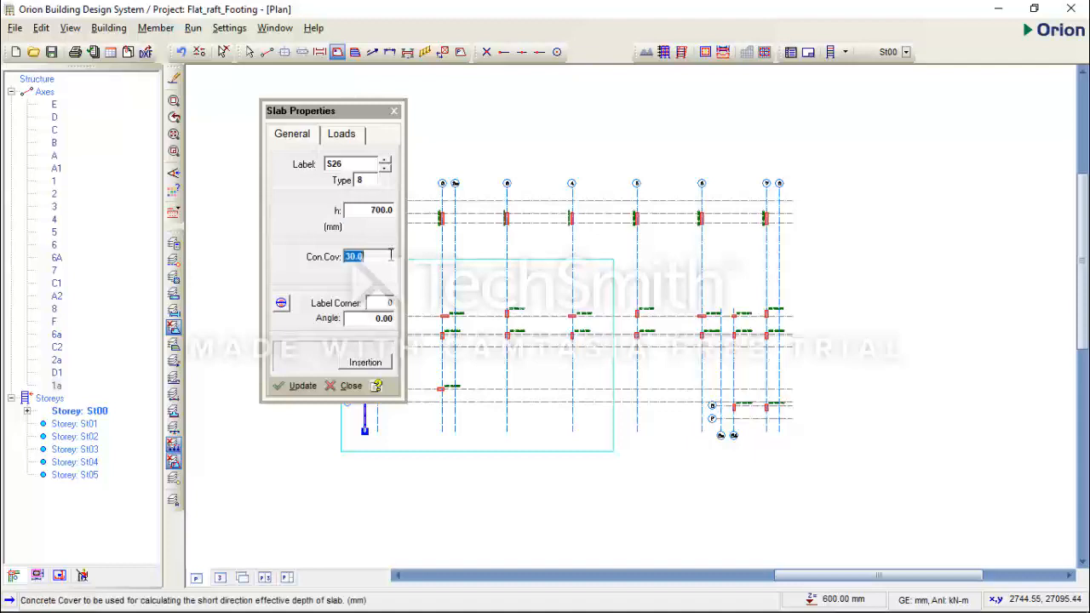
pyautogui.write('7')
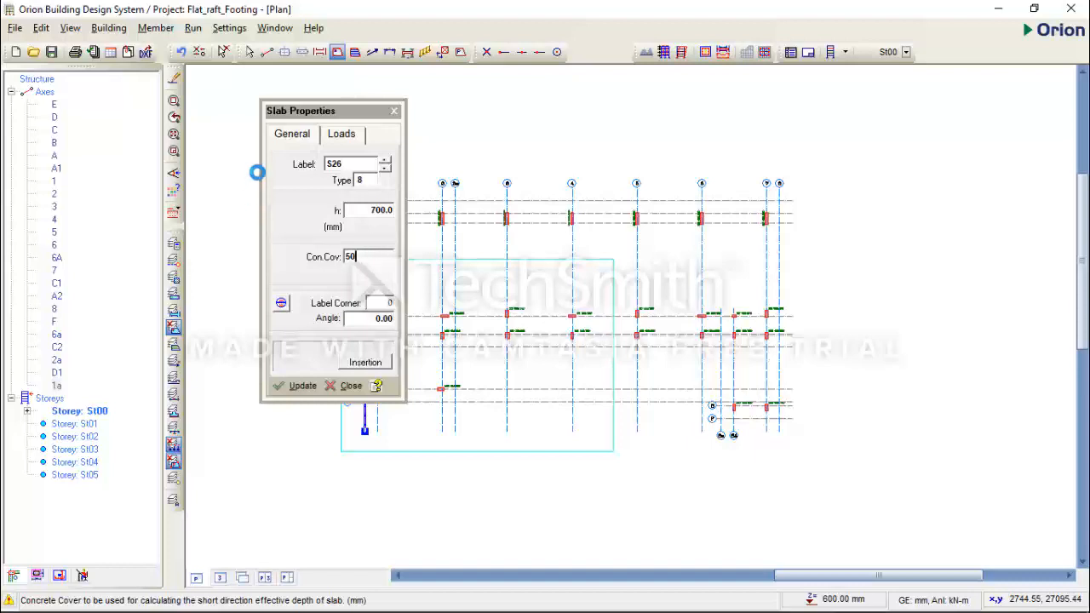
pyautogui.click(329, 136)
pyautogui.doubleClick(358, 164)
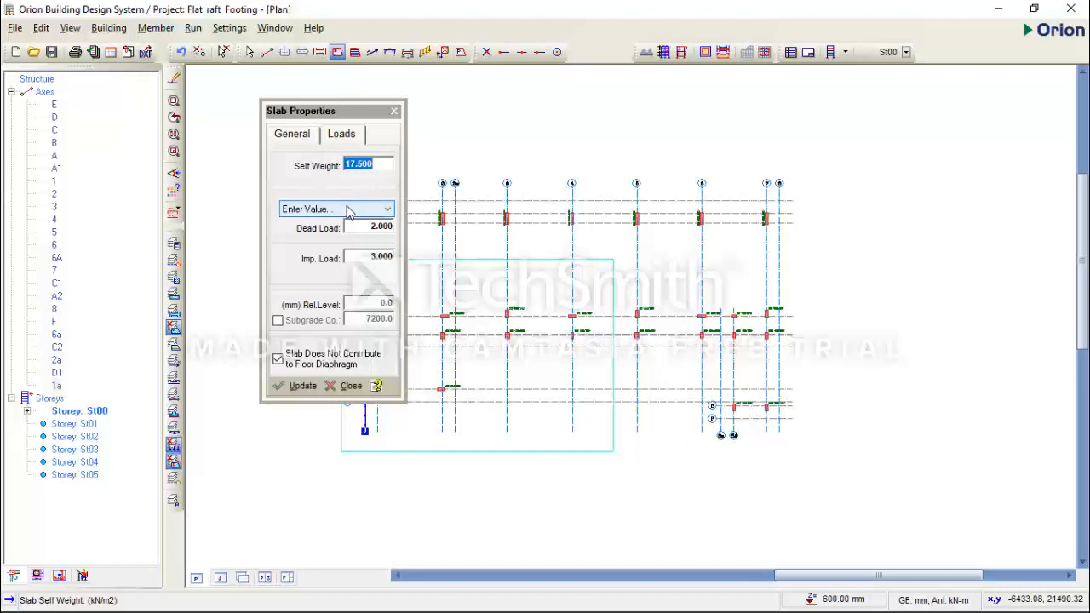
pyautogui.click(298, 137)
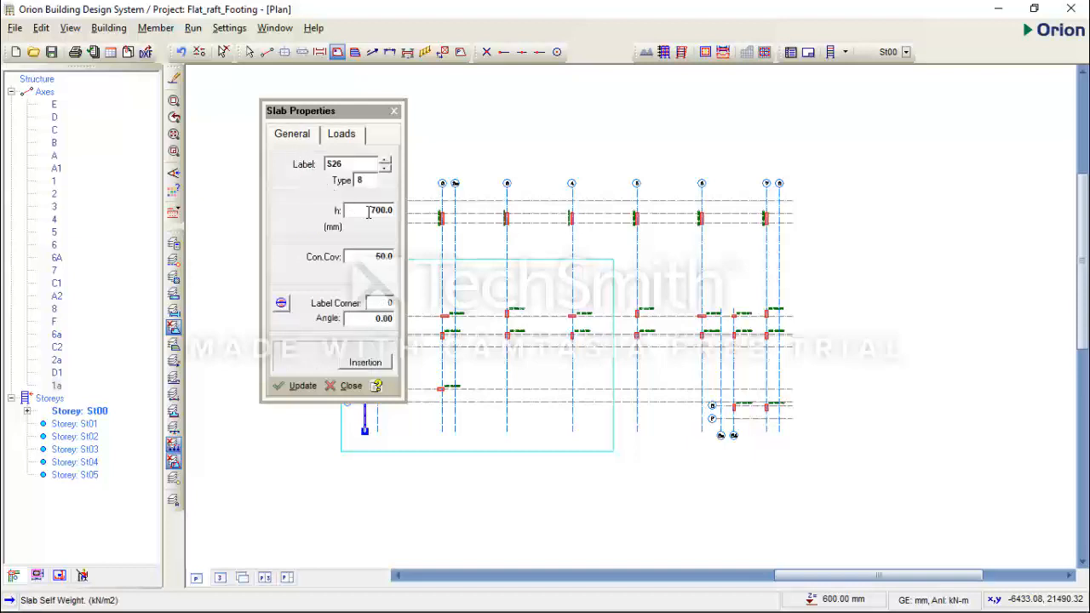
# Set the slab's dead load to 18 kN/m2 and its imposed load to 0, and save the project.
pyautogui.click(342, 136)
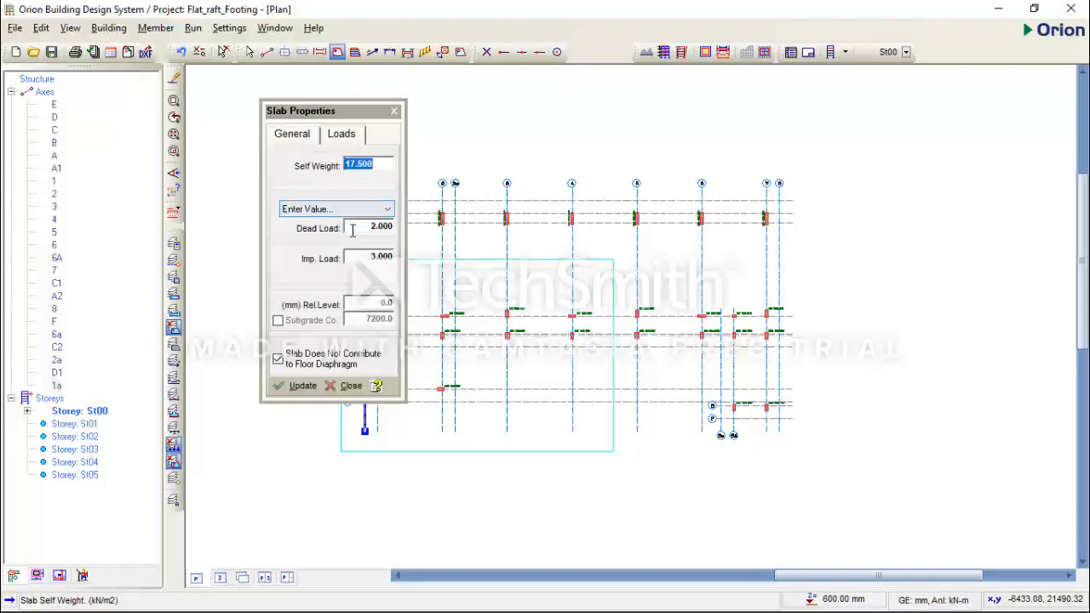
pyautogui.moveTo(345, 227); pyautogui.dragTo(380, 230)
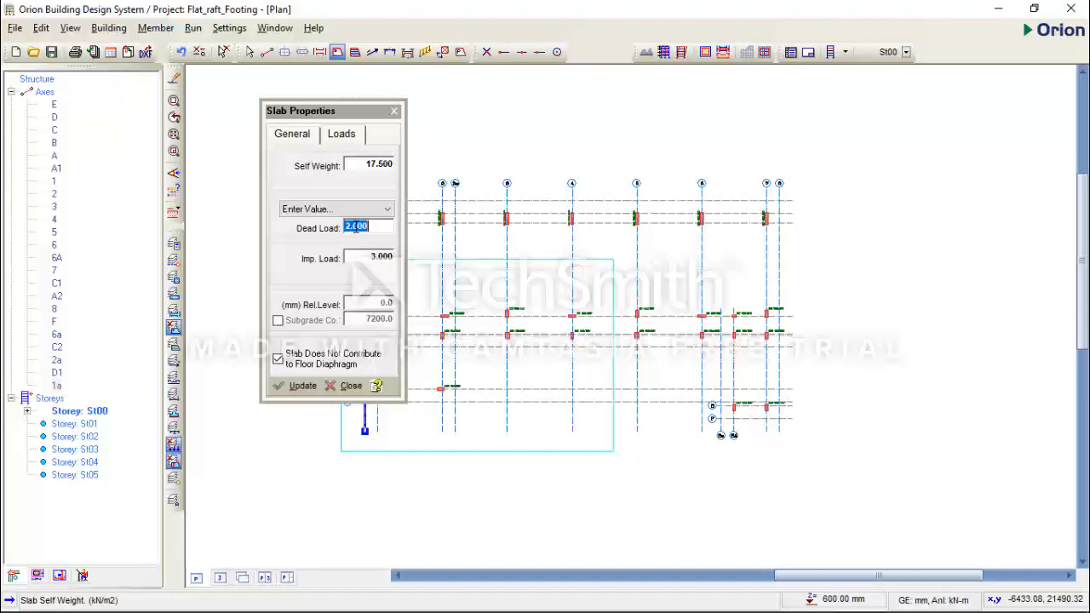
pyautogui.write('18')
pyautogui.doubleClick(369, 258)
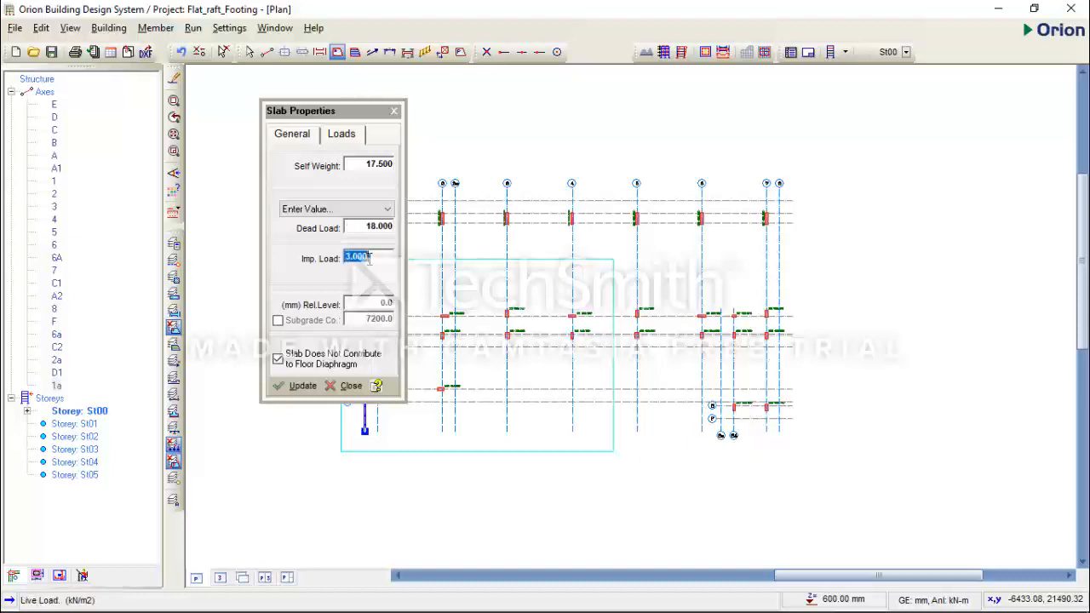
pyautogui.write('0')
pyautogui.hotkey('ctrl', 's')
pyautogui.click(521, 300)
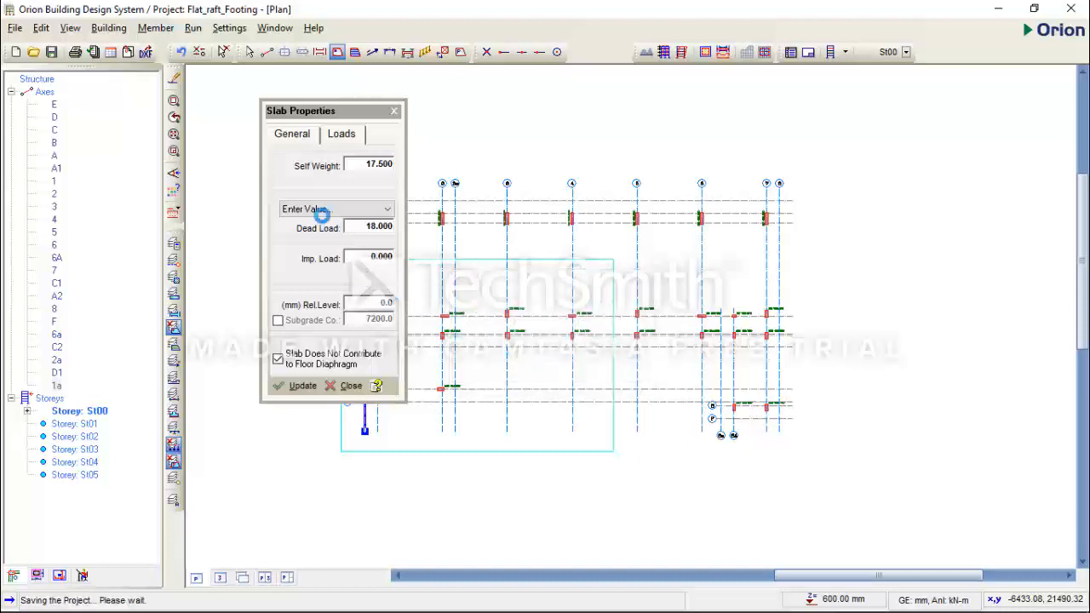
# Set the slab insertion method to Pick Axis and pick axes A2, 8, F and 6a in sequence for the outline.
pyautogui.click(302, 139)
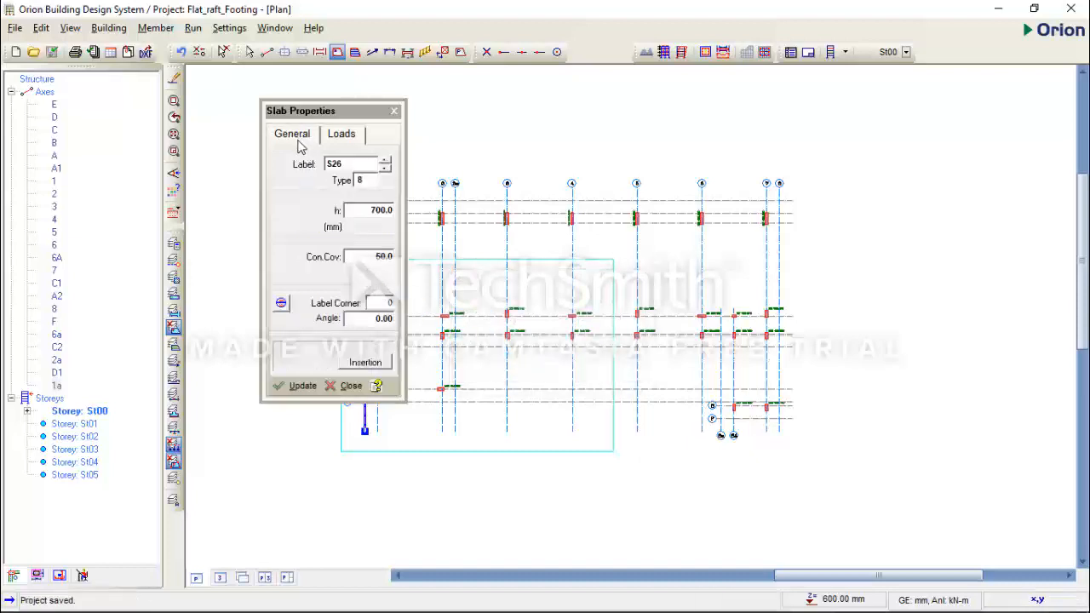
pyautogui.click(365, 363)
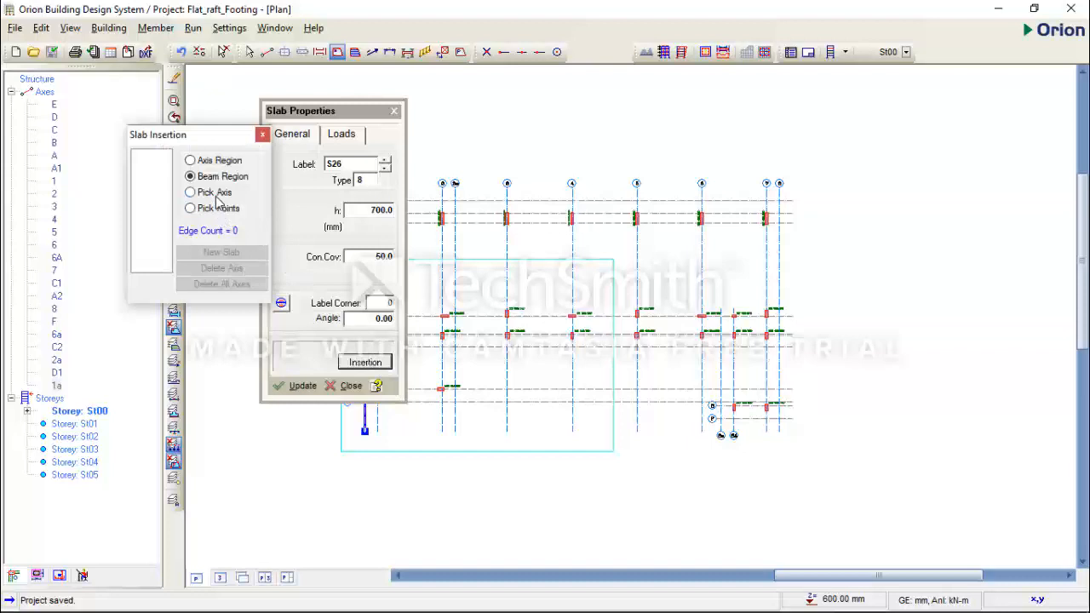
pyautogui.click(190, 192)
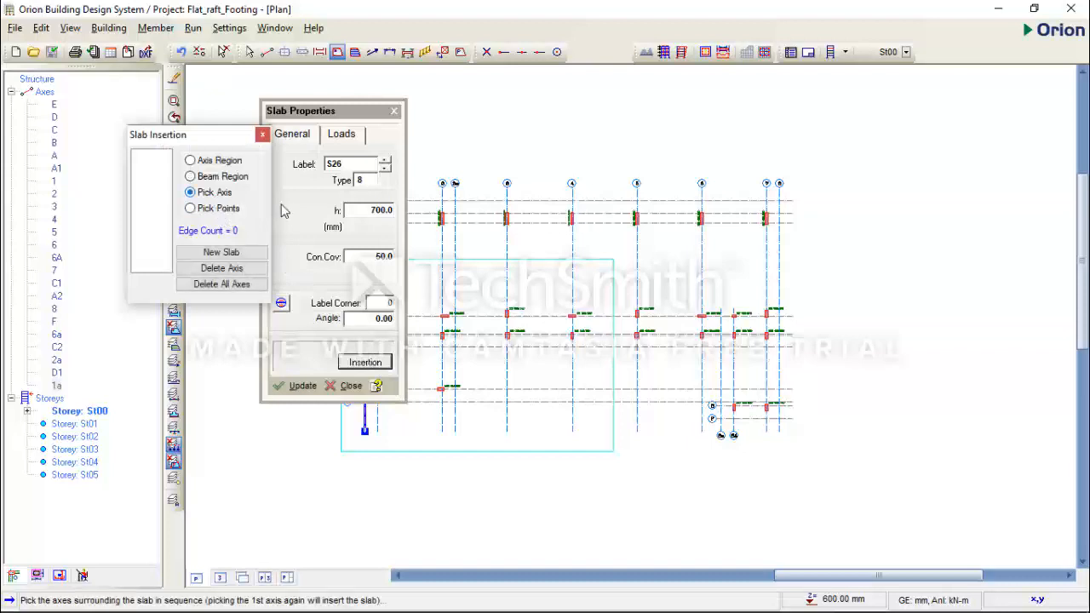
pyautogui.moveTo(522, 215); pyautogui.dragTo(625, 168, button='middle')
pyautogui.scroll(1, 614, 169)
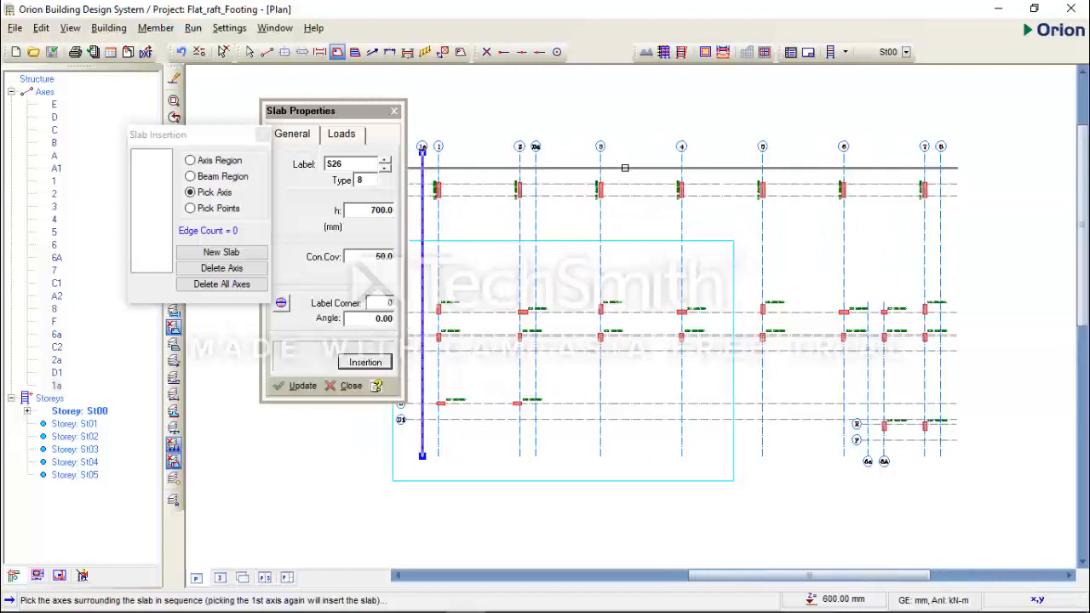
pyautogui.click(624, 168)
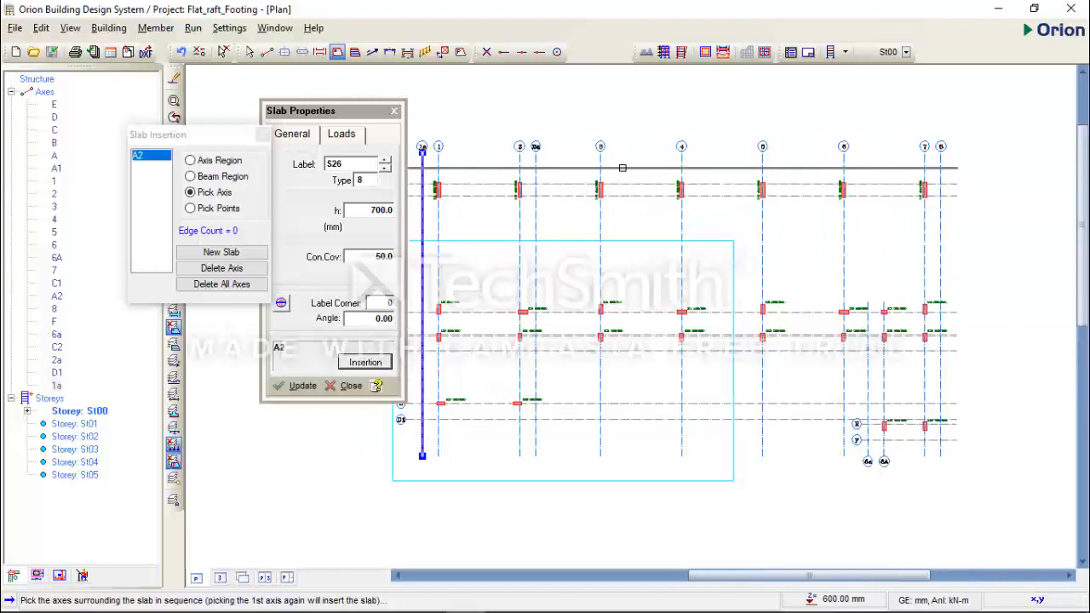
pyautogui.click(942, 214)
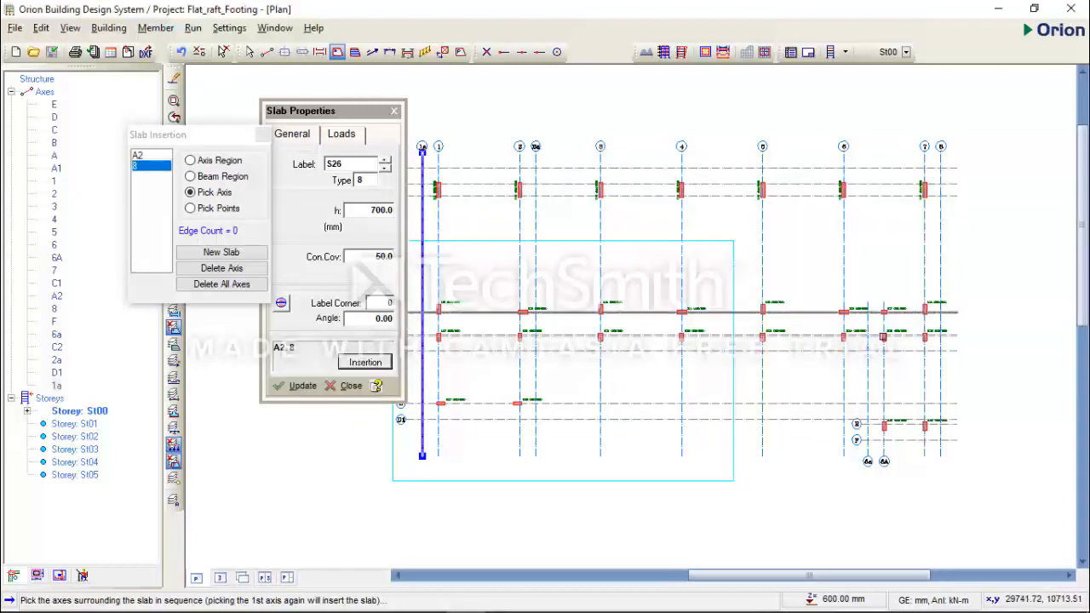
pyautogui.click(907, 440)
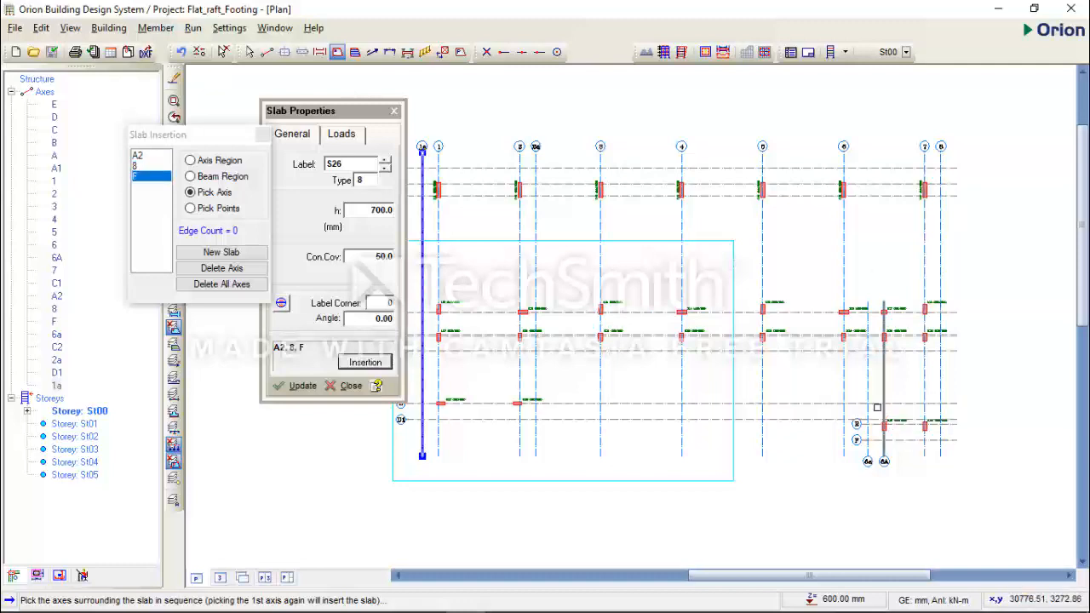
pyautogui.click(868, 392)
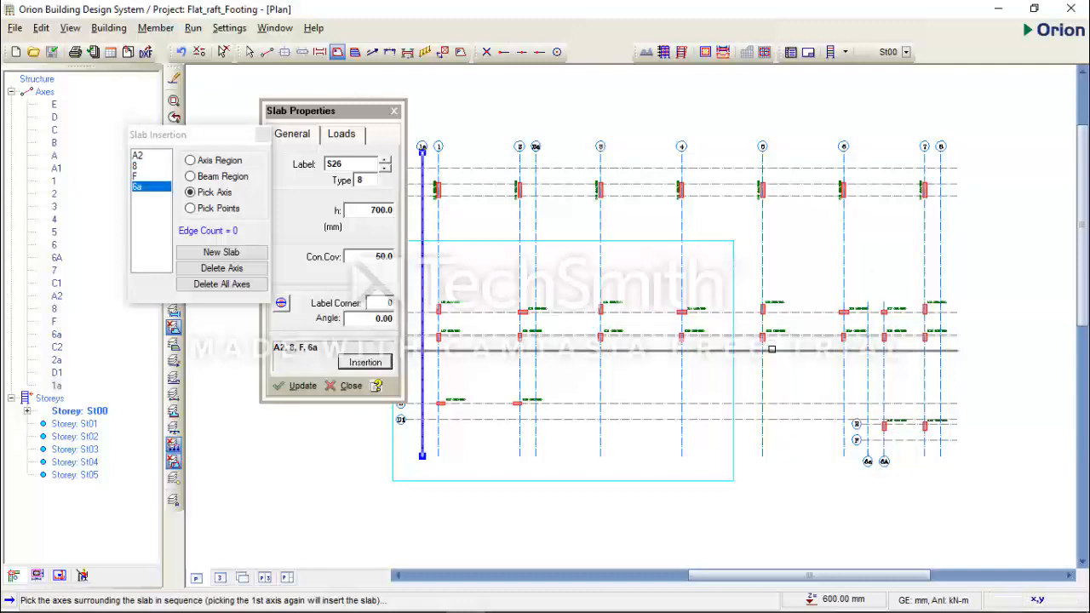
# Continue the slab outline along axes C2, 2a, D1 and 1a, close it on A2 to insert the slab, and finish the slab command.
pyautogui.moveTo(771, 349); pyautogui.dragTo(843, 336, button='middle')
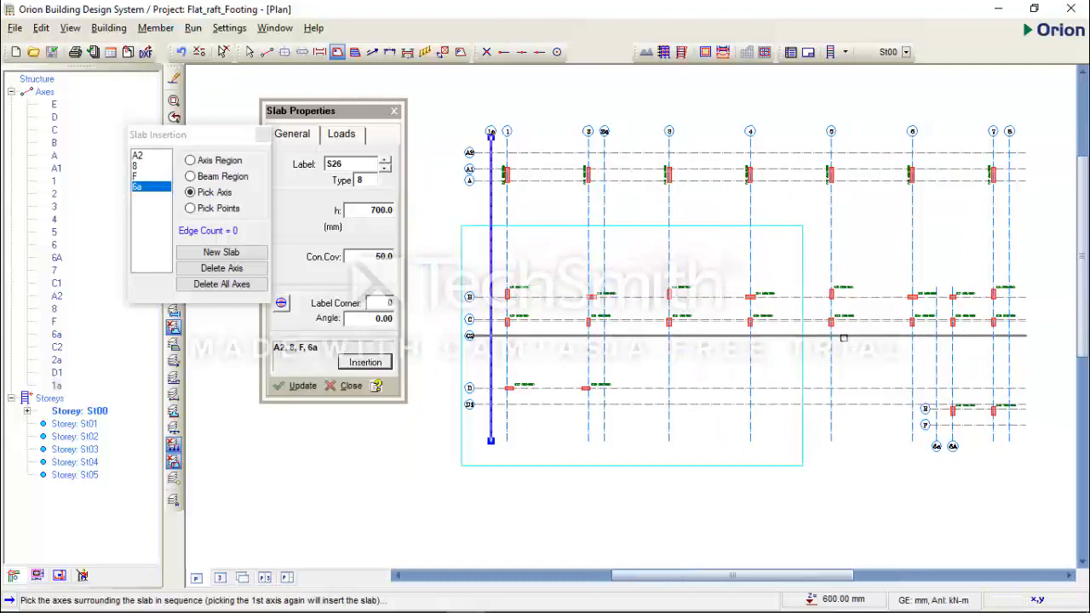
pyautogui.scroll(1, 844, 337)
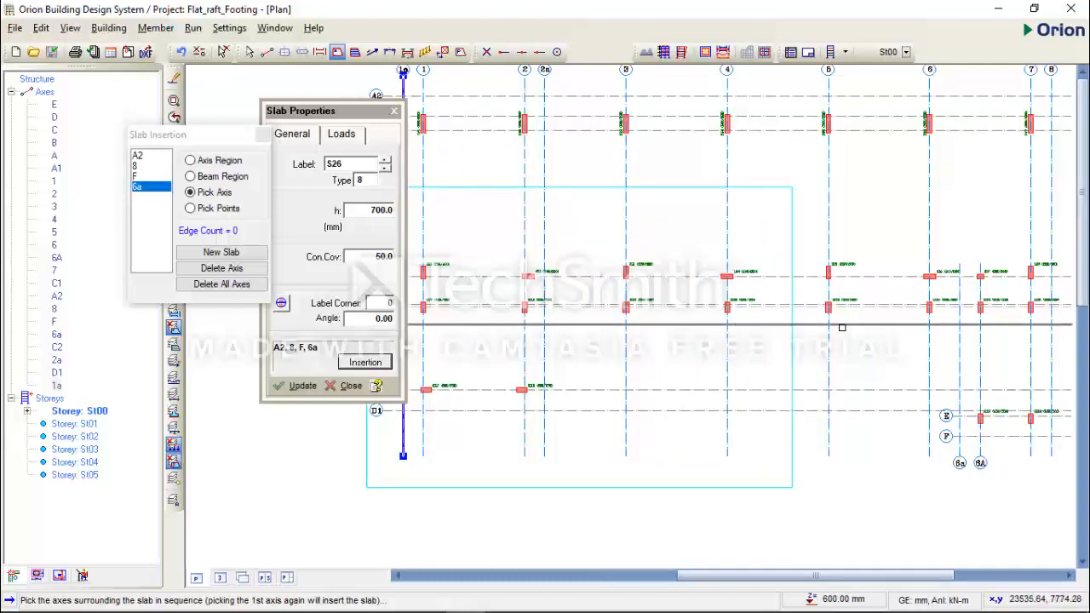
pyautogui.click(842, 327)
pyautogui.scroll(-2, 867, 337)
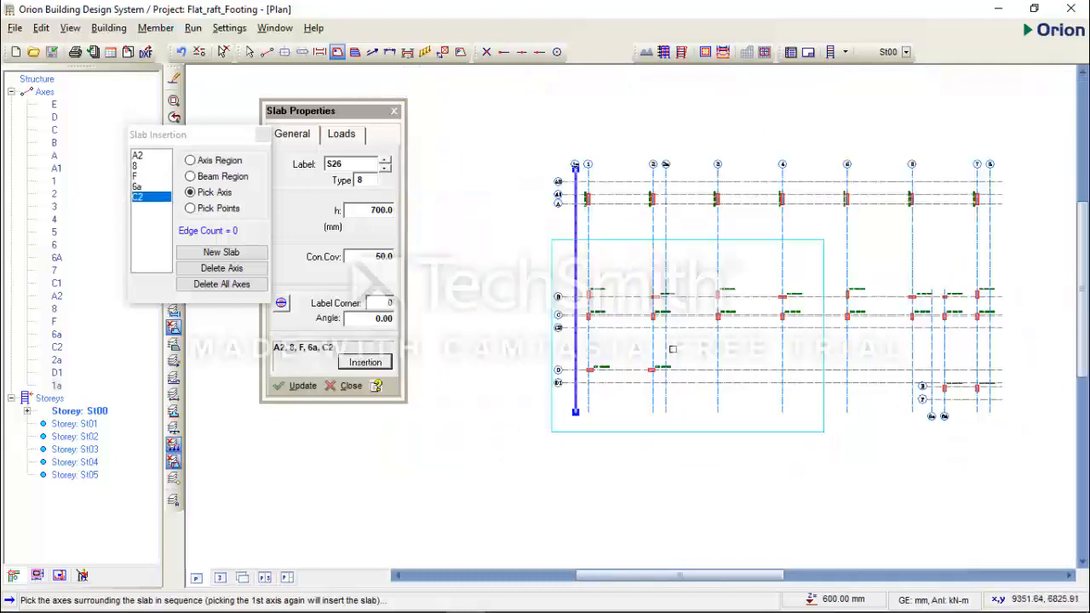
pyautogui.scroll(2, 676, 326)
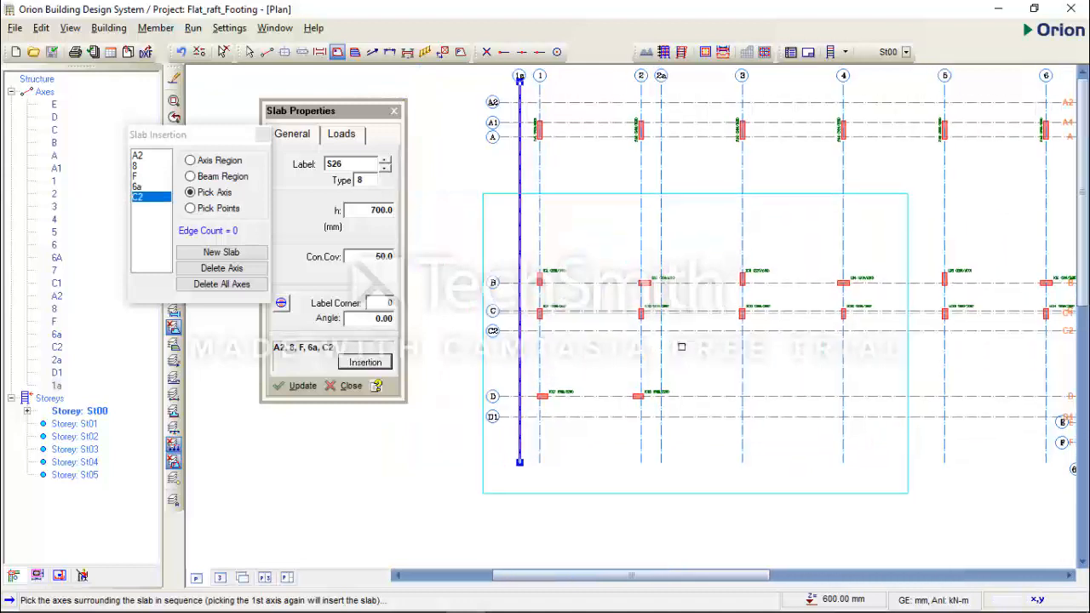
pyautogui.click(664, 367)
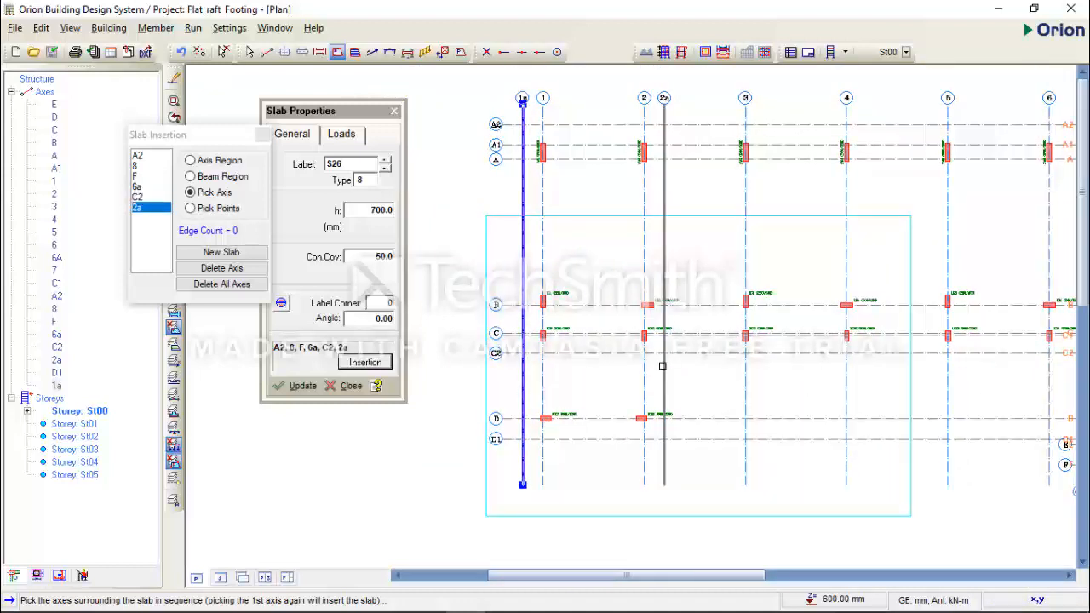
pyautogui.click(608, 440)
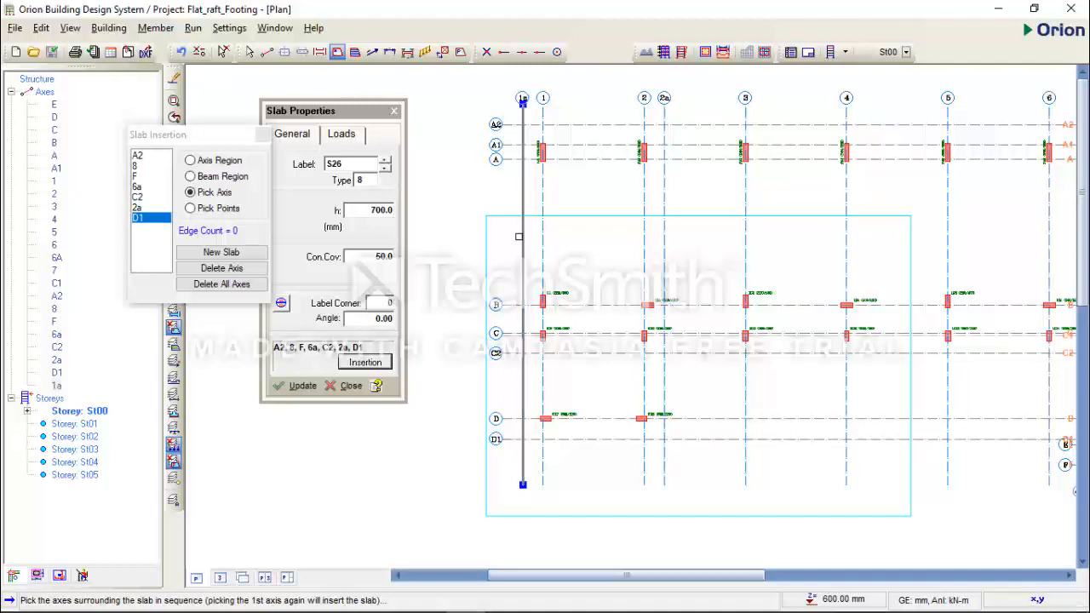
pyautogui.click(521, 237)
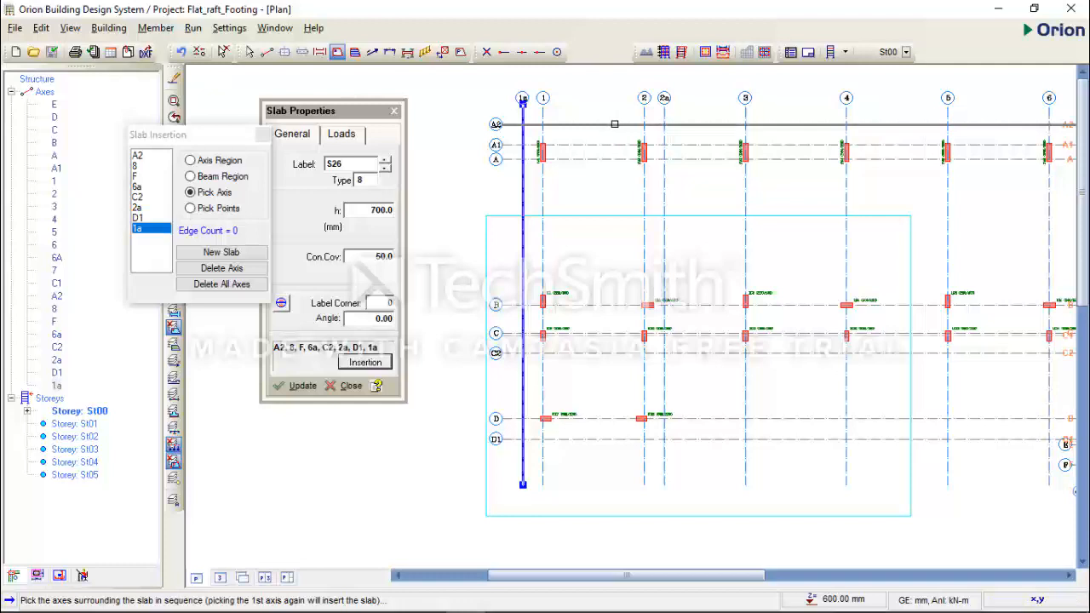
pyautogui.click(614, 124)
pyautogui.scroll(-4, 573, 255)
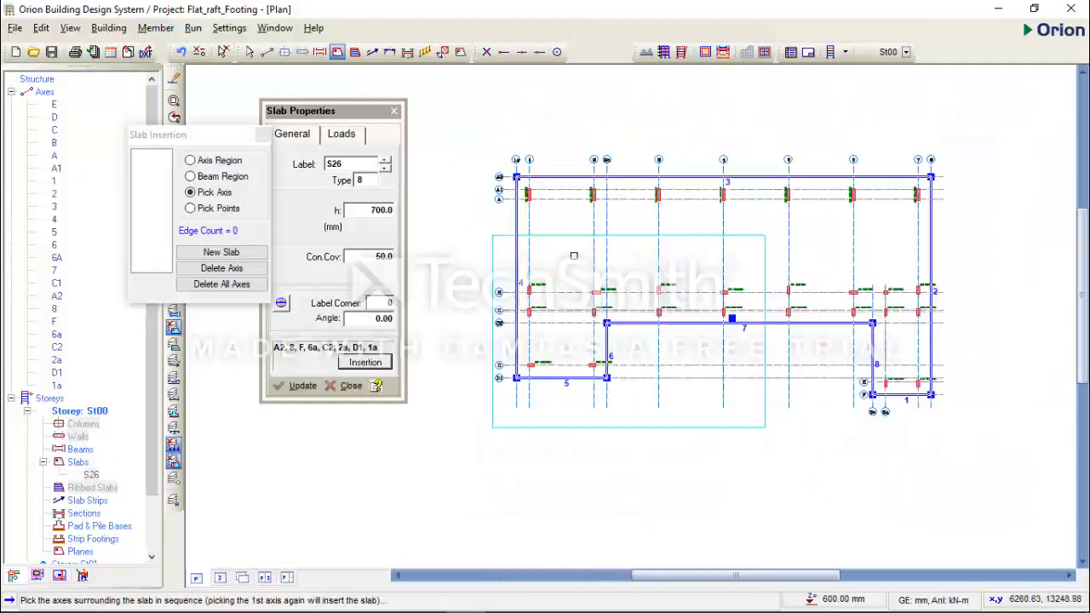
pyautogui.click(394, 111)
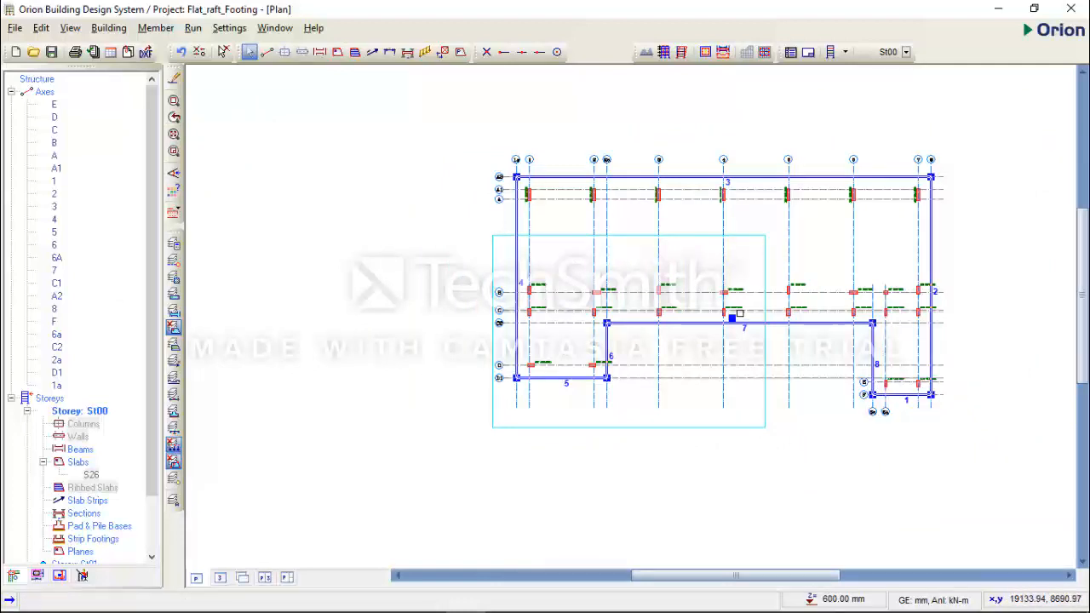
pyautogui.press('Escape')
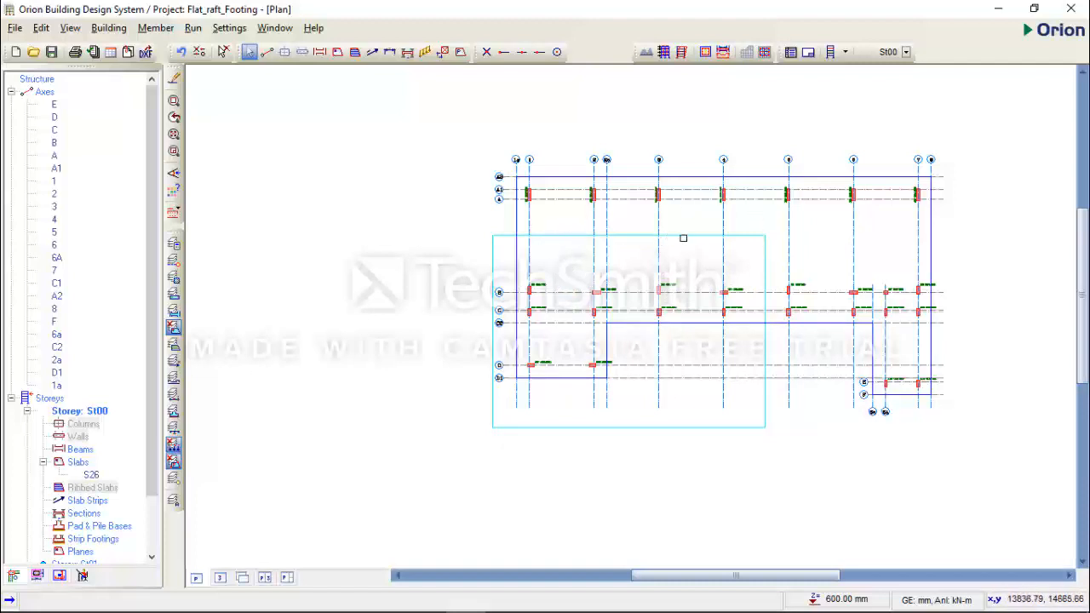
# Turn on the Slab Text, Slab Lines and Slab Yield Lines layers in the plan.
pyautogui.click(175, 246)
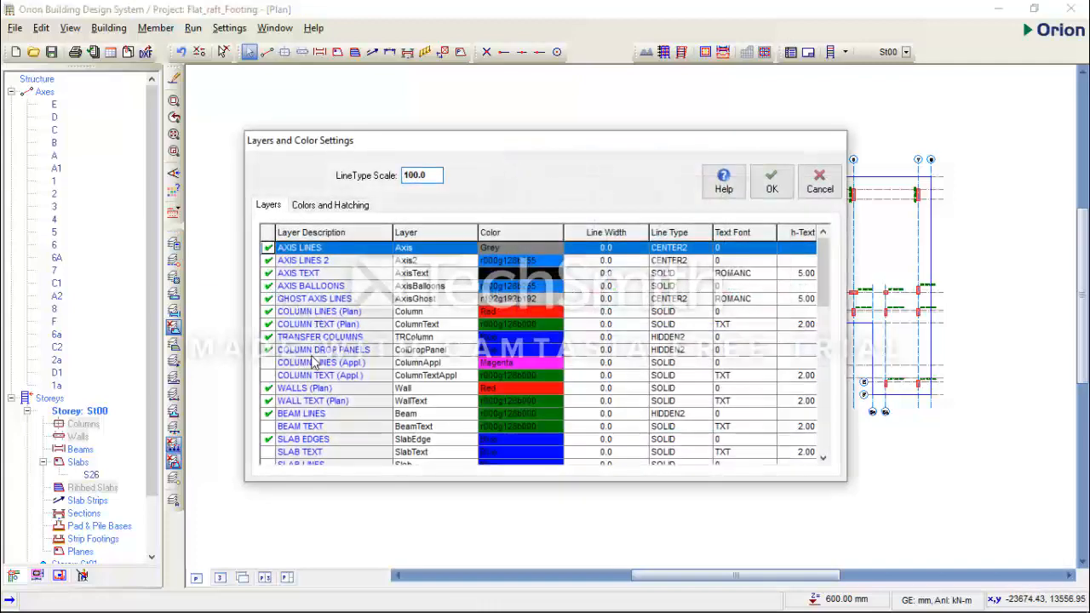
pyautogui.scroll(-3, 305, 385)
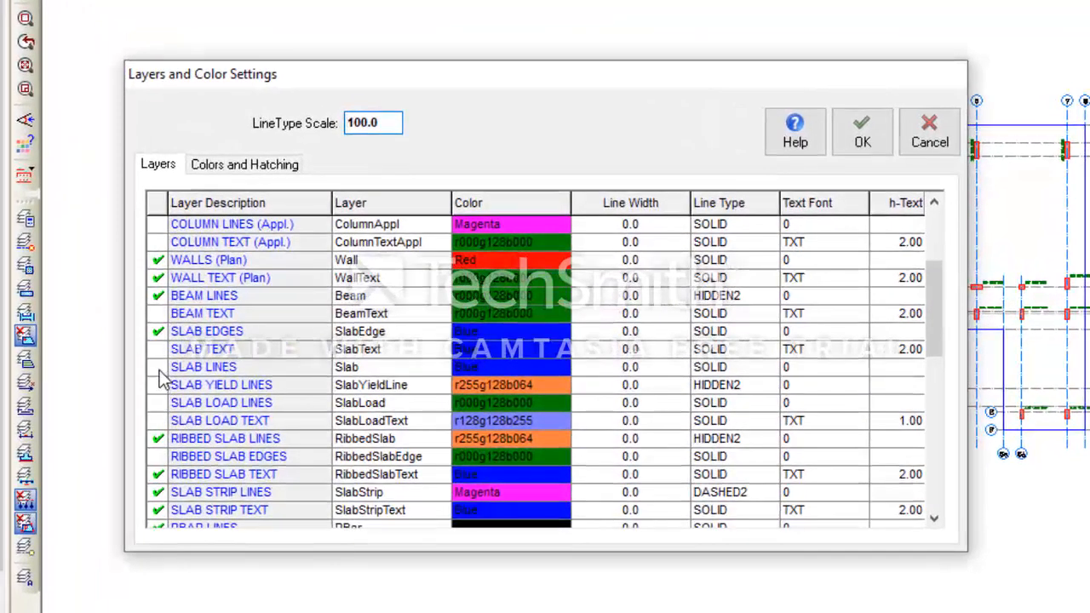
pyautogui.click(173, 369)
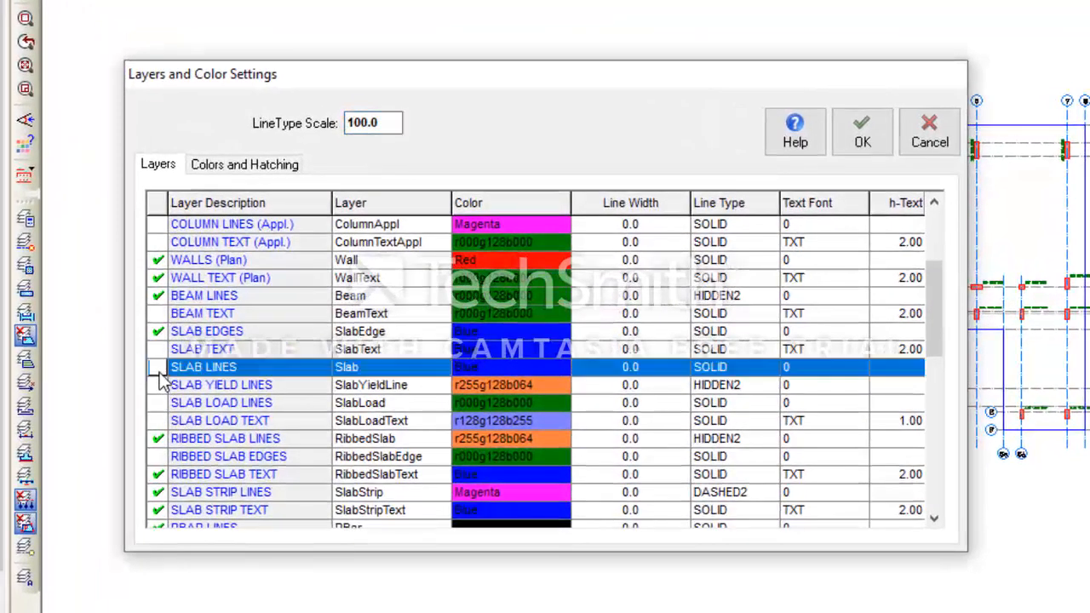
pyautogui.click(158, 350)
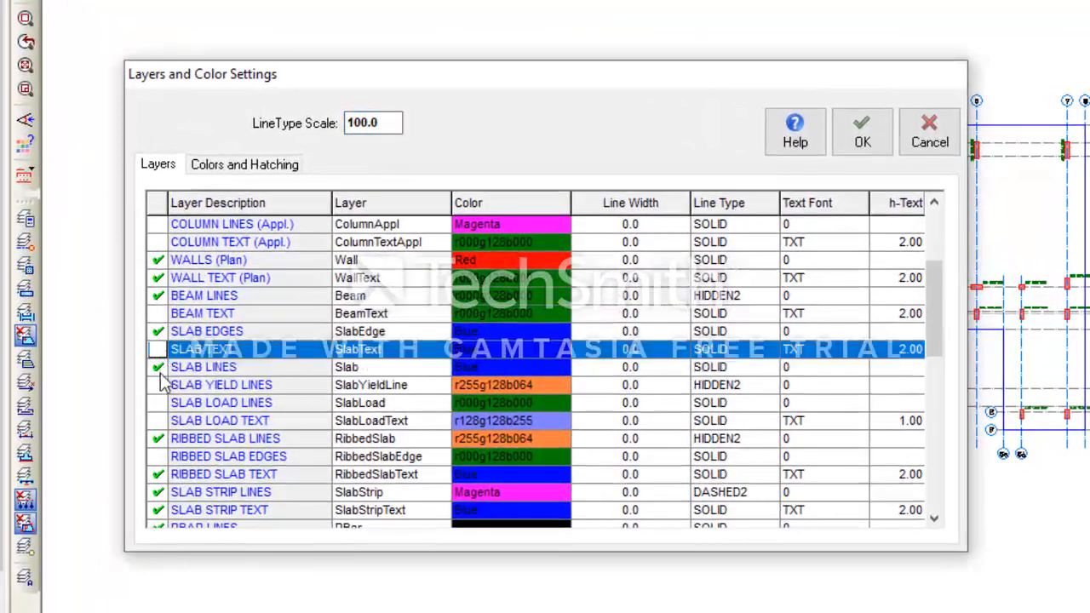
pyautogui.click(158, 367)
pyautogui.click(160, 388)
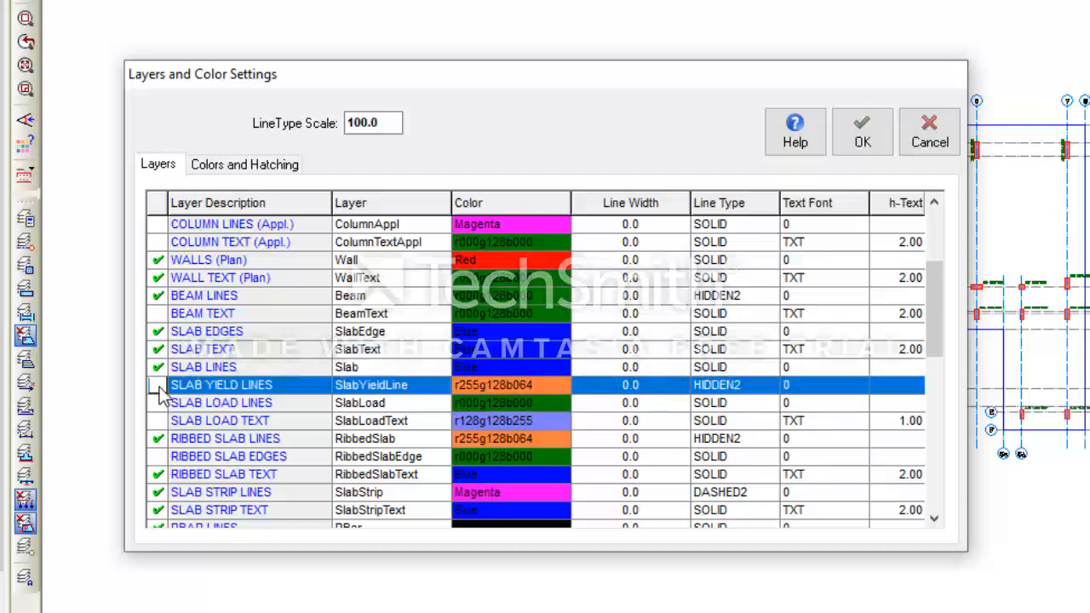
pyautogui.click(158, 387)
pyautogui.click(861, 132)
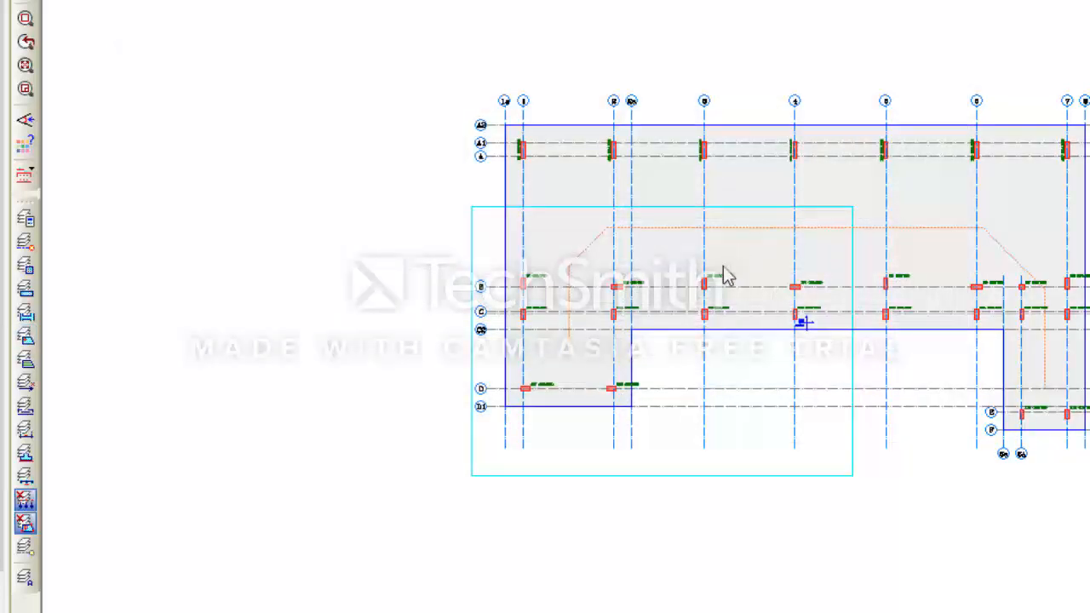
# Inspect the building and its raft slab in 3D from different sides, and return to the plan view.
pyautogui.moveTo(802, 322); pyautogui.dragTo(741, 294, button='middle')
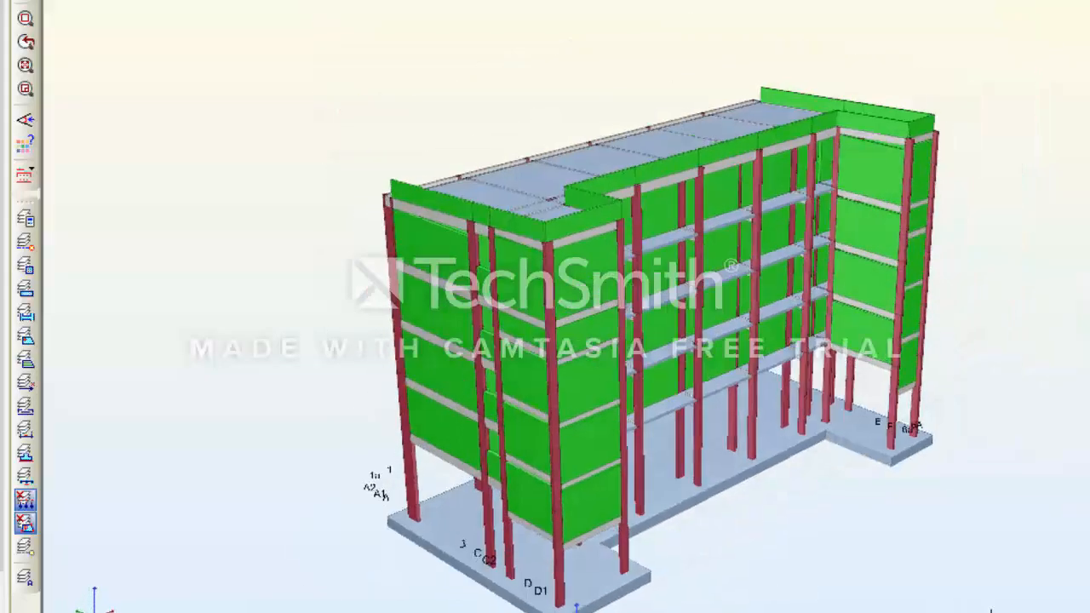
pyautogui.moveTo(981, 541); pyautogui.dragTo(910, 465, button='middle')
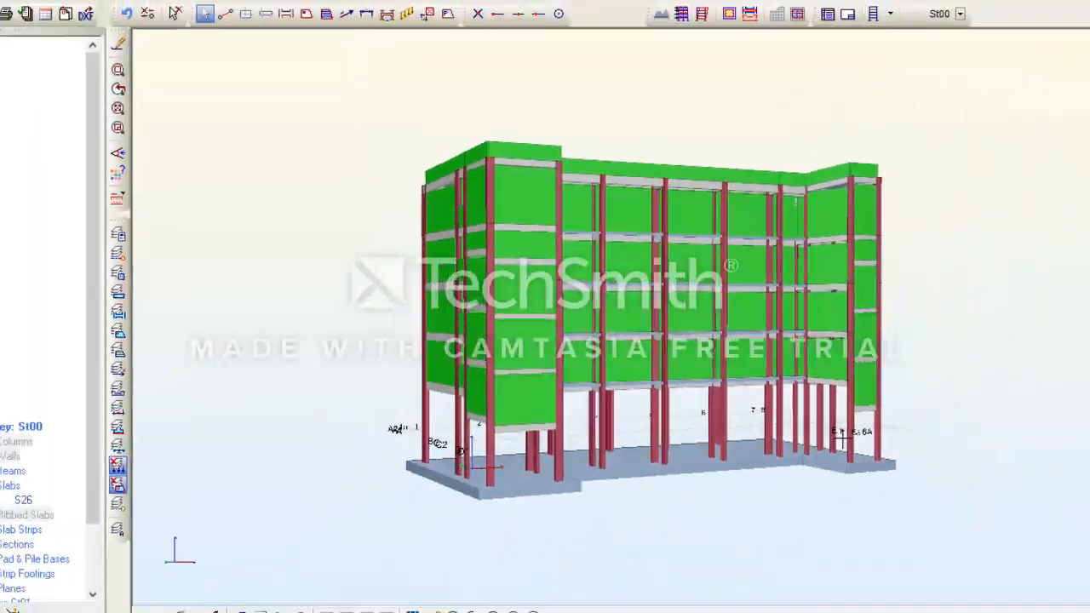
pyautogui.moveTo(841, 436); pyautogui.dragTo(432, 460, button='middle')
pyautogui.click(213, 578)
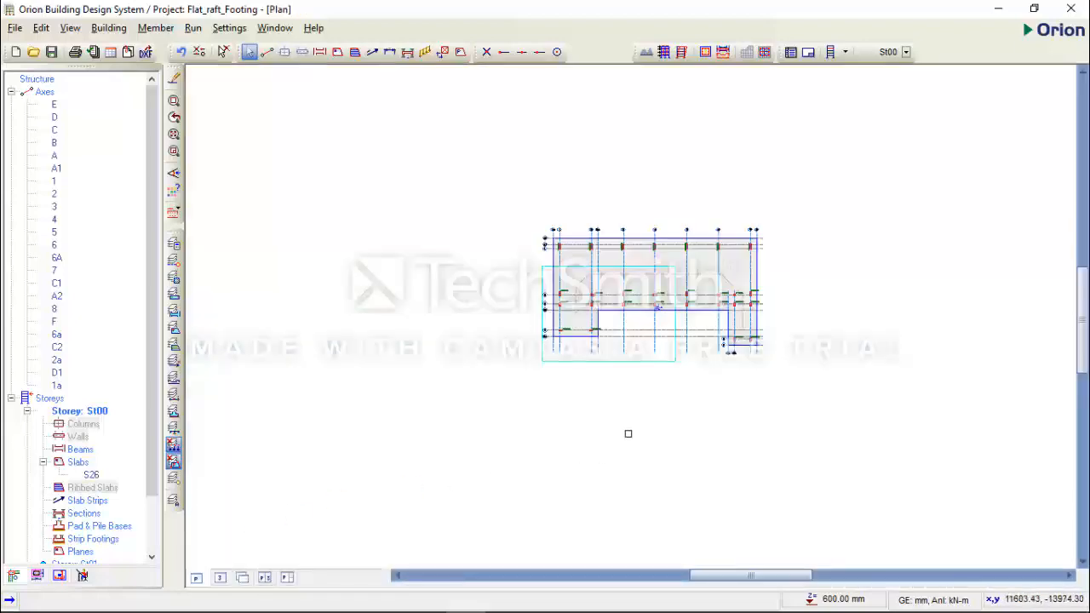
pyautogui.moveTo(638, 401); pyautogui.dragTo(596, 407, button='middle')
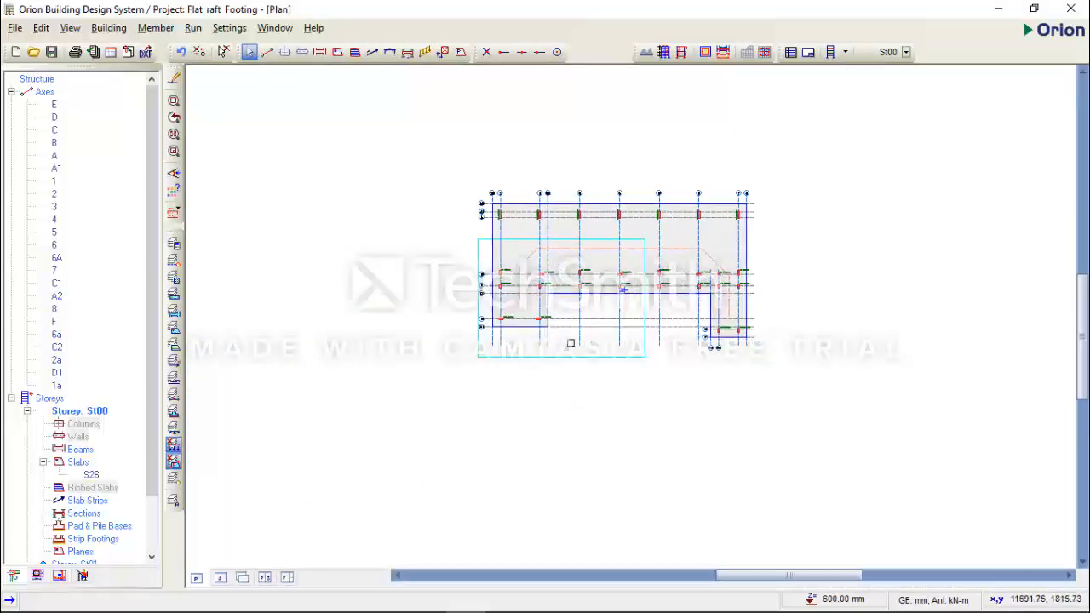
pyautogui.click(193, 28)
pyautogui.moveTo(510, 320); pyautogui.dragTo(350, 274)
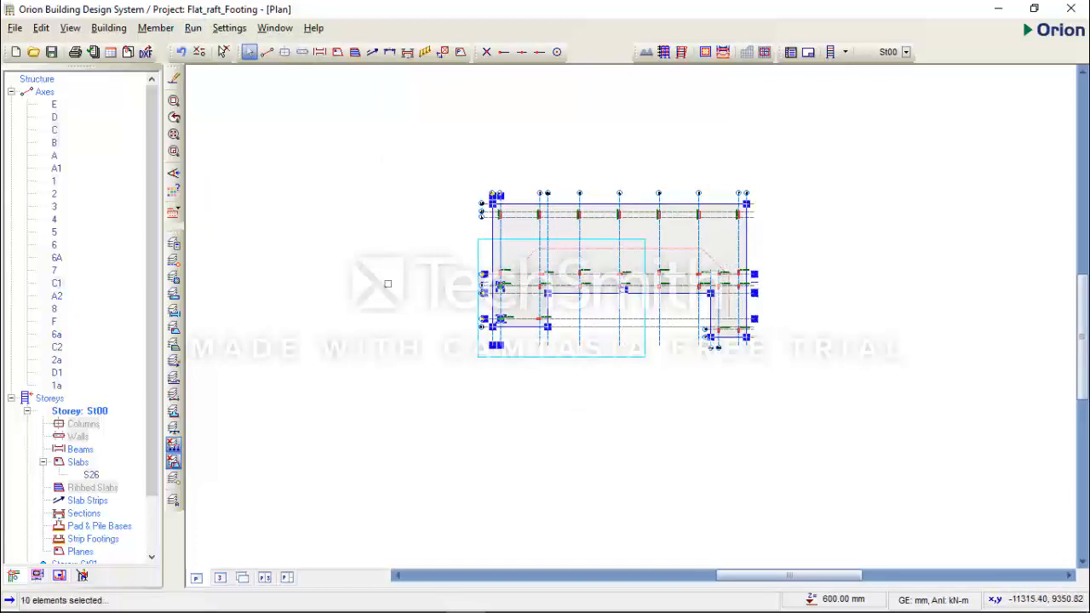
pyautogui.press('Escape')
pyautogui.press('Escape')
pyautogui.moveTo(482, 251); pyautogui.dragTo(459, 287, button='middle')
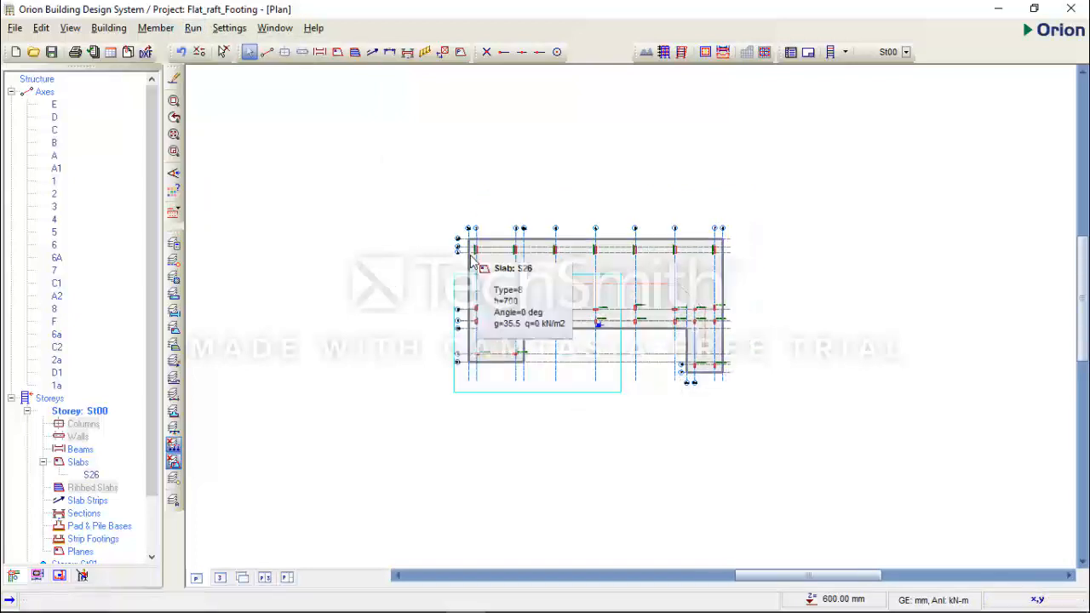
pyautogui.scroll(3, 494, 254)
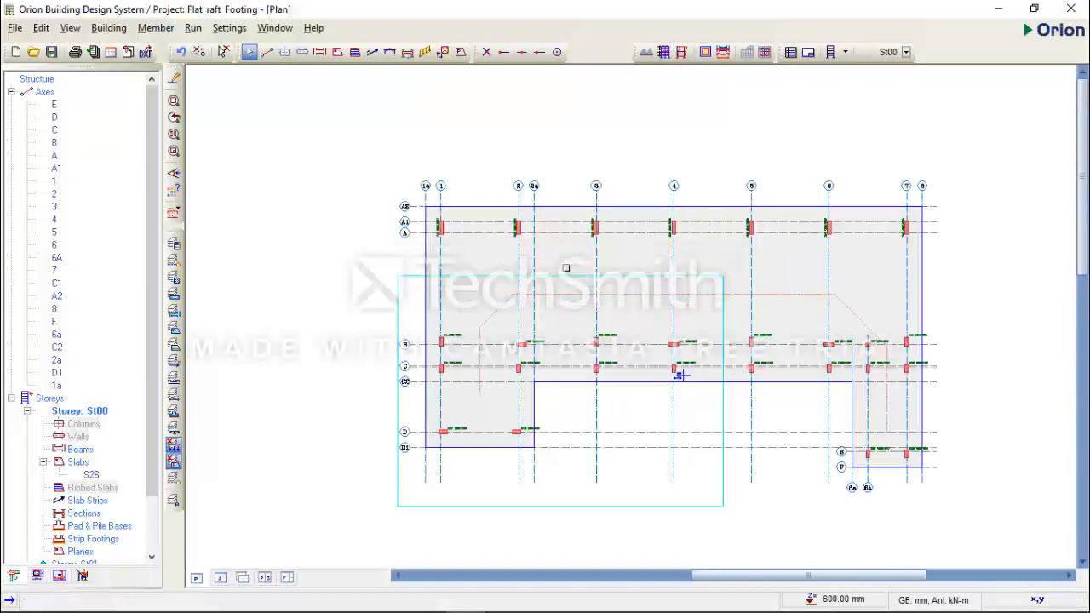
# Start an X-direction slab strip, set its type to FE Strip, and choose the yellow-marked layout option in its FE settings.
pyautogui.moveTo(679, 374); pyautogui.dragTo(635, 368, button='middle')
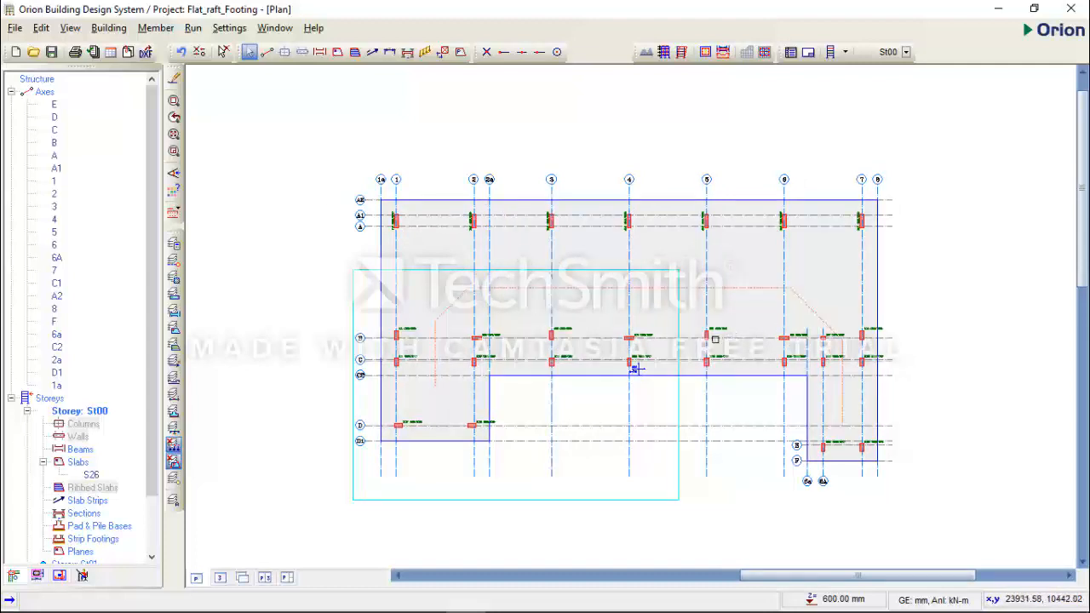
pyautogui.click(373, 53)
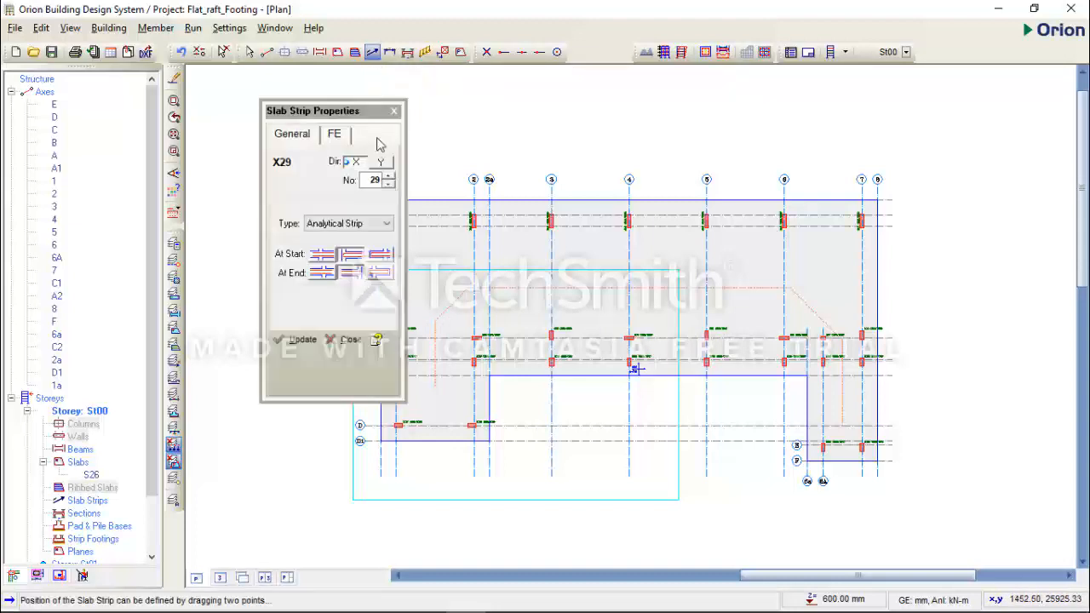
pyautogui.click(366, 225)
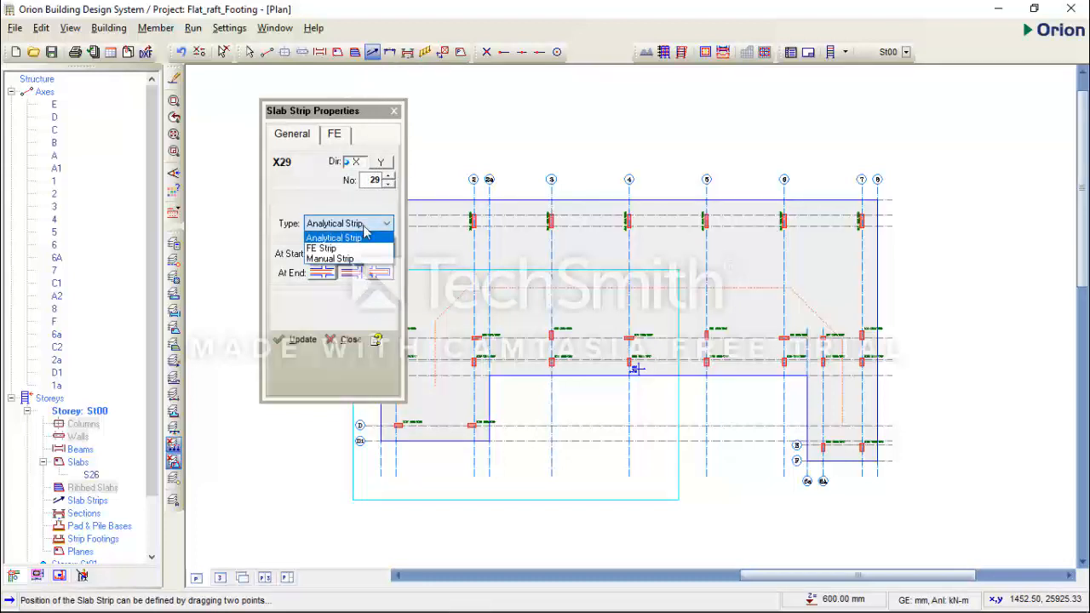
pyautogui.click(337, 244)
pyautogui.click(332, 138)
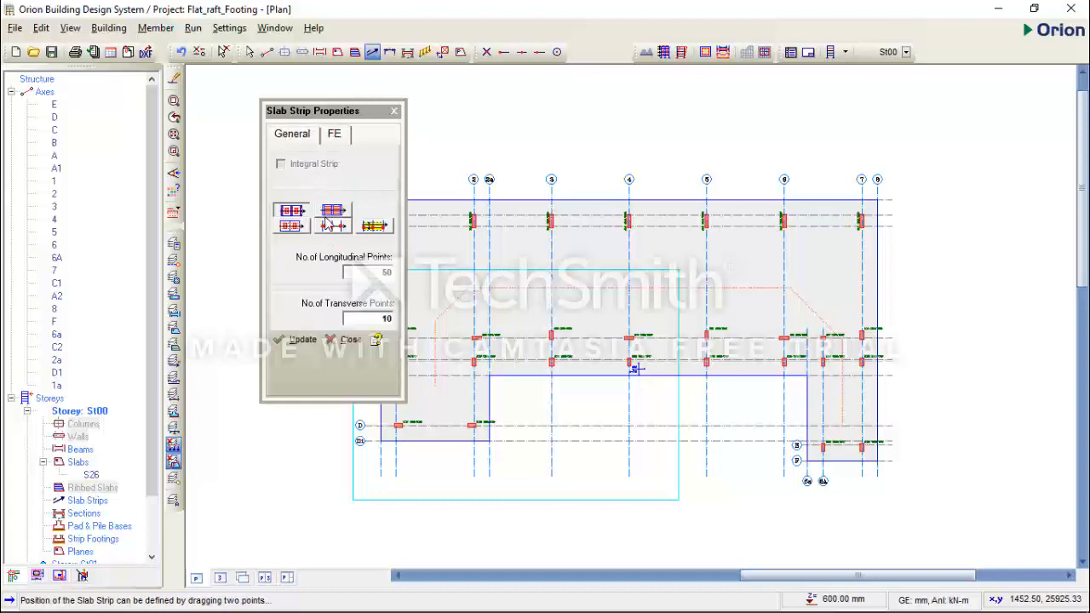
pyautogui.click(372, 228)
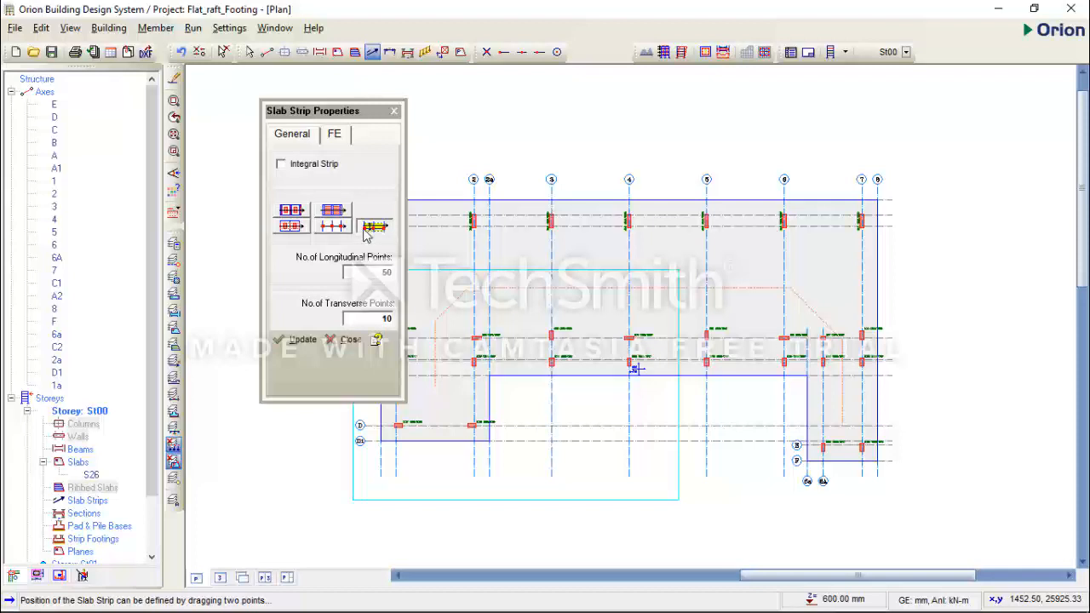
pyautogui.click(291, 136)
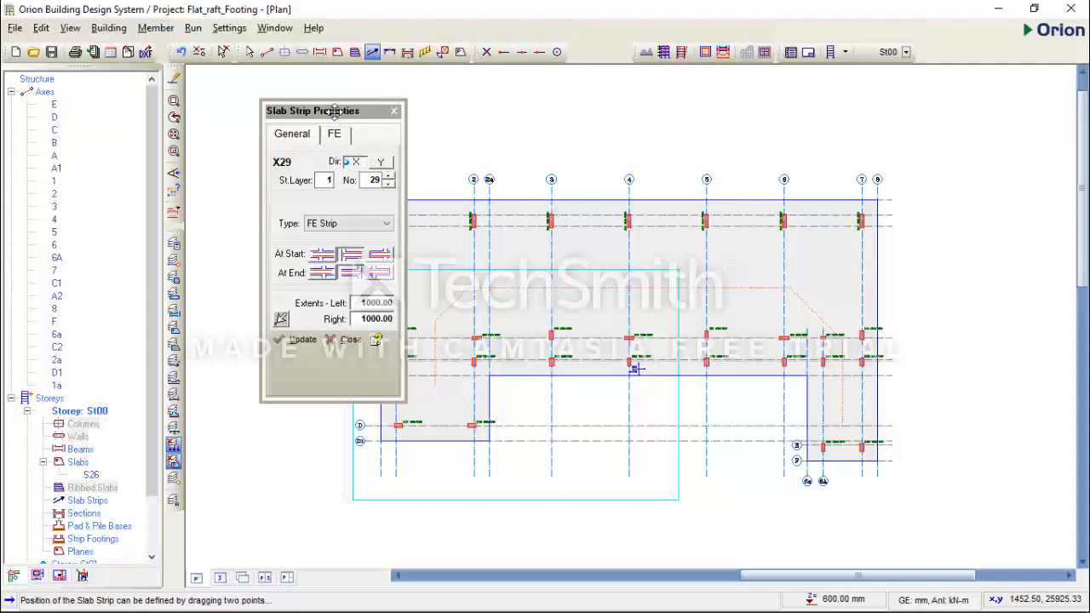
pyautogui.moveTo(345, 111); pyautogui.dragTo(230, 115)
# Draw five X-direction strips across the full raft: along A1, two between A and B, just above B, and along C.
pyautogui.scroll(2, 383, 201)
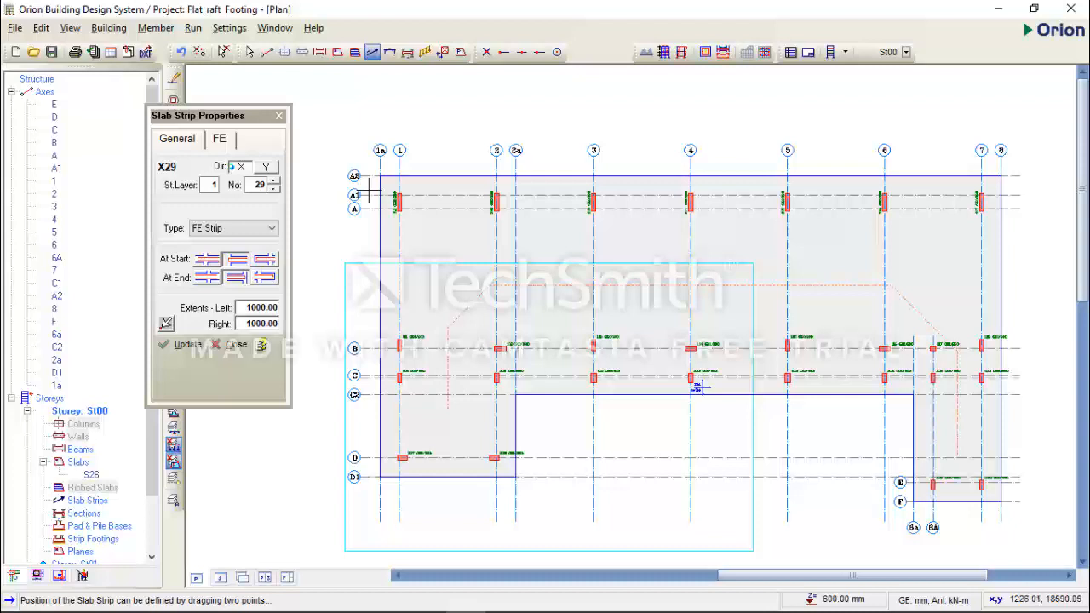
pyautogui.scroll(3, 369, 194)
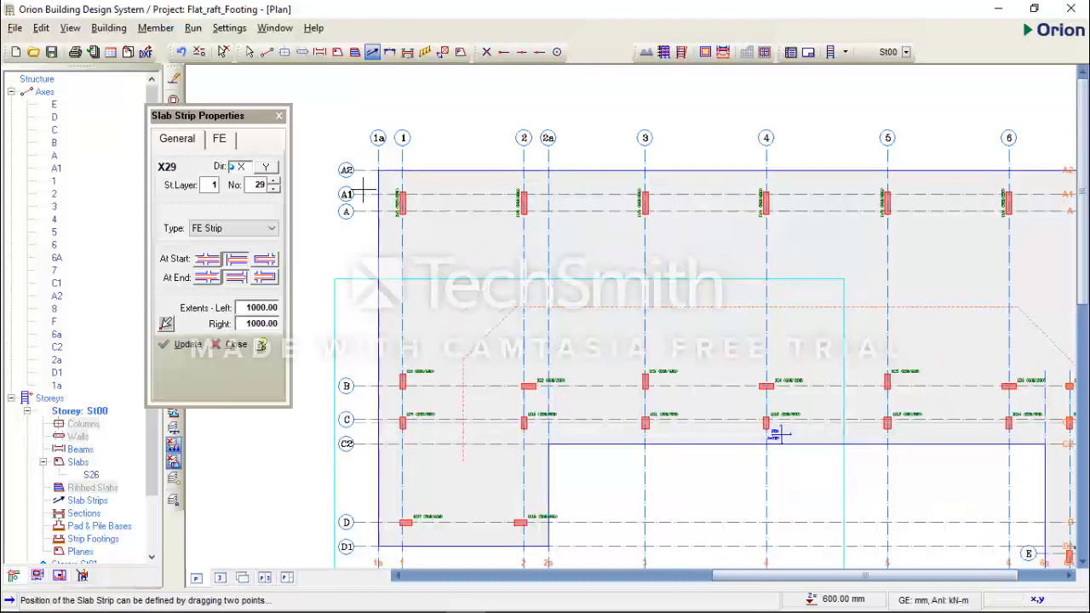
pyautogui.moveTo(362, 196); pyautogui.dragTo(334, 181, button='middle')
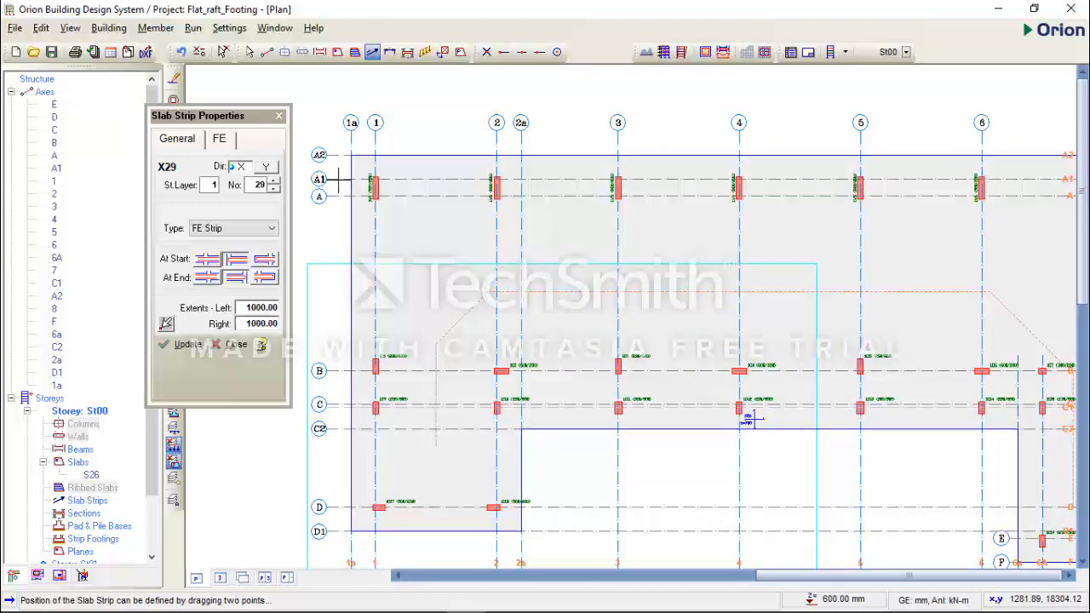
pyautogui.scroll(-1, 340, 177)
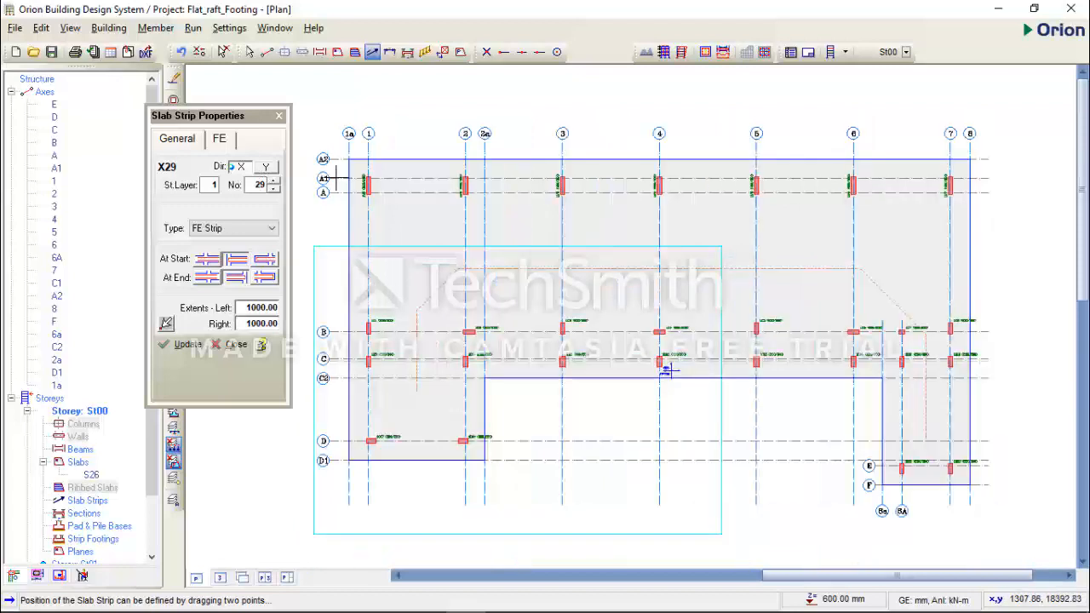
pyautogui.moveTo(337, 179); pyautogui.dragTo(1001, 145)
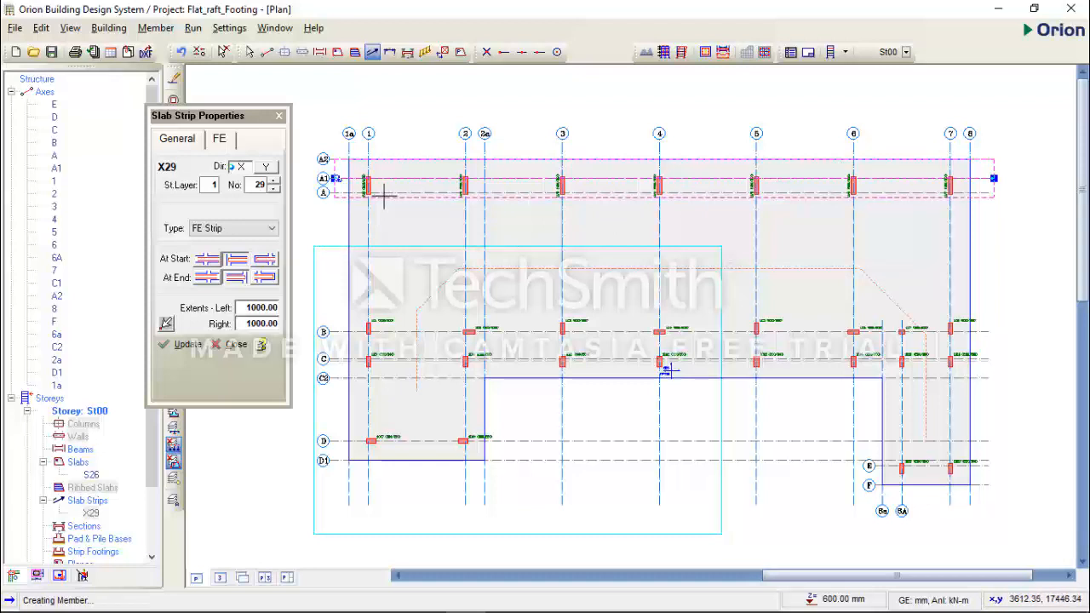
pyautogui.click(333, 225)
pyautogui.click(992, 226)
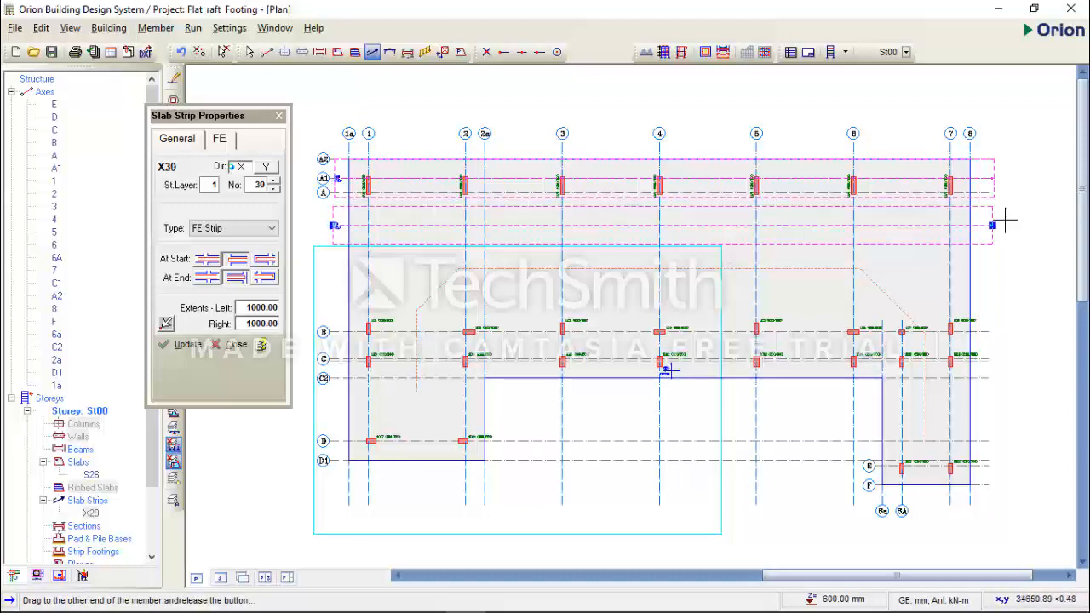
pyautogui.click(332, 274)
pyautogui.click(990, 273)
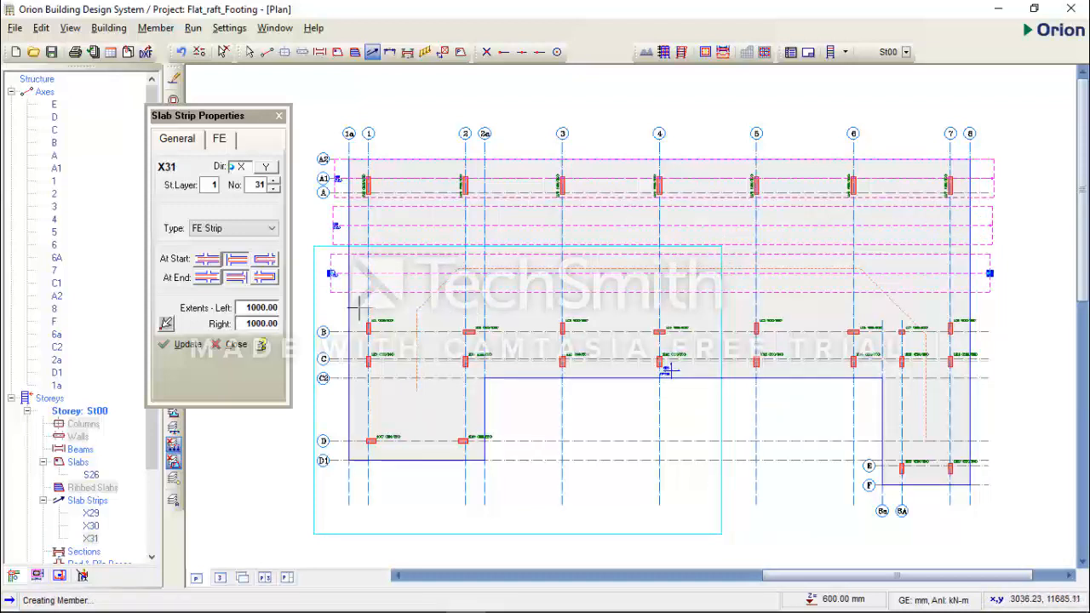
pyautogui.moveTo(328, 319); pyautogui.dragTo(992, 275)
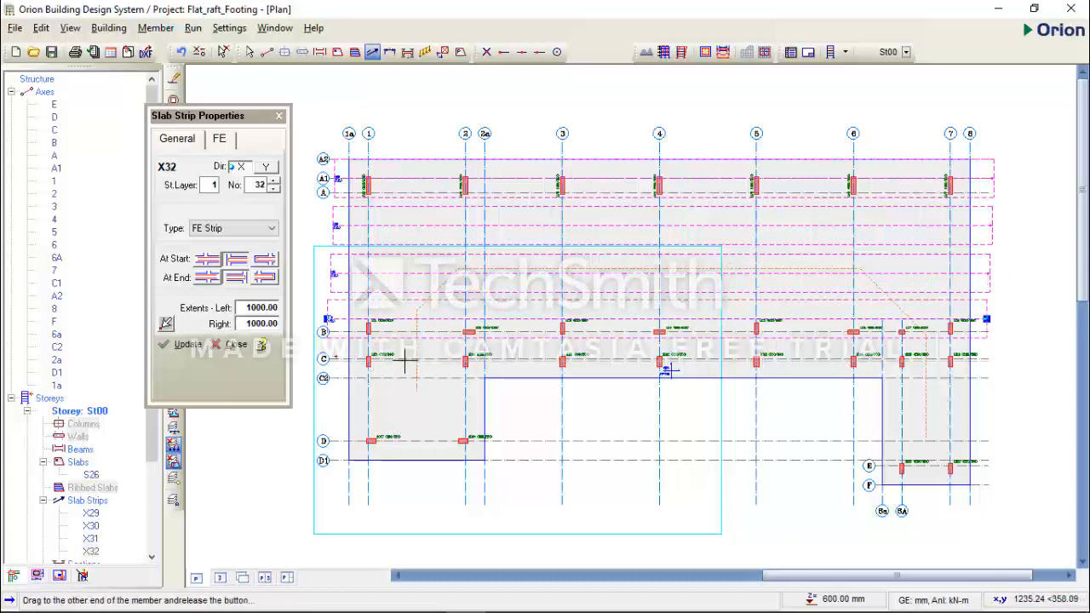
pyautogui.moveTo(406, 366); pyautogui.dragTo(997, 343)
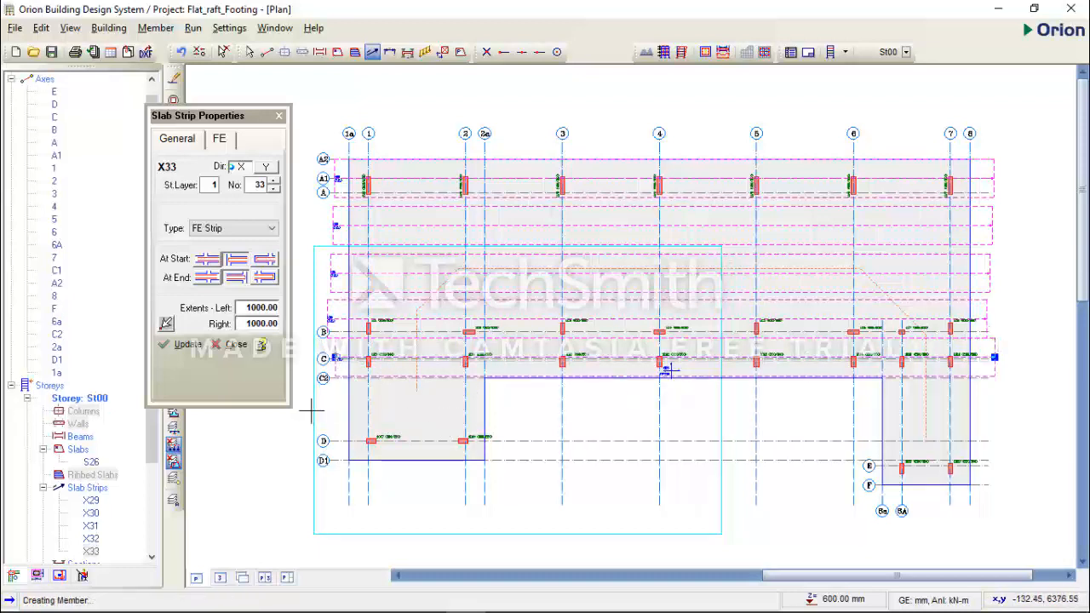
# Draw X-direction strips across the raft's wings: one between C2 and D from 1a past 2a, and two from 6a past 8, above and along E.
pyautogui.moveTo(324, 413); pyautogui.dragTo(520, 414)
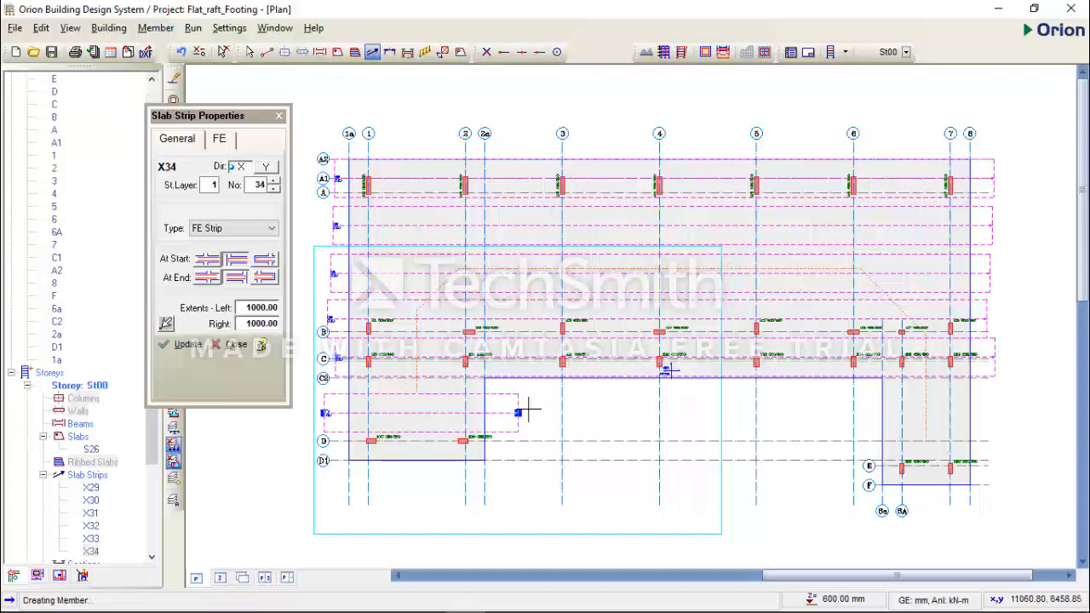
pyautogui.moveTo(866, 422); pyautogui.dragTo(1039, 423)
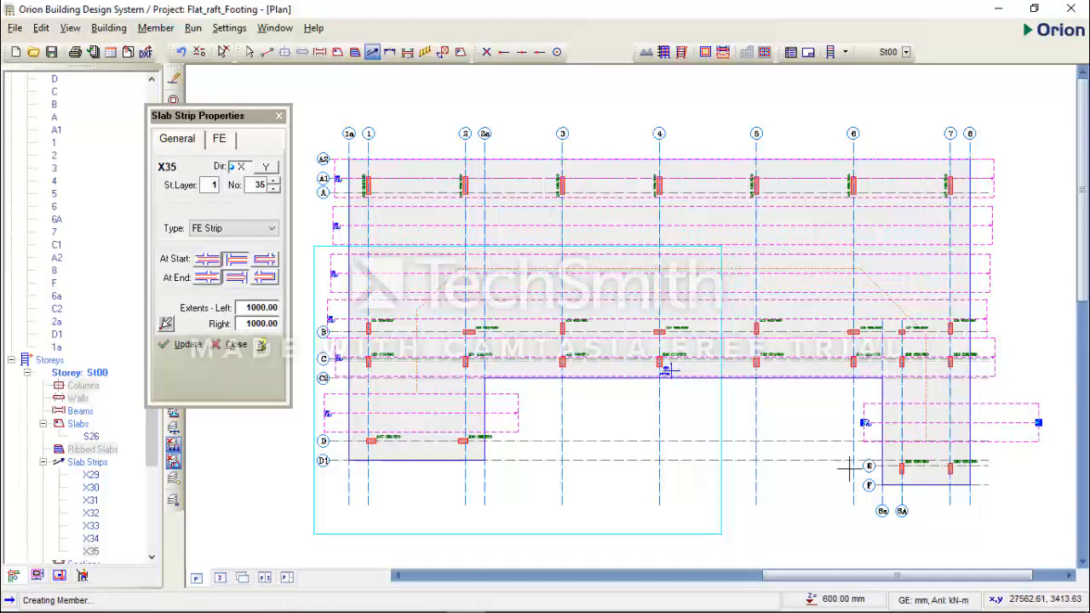
pyautogui.scroll(2, 859, 467)
pyautogui.scroll(-1, 692, 429)
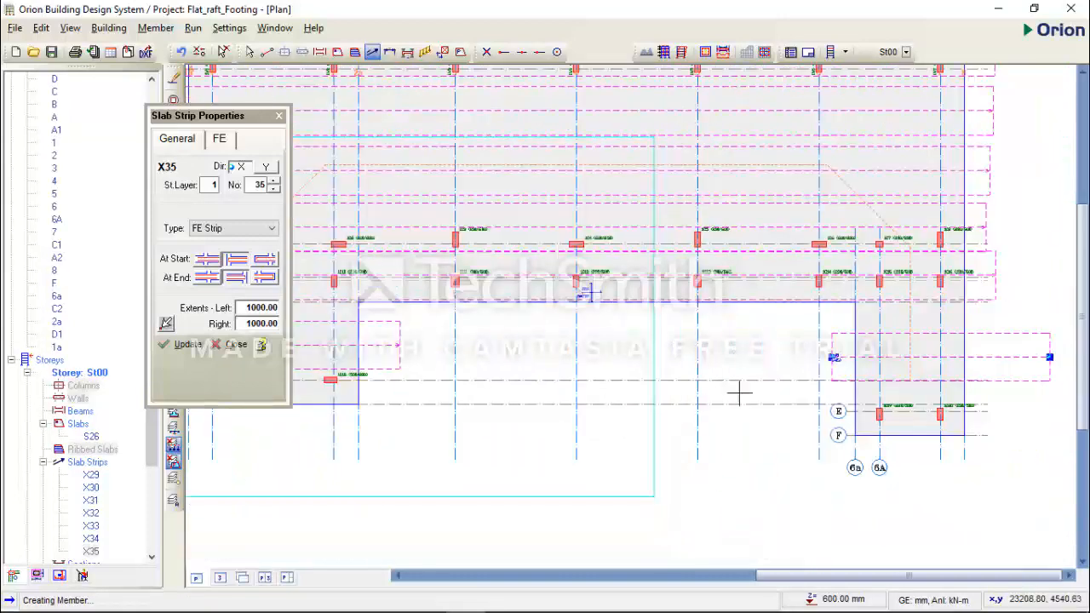
pyautogui.moveTo(838, 412); pyautogui.dragTo(1032, 401)
pyautogui.scroll(-2, 1028, 401)
pyautogui.scroll(2, 947, 439)
pyautogui.scroll(-2, 903, 430)
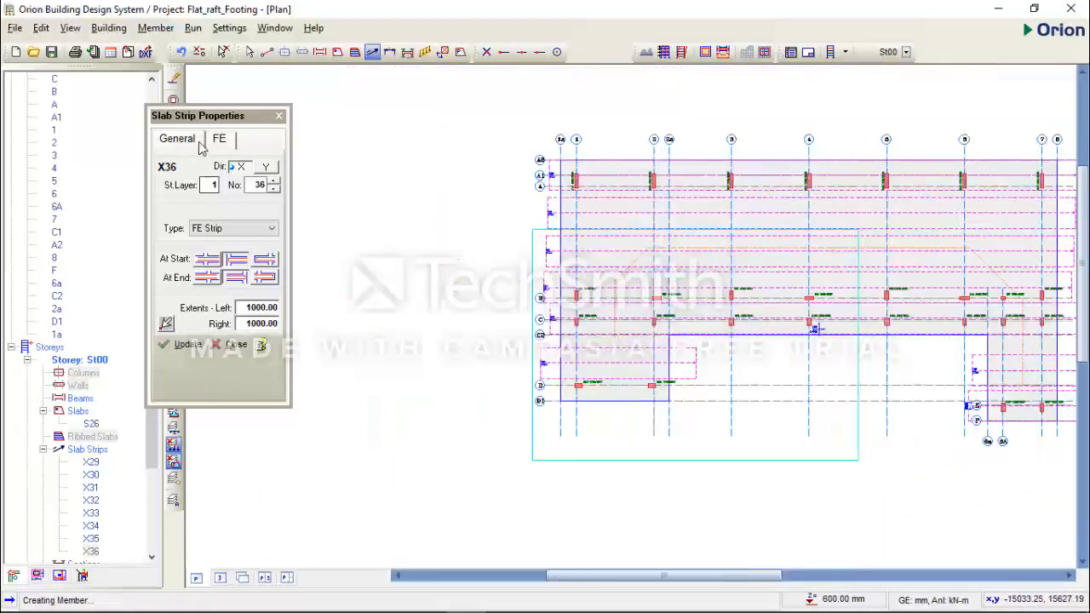
# Switch the strip direction to Y and draw vertical strips just beyond axis 1, just before axis 2, and between 2a and 3.
pyautogui.click(266, 166)
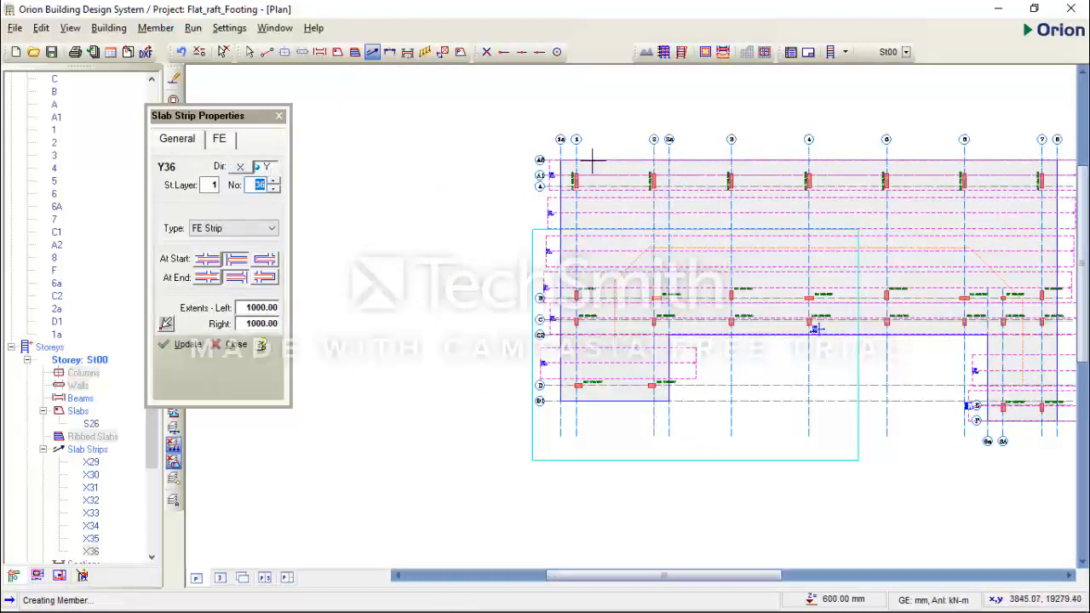
pyautogui.moveTo(587, 139); pyautogui.dragTo(598, 434)
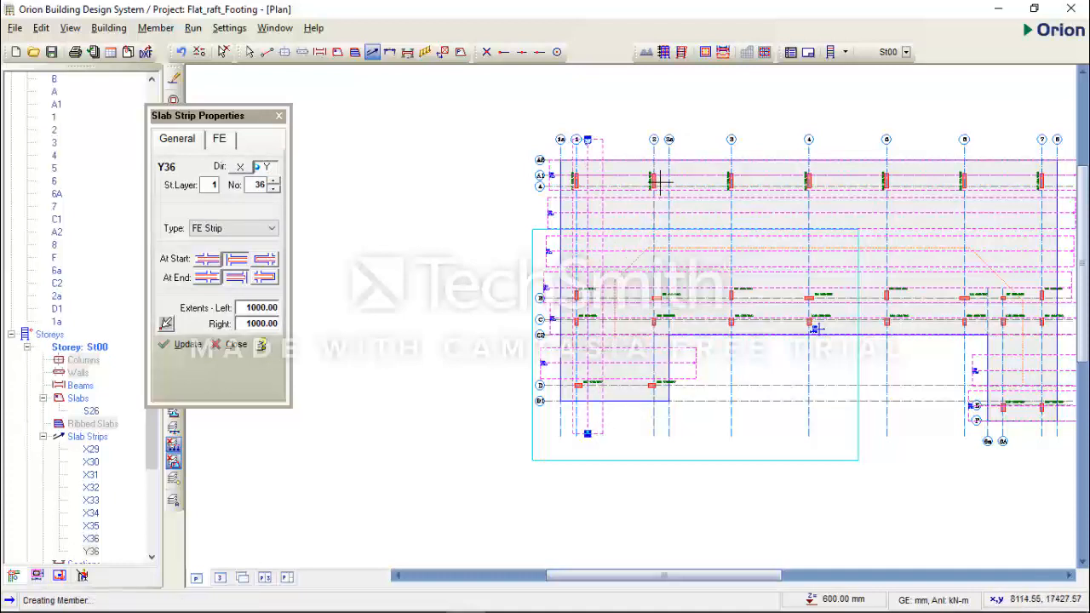
pyautogui.moveTo(641, 145); pyautogui.dragTo(642, 439)
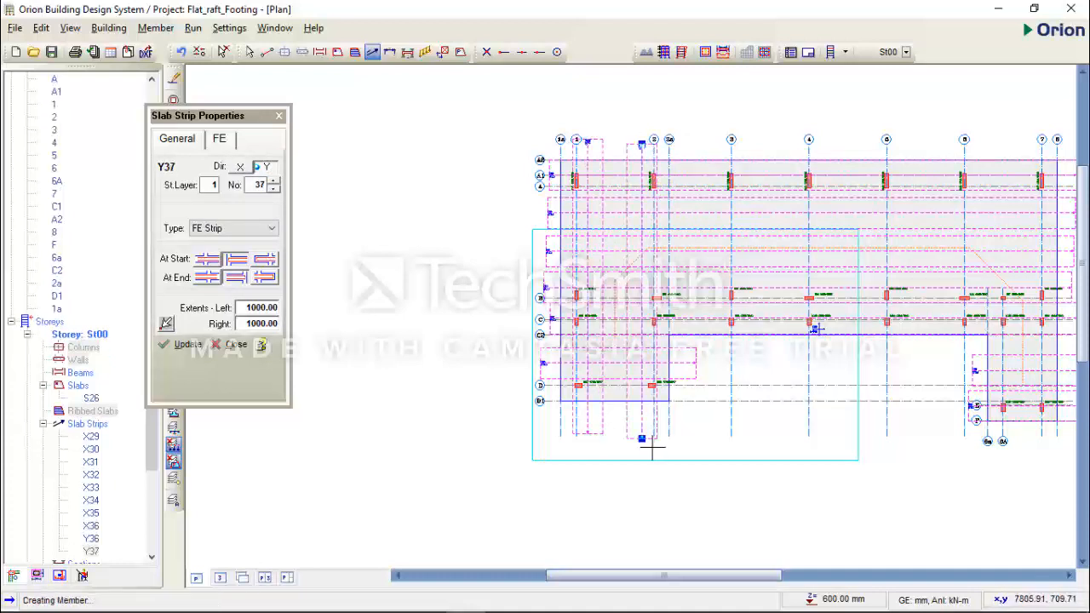
pyautogui.moveTo(712, 138); pyautogui.dragTo(716, 355)
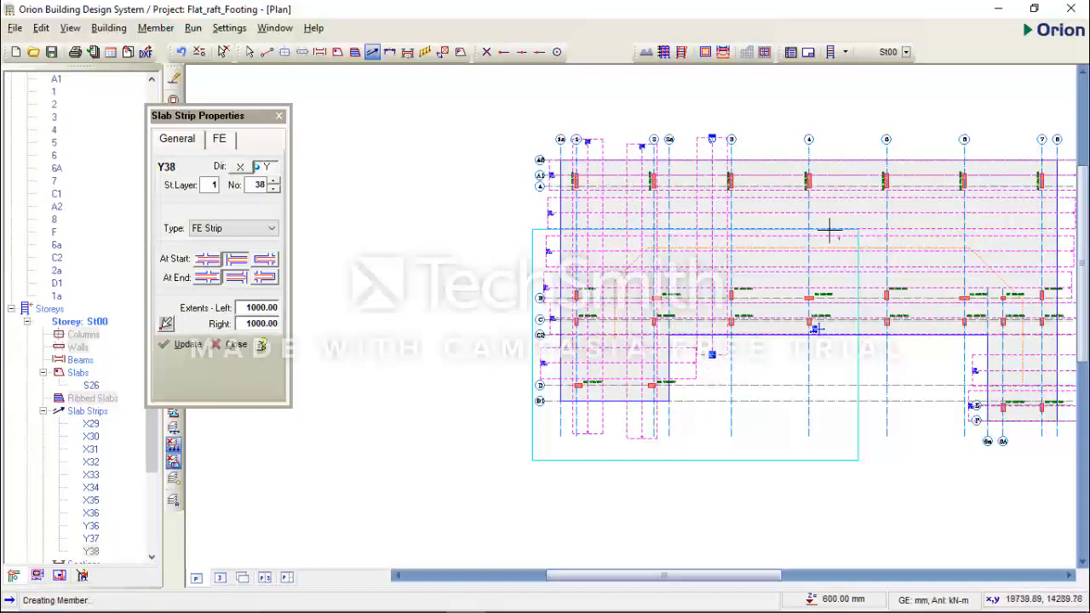
# Draw Y-direction strips between axes 4 and 5, 3 and 4, 5 and 6, and 6A and 7, and finish the slab strip command.
pyautogui.moveTo(854, 207); pyautogui.dragTo(730, 185, button='middle')
pyautogui.moveTo(739, 119); pyautogui.dragTo(739, 332)
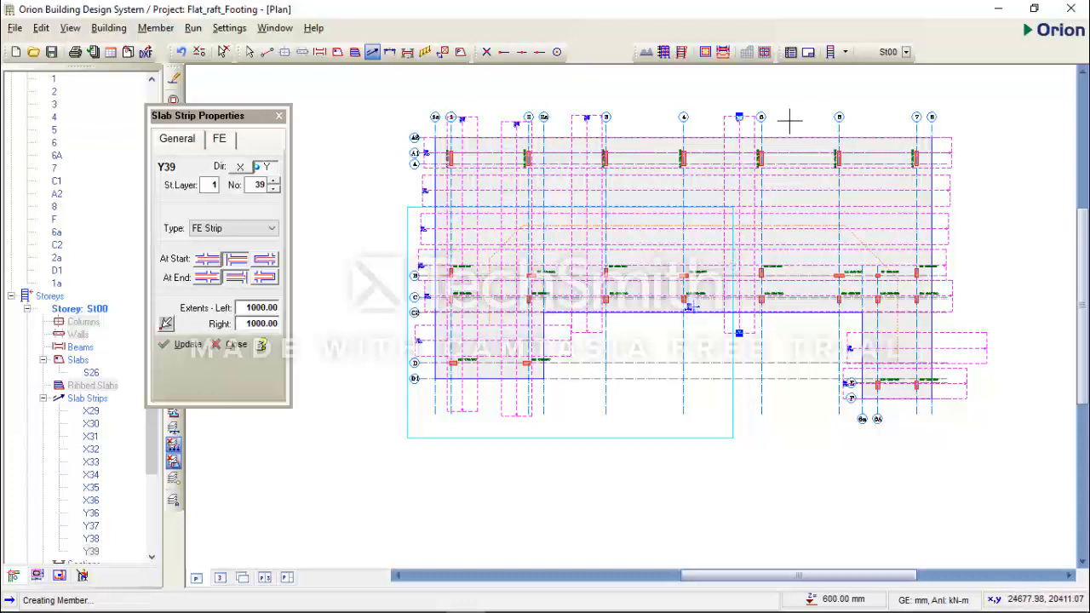
pyautogui.moveTo(643, 114); pyautogui.dragTo(640, 346)
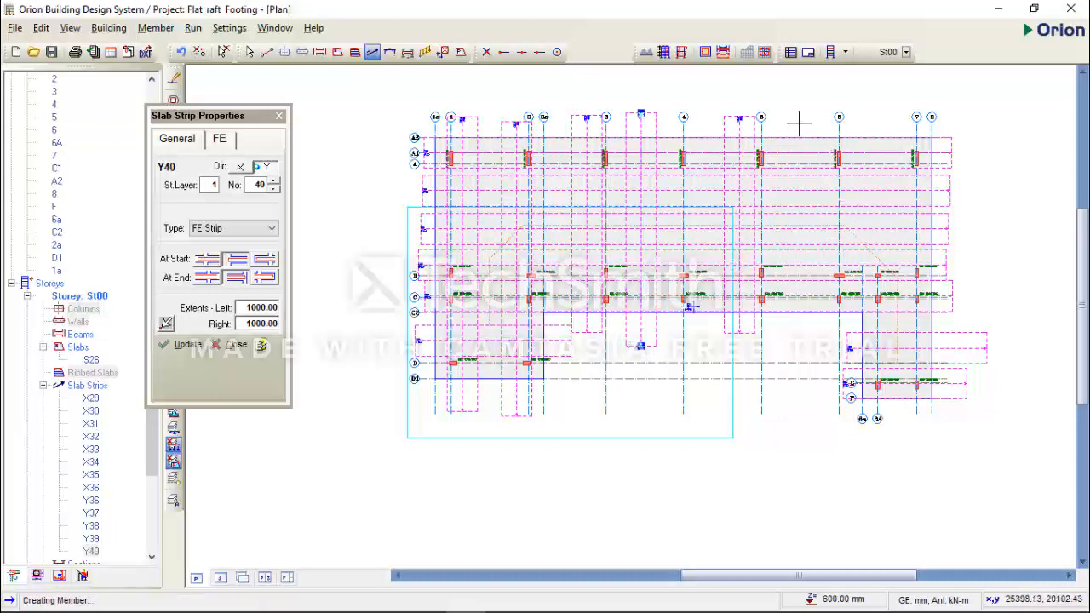
pyautogui.moveTo(798, 119); pyautogui.dragTo(798, 335)
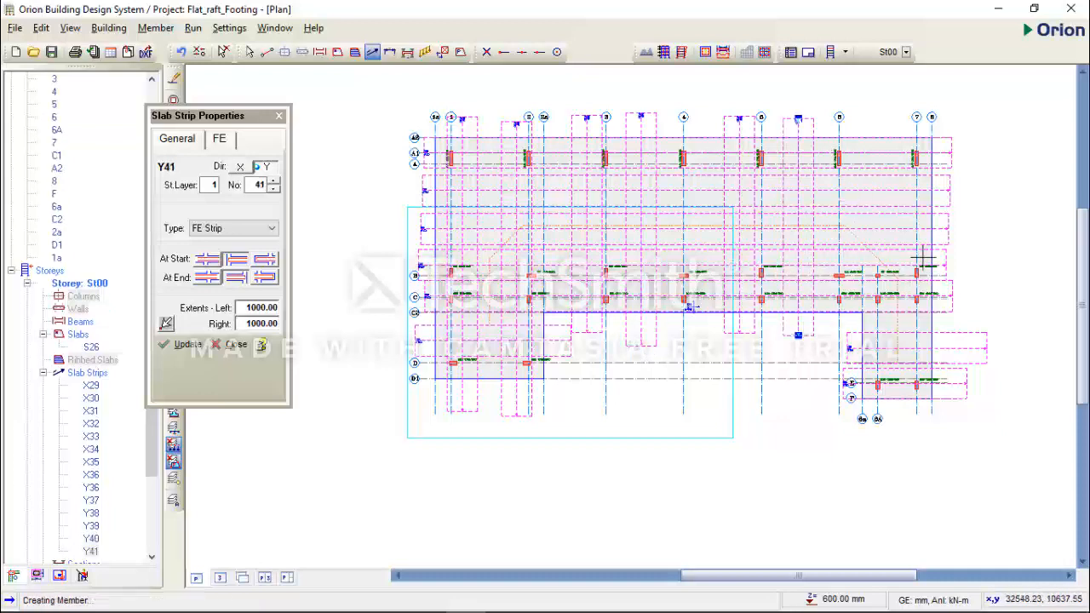
pyautogui.moveTo(892, 122); pyautogui.dragTo(910, 435)
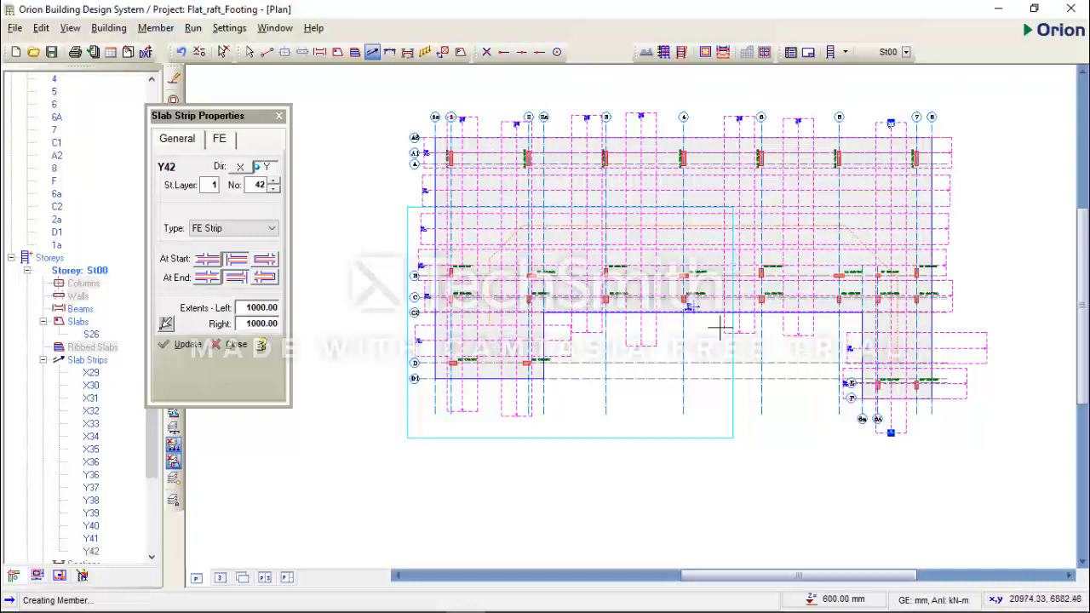
pyautogui.click(279, 115)
# Start the FE Raft Foundation Analysis, include column sections in the FE model, and open Raft Foundation Mesh and Analysis.
pyautogui.click(193, 28)
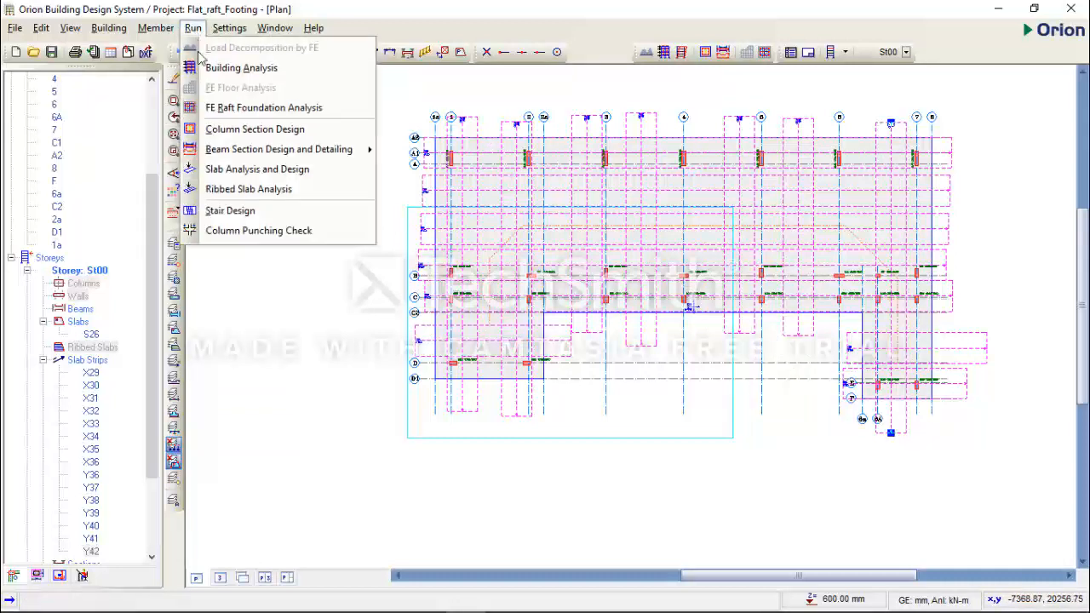
pyautogui.click(219, 108)
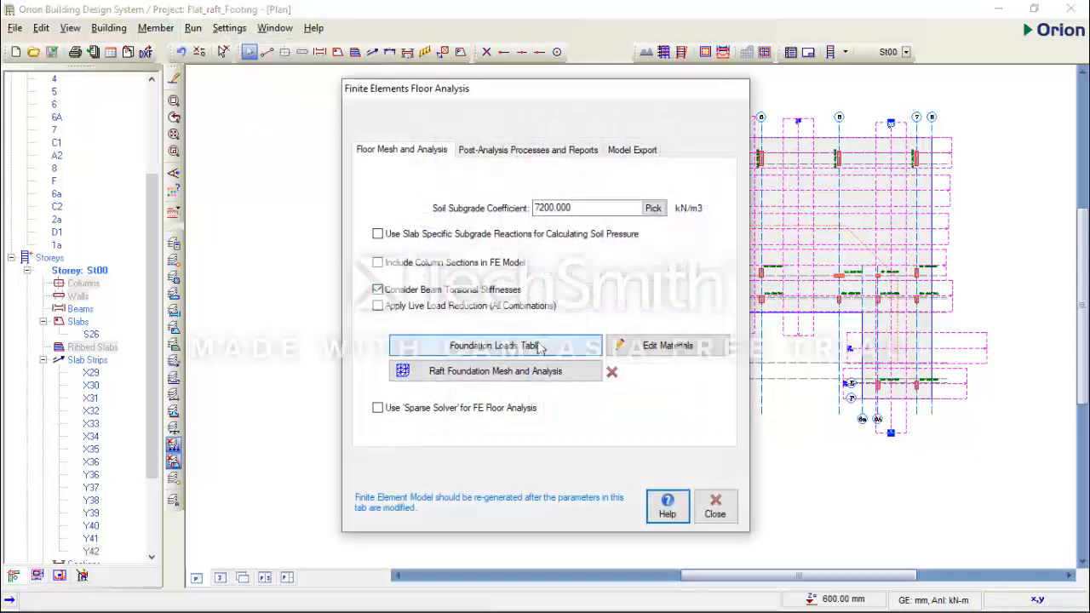
pyautogui.click(414, 264)
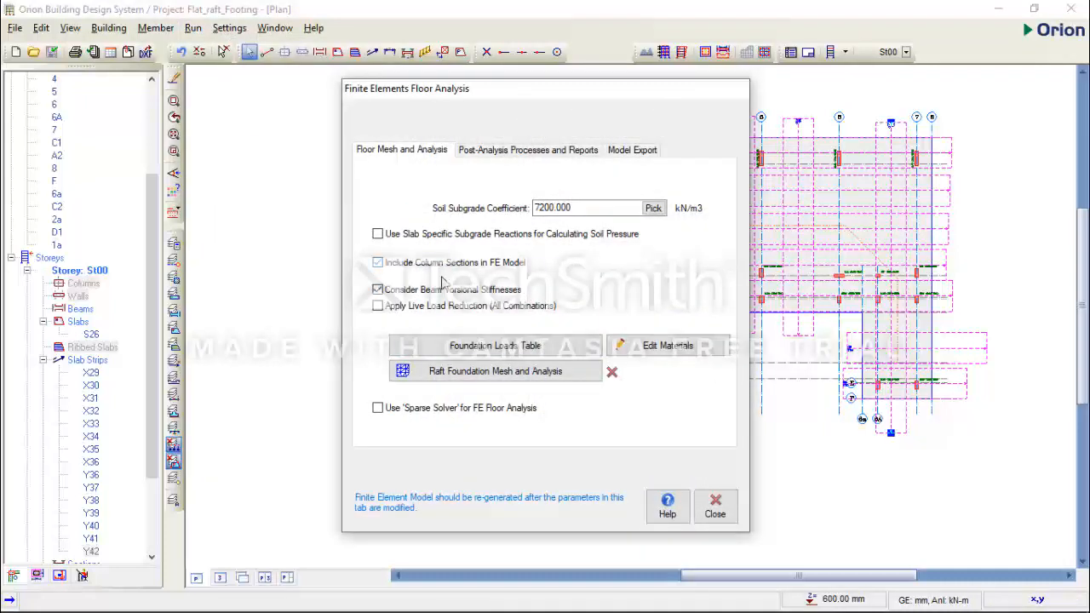
pyautogui.click(512, 377)
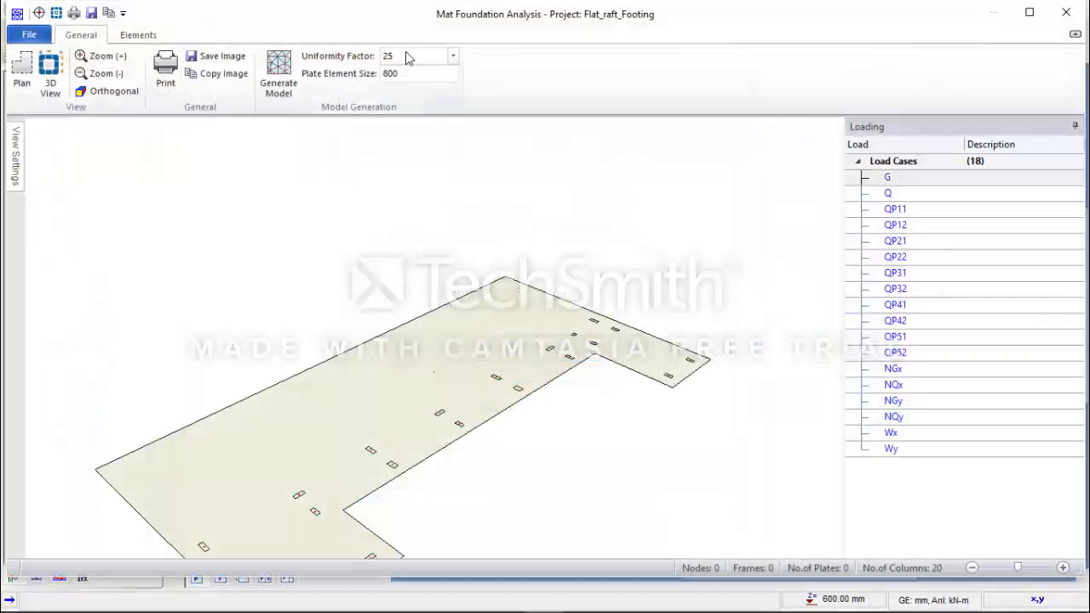
# Generate the raft mesh with uniformity factor 100 and plate element size 1000, close the mesh window, and show the post-analysis settings.
pyautogui.moveTo(407, 57); pyautogui.dragTo(422, 76)
pyautogui.write('1000')
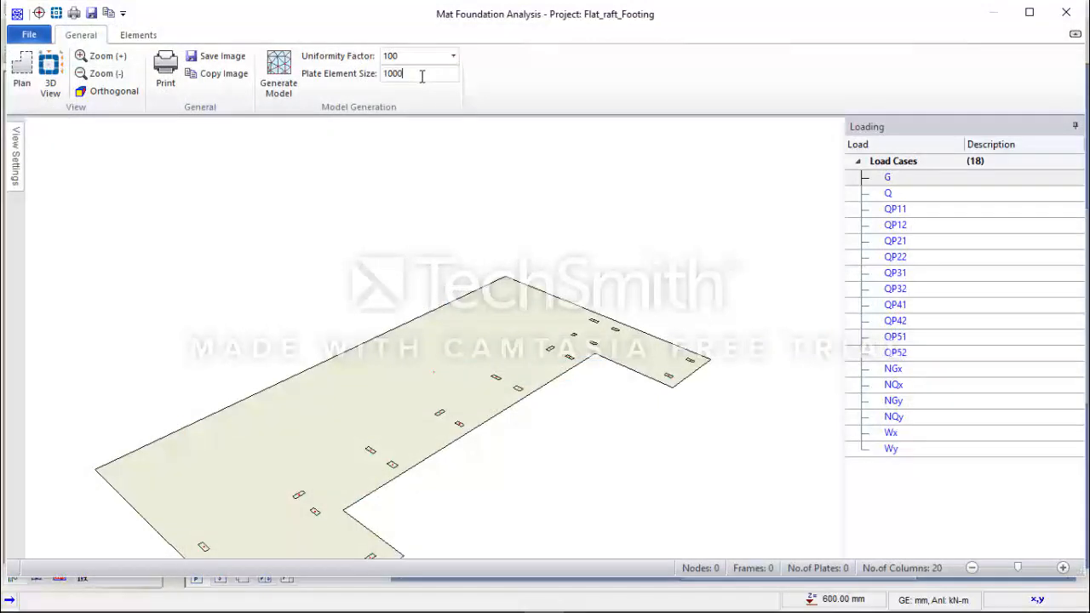
pyautogui.click(279, 71)
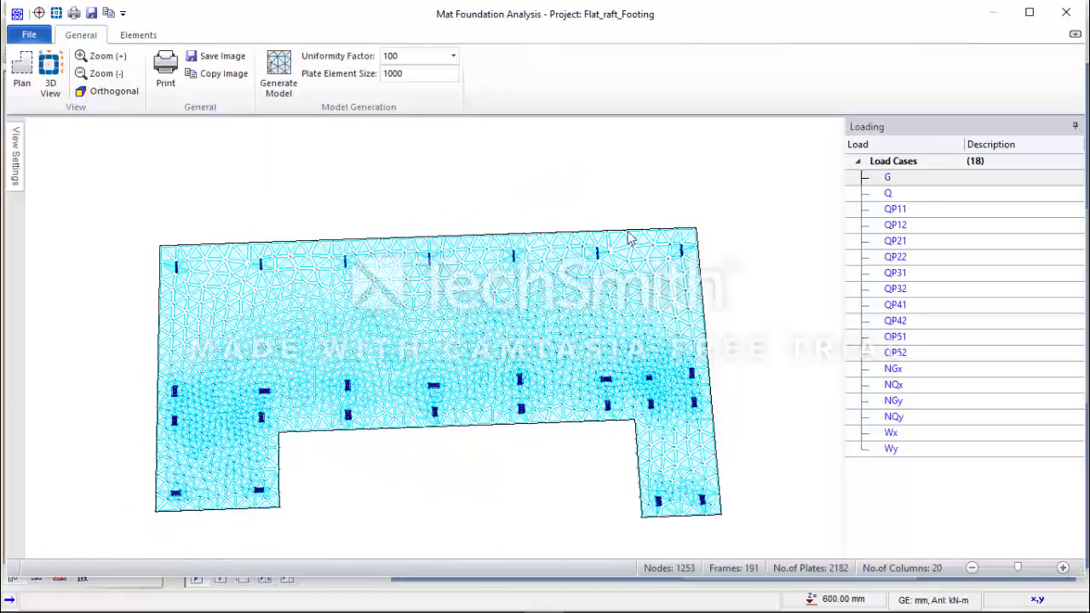
pyautogui.click(1066, 13)
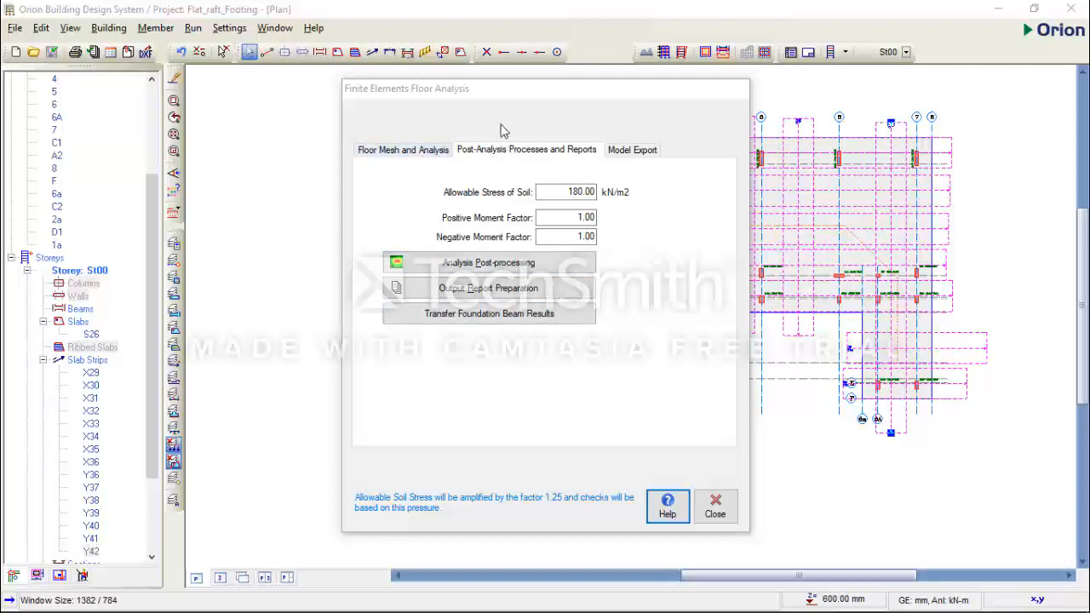
pyautogui.click(506, 151)
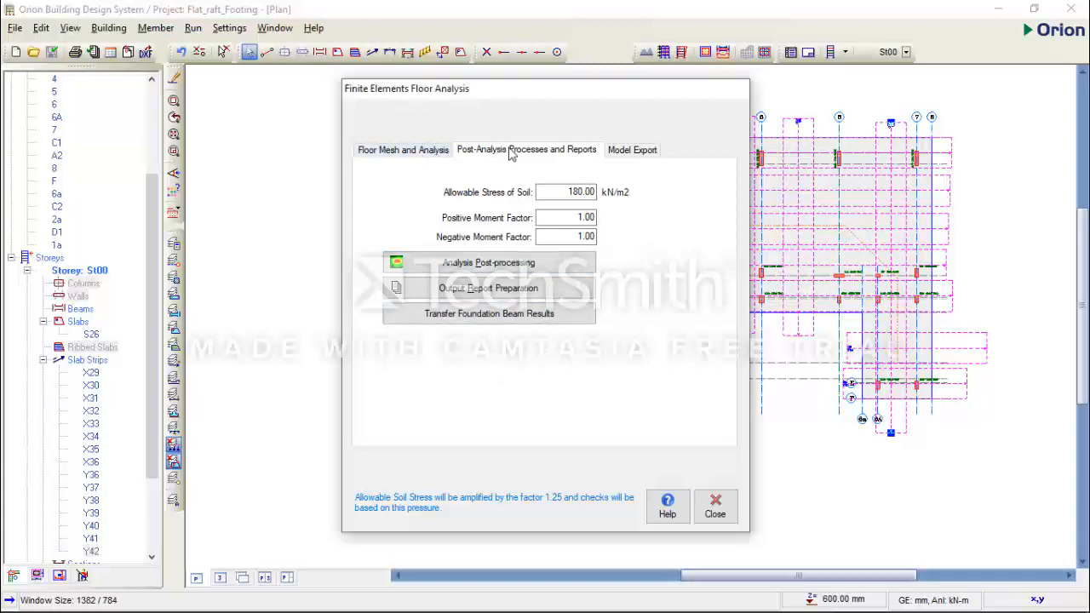
# Open the raft's analysis post-processing, switch to plan view, and show standard displacement contours.
pyautogui.click(498, 266)
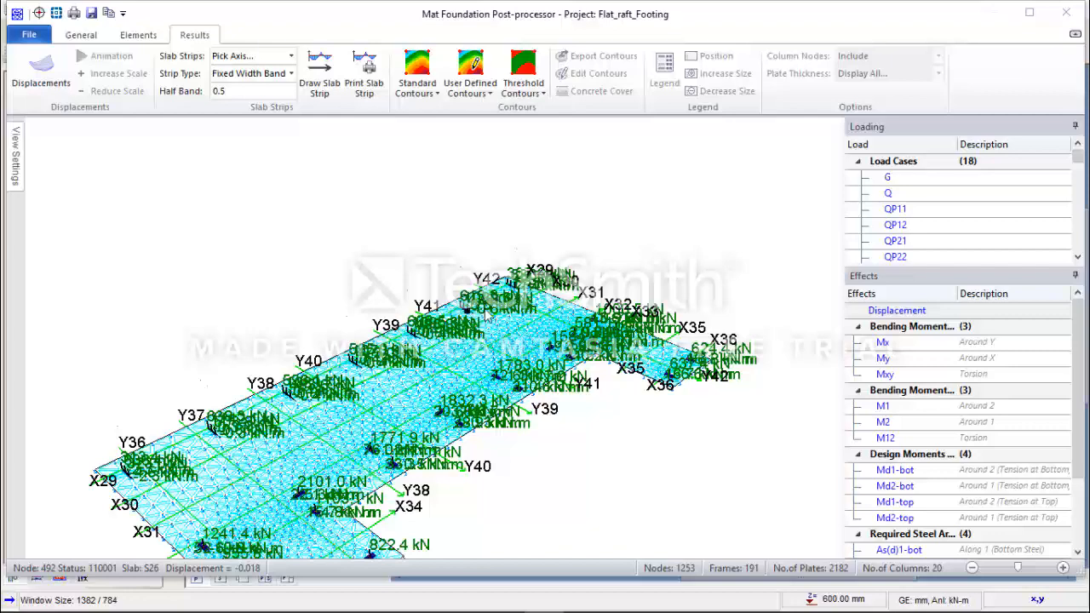
pyautogui.click(81, 35)
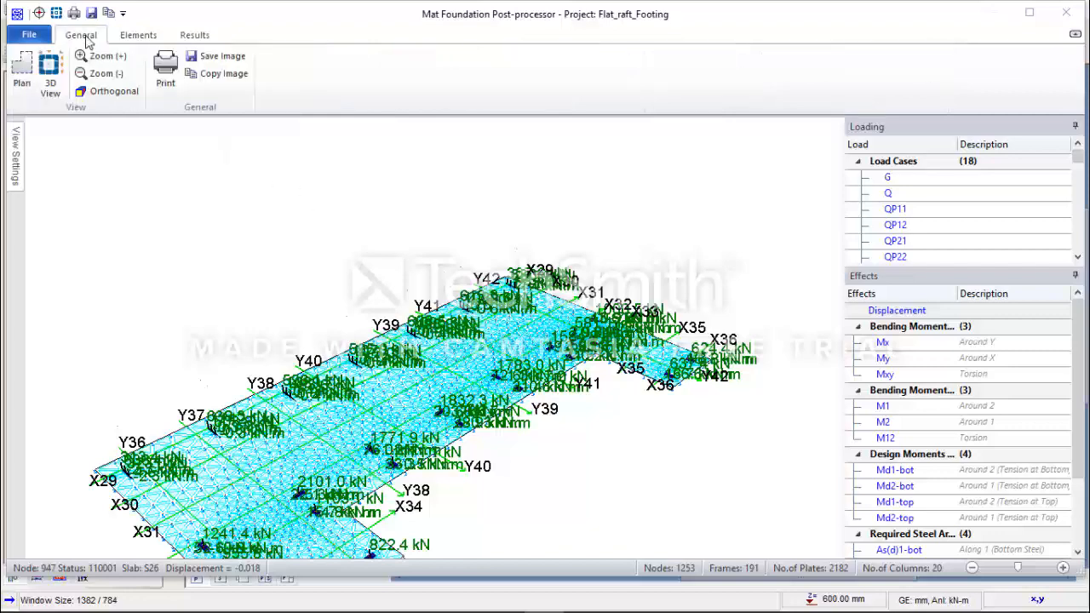
pyautogui.click(22, 72)
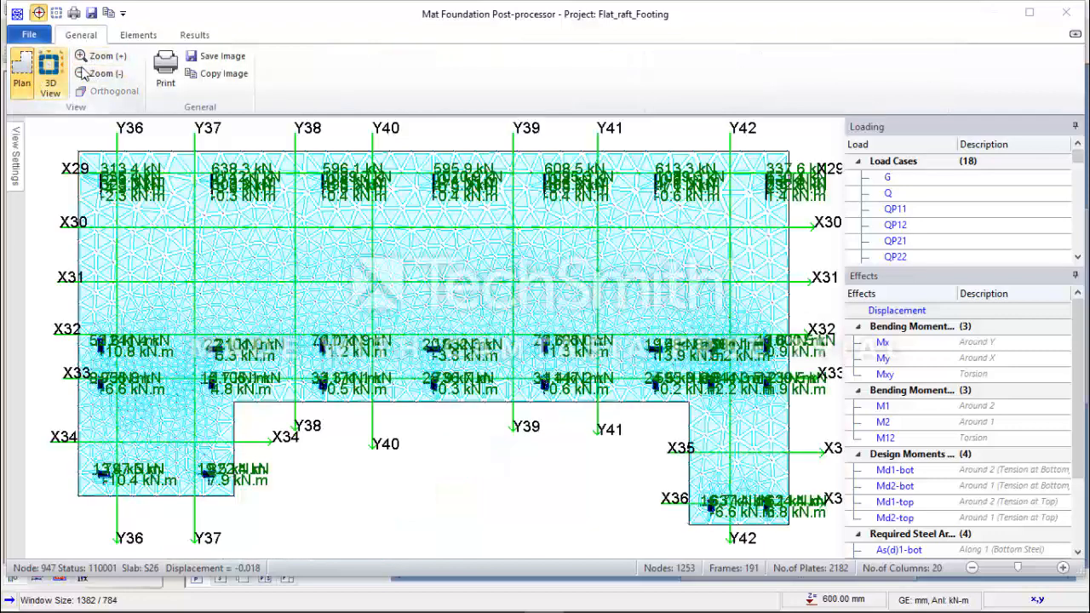
pyautogui.click(192, 36)
pyautogui.click(415, 78)
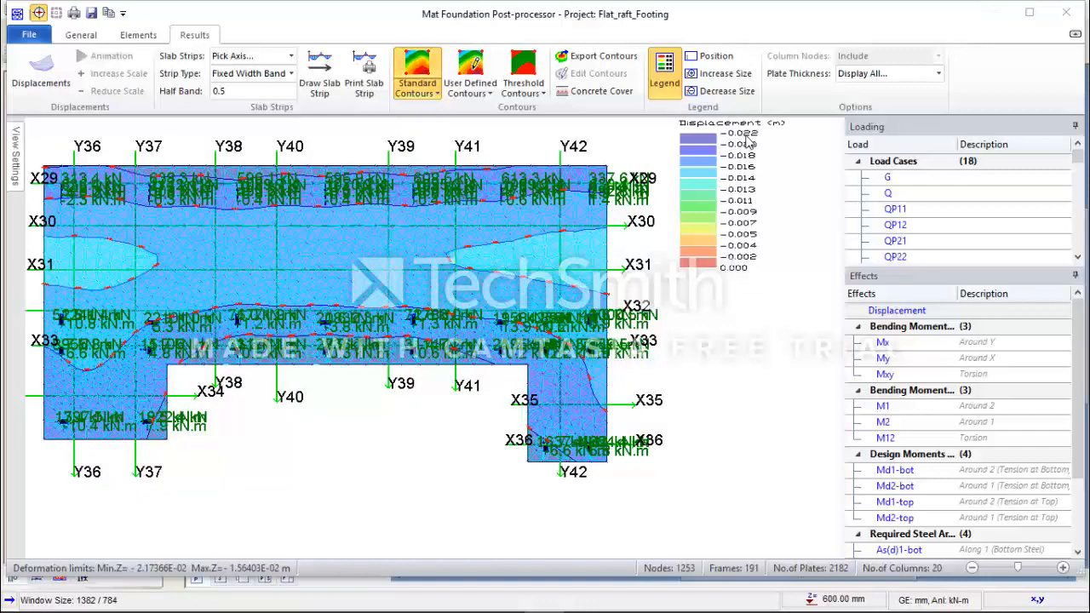
# Examine the standard contours for the Md1-top design moment, soil pressure, and As(d)1-bot required steel in turn.
pyautogui.scroll(-1, 850, 397)
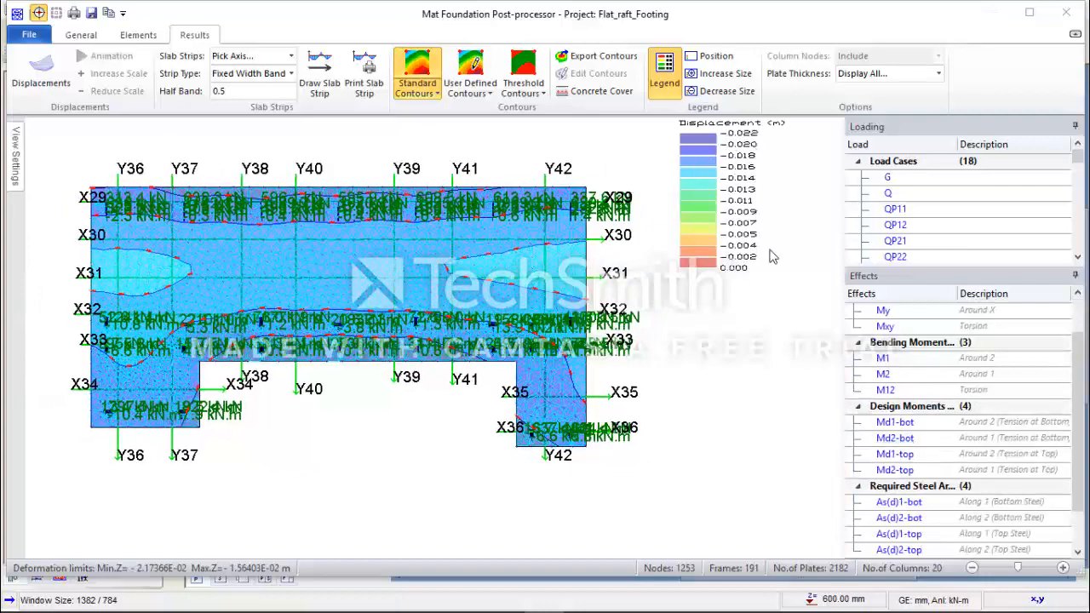
pyautogui.click(943, 460)
pyautogui.scroll(-1, 943, 460)
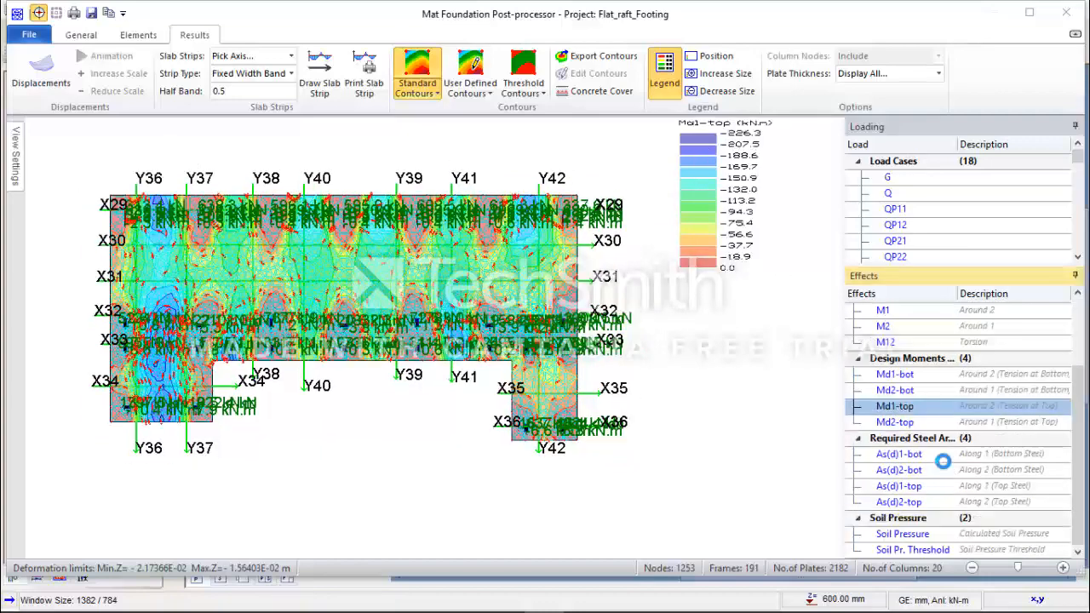
pyautogui.click(941, 535)
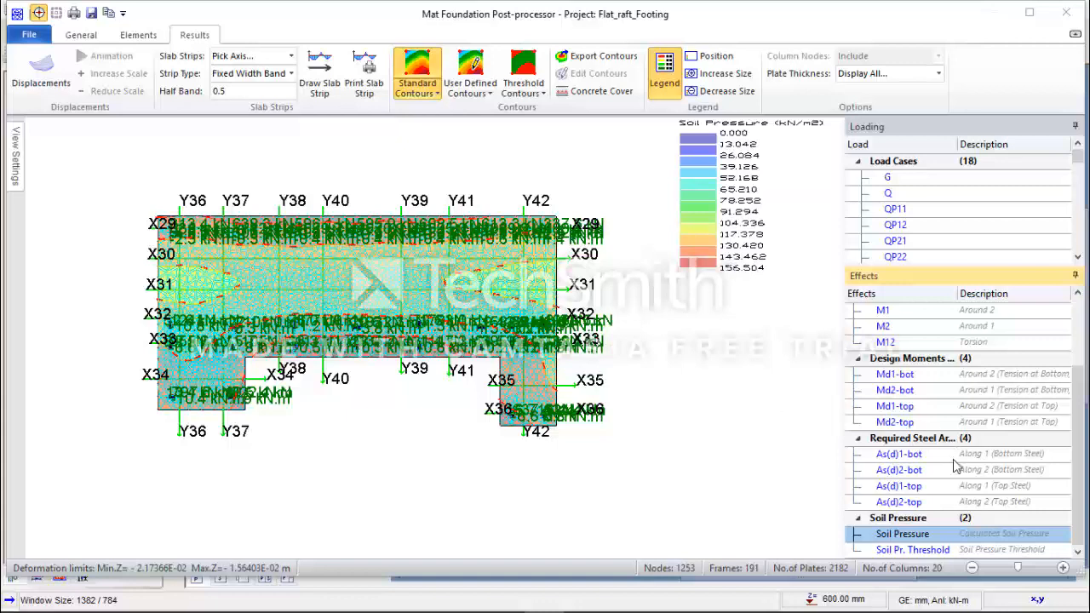
pyautogui.click(950, 457)
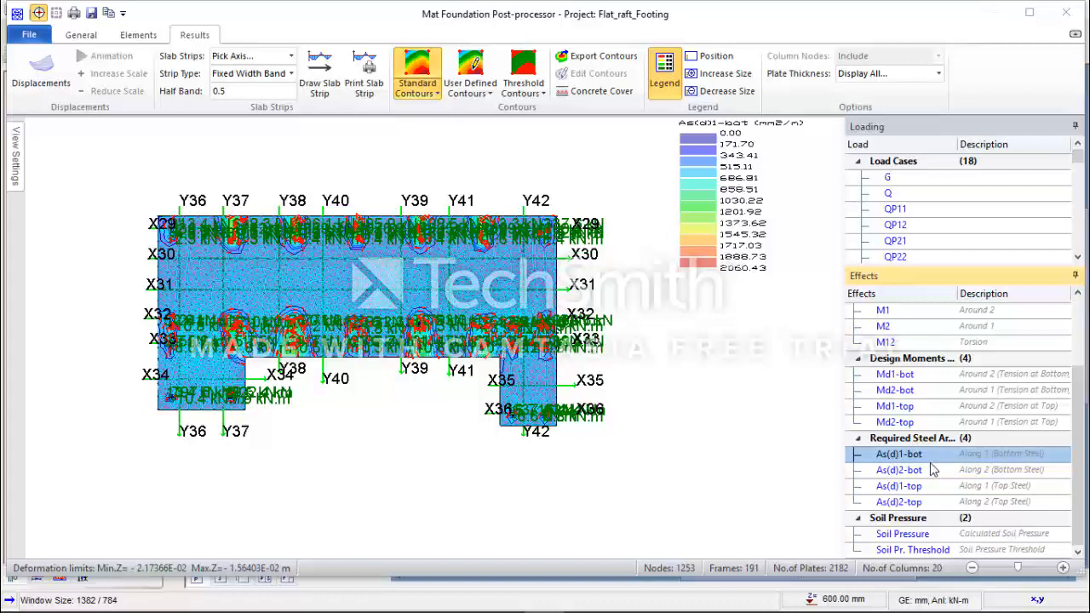
# Try a threshold on the As(d)1-bot contours using nominal steel of T16 bars at 150 mm spacing.
pyautogui.click(520, 68)
pyautogui.click(597, 73)
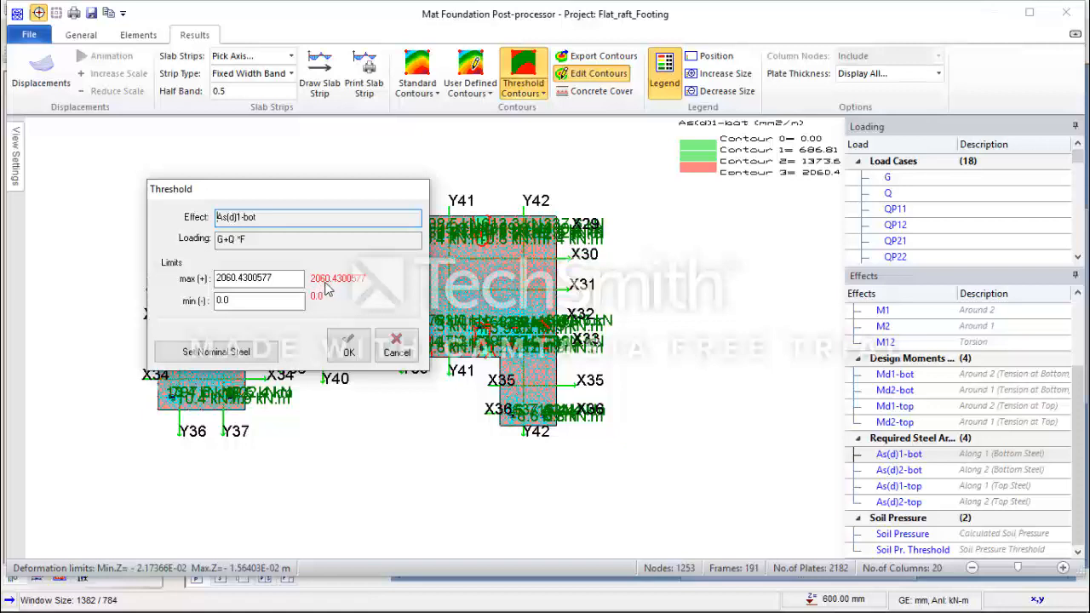
pyautogui.click(262, 354)
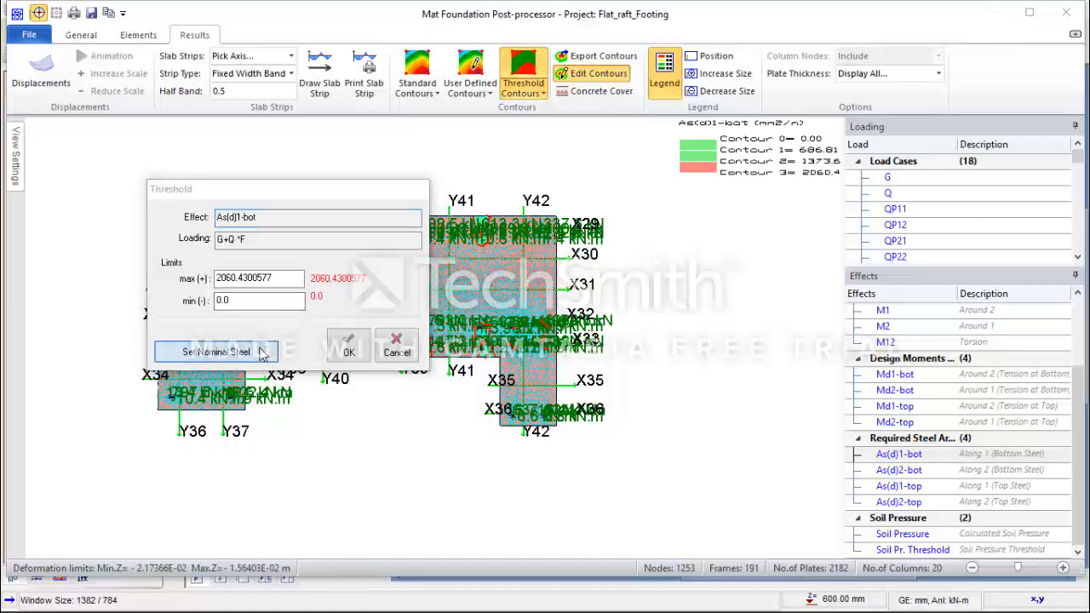
pyautogui.click(311, 257)
pyautogui.click(305, 286)
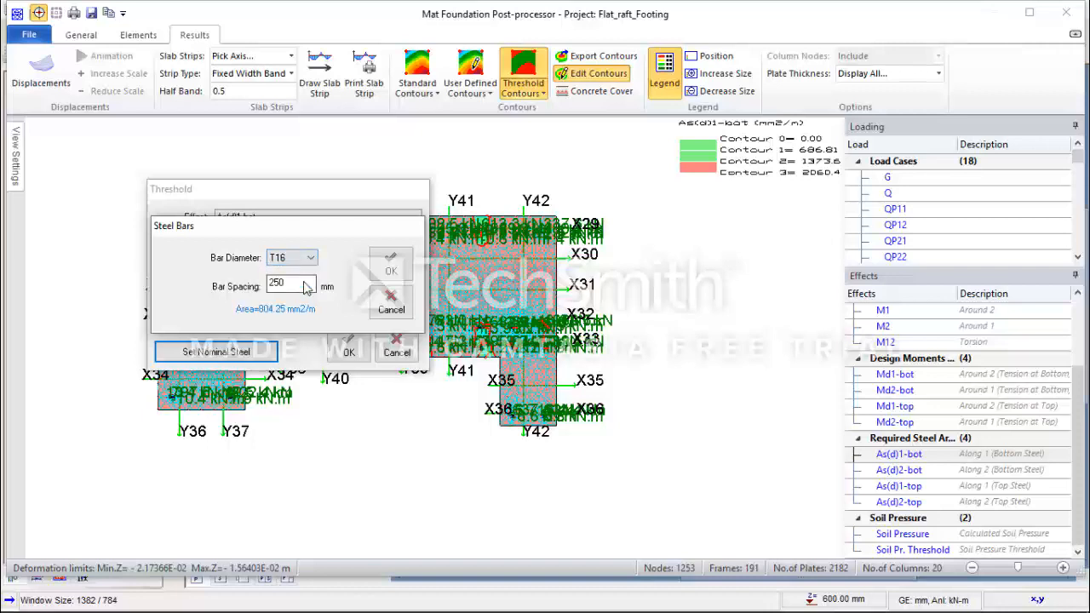
pyautogui.moveTo(297, 286); pyautogui.dragTo(268, 287)
pyautogui.write('150')
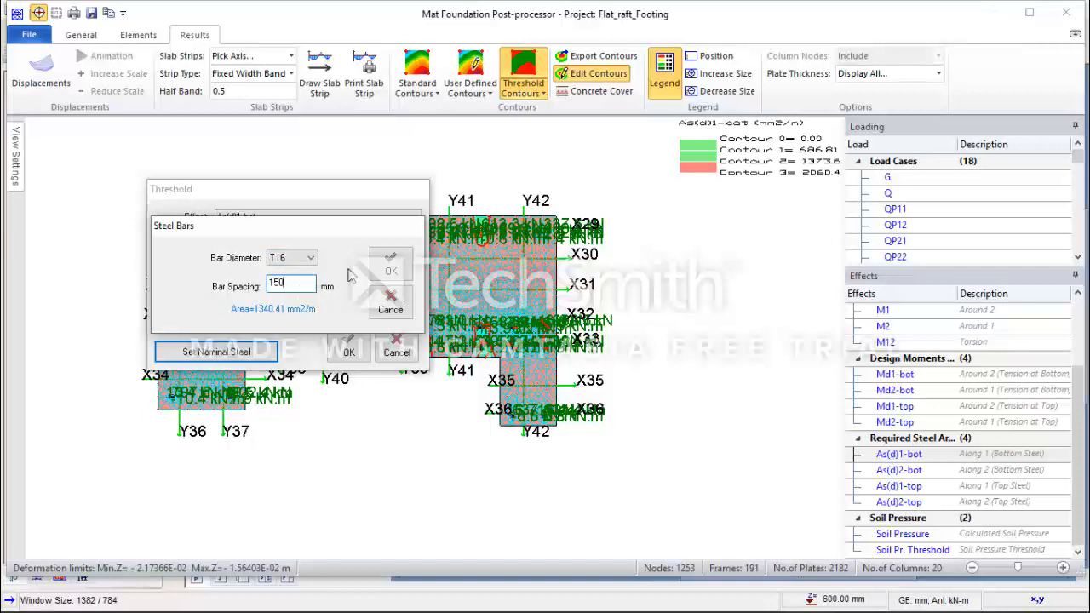
pyautogui.click(391, 264)
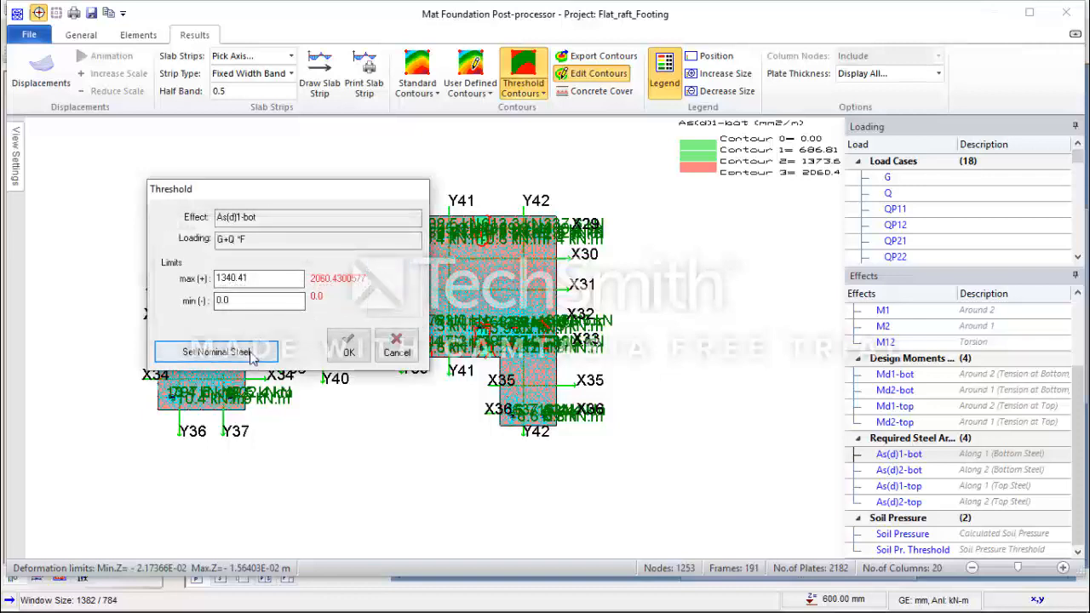
# Check the nominal steel bar sizes on offer, cancel the threshold edit, and close the post-processor, cancelling the results transfer.
pyautogui.click(215, 351)
pyautogui.click(292, 257)
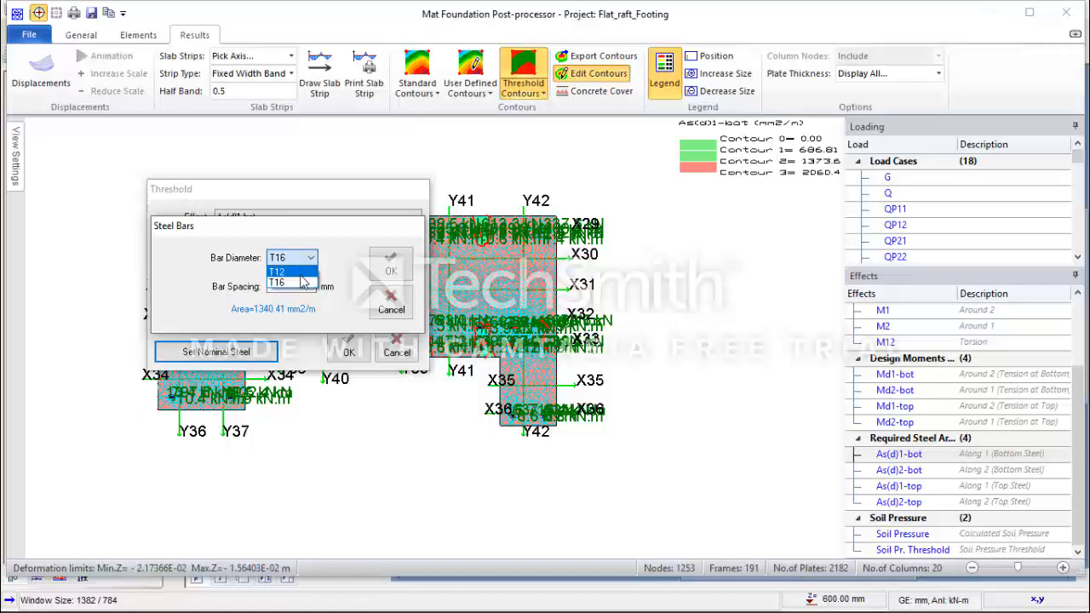
pyautogui.click(302, 282)
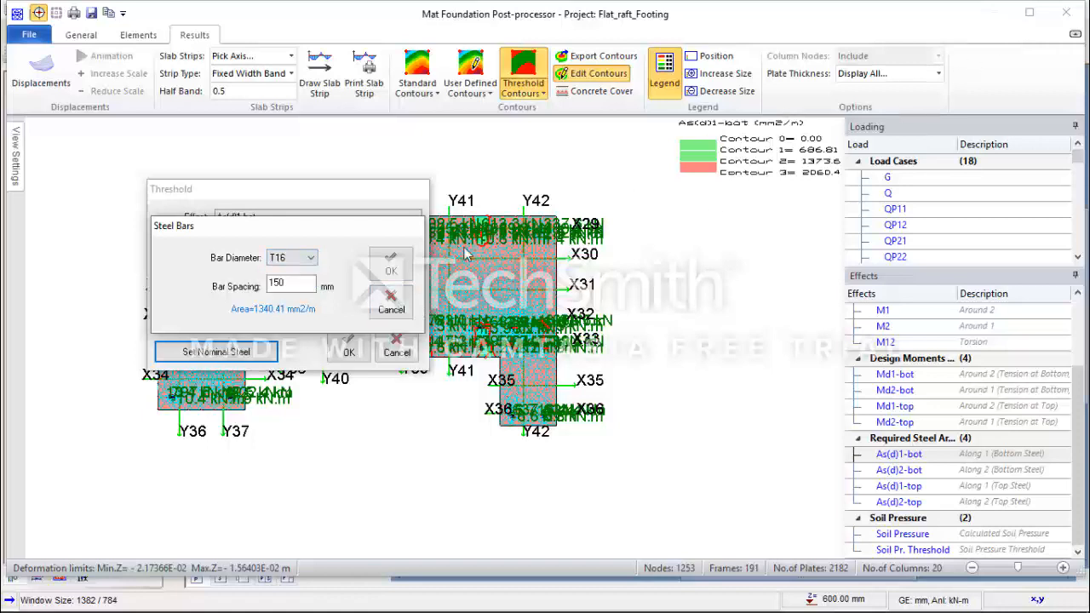
pyautogui.click(390, 264)
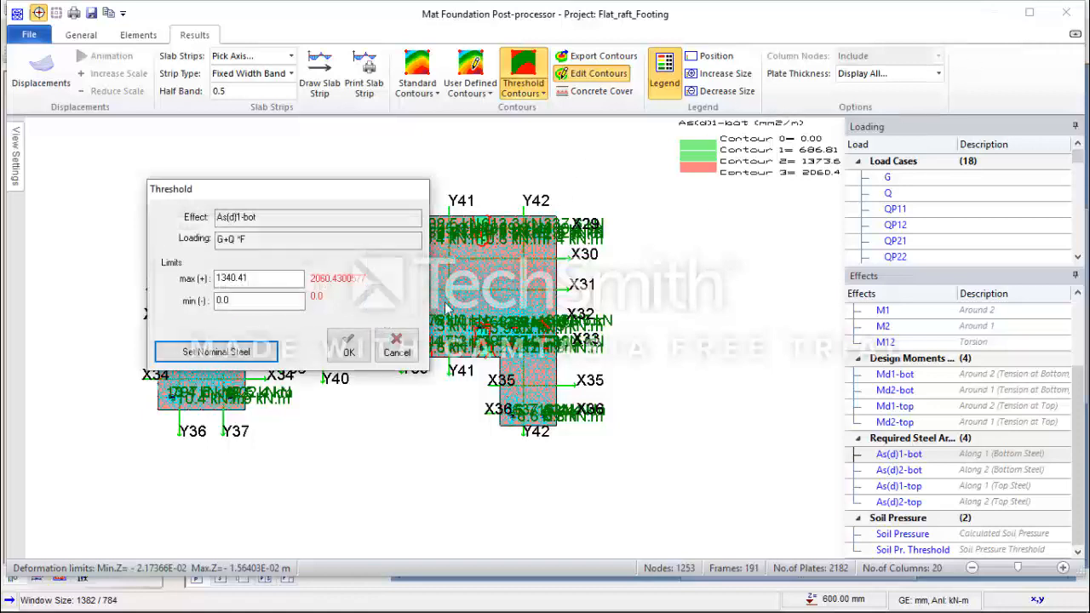
pyautogui.click(400, 349)
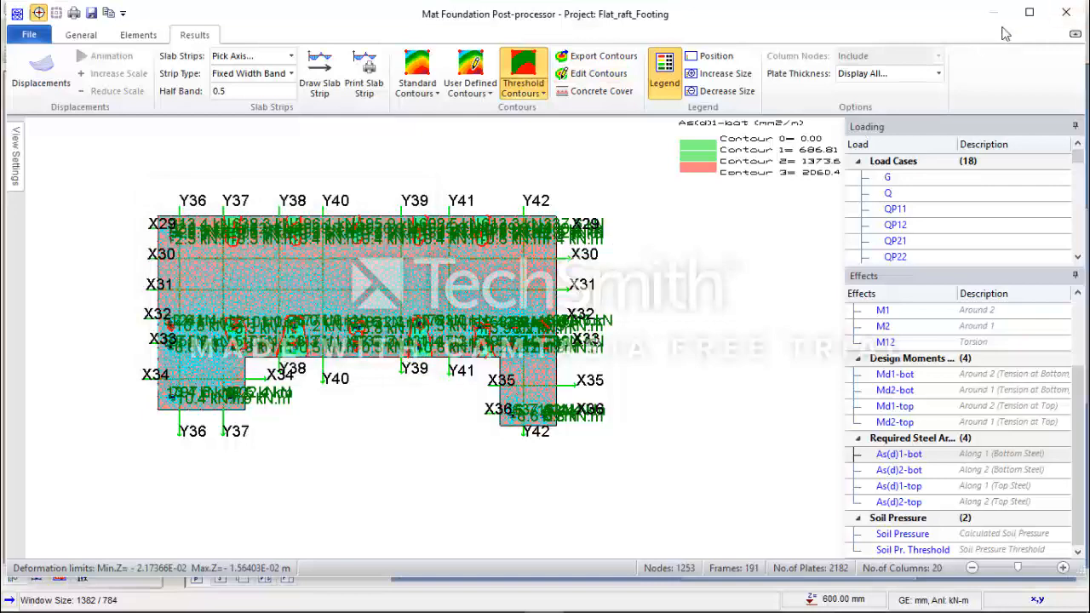
pyautogui.click(1066, 12)
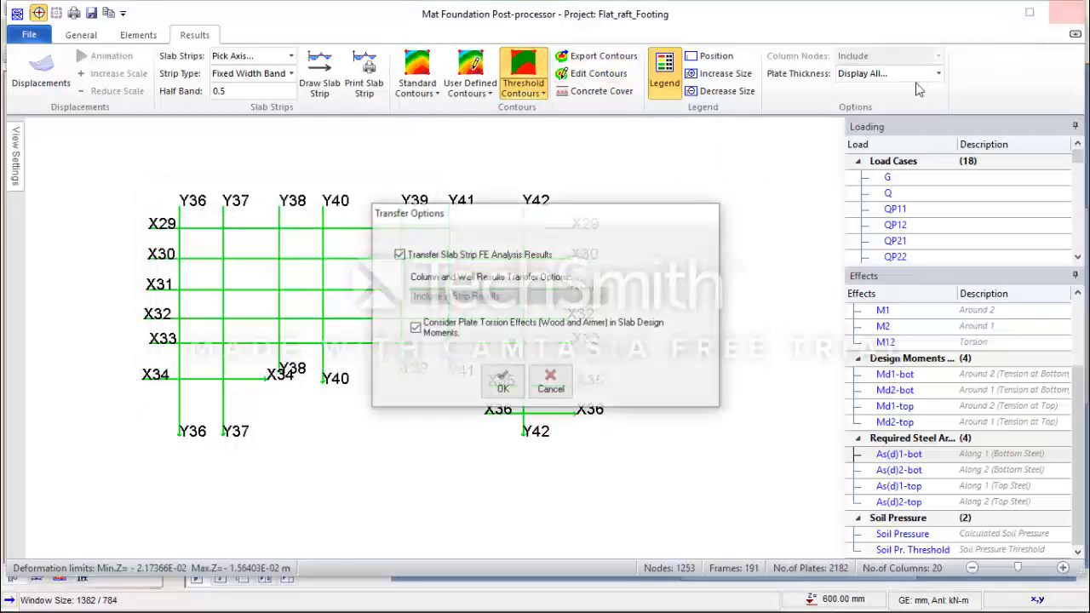
pyautogui.click(550, 383)
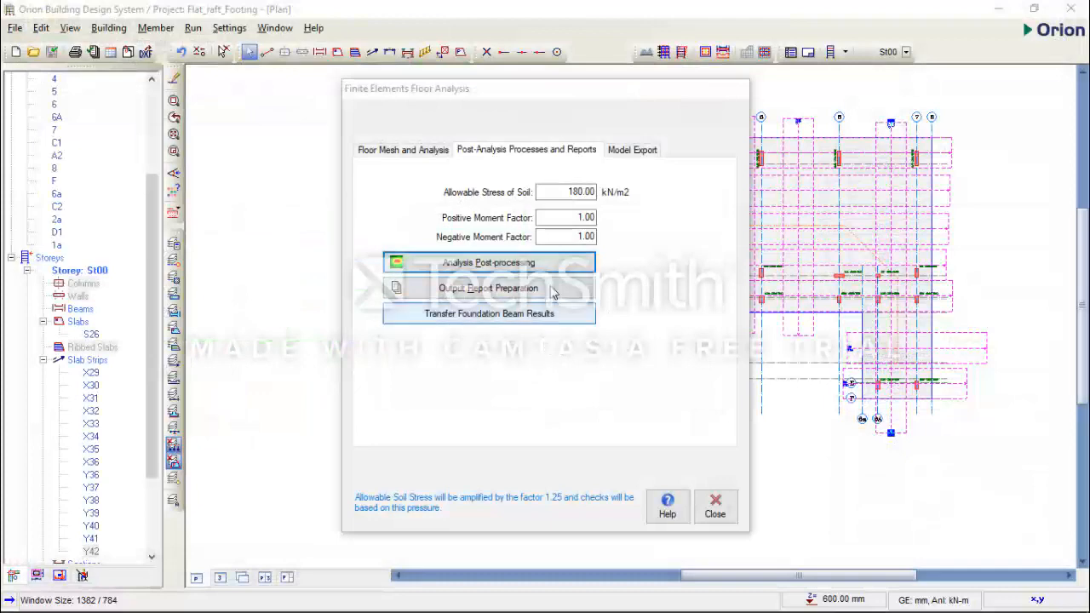
# Enable the T20 bar size for slabs in the floor analysis material settings.
pyautogui.click(439, 152)
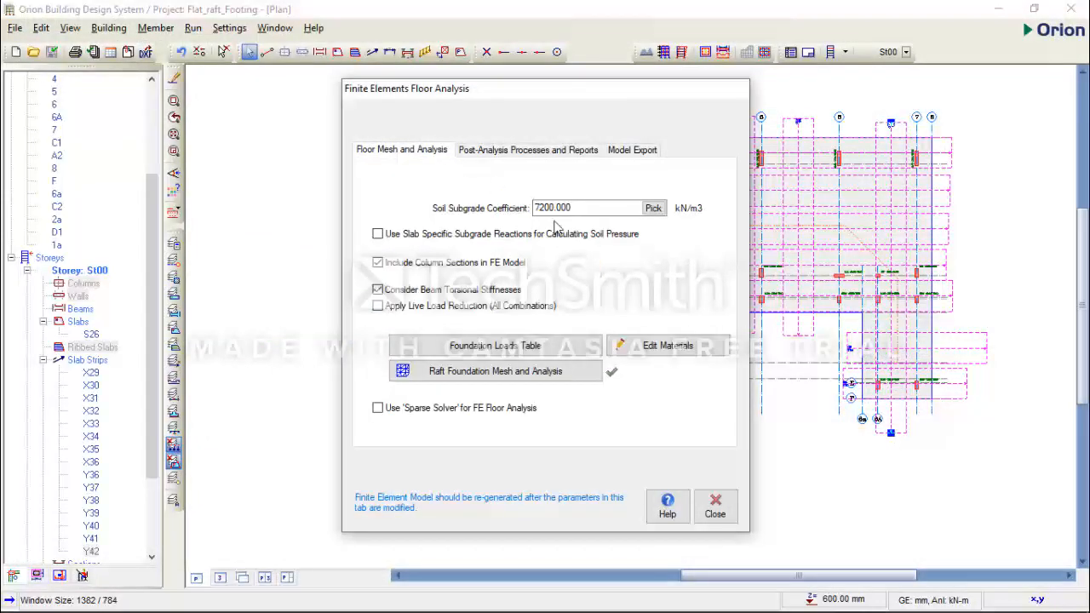
pyautogui.click(700, 351)
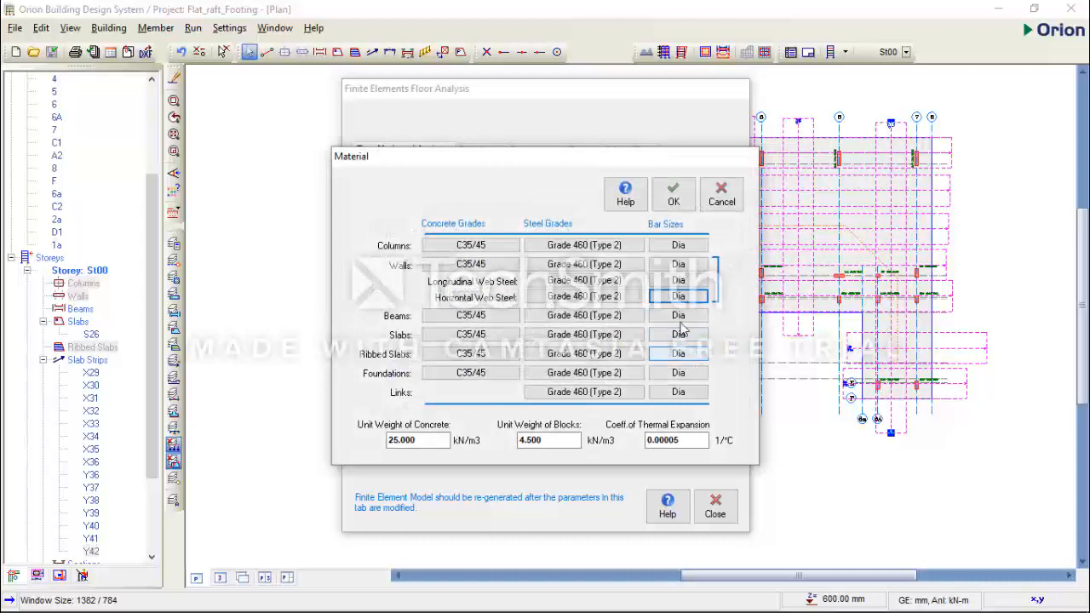
pyautogui.click(679, 337)
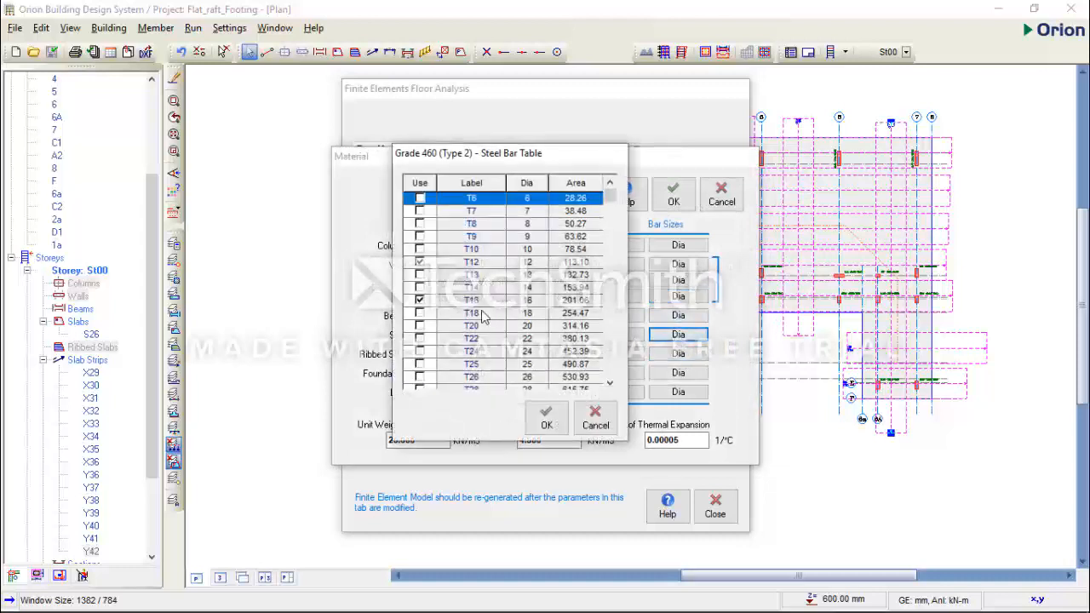
pyautogui.click(419, 327)
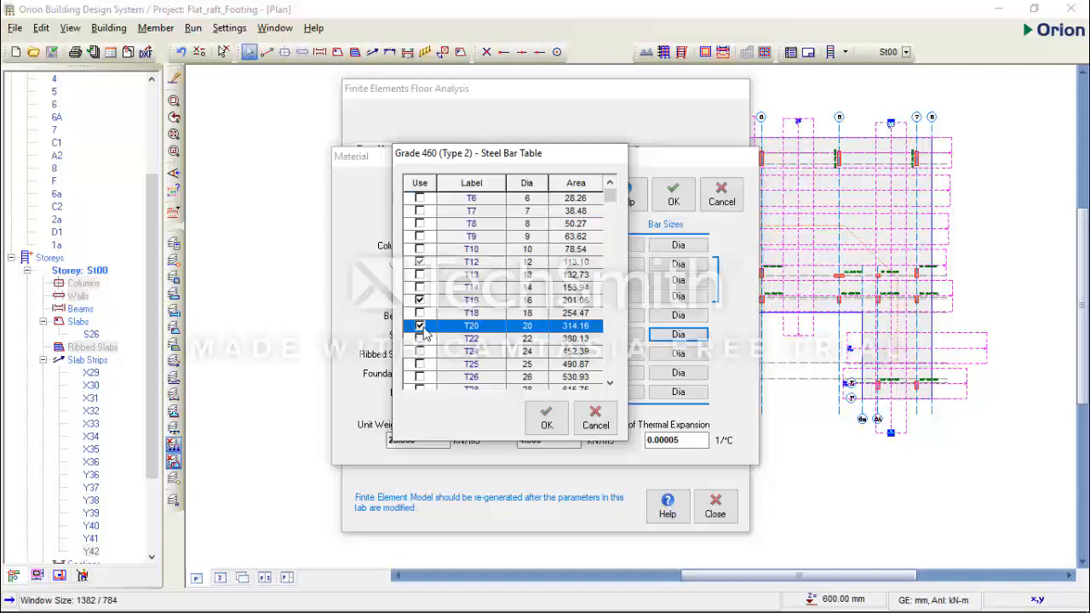
pyautogui.click(546, 417)
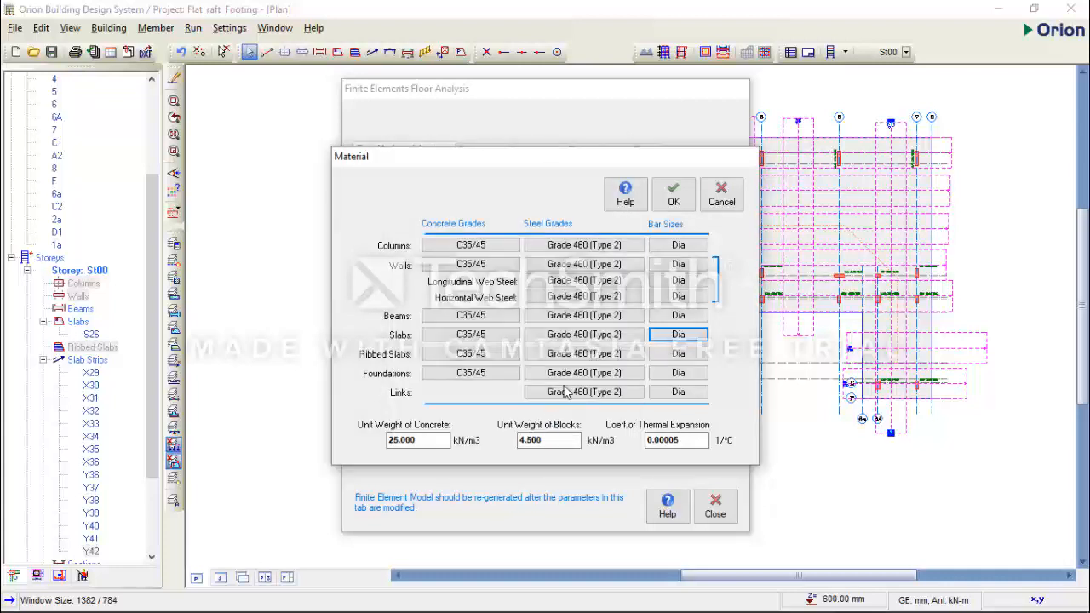
pyautogui.click(673, 195)
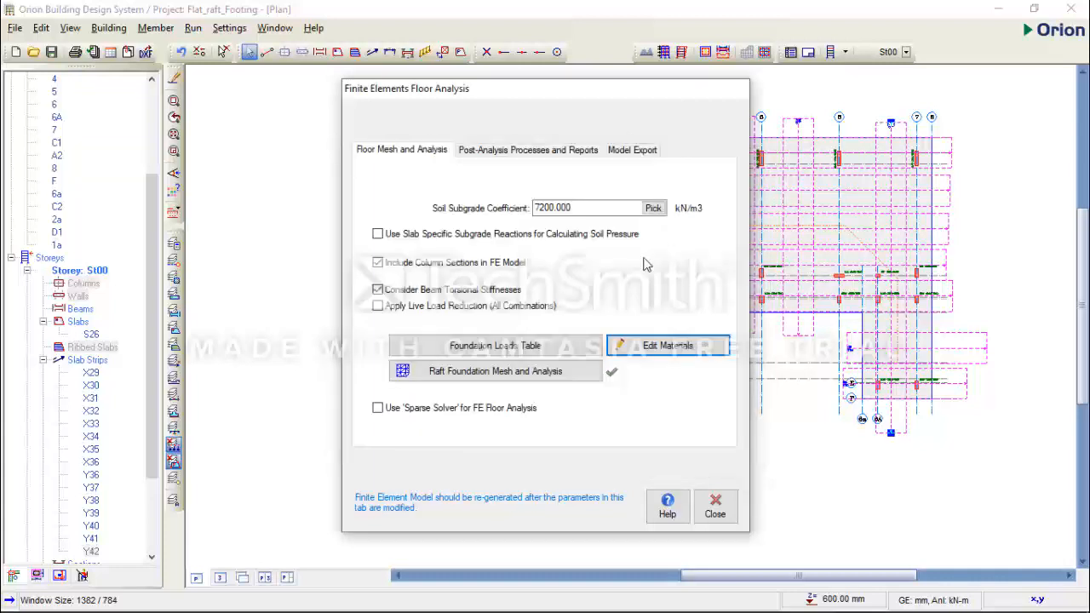
# Reopen the raft's analysis post-processing, switch to plan view, and display threshold contours.
pyautogui.click(529, 150)
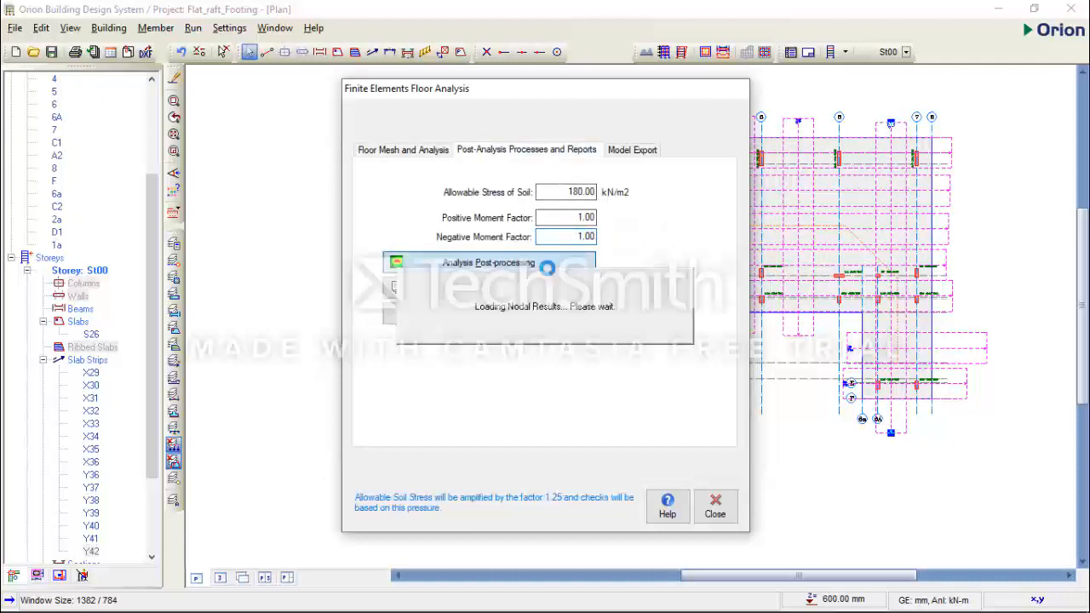
pyautogui.click(536, 262)
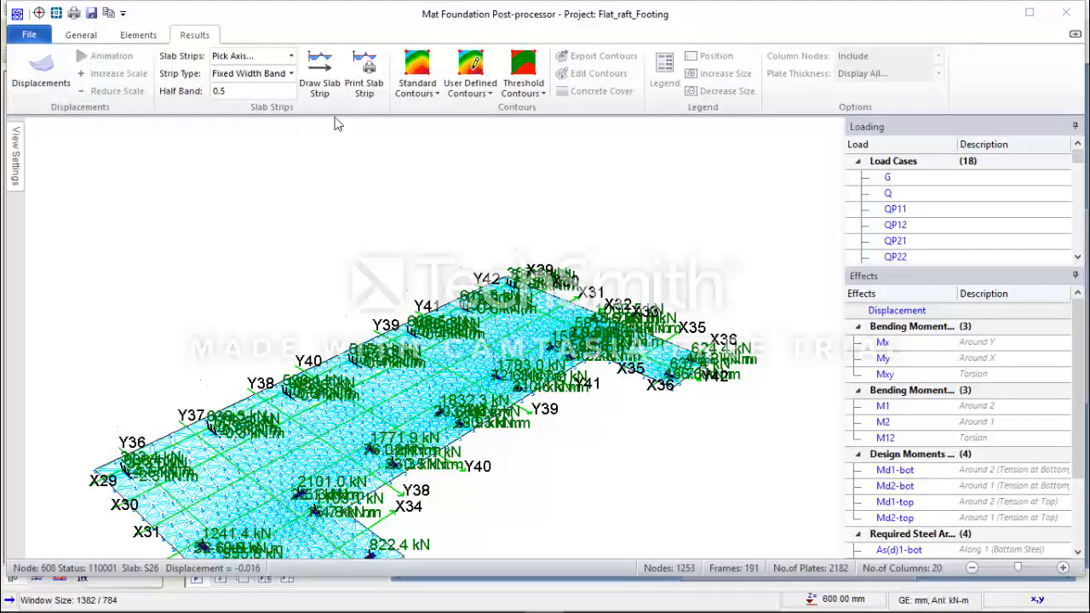
pyautogui.click(81, 35)
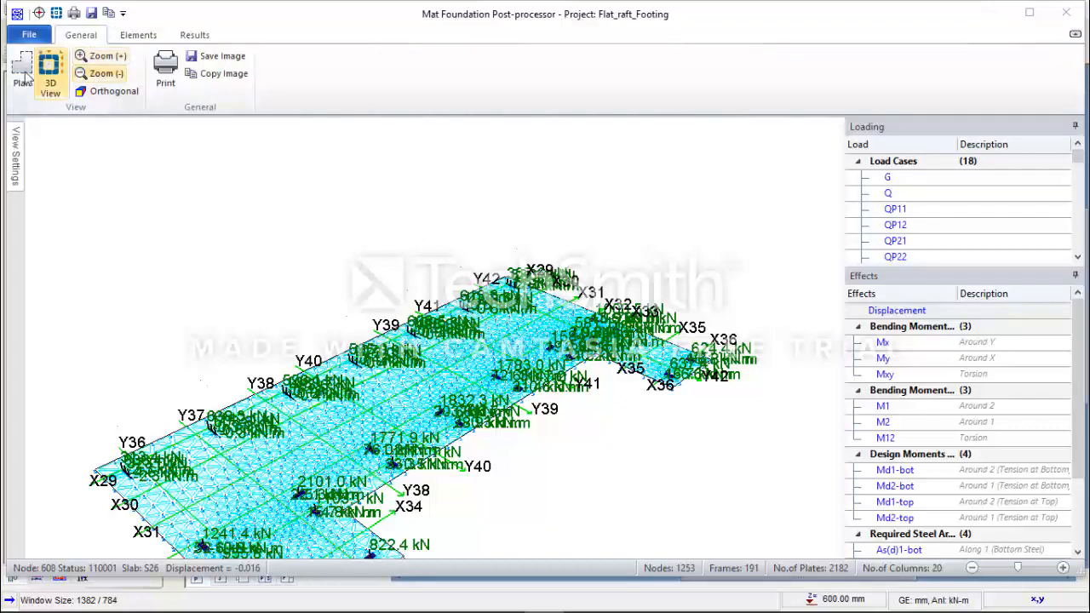
pyautogui.click(22, 70)
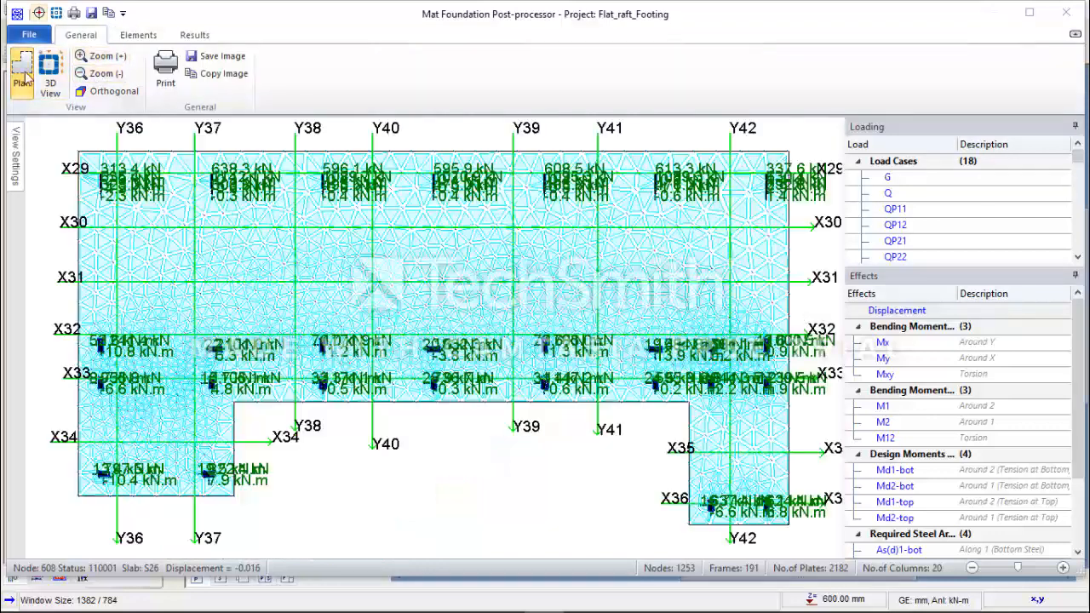
pyautogui.click(195, 35)
pyautogui.click(525, 74)
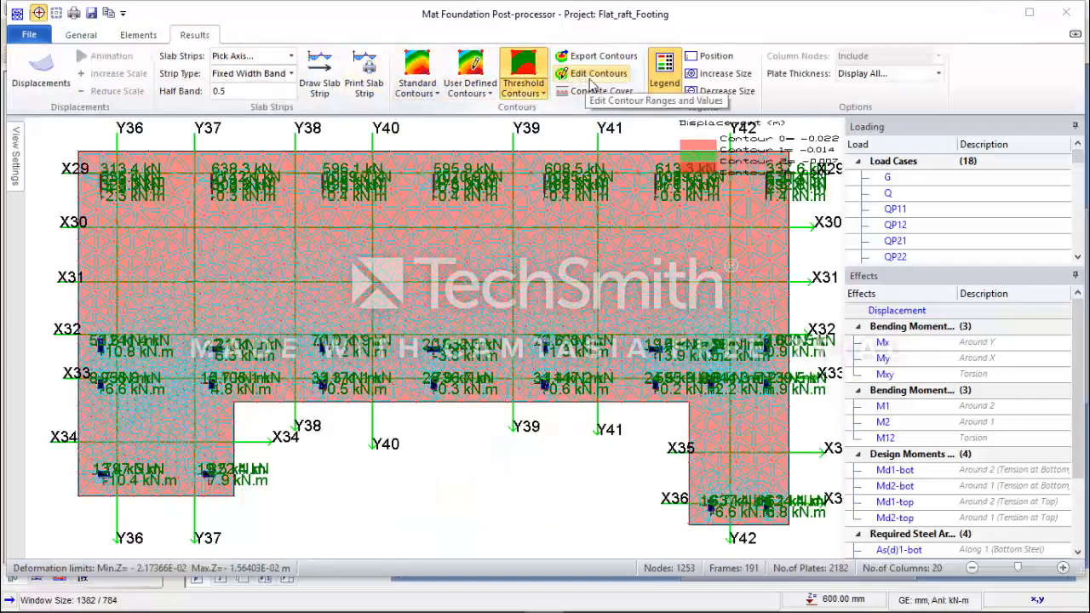
# Show the As(d)1-bot threshold contours, check the bar diameters available for nominal steel, and cancel the bar selection.
pyautogui.scroll(-2, 937, 492)
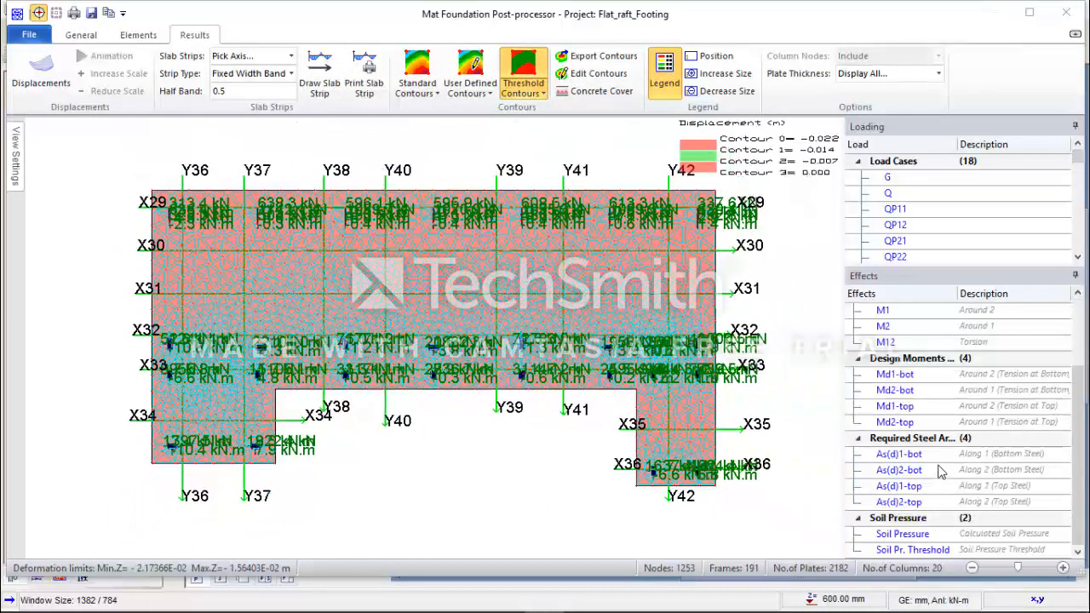
pyautogui.click(937, 455)
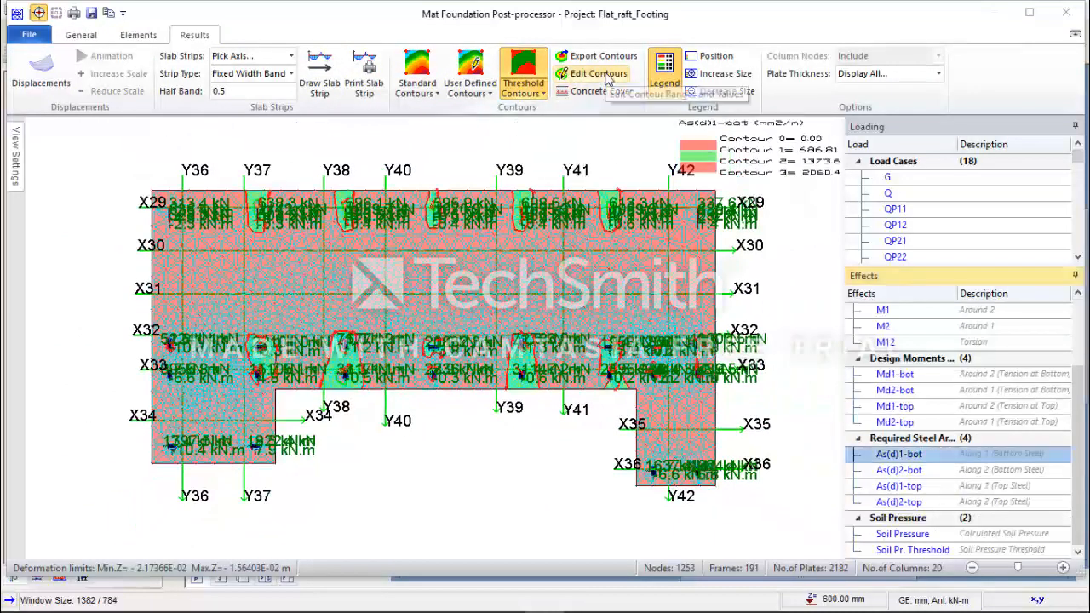
pyautogui.click(596, 73)
pyautogui.click(216, 352)
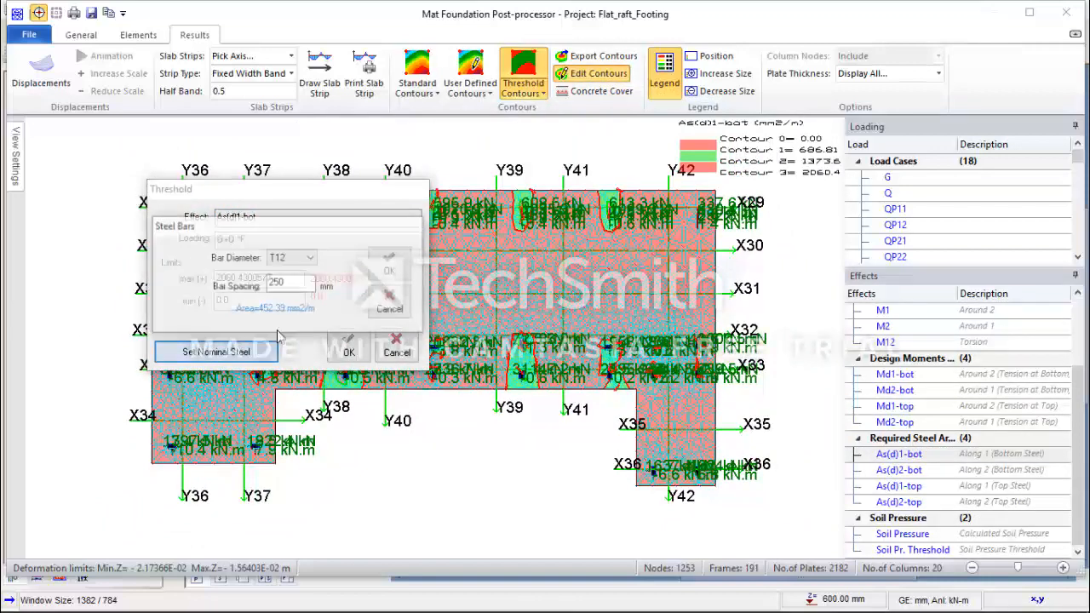
pyautogui.click(311, 257)
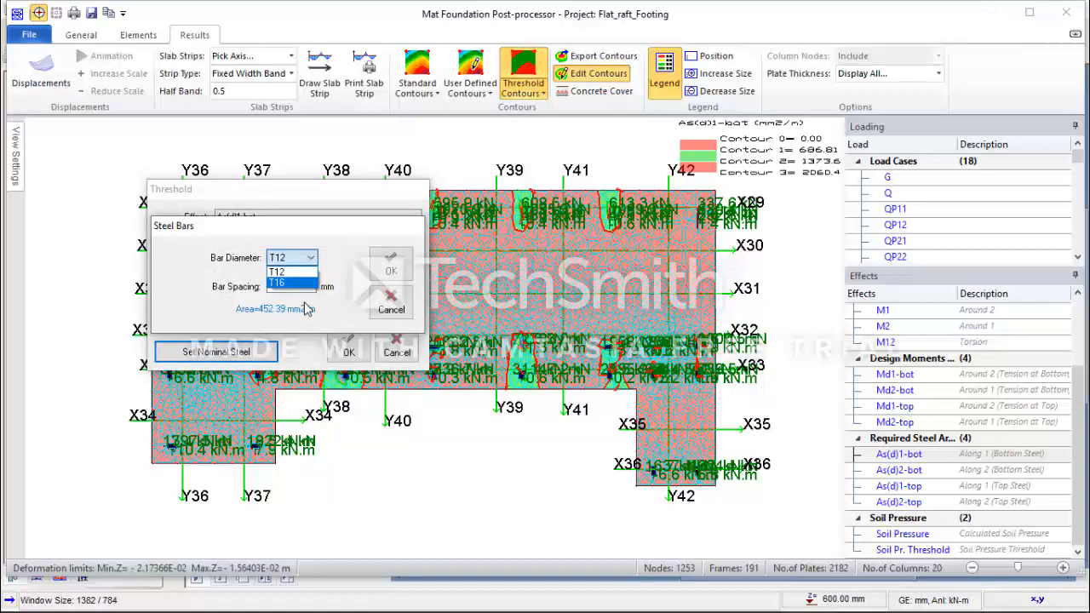
pyautogui.click(390, 308)
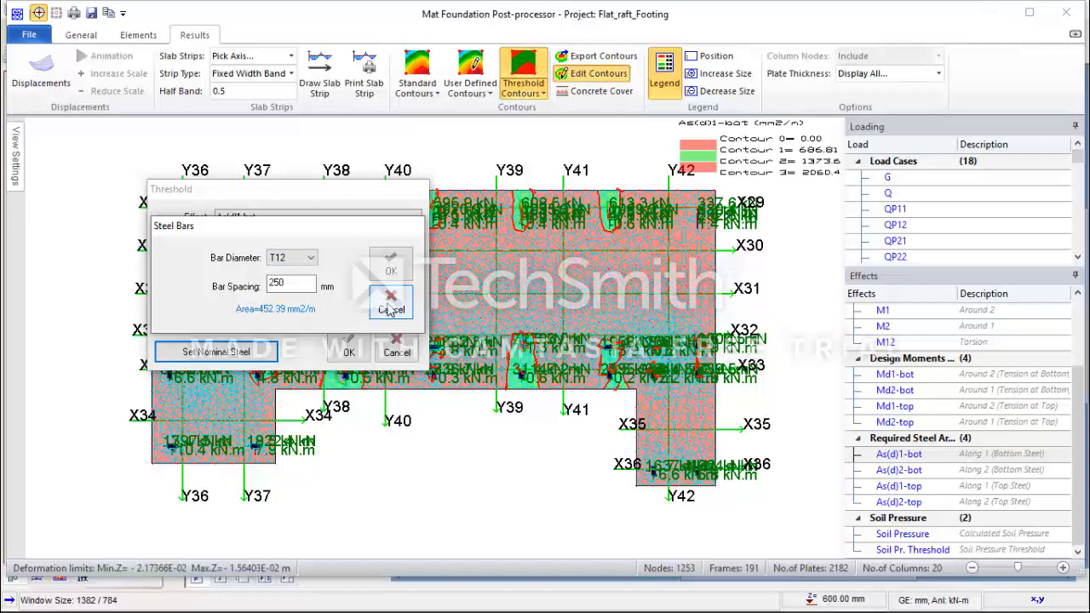
# Check the bar diameters available for nominal steel and move the Steel Bars dialog clear of the threshold limits.
pyautogui.click(310, 258)
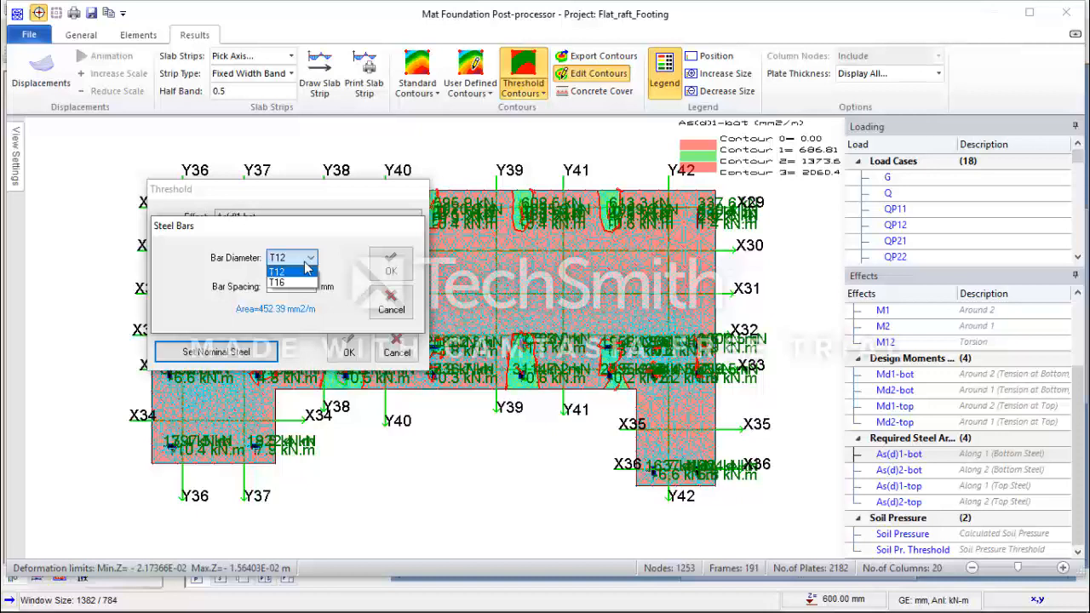
pyautogui.click(379, 205)
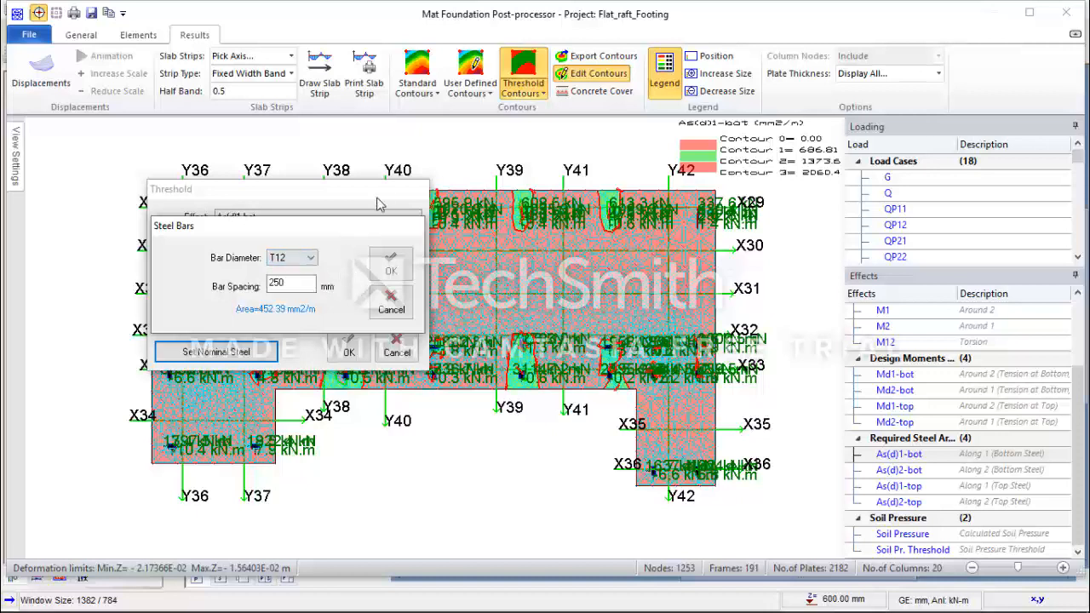
pyautogui.moveTo(323, 242); pyautogui.dragTo(424, 194)
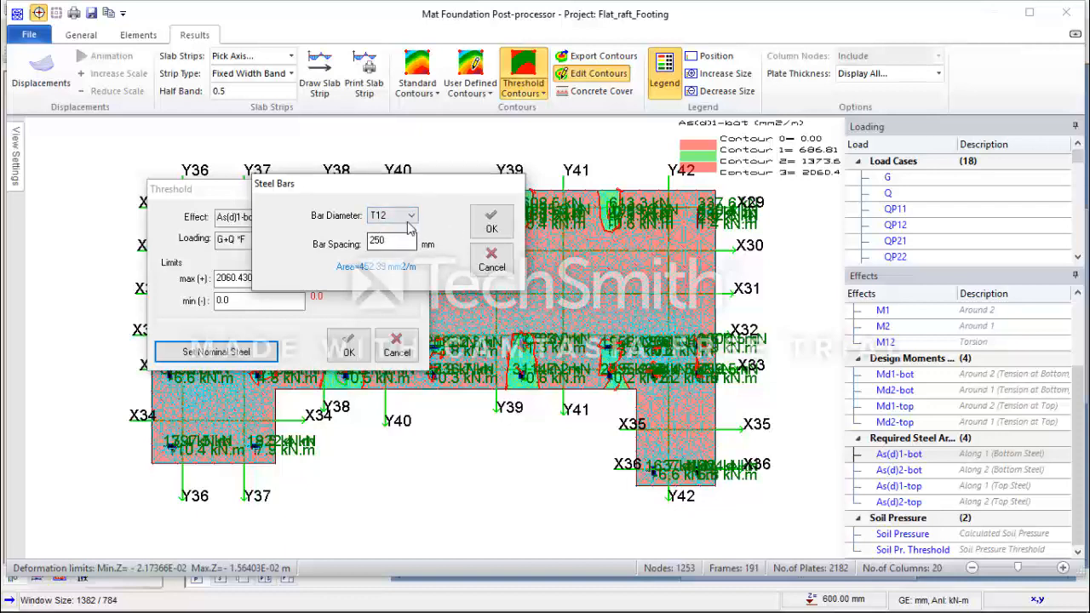
pyautogui.click(412, 215)
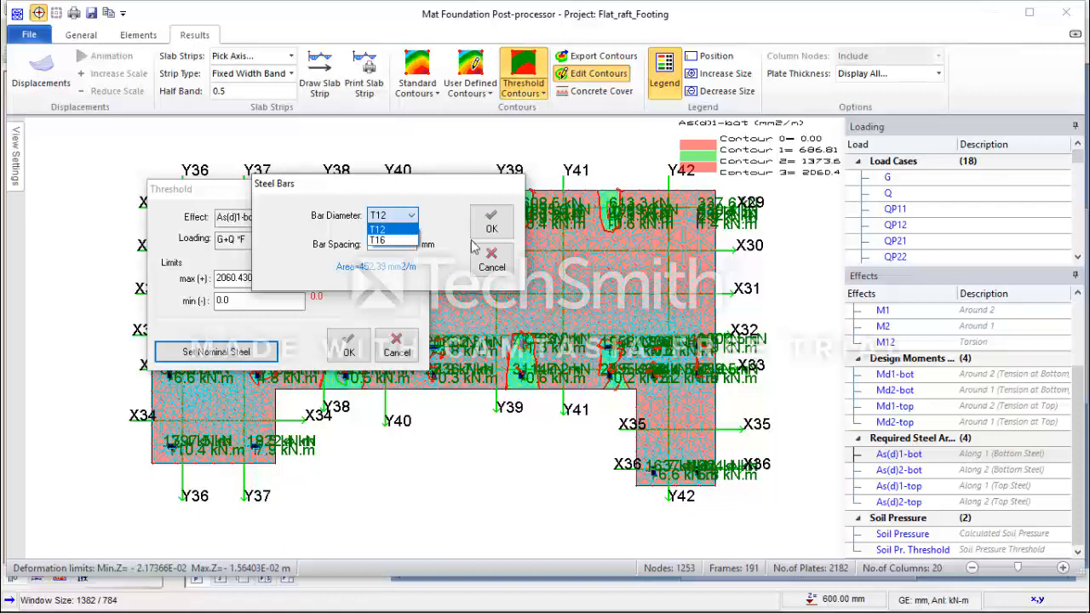
pyautogui.click(492, 260)
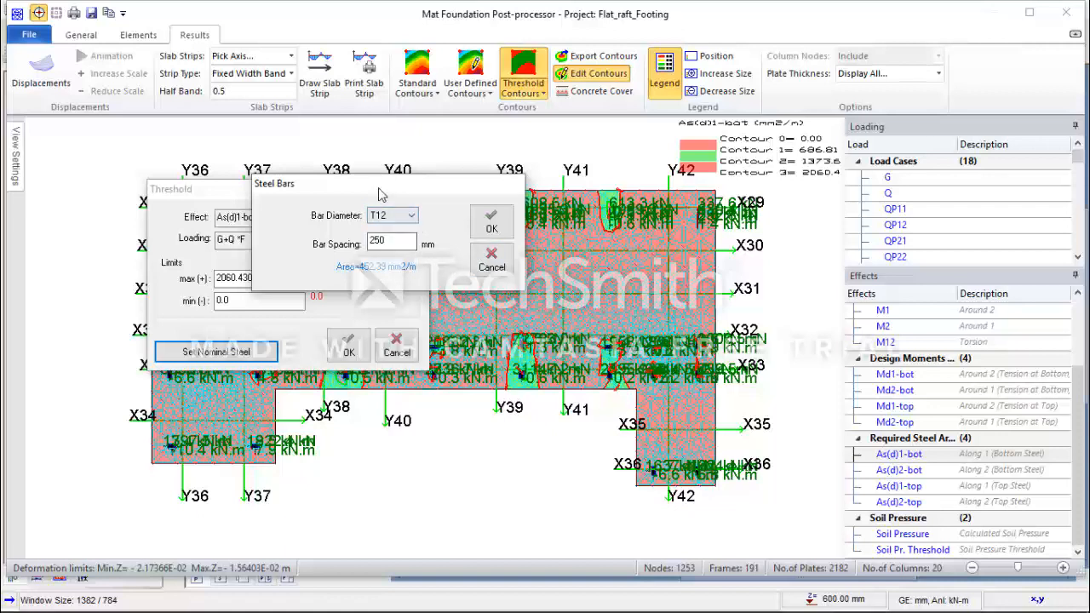
pyautogui.moveTo(381, 195); pyautogui.dragTo(480, 129)
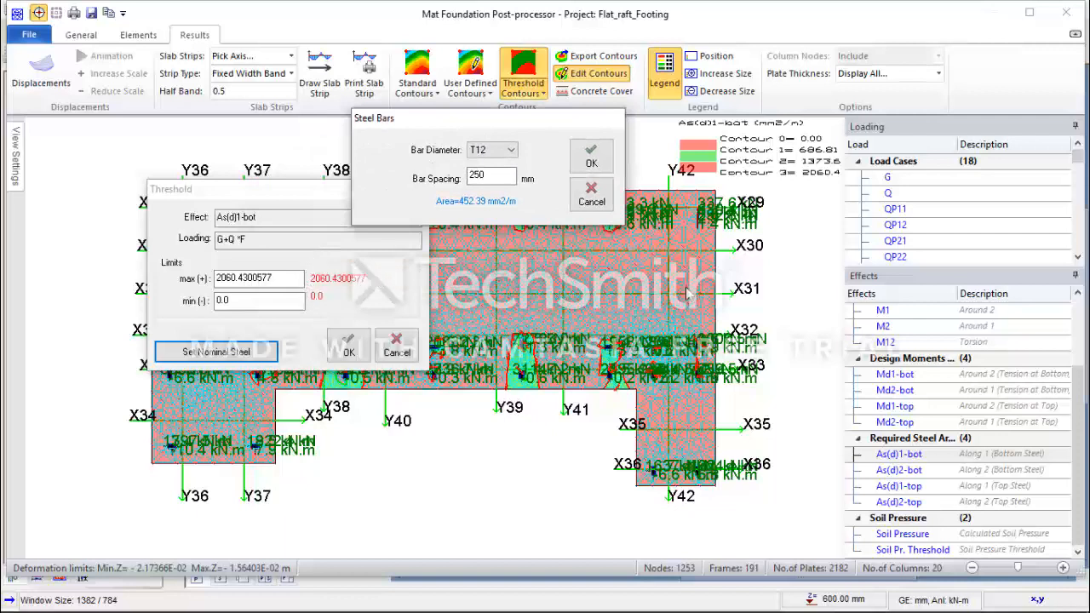
# Try nominal steel of T16 bars at 150 mm spacing for the As(d)1-bot threshold, and cancel the threshold edit.
pyautogui.click(494, 150)
pyautogui.click(489, 177)
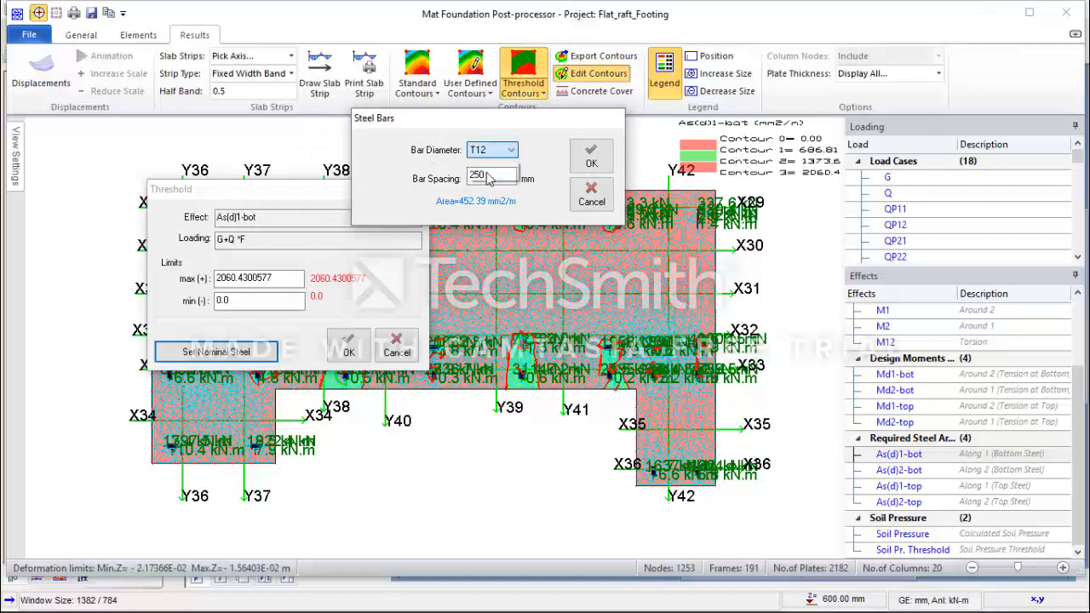
pyautogui.moveTo(487, 175); pyautogui.dragTo(451, 181)
pyautogui.write('1')
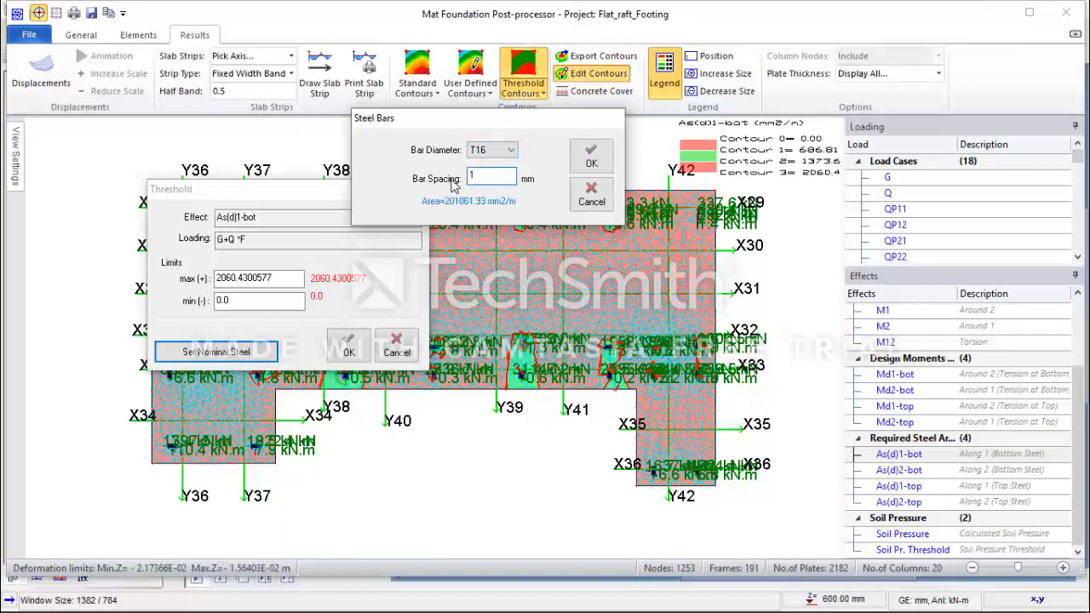
pyautogui.write('50')
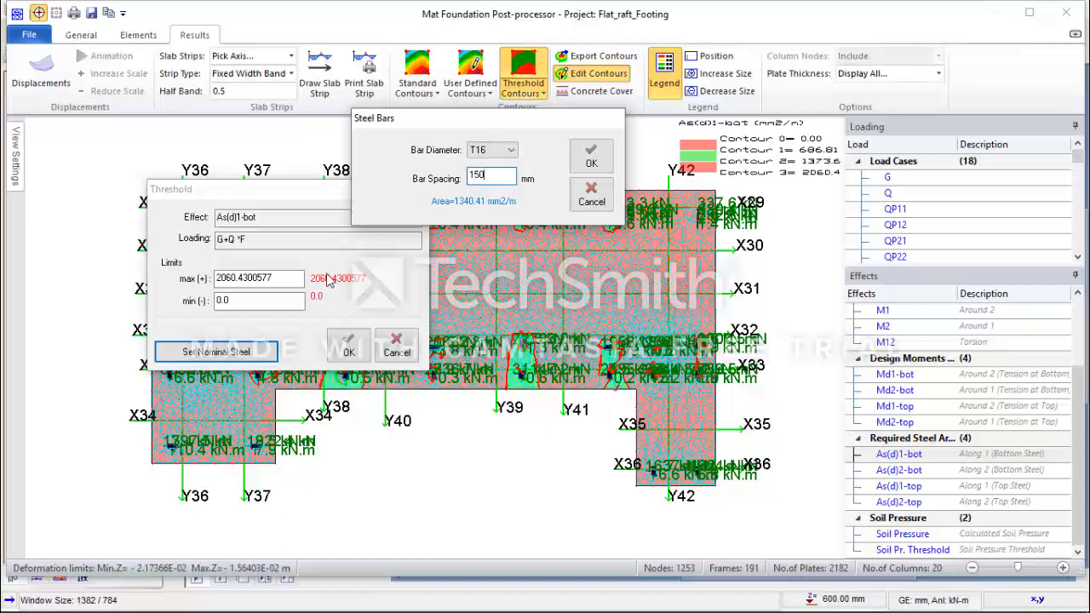
pyautogui.click(593, 156)
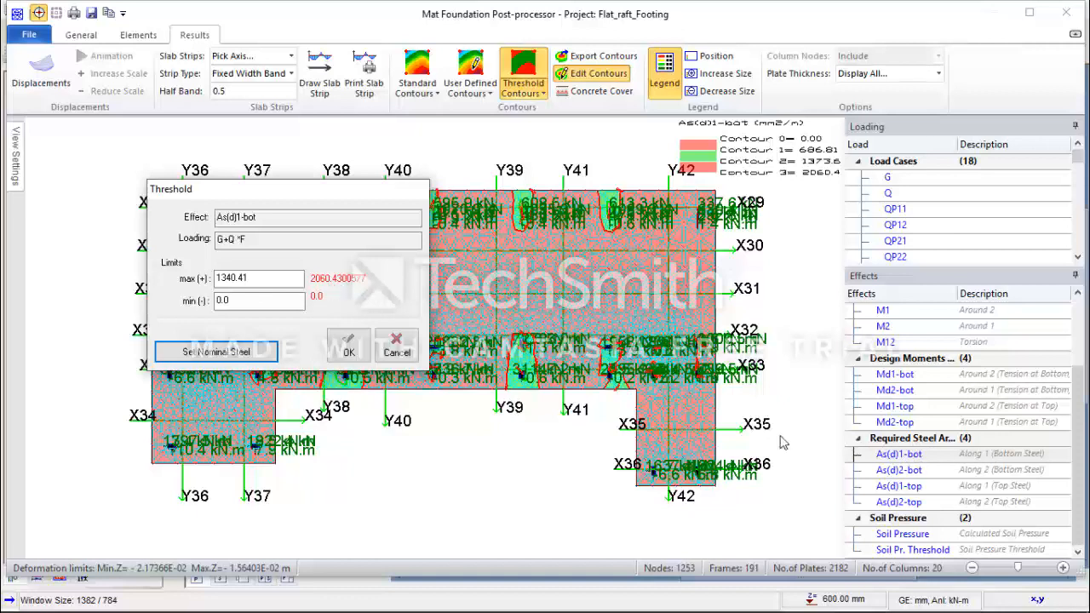
pyautogui.click(397, 350)
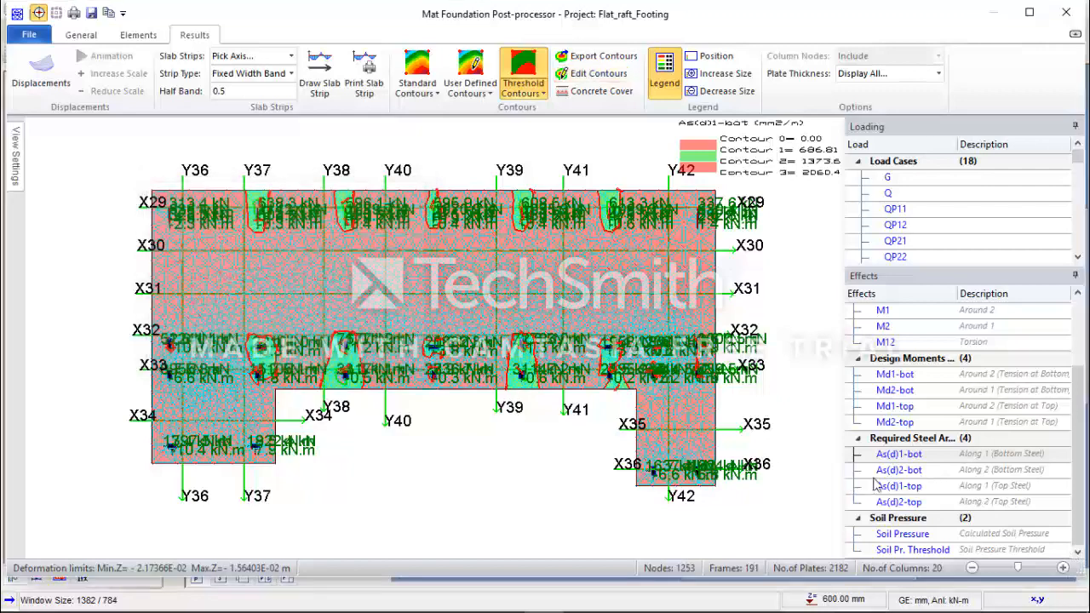
# Show the As(d)2-bot threshold contours, check their limits, and cancel without changing them.
pyautogui.click(890, 470)
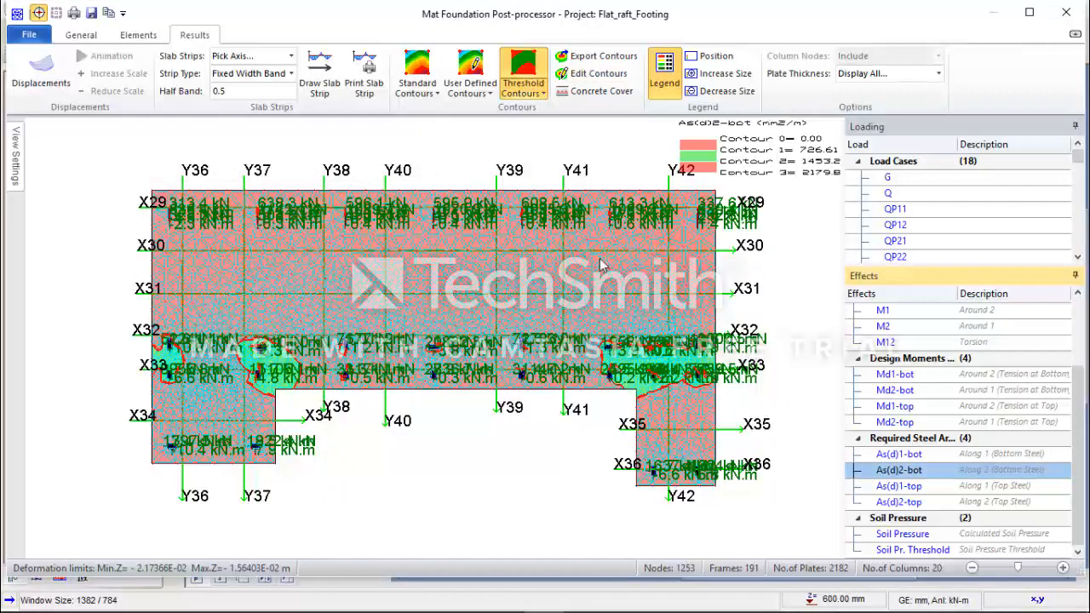
pyautogui.click(592, 74)
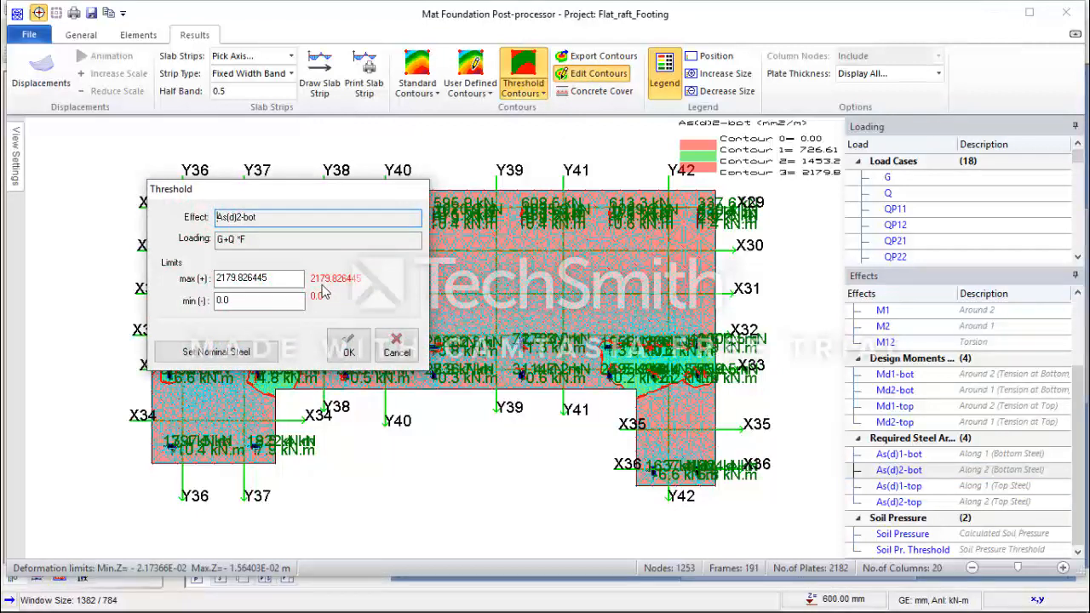
pyautogui.click(396, 347)
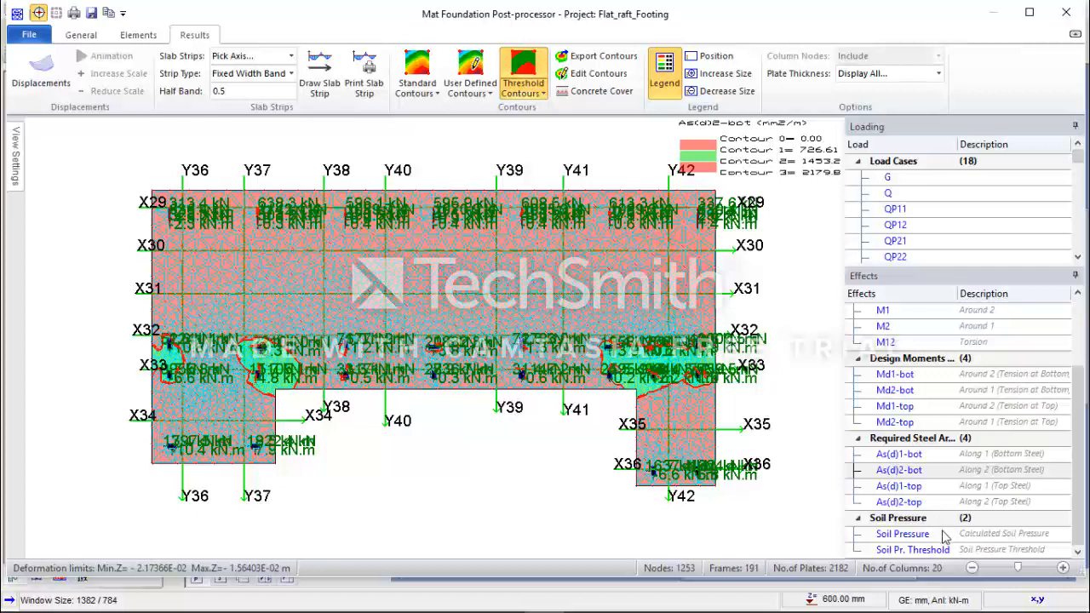
# Display the As(d)1-top threshold contours and set their nominal steel to T16 bars at 200 mm spacing.
pyautogui.click(940, 487)
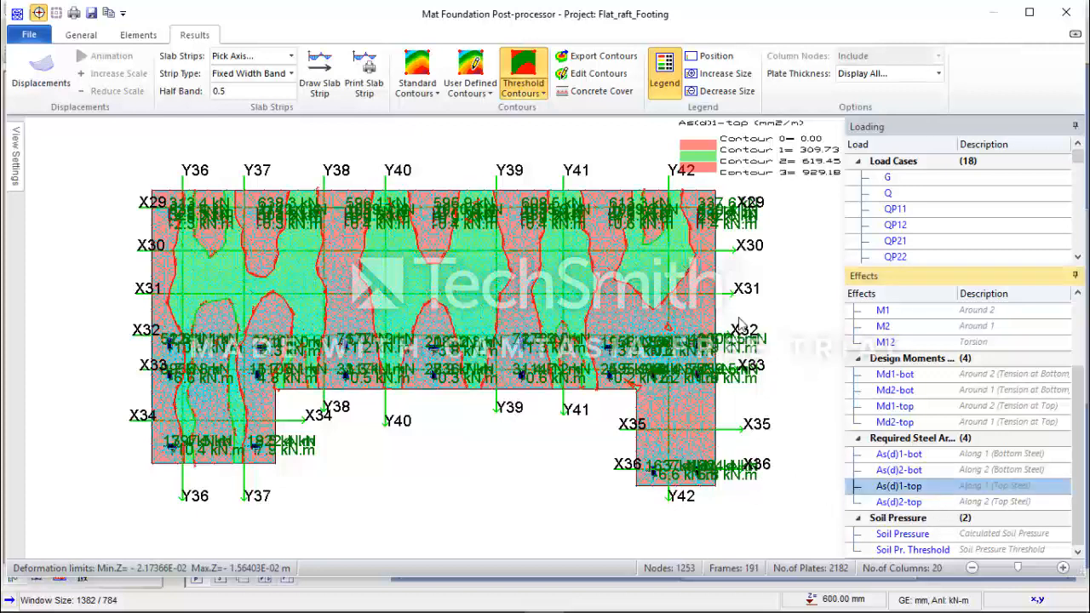
pyautogui.click(596, 74)
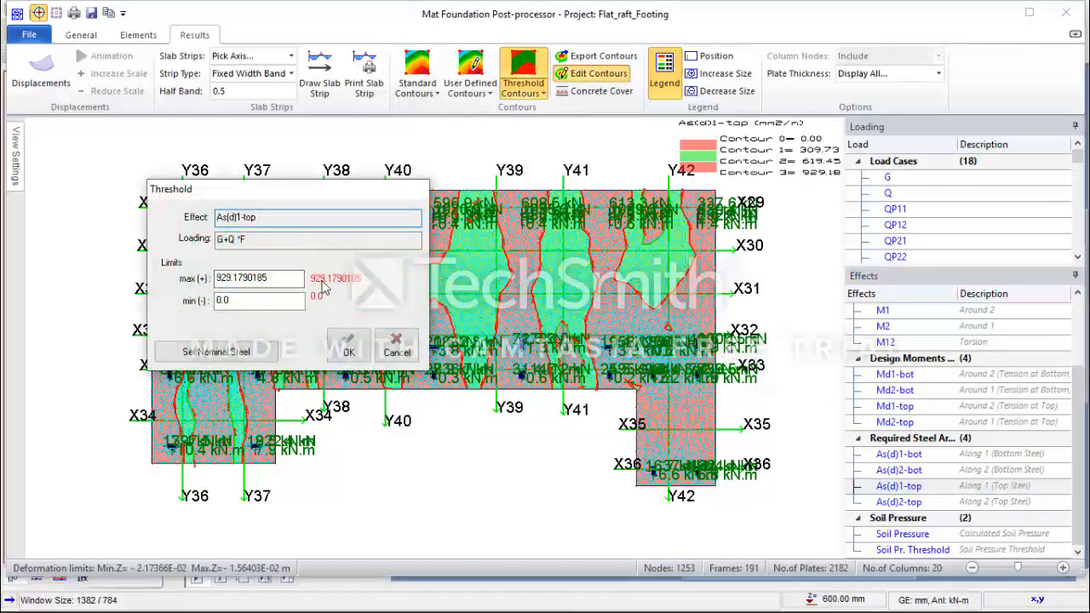
pyautogui.click(267, 349)
pyautogui.click(298, 258)
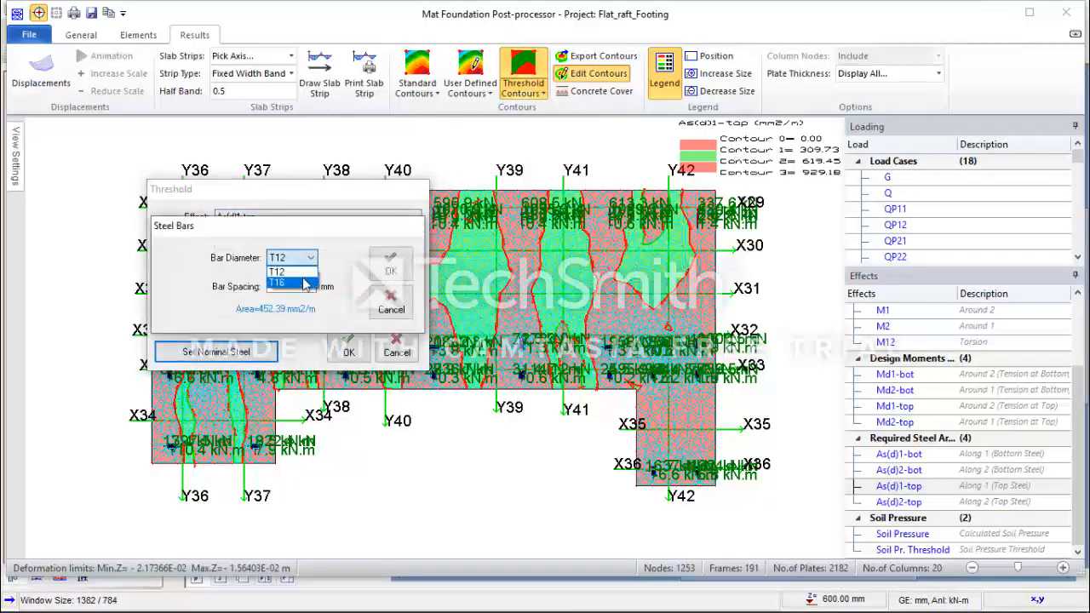
pyautogui.click(304, 282)
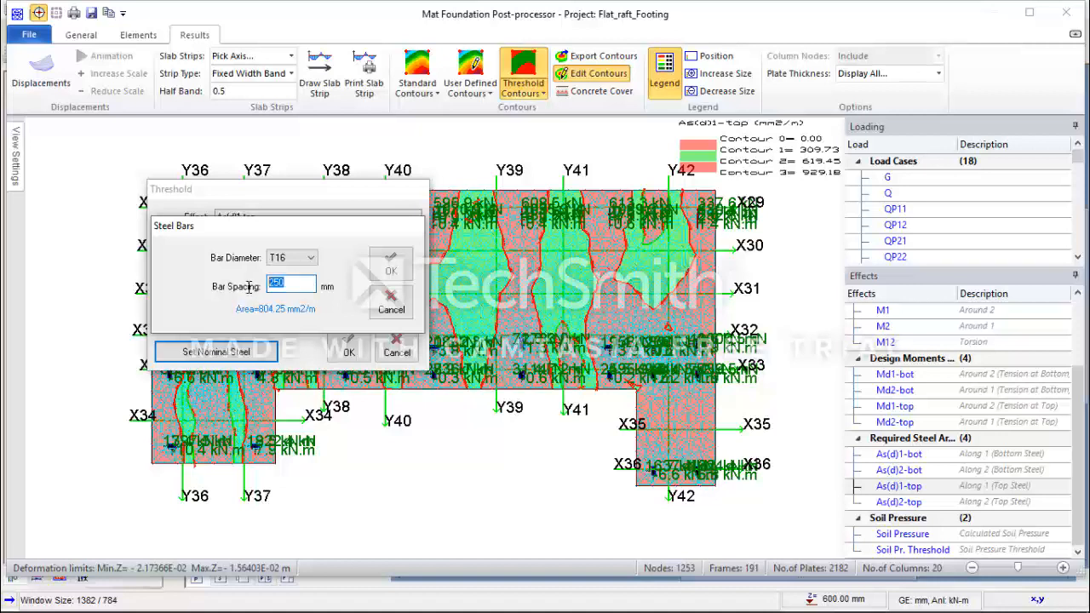
pyautogui.write('200')
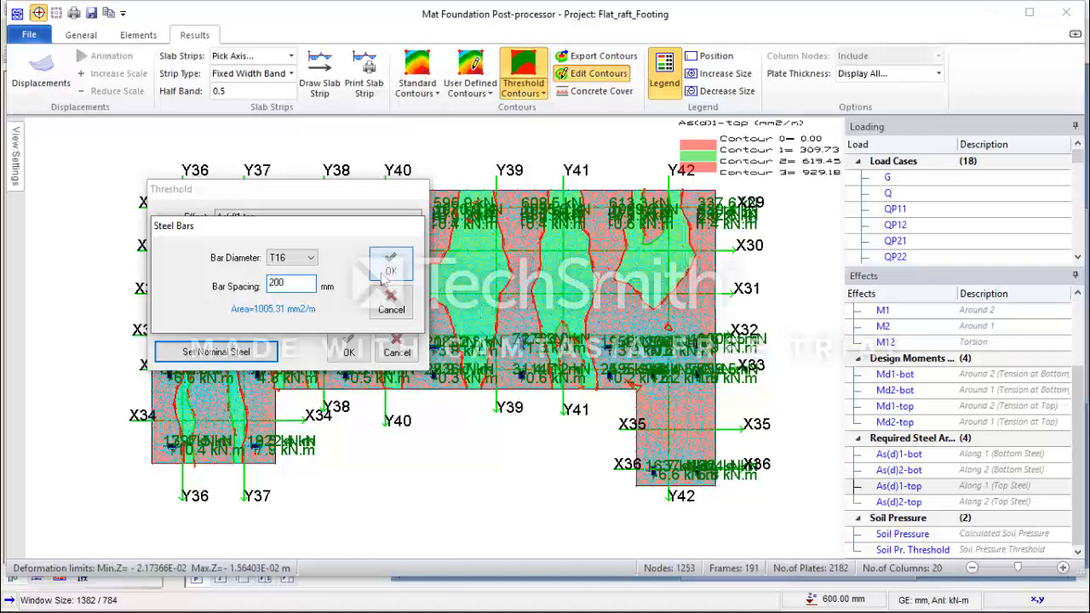
pyautogui.click(387, 269)
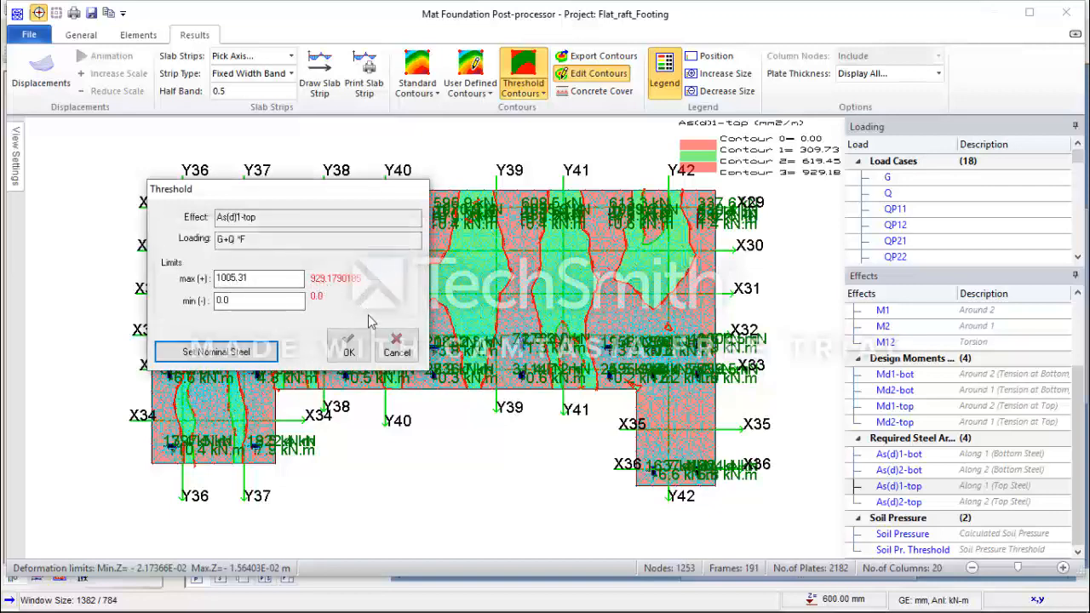
pyautogui.click(348, 348)
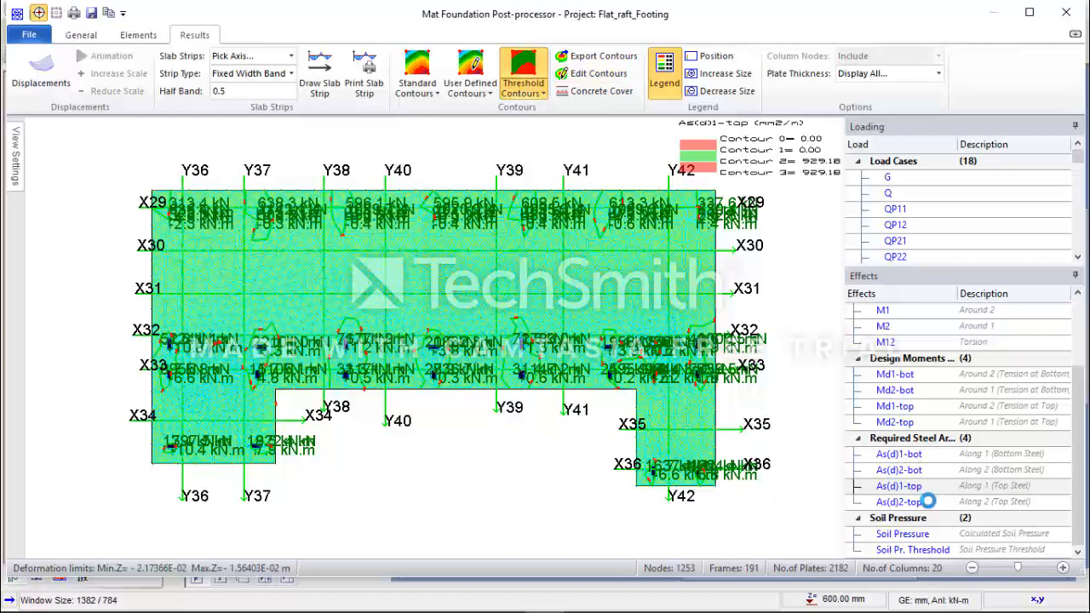
# Display the As(d)2-top threshold contours with a larger legend and accept the existing threshold limits.
pyautogui.click(920, 501)
pyautogui.click(724, 73)
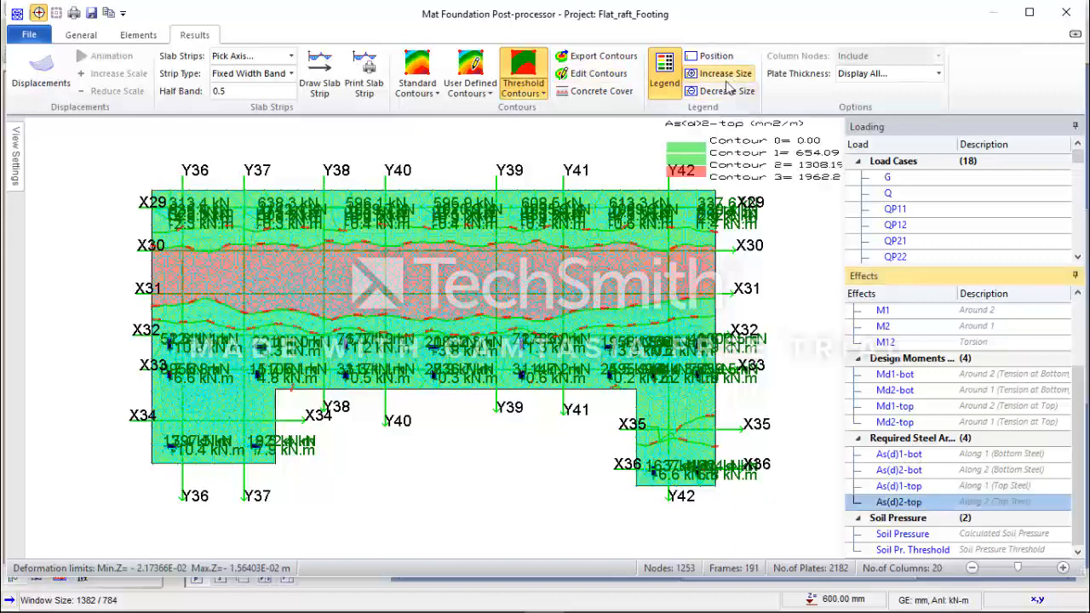
pyautogui.click(610, 75)
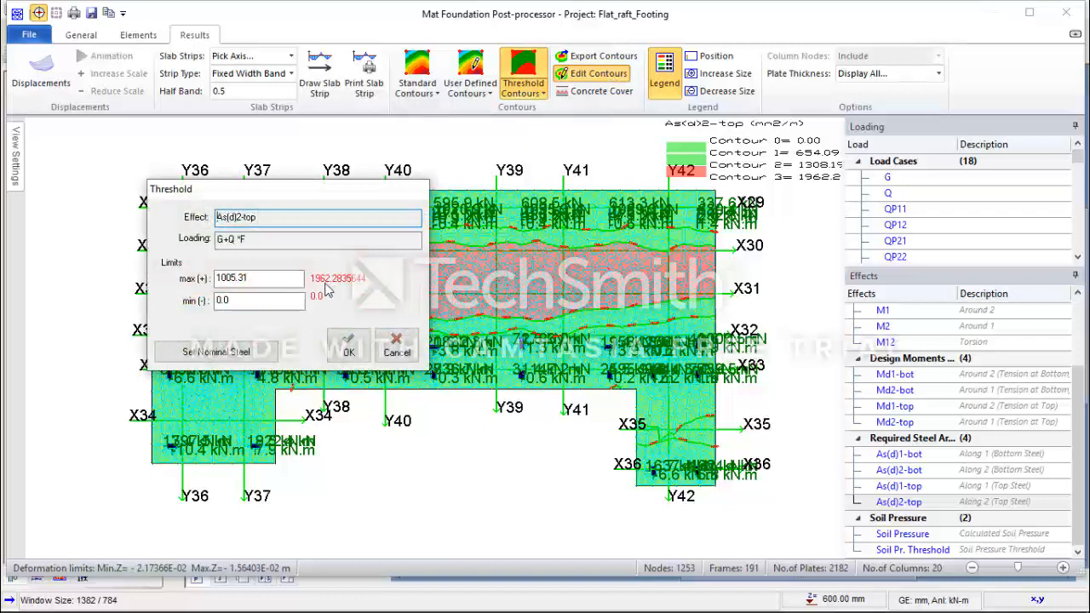
pyautogui.click(359, 353)
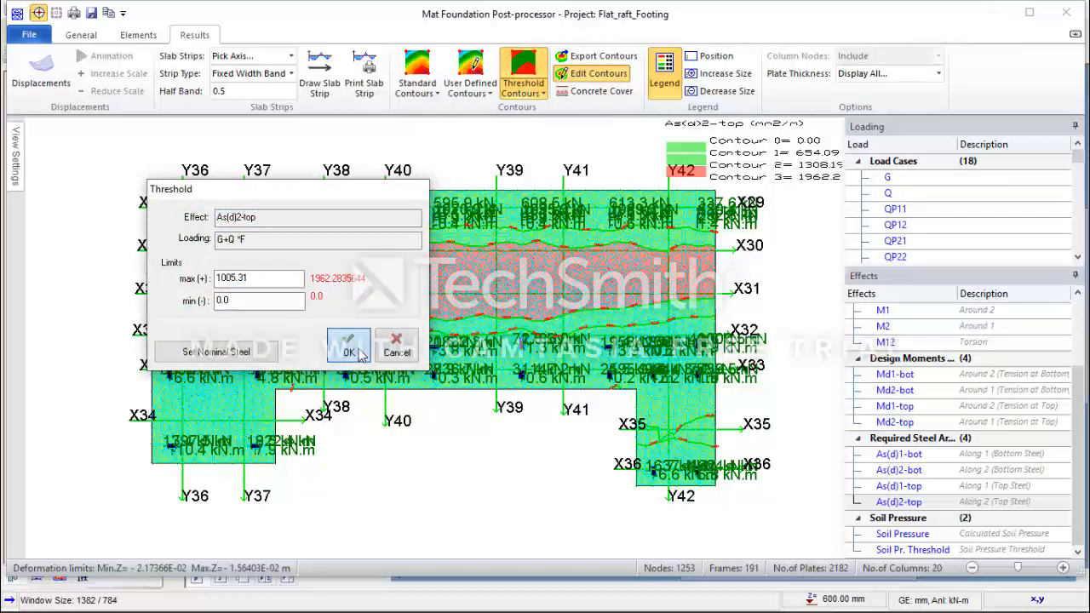
# Close the post-processor, transferring slab strip FE results with plate torsion effects considered, and save the project changes.
pyautogui.click(1065, 19)
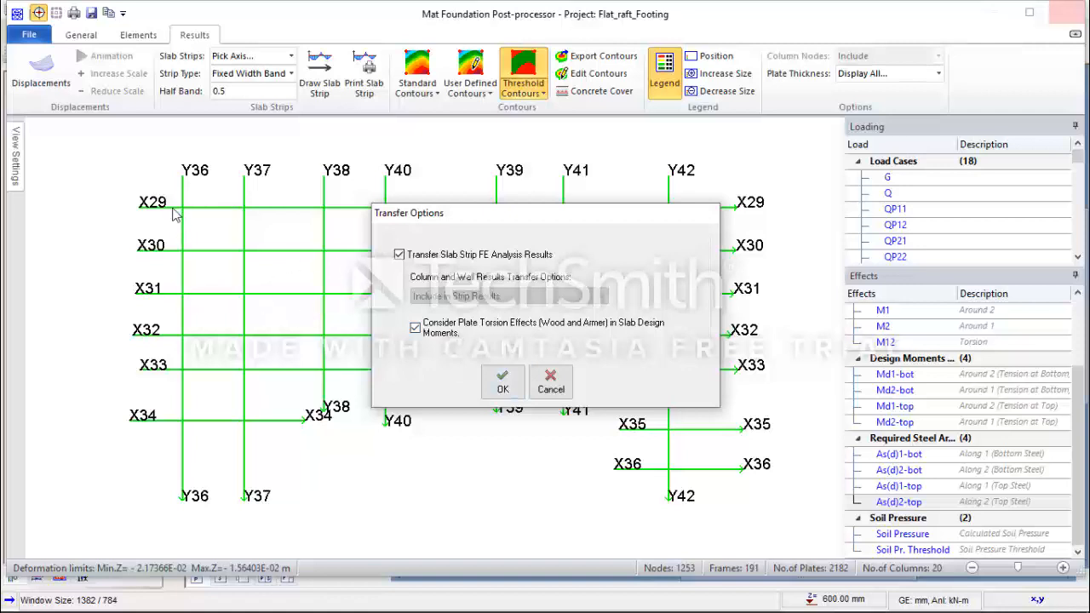
pyautogui.click(500, 382)
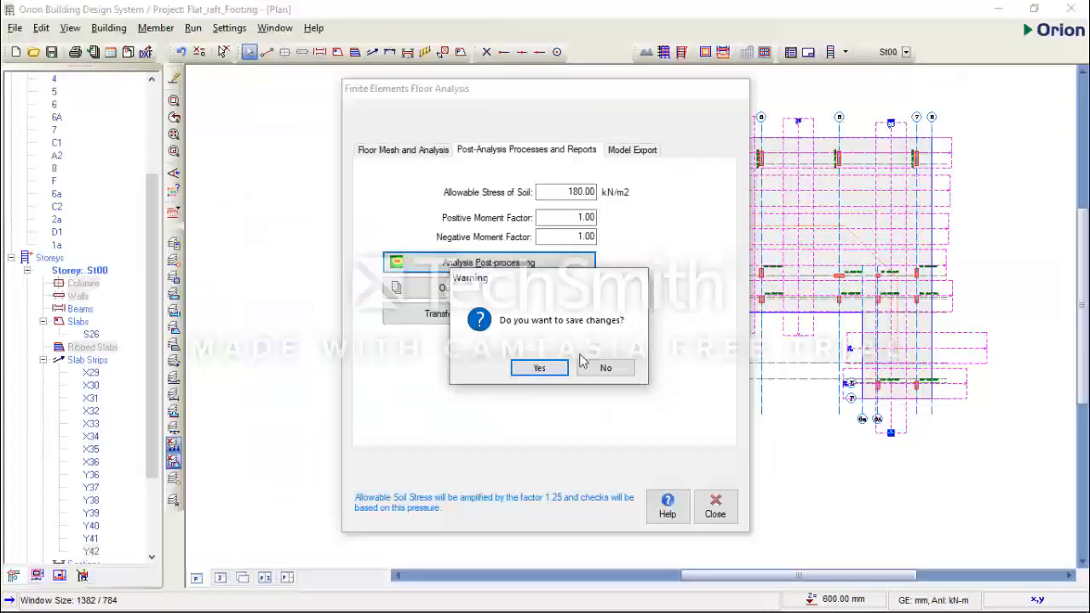
pyautogui.click(540, 368)
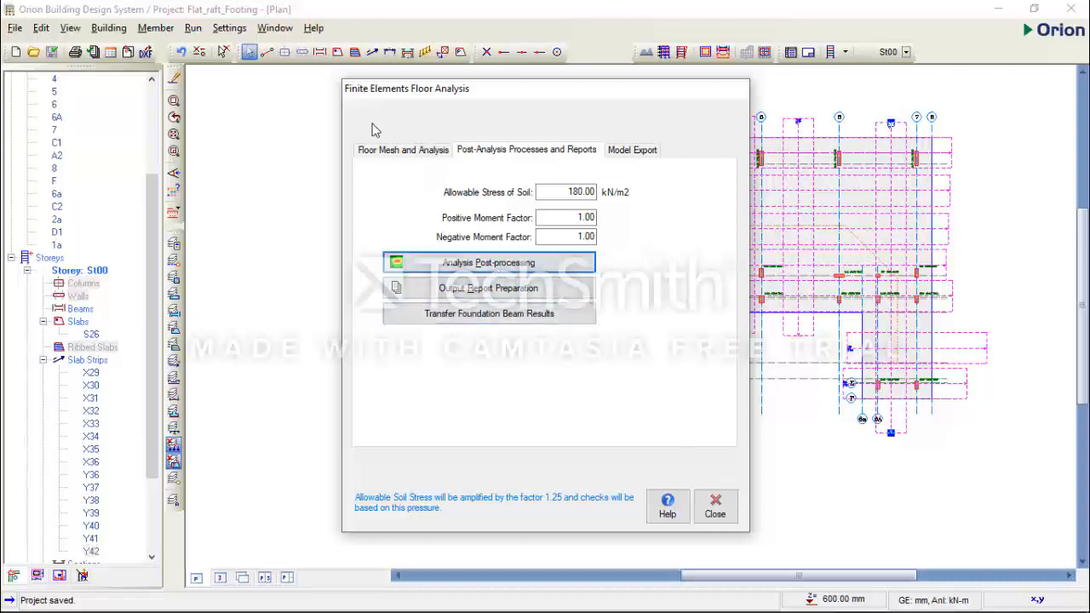
# Open the foundation loads table and examine each column's load cases, axial loads, and both moment components.
pyautogui.click(388, 154)
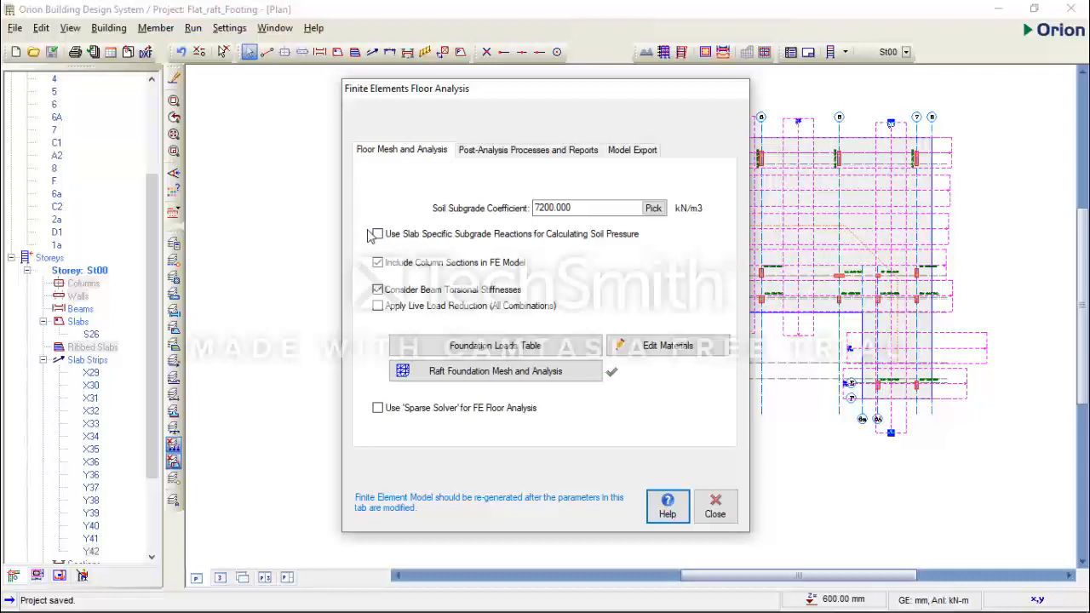
pyautogui.click(498, 353)
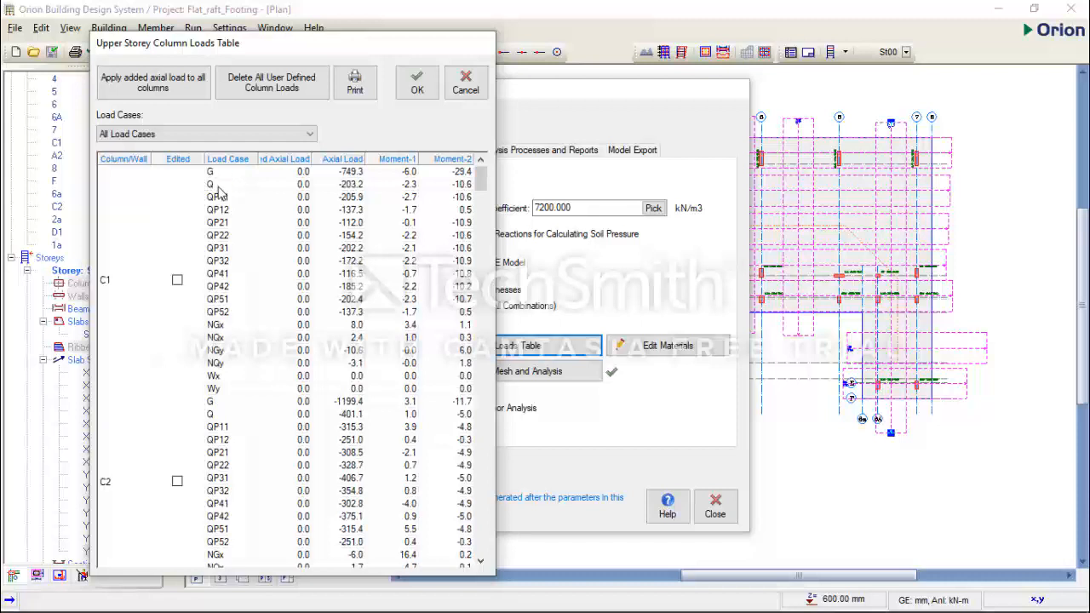
pyautogui.click(120, 286)
pyautogui.scroll(-3, 120, 285)
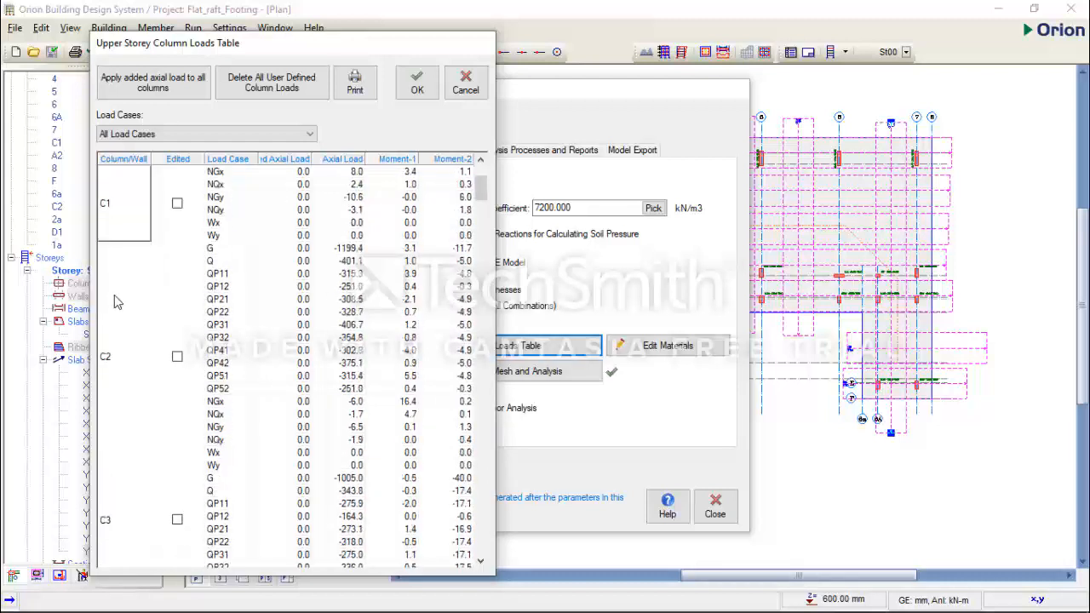
pyautogui.scroll(3, 171, 230)
pyautogui.click(220, 171)
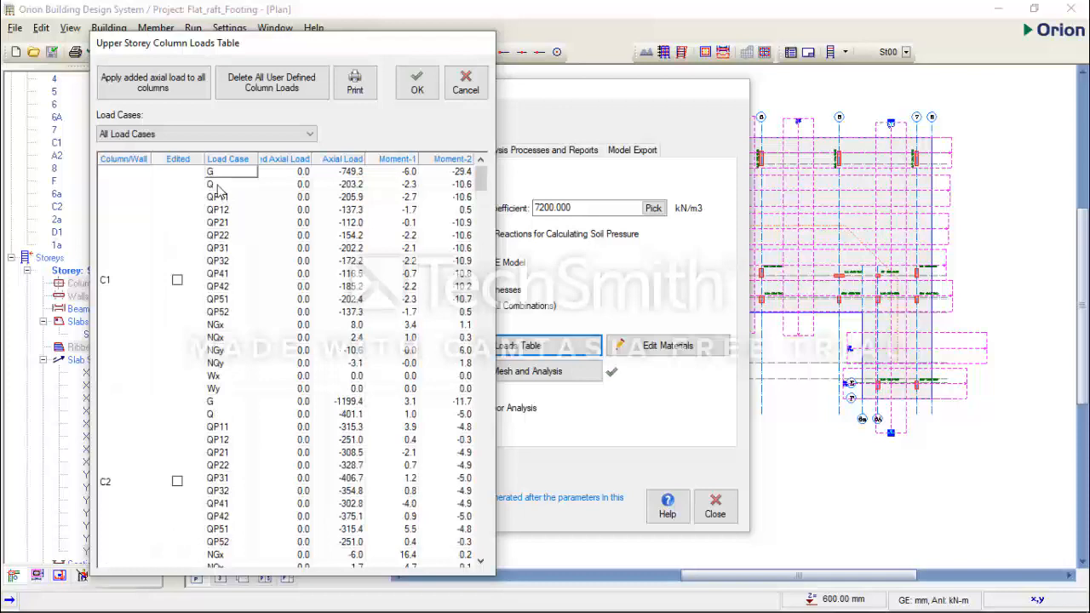
pyautogui.click(220, 186)
pyautogui.scroll(-20, 132, 285)
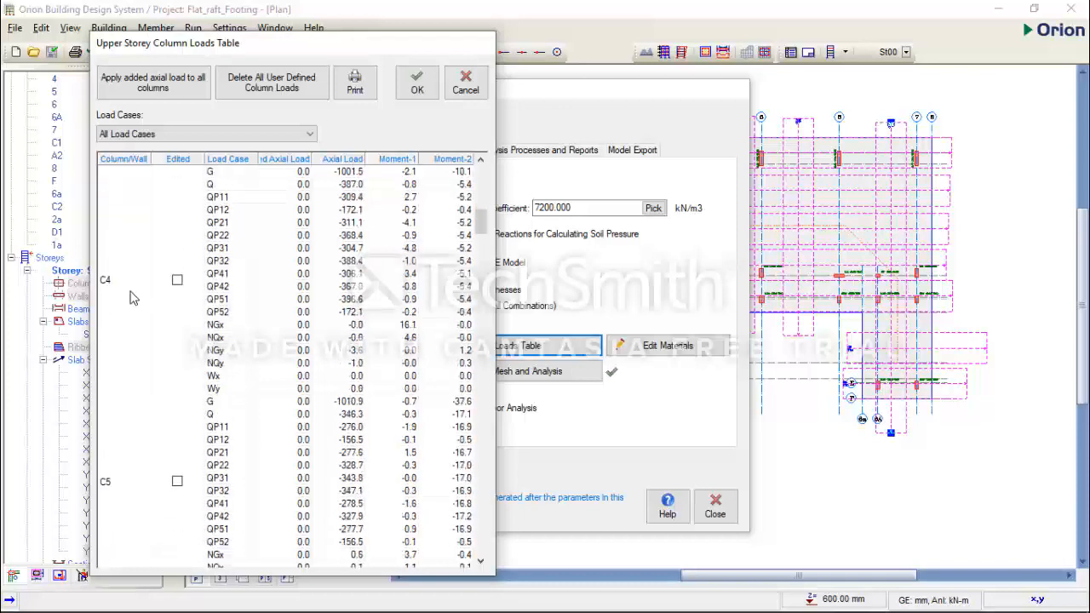
pyautogui.scroll(20, 132, 297)
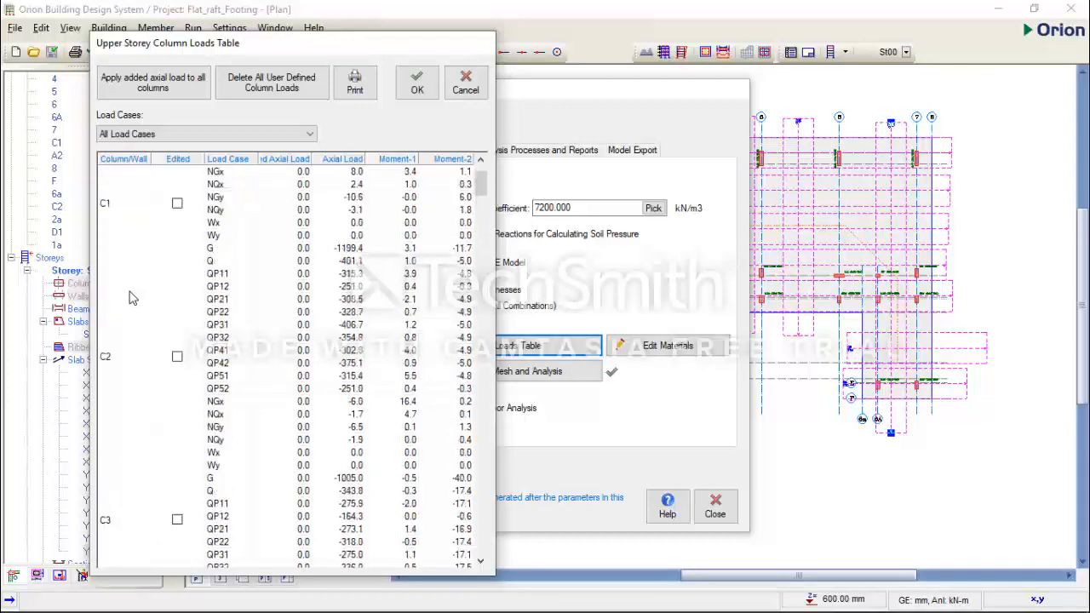
pyautogui.click(360, 161)
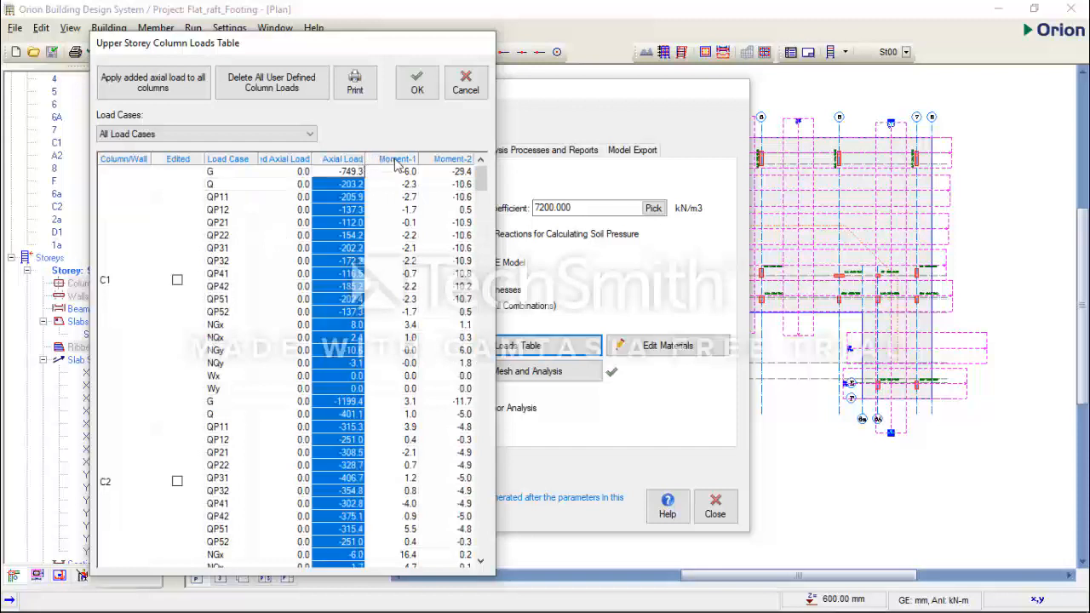
pyautogui.click(394, 160)
pyautogui.click(432, 160)
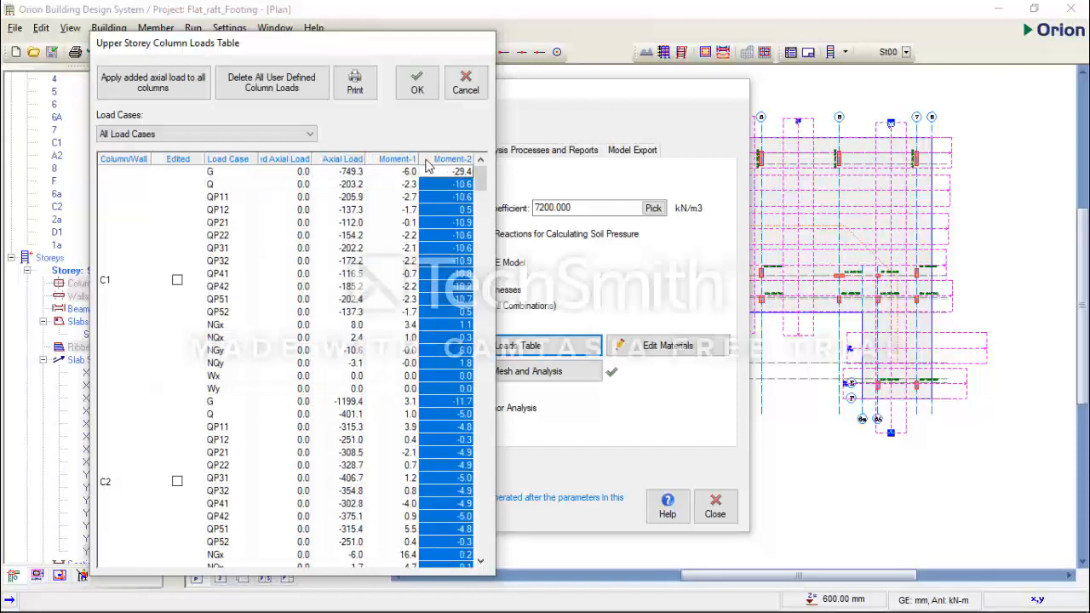
# Close the column loads table, review the bar sizes enabled for foundations in the material settings, and close the floor analysis dialog.
pyautogui.click(431, 89)
pyautogui.click(660, 350)
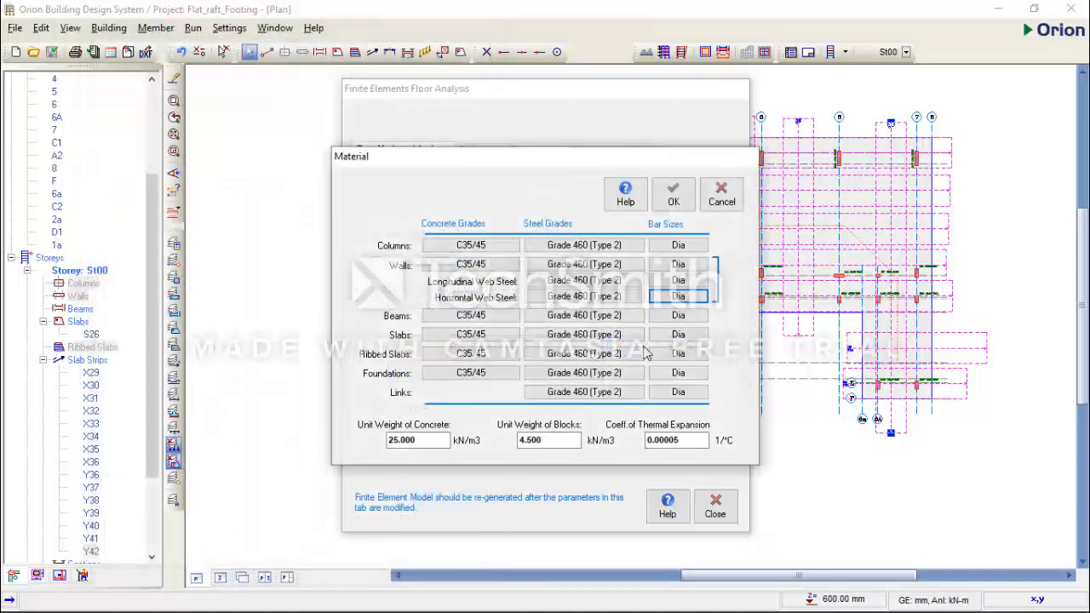
pyautogui.click(674, 376)
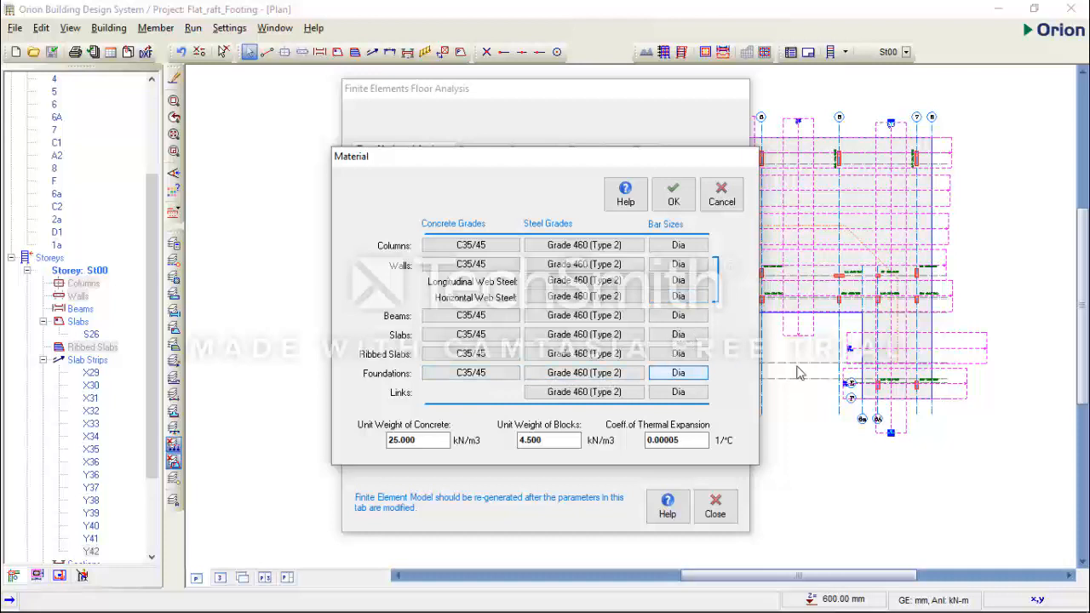
pyautogui.click(702, 377)
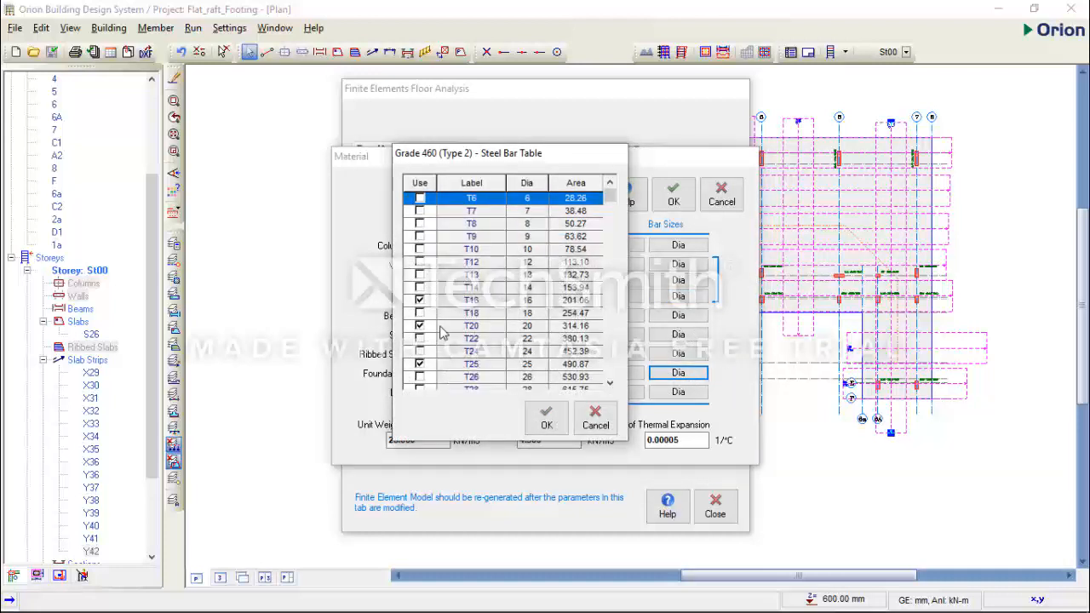
pyautogui.click(552, 425)
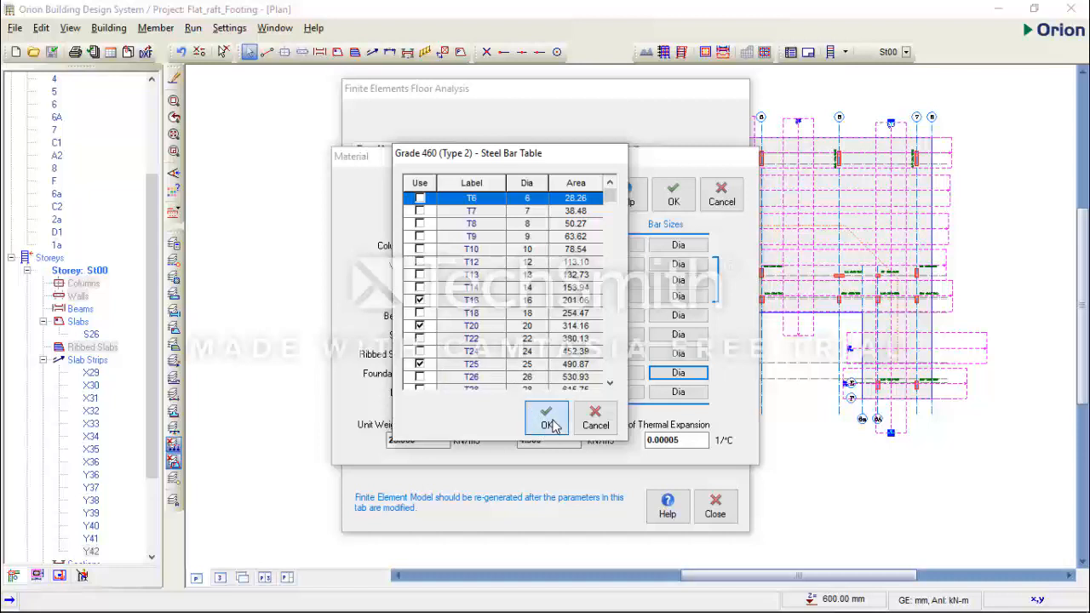
pyautogui.click(673, 195)
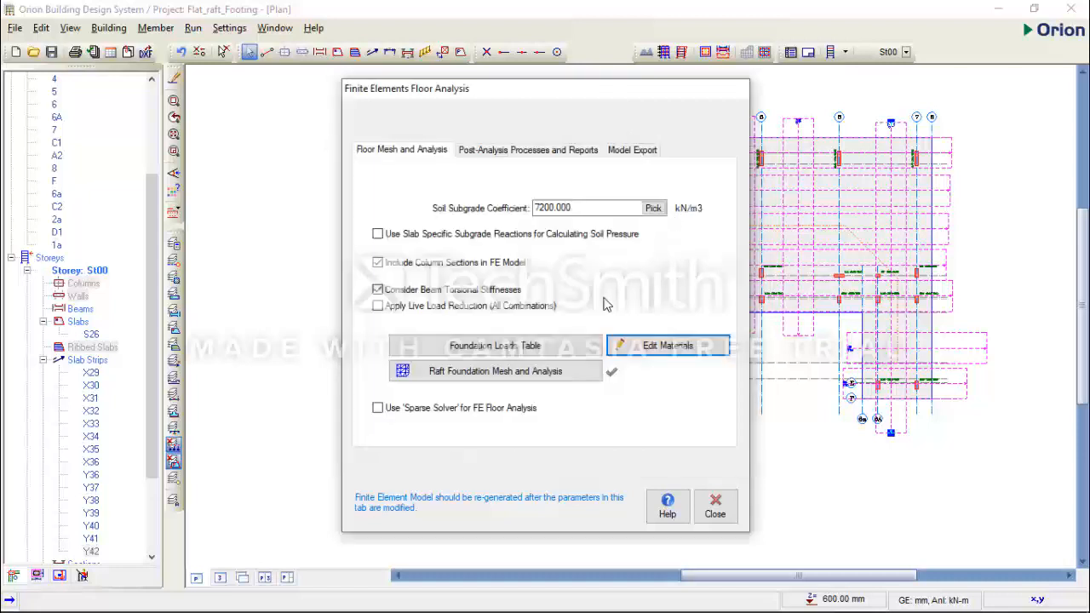
pyautogui.click(716, 506)
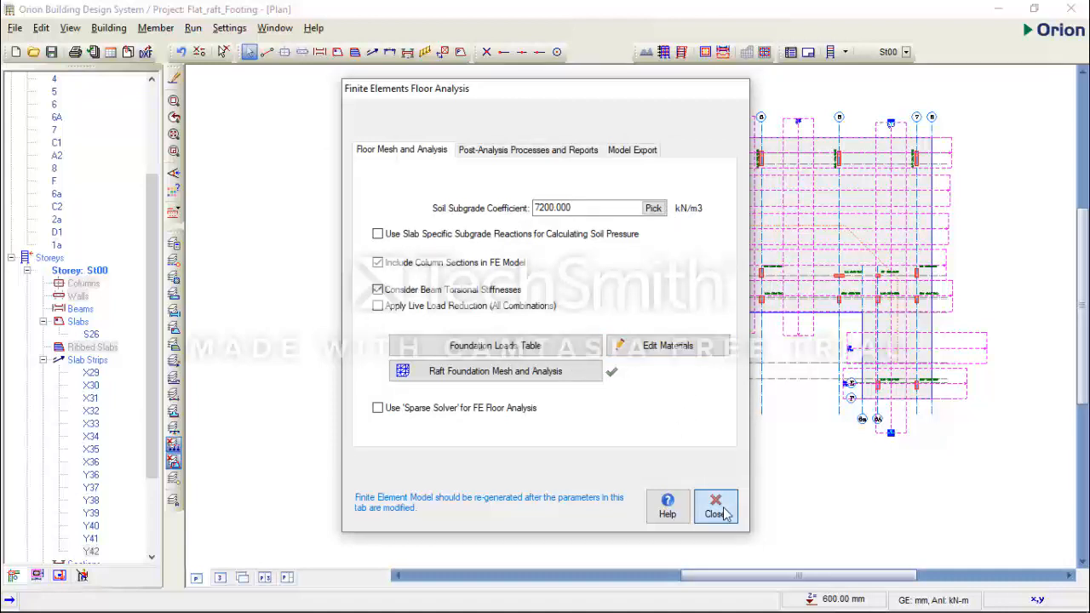
# Update slab strip X29 through its properties to generate its reinforcement bars on the plan, and close the properties.
pyautogui.click(92, 374)
pyautogui.keyDown('ctrl'); pyautogui.click(94, 385); pyautogui.keyUp('ctrl')
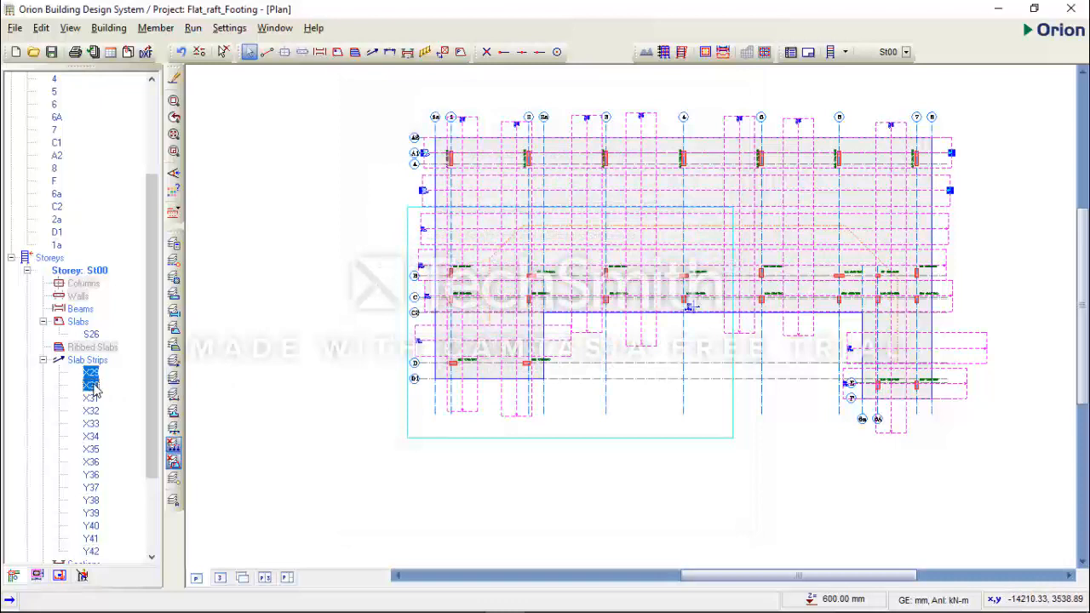
pyautogui.rightClick(95, 384)
pyautogui.click(96, 380)
pyautogui.rightClick(93, 381)
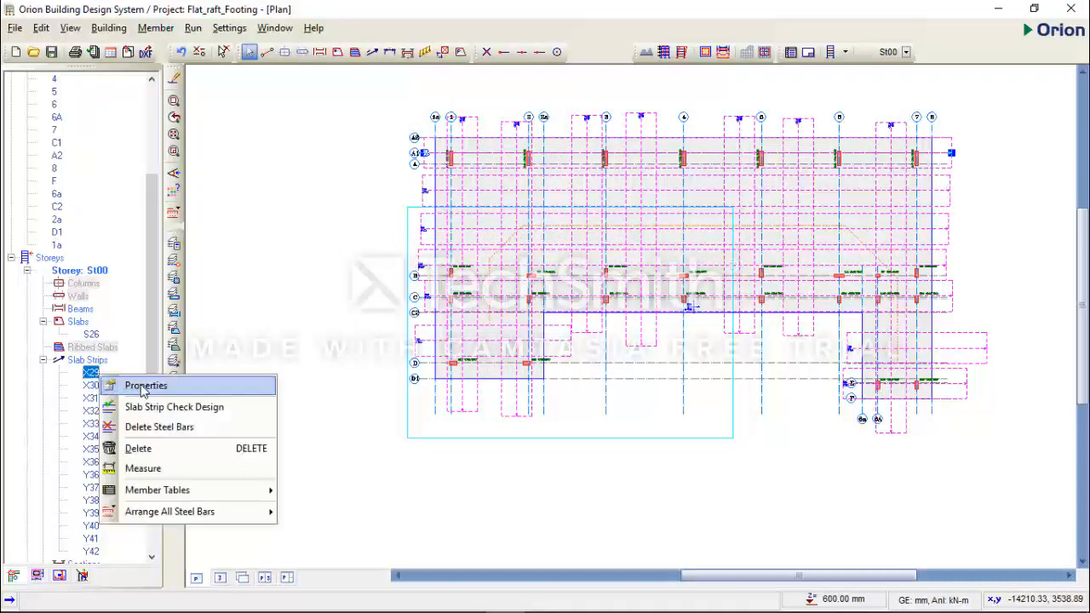
pyautogui.click(132, 386)
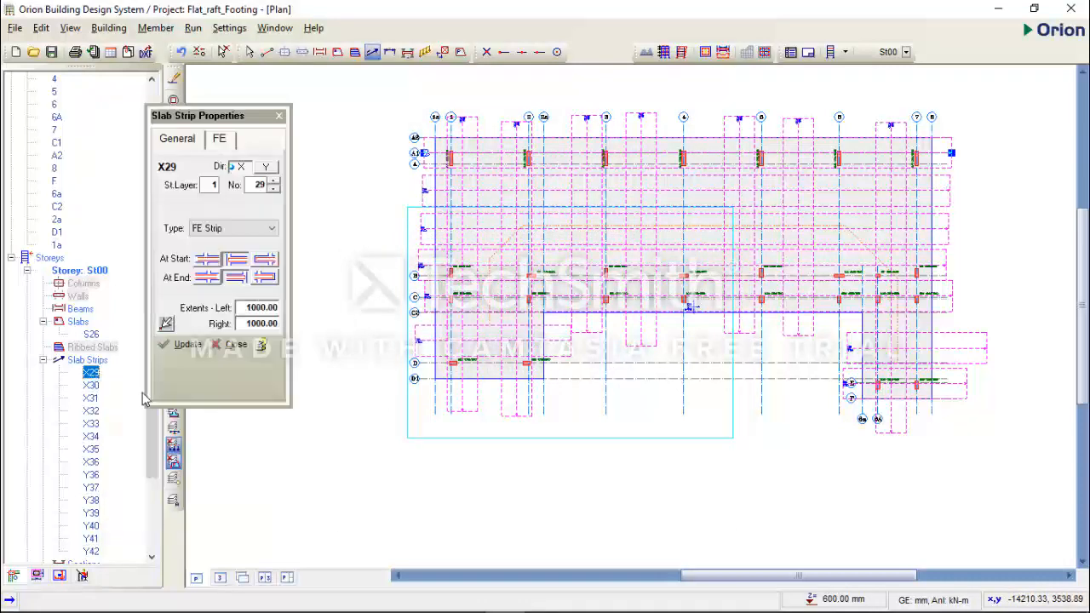
pyautogui.click(181, 349)
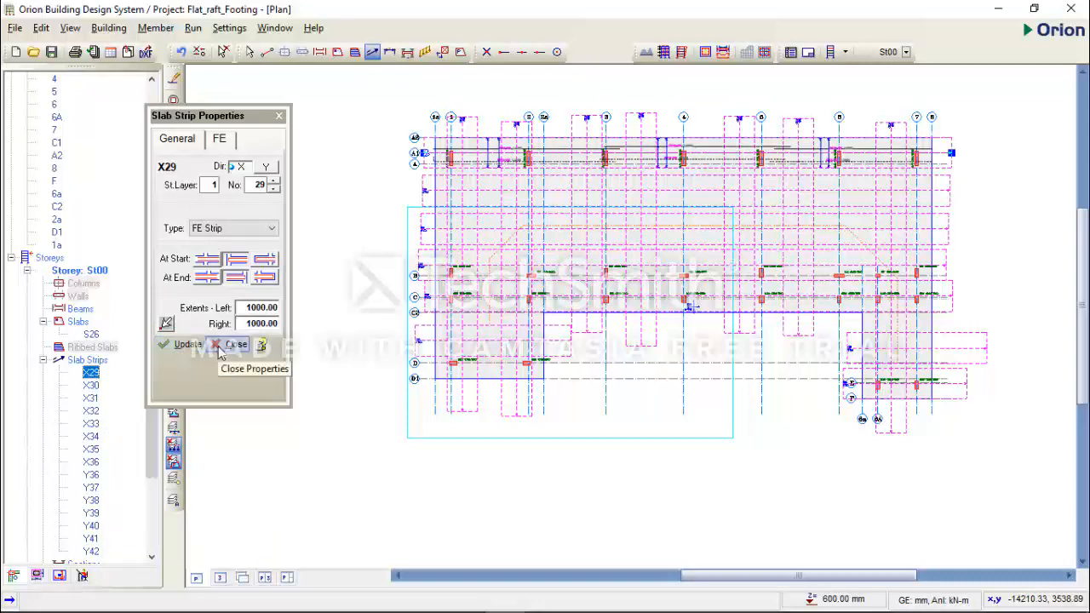
pyautogui.click(220, 344)
# Examine the bar labels, spacings, and lengths of both reinforcement layers in strip X29 along axis A1, across the full raft.
pyautogui.scroll(3, 506, 174)
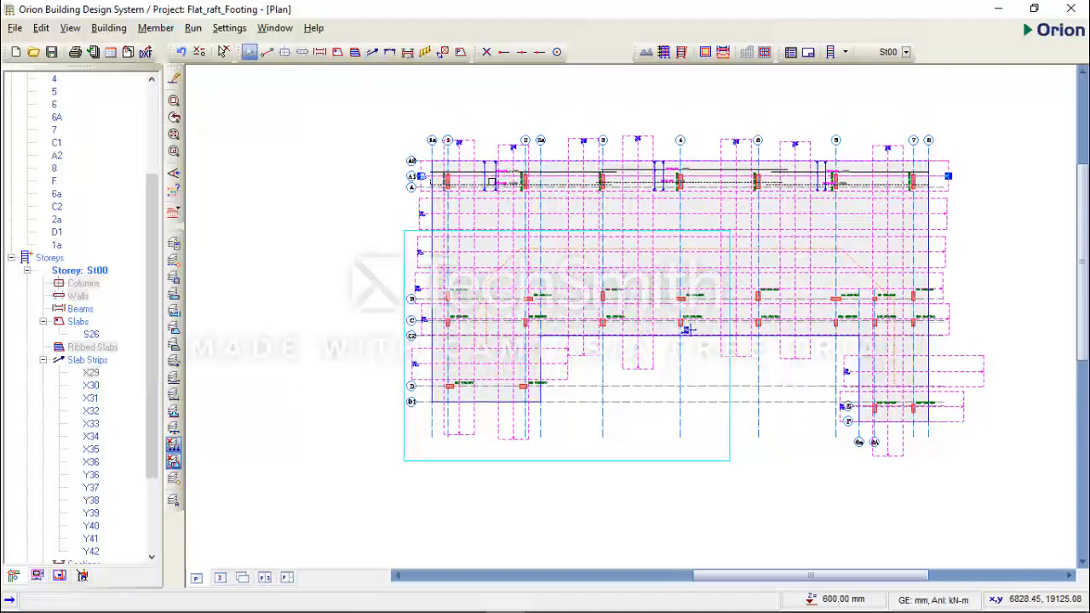
pyautogui.scroll(4, 461, 216)
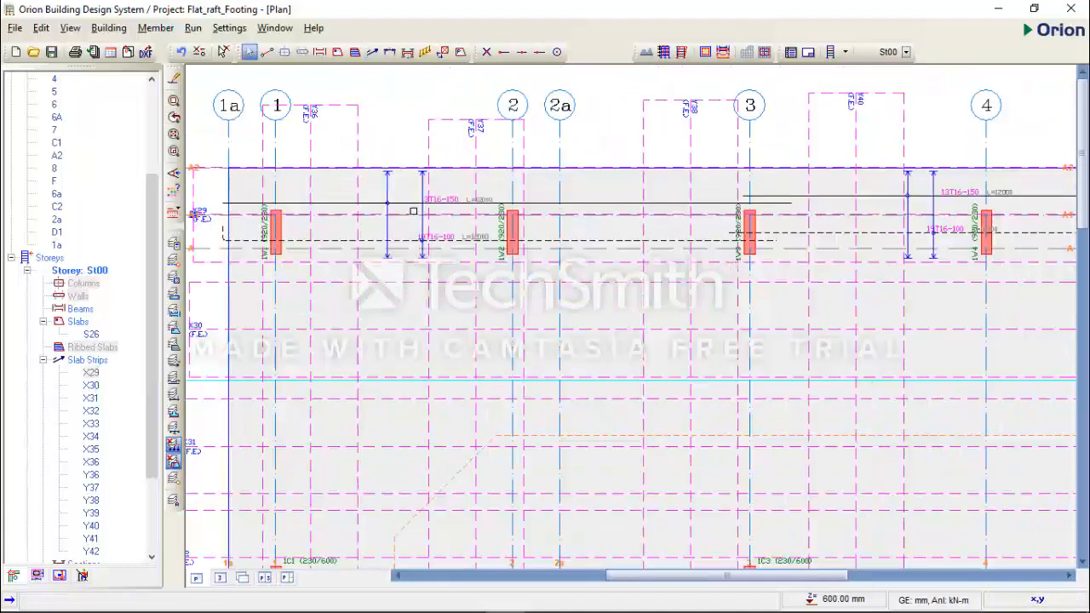
pyautogui.scroll(5, 461, 215)
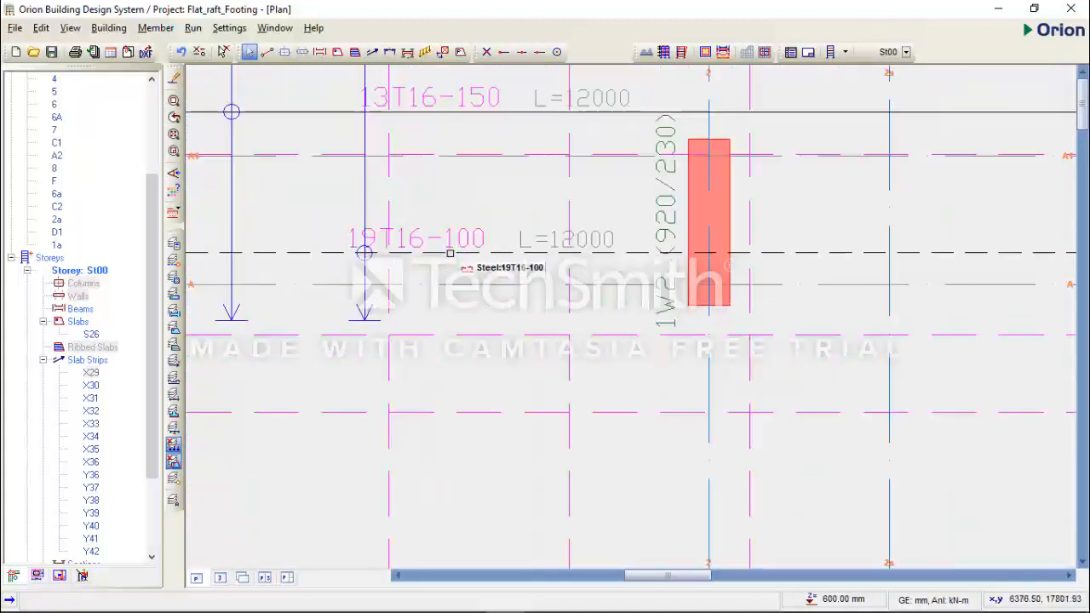
pyautogui.scroll(-1, 443, 248)
pyautogui.scroll(-2, 427, 222)
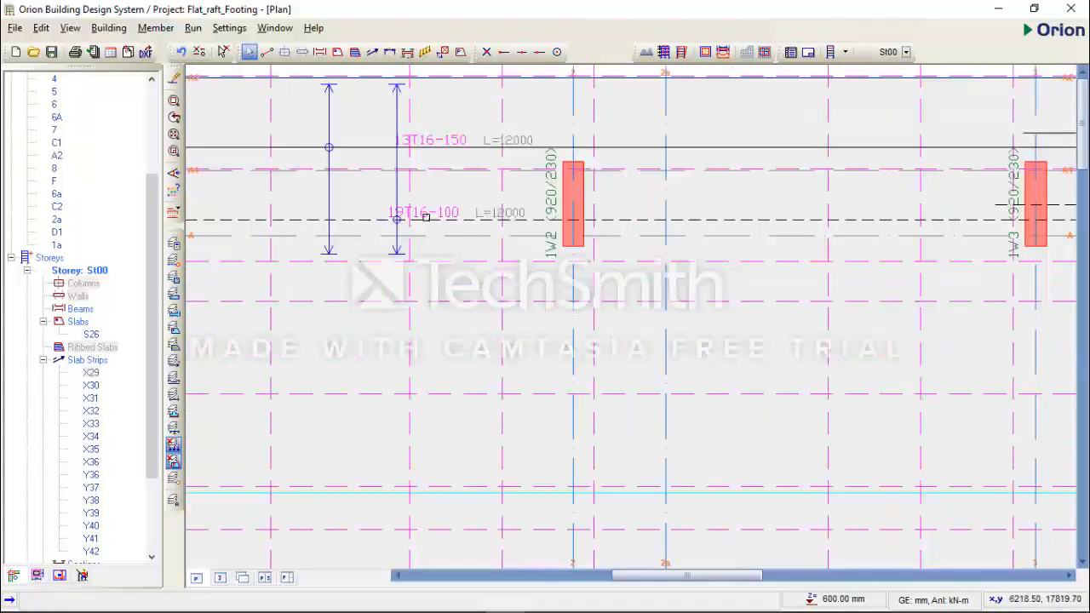
pyautogui.scroll(2, 417, 215)
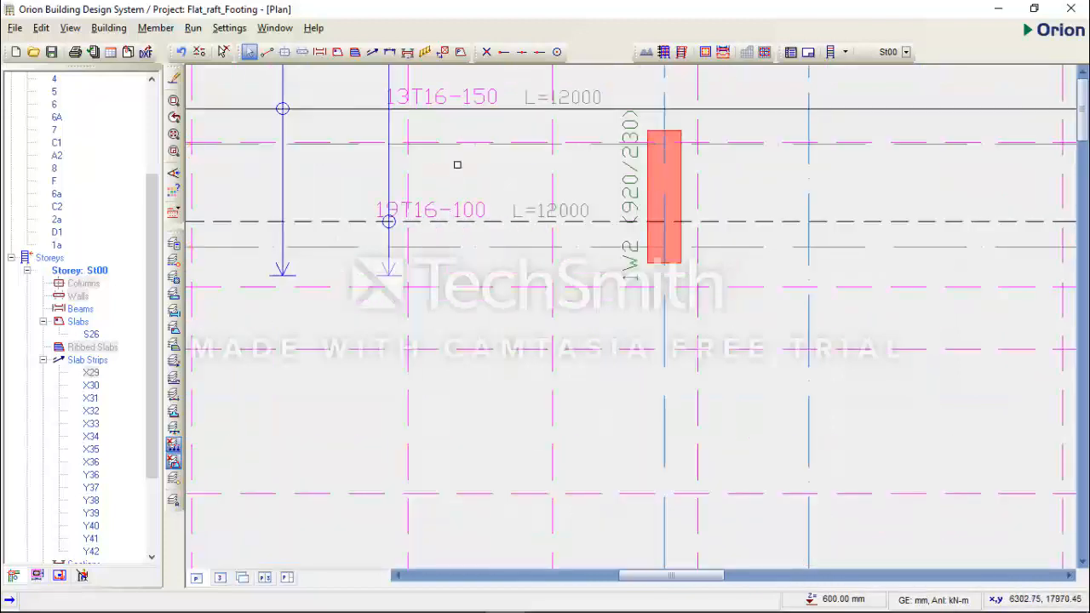
pyautogui.scroll(-2, 452, 120)
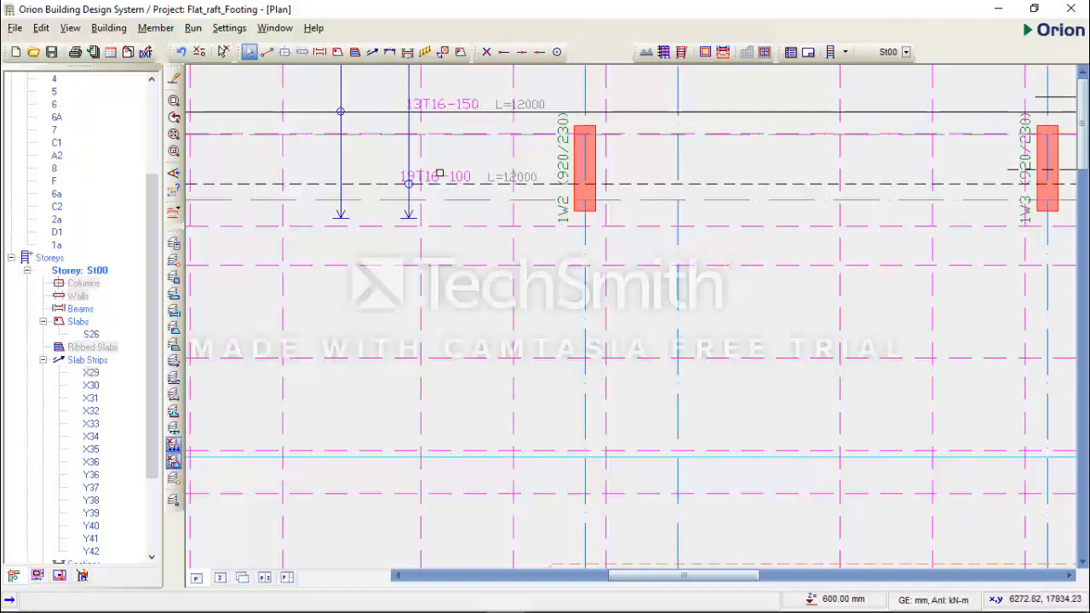
pyautogui.scroll(-2, 439, 178)
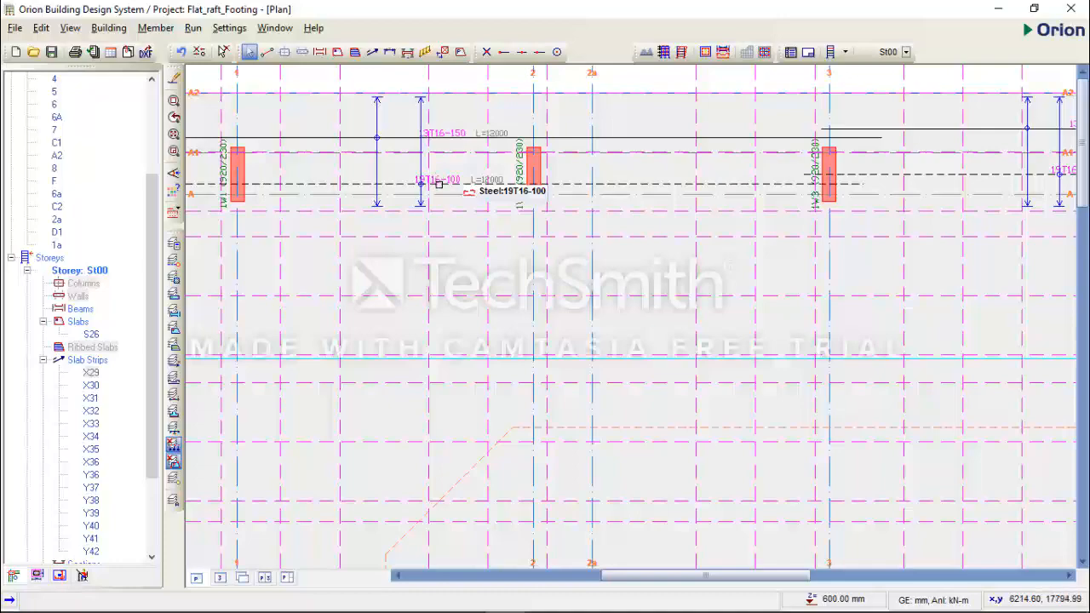
pyautogui.scroll(-1, 439, 184)
pyautogui.moveTo(585, 164); pyautogui.dragTo(468, 187, button='middle')
pyautogui.moveTo(627, 193); pyautogui.dragTo(440, 205, button='middle')
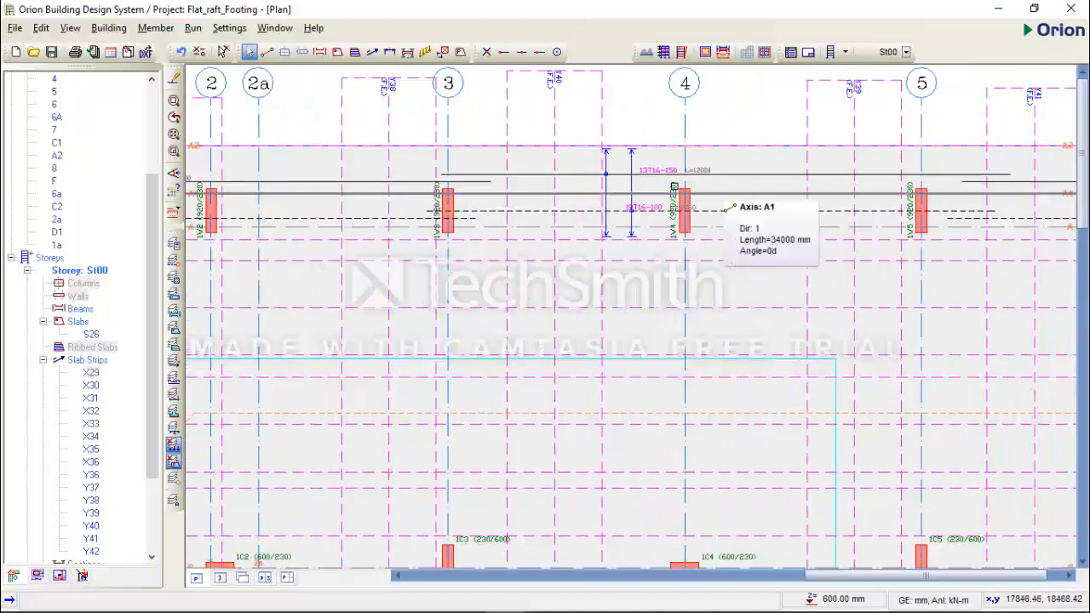
pyautogui.scroll(2, 675, 185)
pyautogui.scroll(-4, 801, 219)
pyautogui.moveTo(1030, 207); pyautogui.dragTo(683, 226, button='middle')
pyautogui.scroll(1, 683, 227)
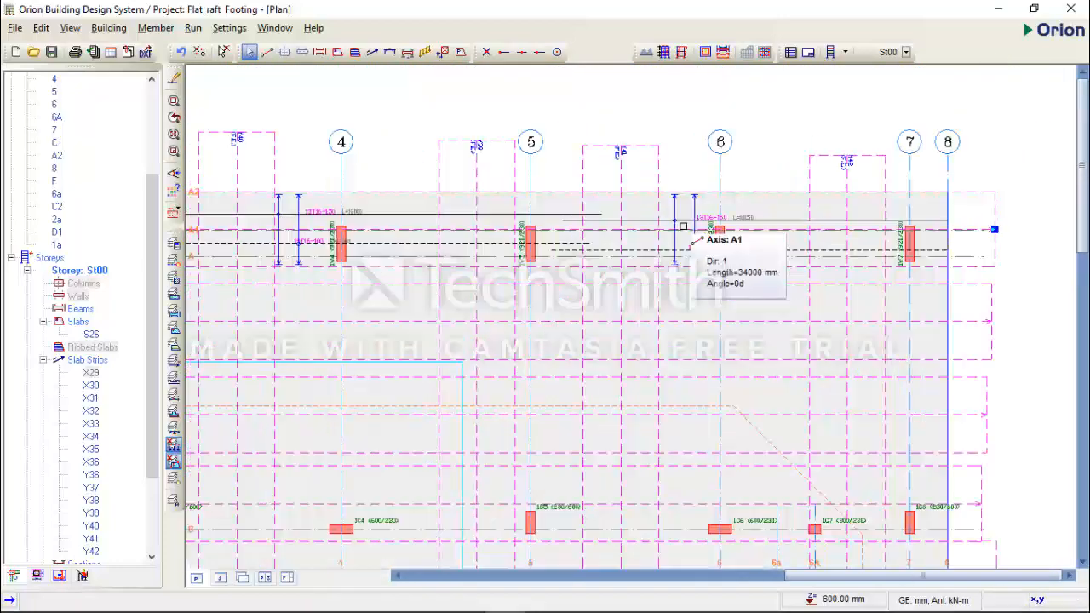
pyautogui.scroll(4, 705, 222)
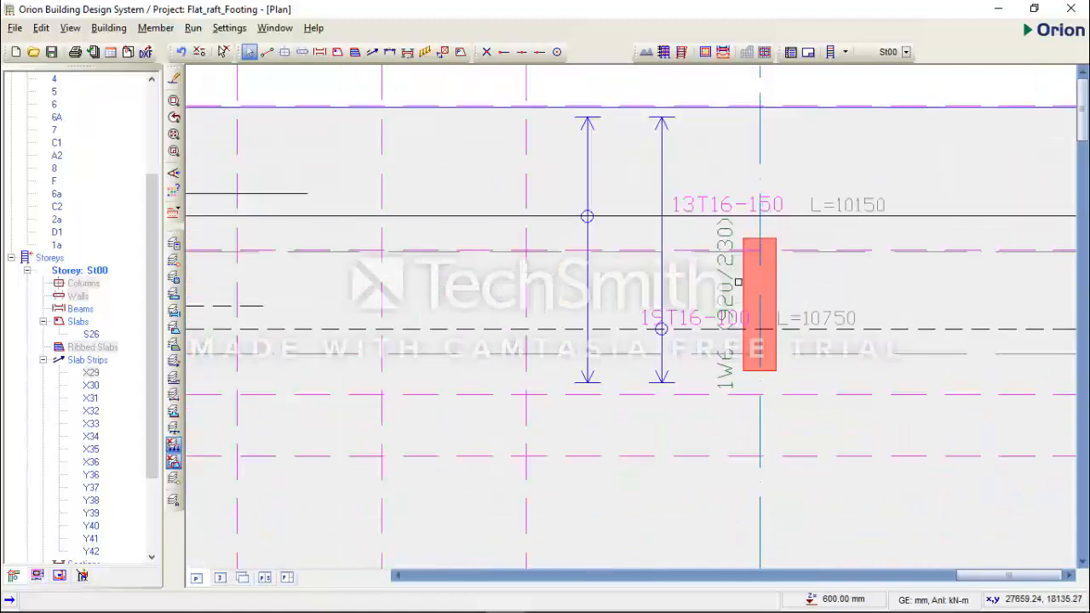
pyautogui.scroll(-6, 737, 282)
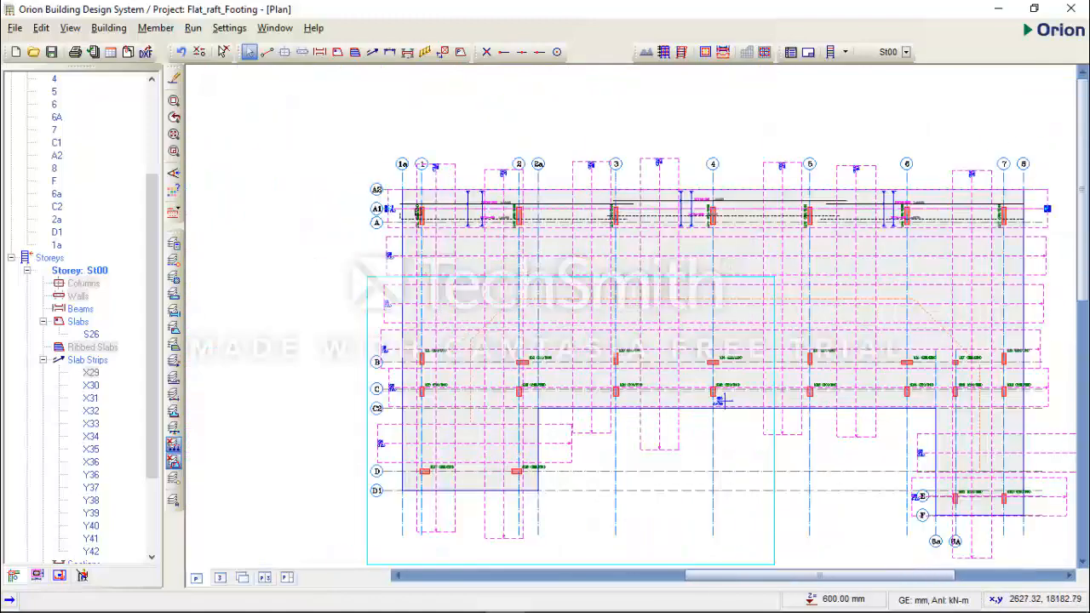
pyautogui.scroll(1, 409, 196)
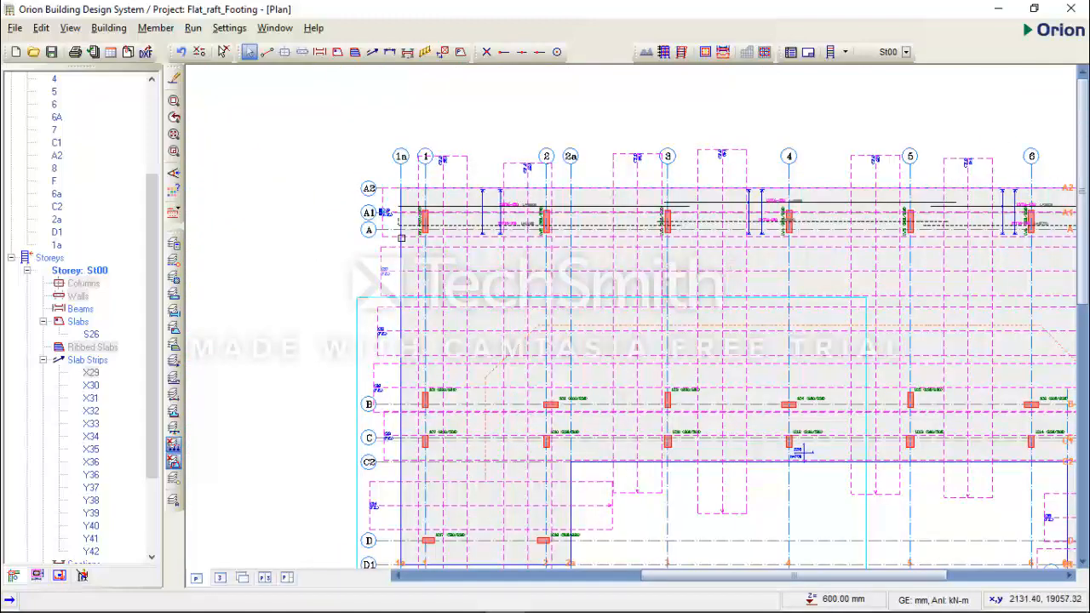
# Update slab strips X30 and X31 one after the other through their properties to generate their reinforcement bars.
pyautogui.click(90, 386)
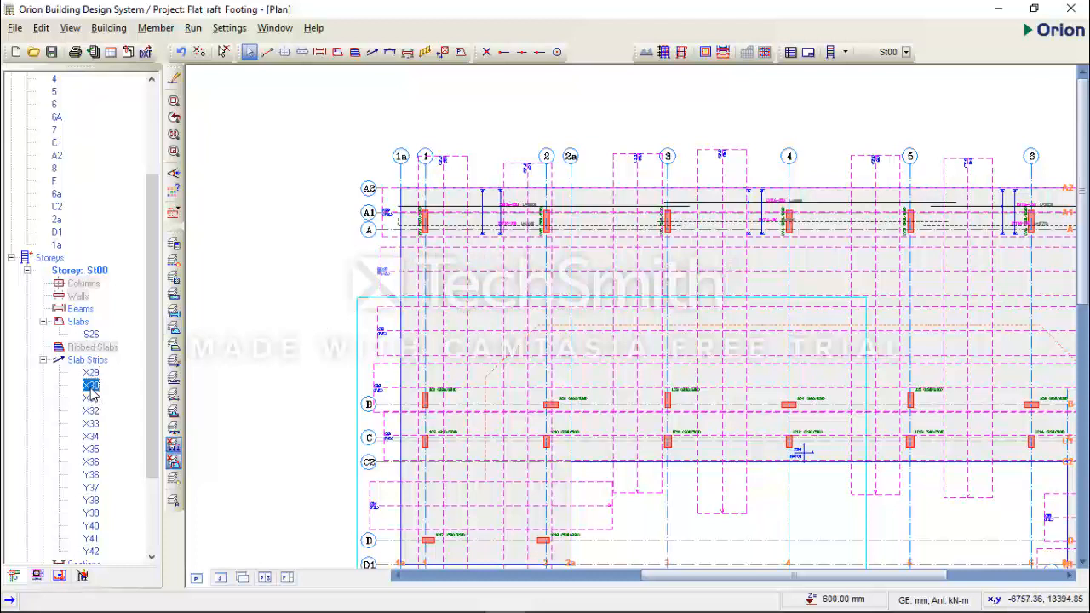
pyautogui.rightClick(92, 393)
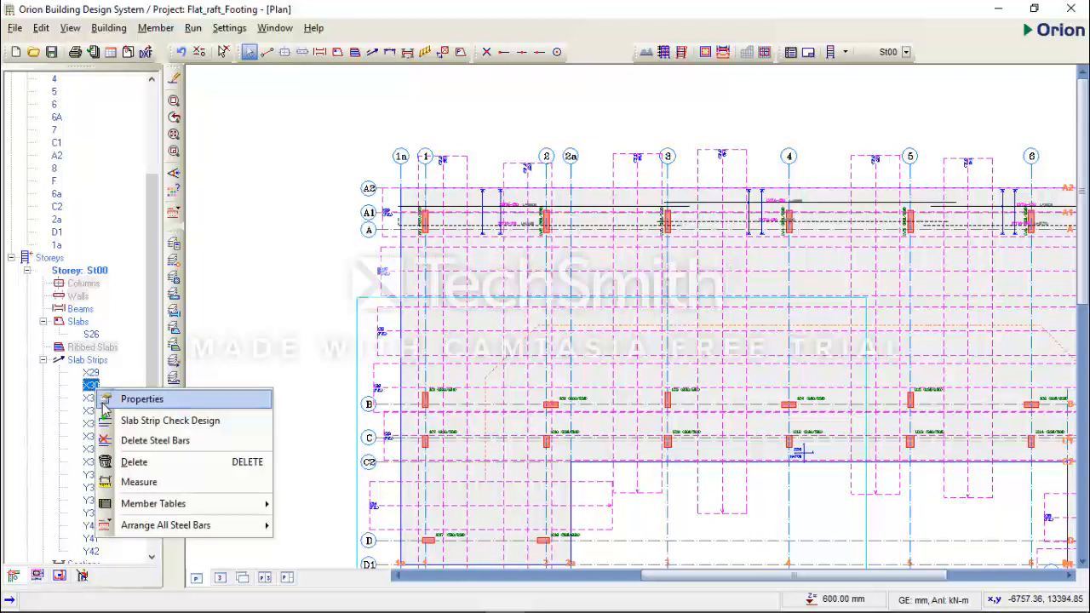
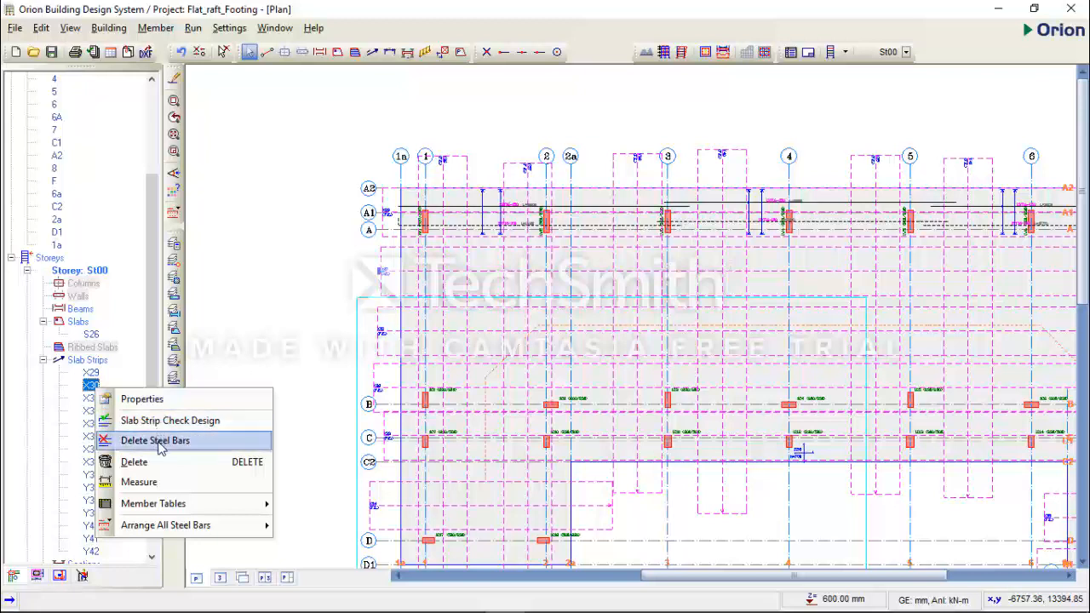
pyautogui.click(155, 400)
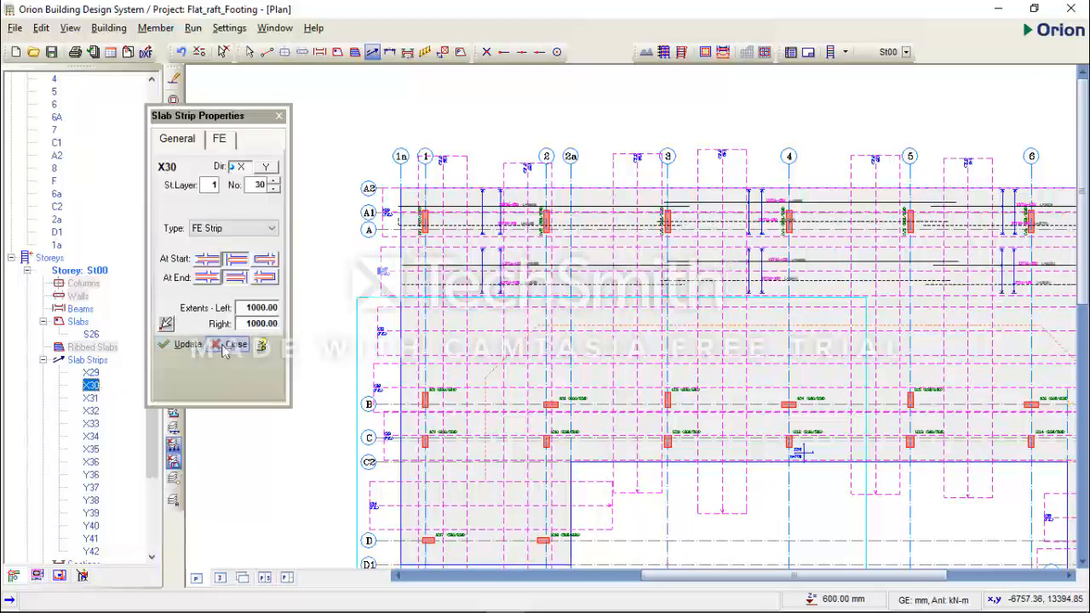
pyautogui.click(224, 352)
pyautogui.rightClick(90, 398)
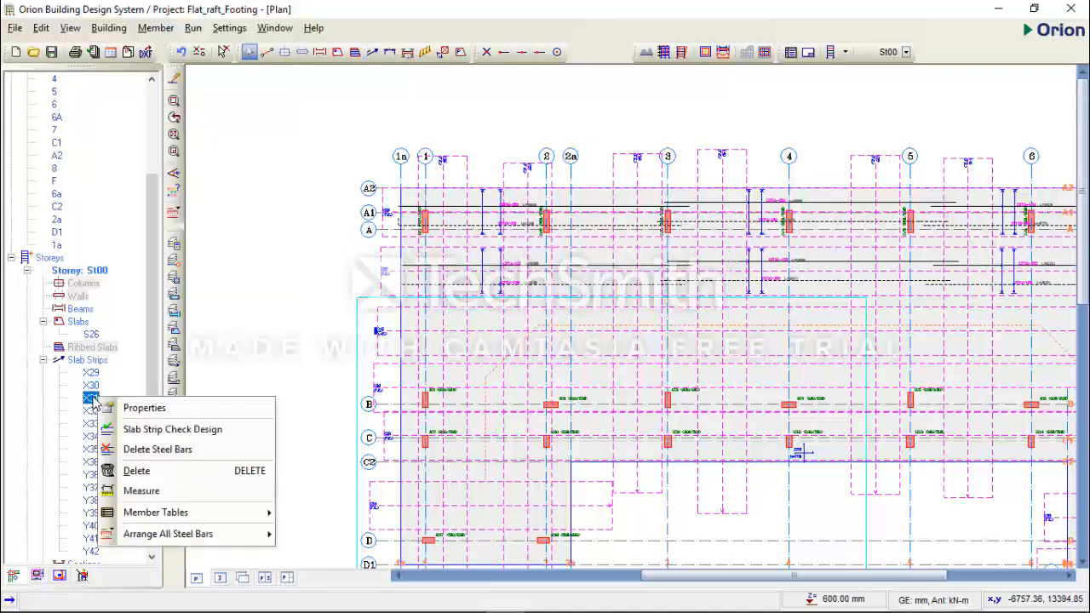
pyautogui.click(138, 409)
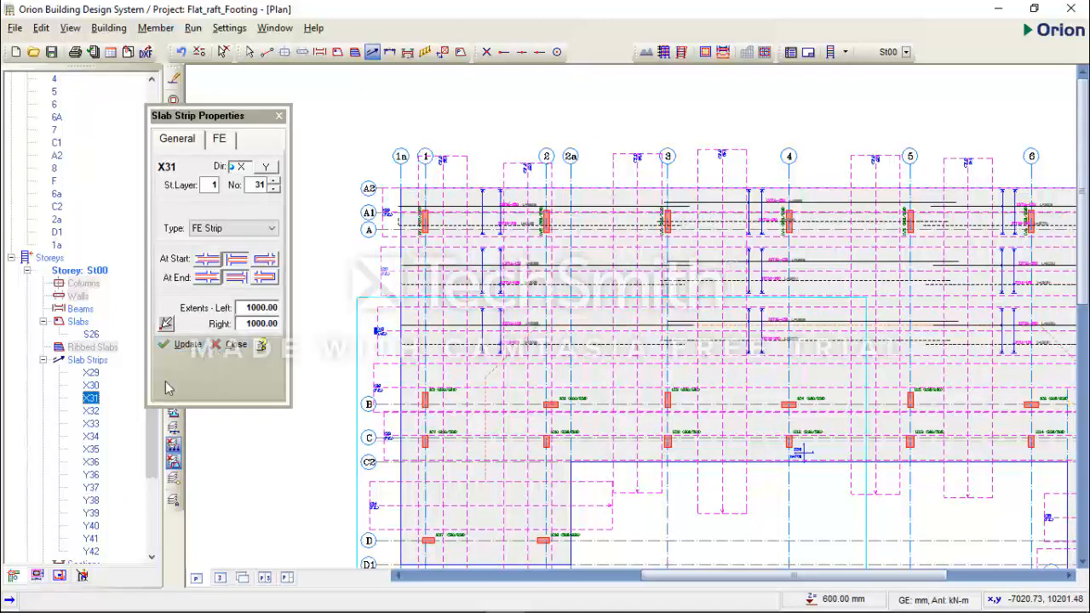
pyautogui.click(236, 344)
# Open the properties of slab strip X32.
pyautogui.click(90, 411)
pyautogui.scroll(-3, 91, 358)
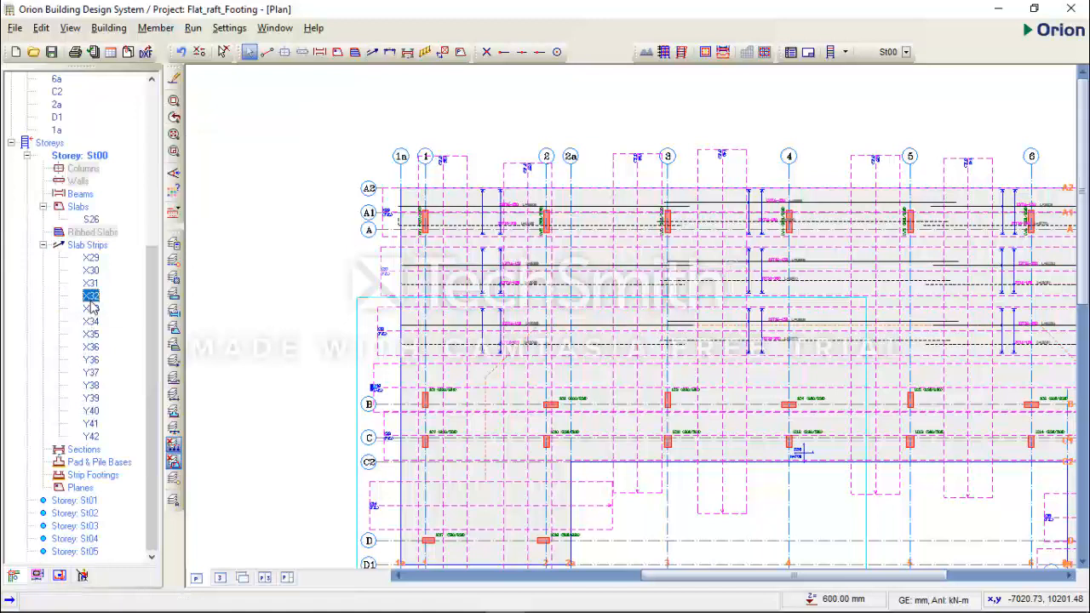
pyautogui.rightClick(92, 307)
pyautogui.click(196, 310)
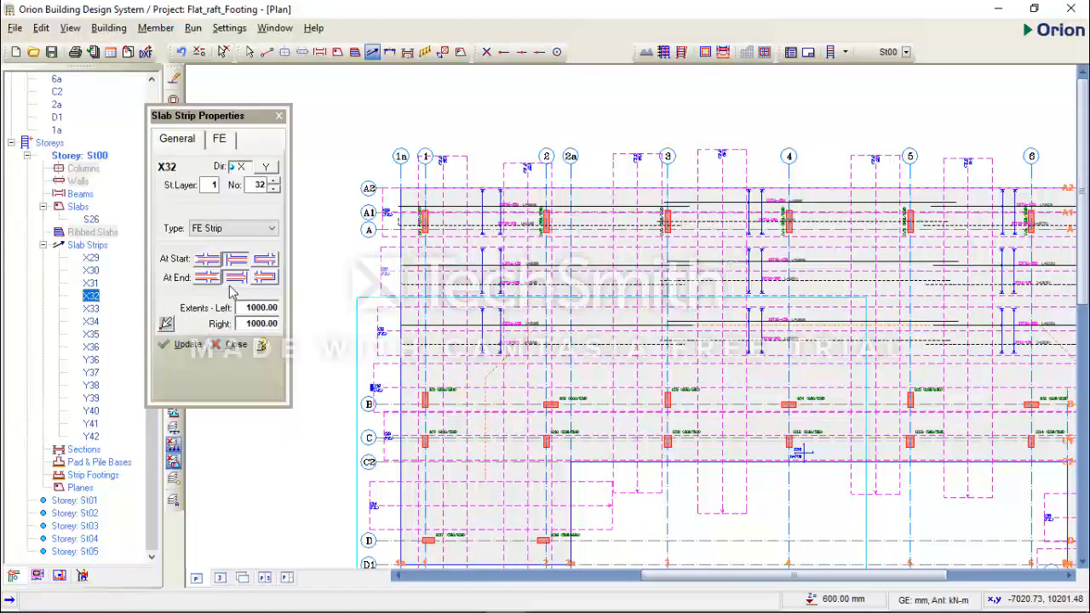
# Update the properties of FE slab strips X32 and X33 to generate their reinforcement bars, closing the properties after each strip.
pyautogui.click(182, 344)
pyautogui.click(233, 344)
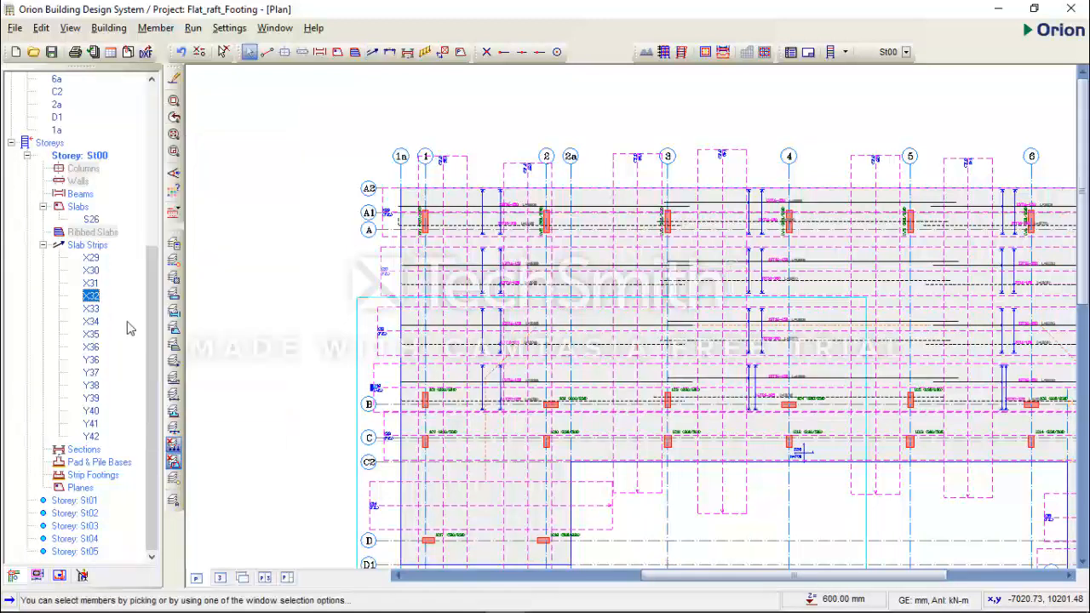
pyautogui.click(90, 309)
pyautogui.rightClick(90, 308)
pyautogui.click(162, 337)
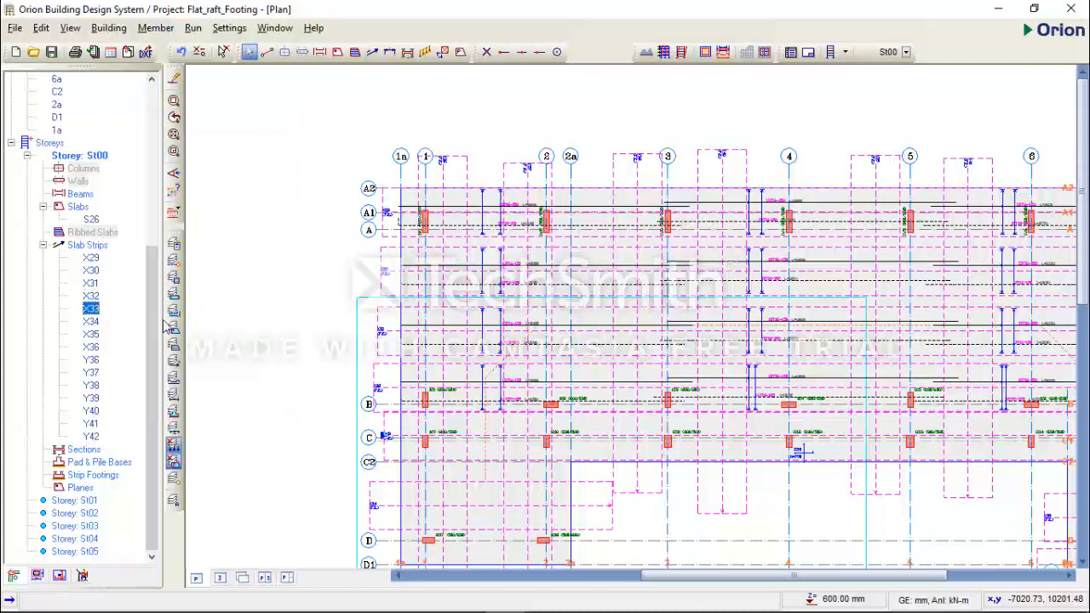
pyautogui.click(168, 326)
pyautogui.click(218, 345)
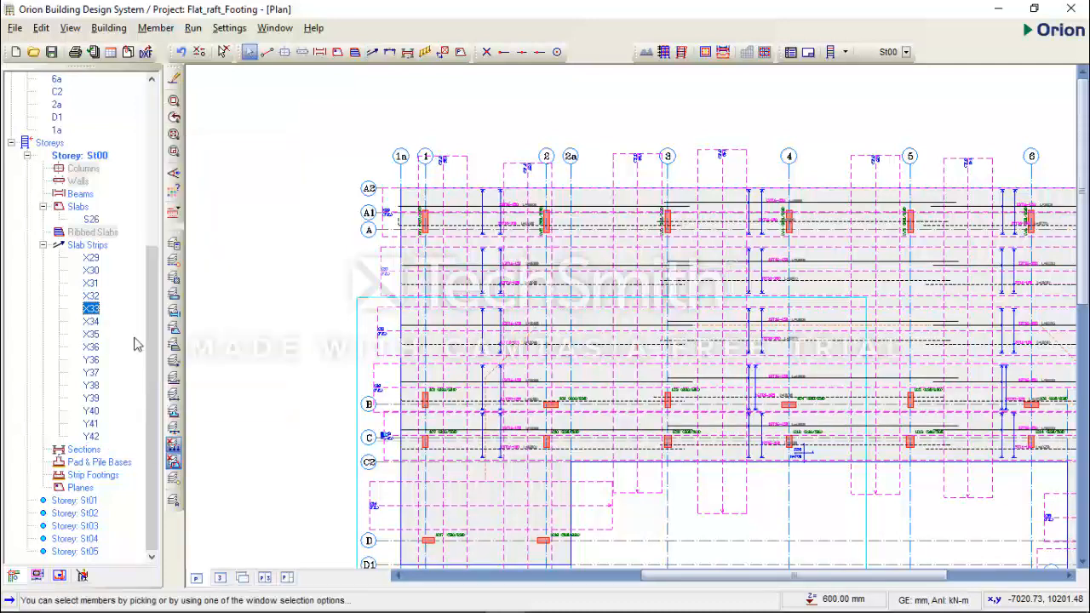
# Update the properties of FE slab strip X34 to generate its reinforcement bars, and close its properties.
pyautogui.click(91, 321)
pyautogui.rightClick(91, 321)
pyautogui.click(140, 337)
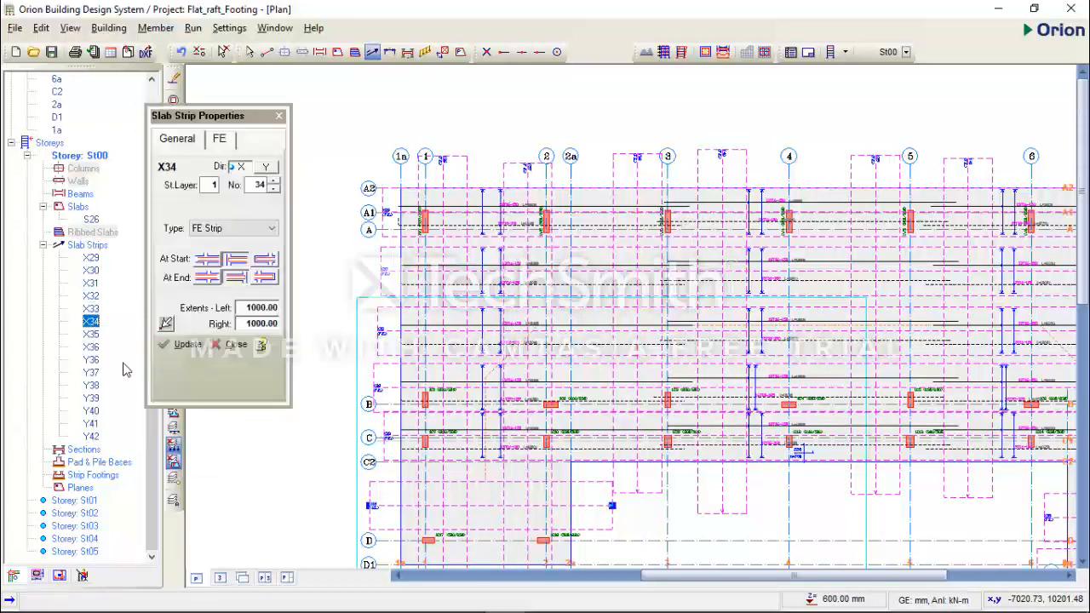
pyautogui.click(188, 344)
pyautogui.click(234, 345)
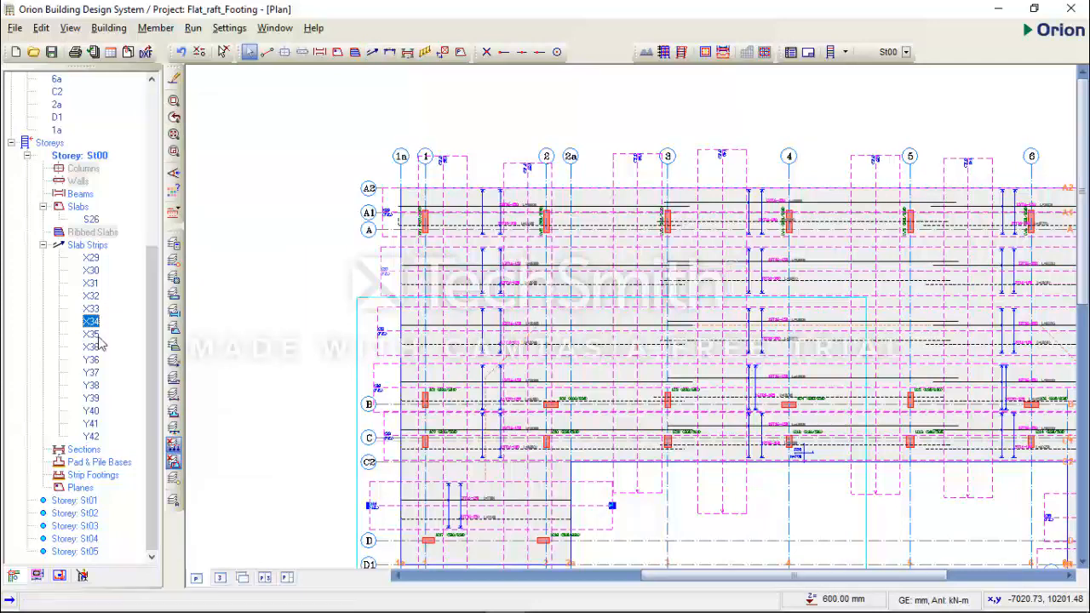
# Update the properties of FE slab strips X35 and X36 to generate their reinforcement bars.
pyautogui.rightClick(92, 334)
pyautogui.click(137, 347)
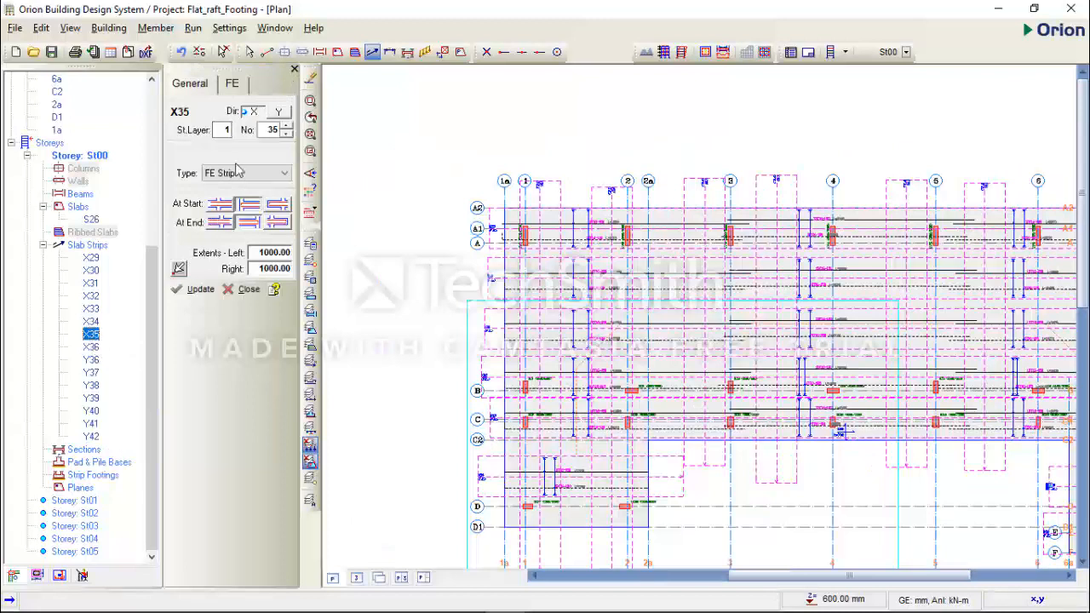
pyautogui.click(200, 290)
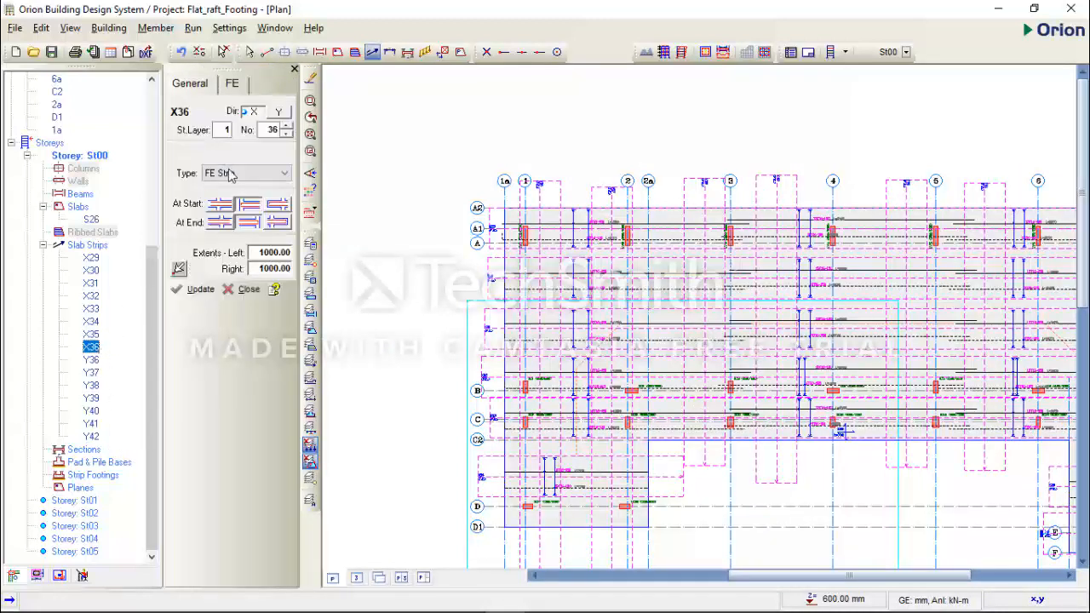
pyautogui.click(179, 292)
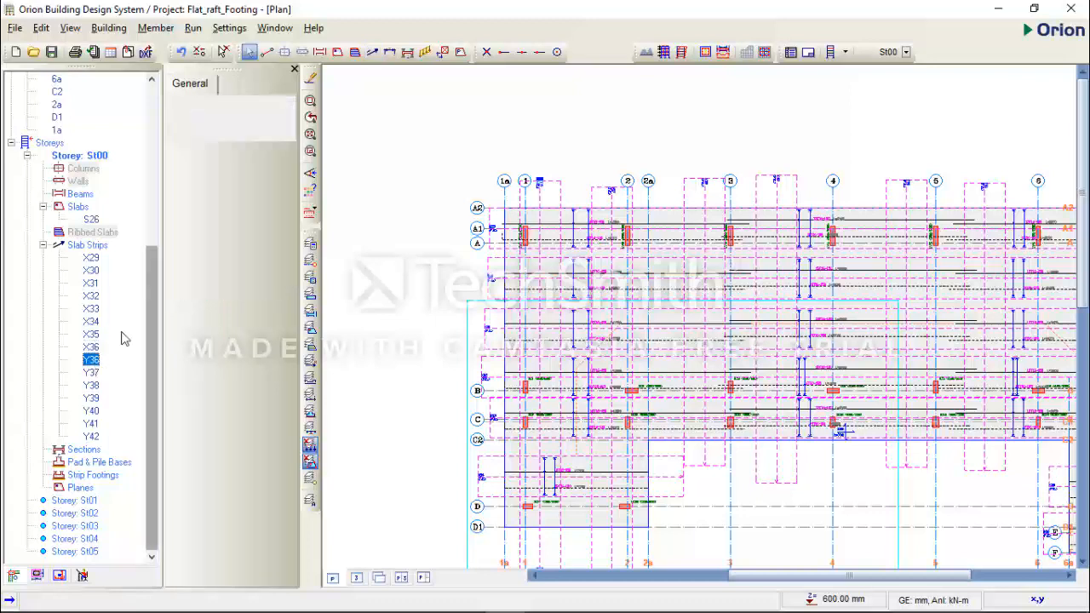
# Generate the reinforcement bars of the Y-direction slab strips Y36 and Y37 by updating their properties.
pyautogui.rightClick(95, 360)
pyautogui.click(128, 372)
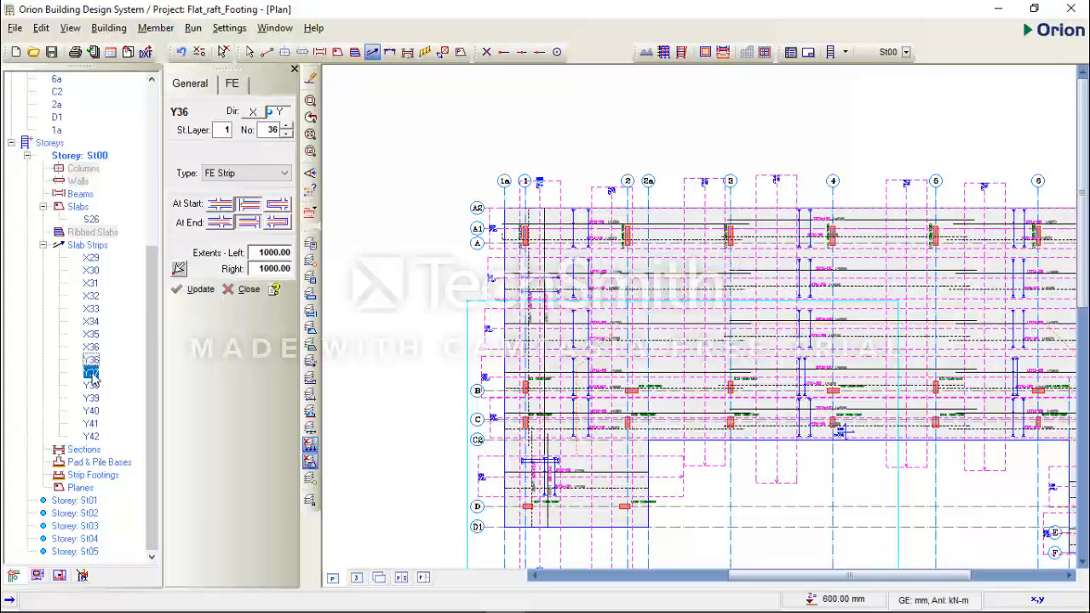
pyautogui.rightClick(94, 377)
pyautogui.click(122, 380)
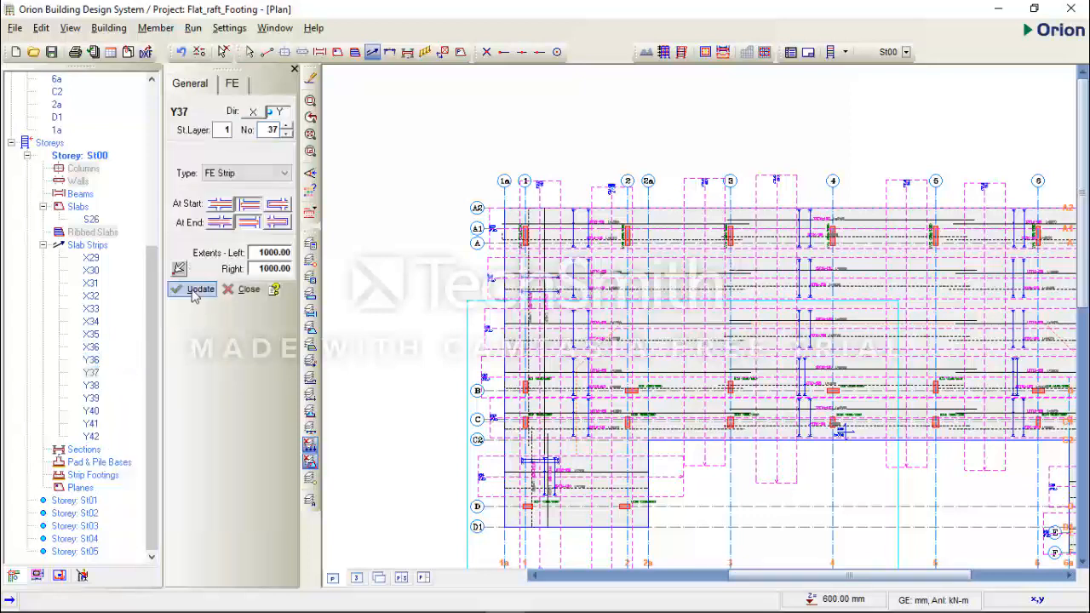
pyautogui.click(195, 291)
# Generate the reinforcement bars of slab strips Y38 and Y39 by updating their properties.
pyautogui.rightClick(107, 383)
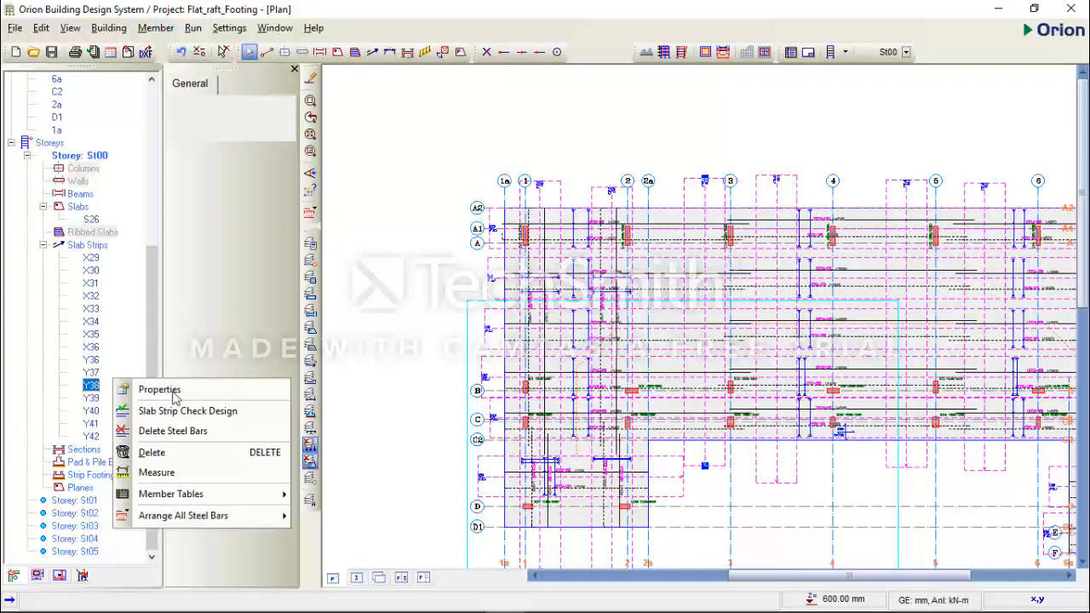
pyautogui.click(161, 388)
pyautogui.click(198, 291)
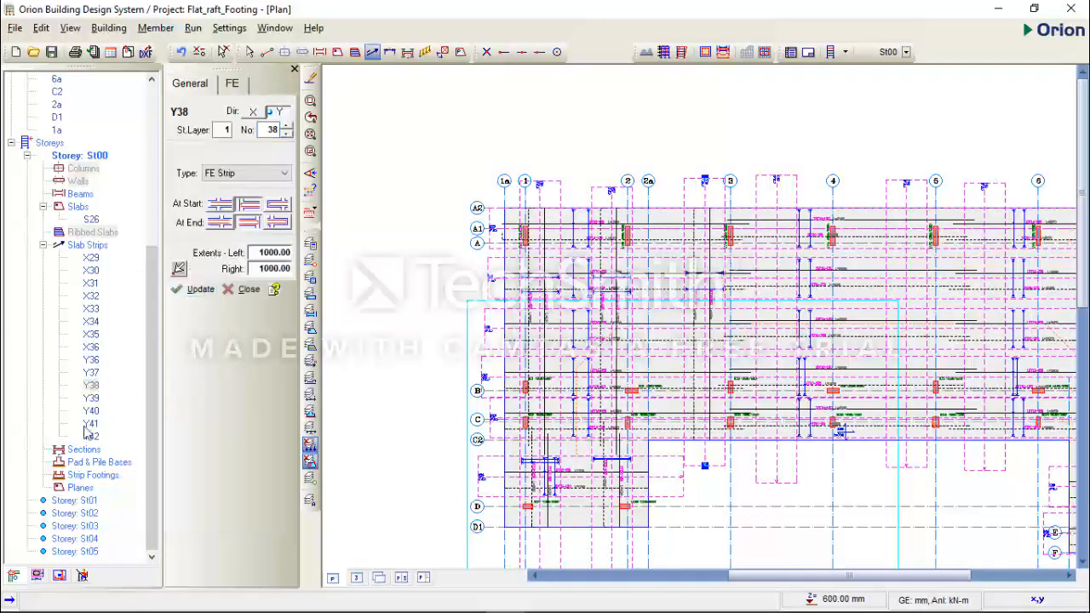
pyautogui.rightClick(91, 401)
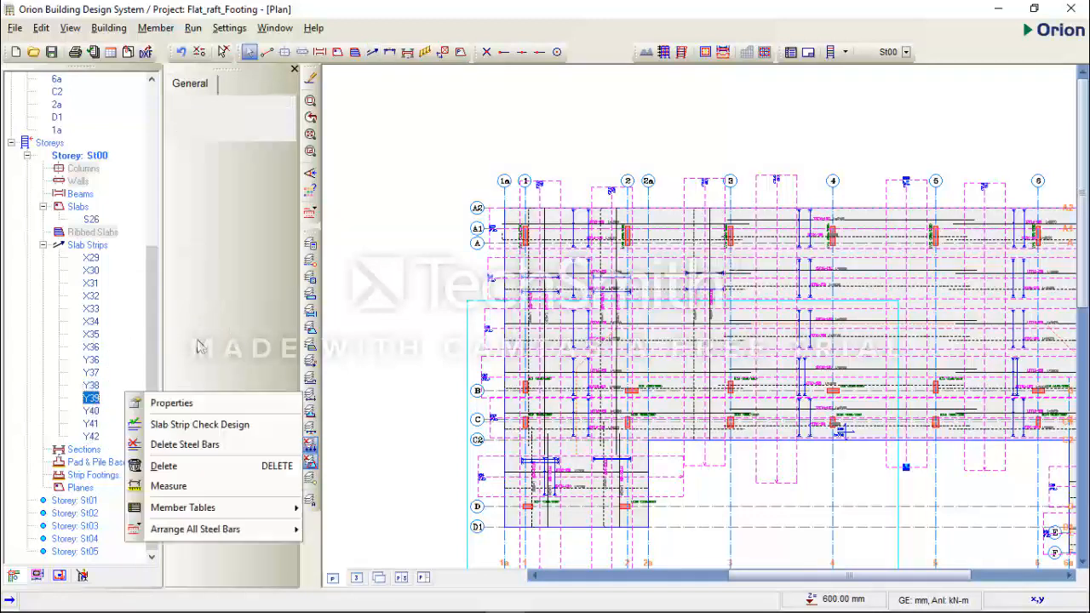
pyautogui.click(189, 401)
pyautogui.click(197, 291)
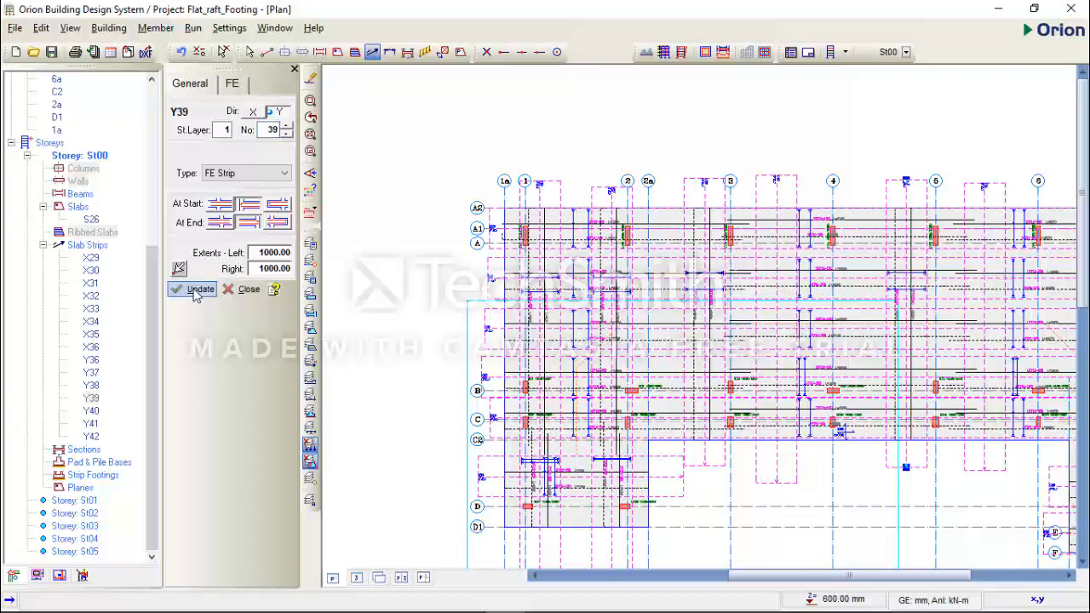
# Generate the reinforcement bars of slab strips Y40 and Y41 by updating their properties.
pyautogui.rightClick(95, 414)
pyautogui.click(180, 418)
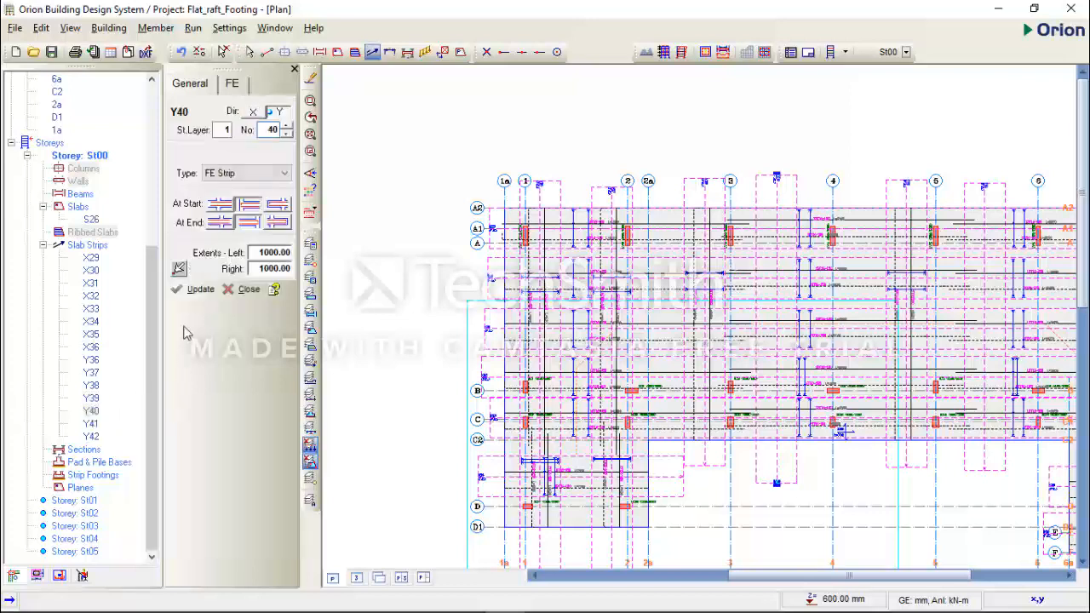
pyautogui.click(191, 290)
pyautogui.rightClick(92, 423)
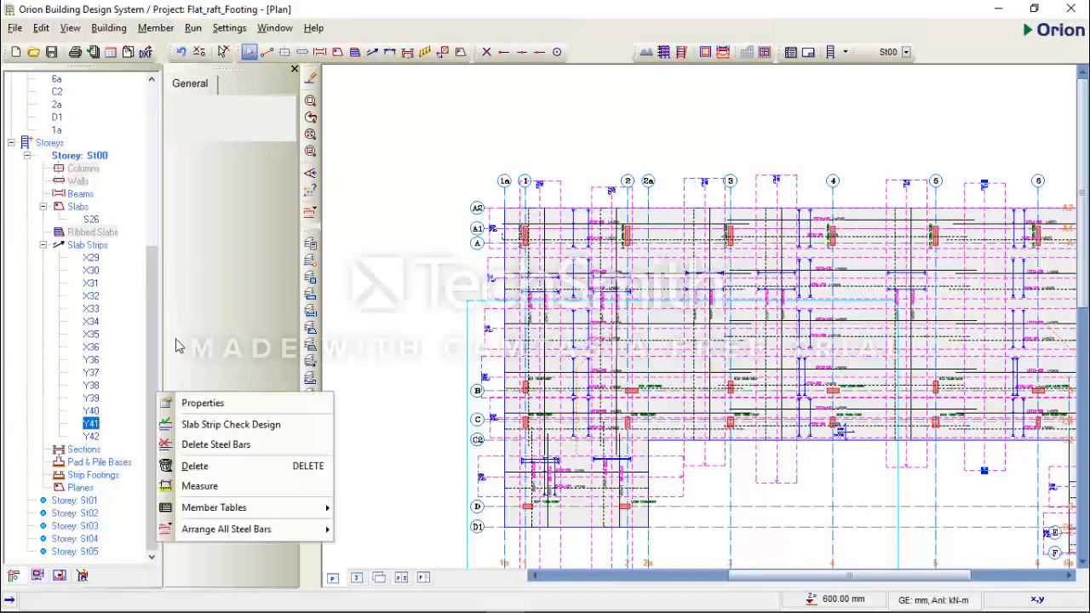
pyautogui.click(183, 401)
pyautogui.click(192, 291)
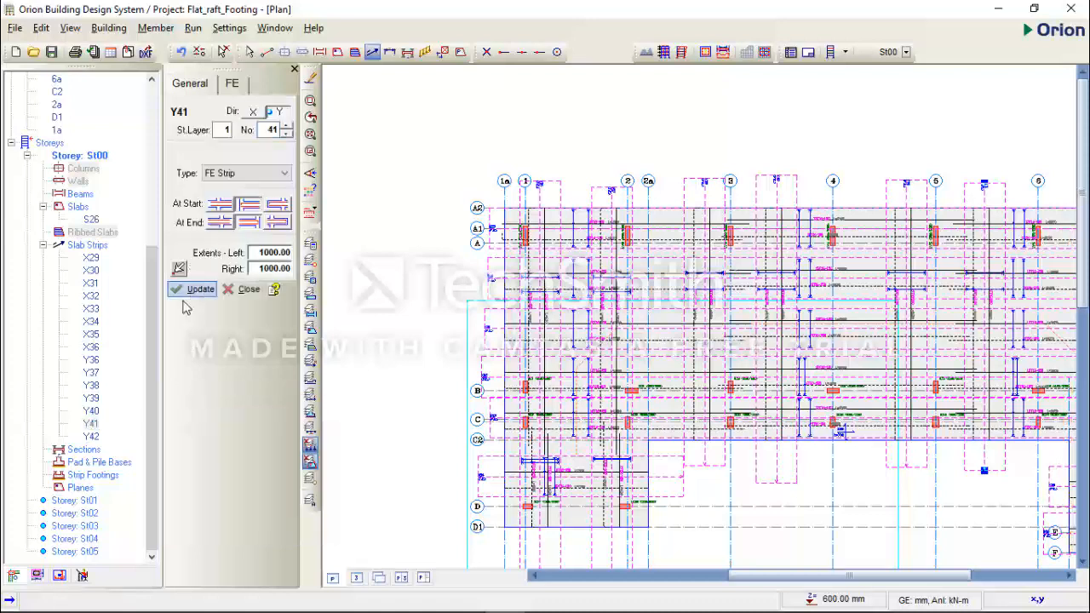
# Update slab strip Y42 to generate its reinforcement bars and close the slab strip properties.
pyautogui.rightClick(91, 436)
pyautogui.click(183, 404)
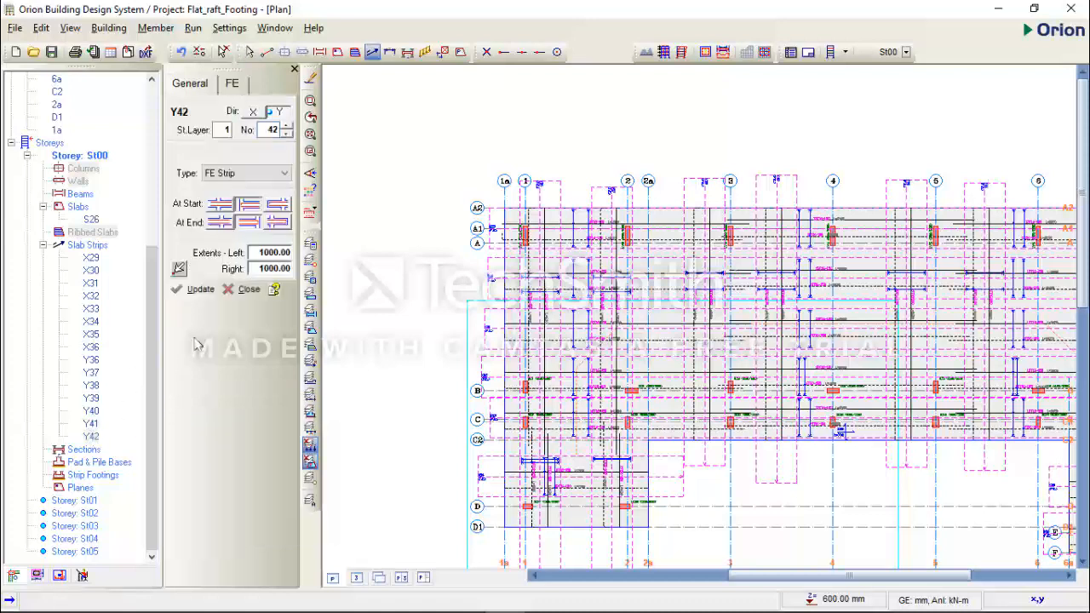
pyautogui.click(195, 291)
pyautogui.click(240, 293)
# Examine the generated bar sizes, spacings and lengths around axes 1 and 2, from axis A2 down to D1.
pyautogui.moveTo(440, 340); pyautogui.dragTo(421, 262, button='middle')
pyautogui.moveTo(578, 221); pyautogui.dragTo(552, 287, button='middle')
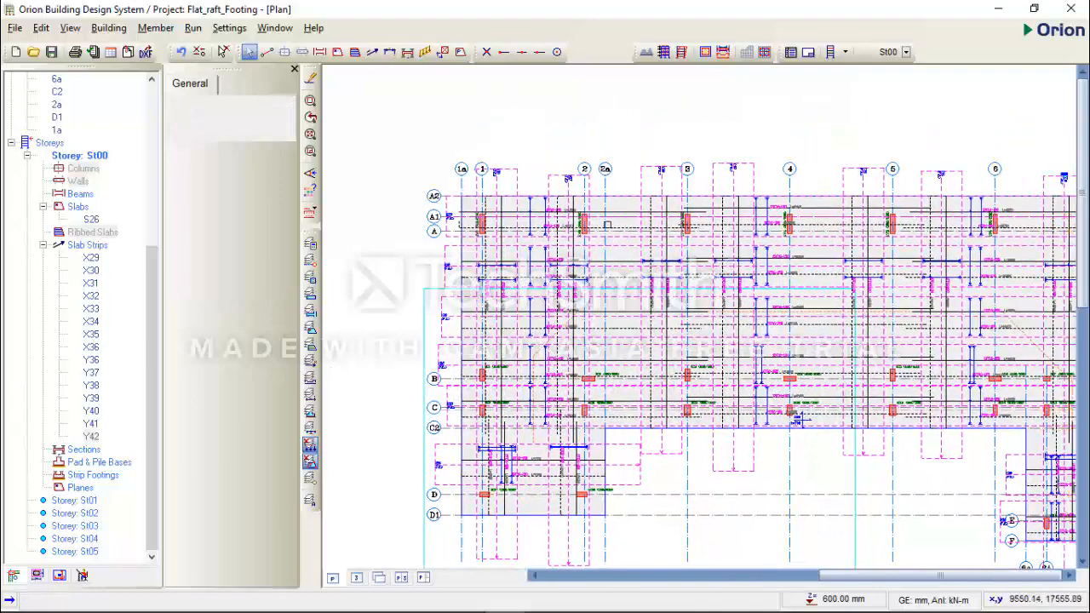
pyautogui.scroll(1, 560, 203)
pyautogui.scroll(2, 565, 217)
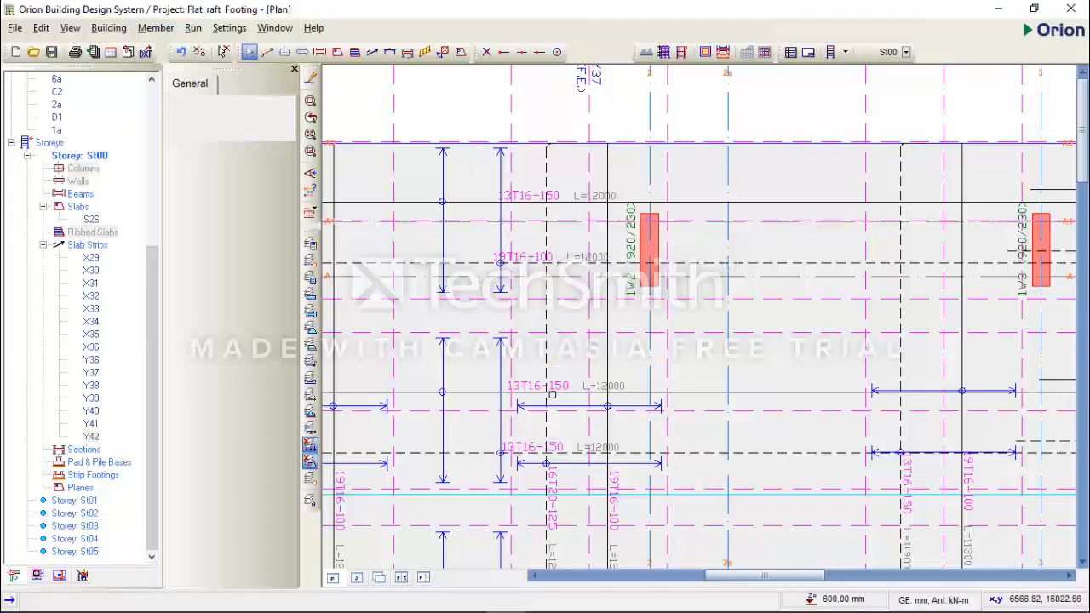
pyautogui.moveTo(569, 502); pyautogui.dragTo(593, 319, button='middle')
pyautogui.scroll(-2, 594, 318)
pyautogui.moveTo(580, 552); pyautogui.dragTo(570, 350, button='middle')
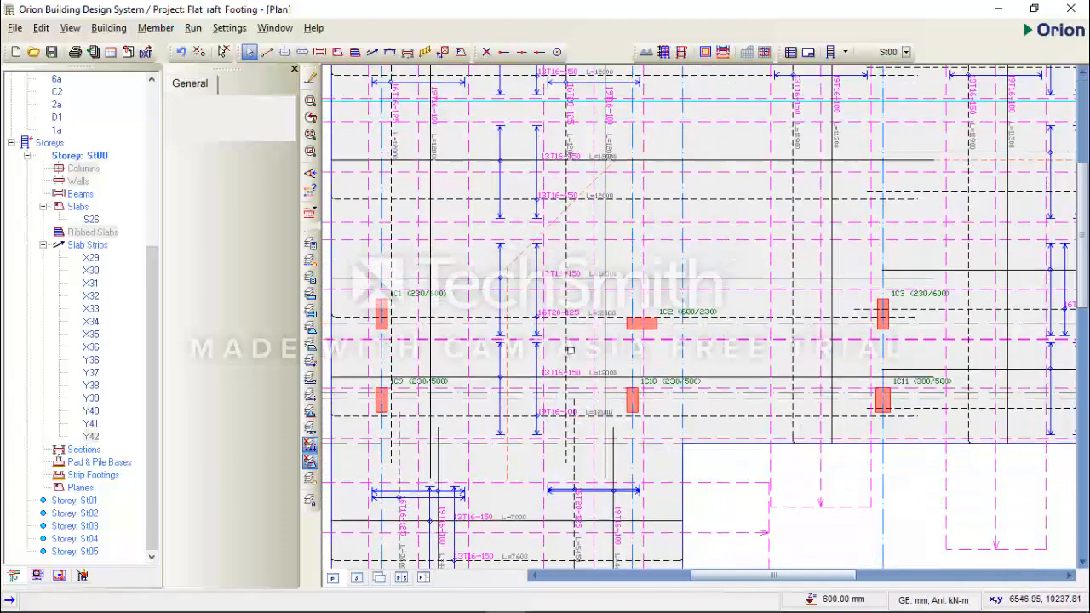
pyautogui.moveTo(568, 411); pyautogui.dragTo(570, 289, button='middle')
pyautogui.scroll(2, 569, 302)
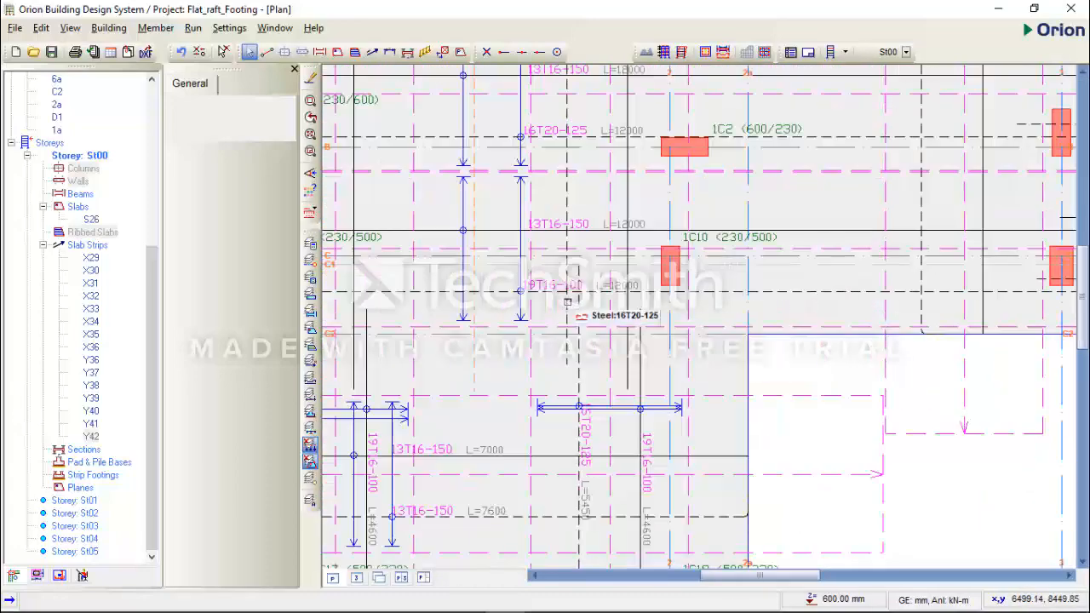
pyautogui.scroll(3, 567, 302)
pyautogui.scroll(-5, 567, 302)
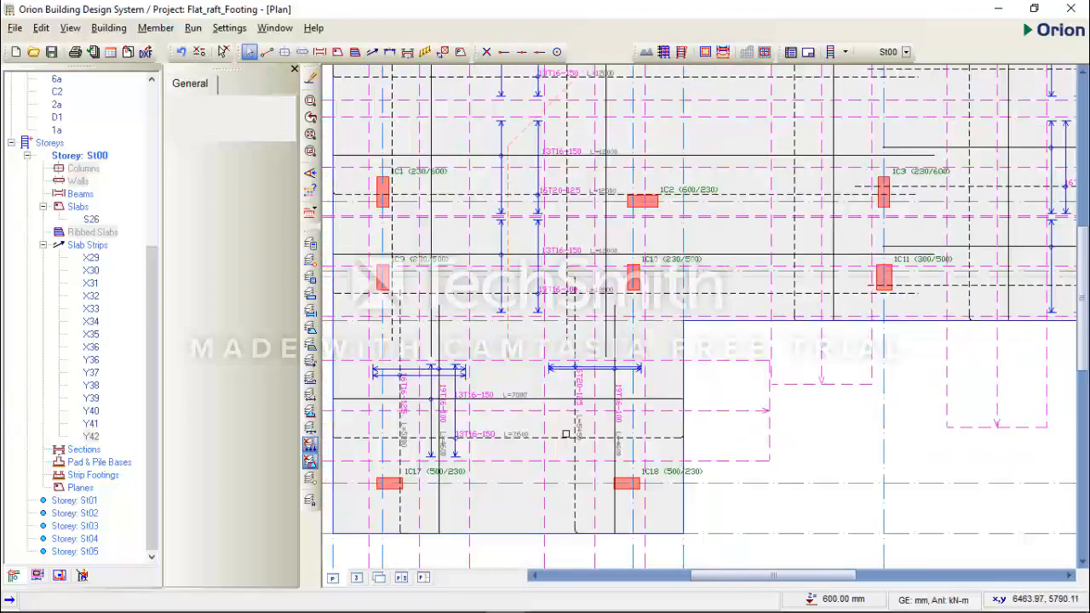
pyautogui.moveTo(566, 434); pyautogui.dragTo(564, 383, button='middle')
# Examine the generated bar labels in both directions between axes 3 and 5, from axis A2 down to C2.
pyautogui.moveTo(552, 425); pyautogui.dragTo(471, 472, button='middle')
pyautogui.scroll(-1, 493, 464)
pyautogui.scroll(-1, 471, 470)
pyautogui.scroll(-1, 507, 335)
pyautogui.moveTo(507, 335); pyautogui.dragTo(573, 384, button='middle')
pyautogui.scroll(1, 705, 289)
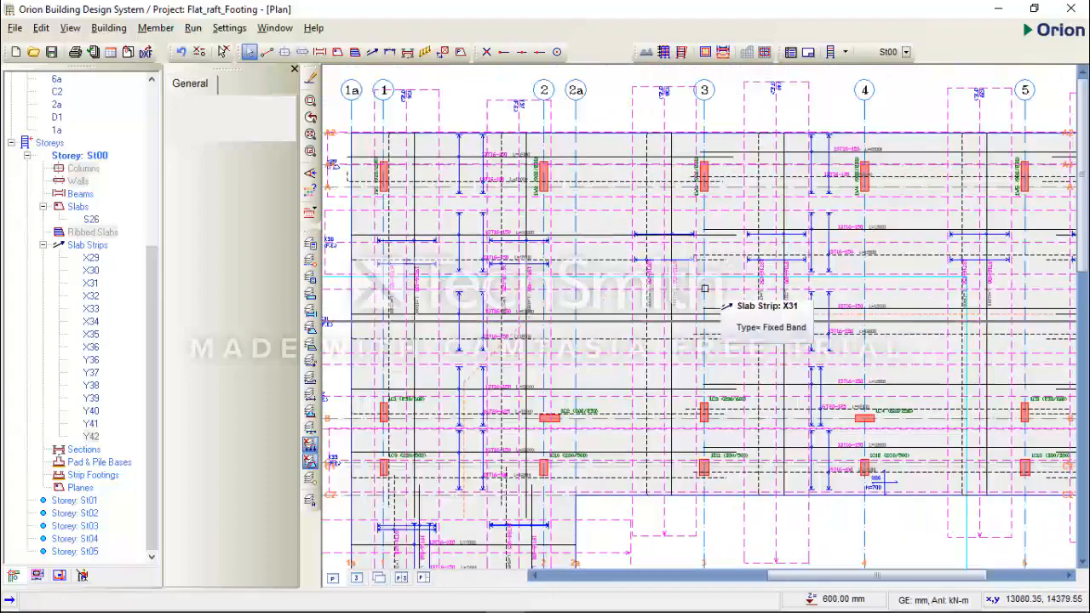
pyautogui.moveTo(782, 224); pyautogui.dragTo(697, 227, button='middle')
pyautogui.moveTo(780, 190); pyautogui.dragTo(735, 191, button='middle')
pyautogui.scroll(2, 730, 170)
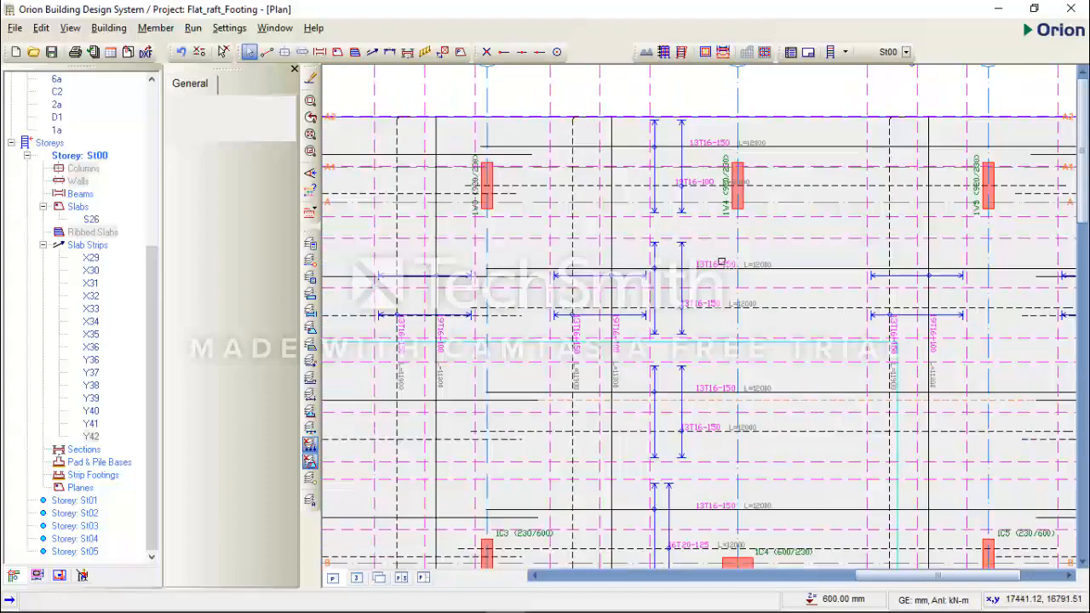
pyautogui.moveTo(737, 307); pyautogui.dragTo(721, 160, button='middle')
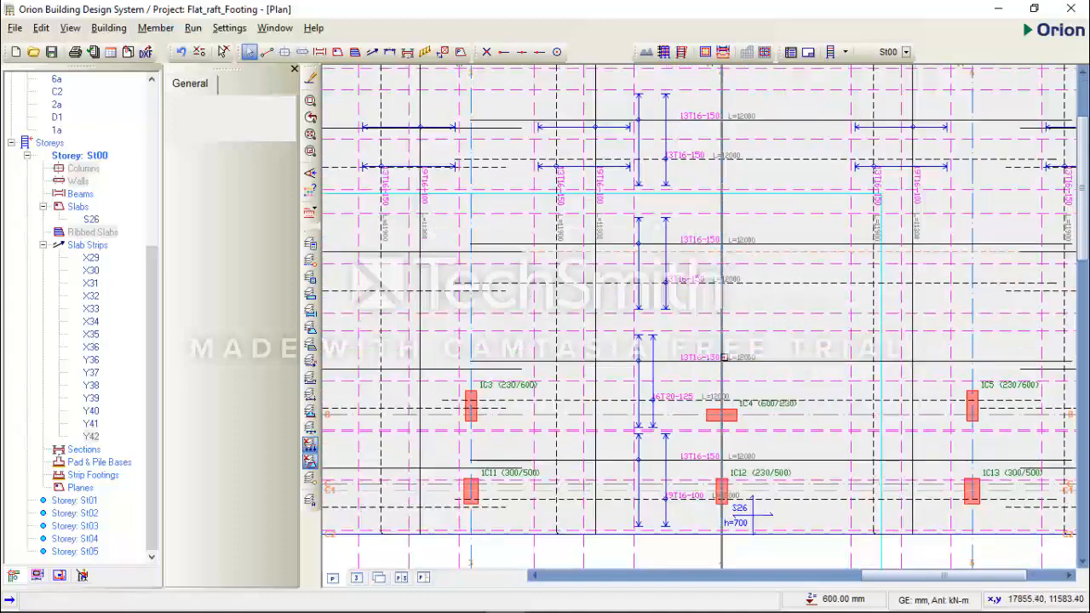
pyautogui.moveTo(724, 357); pyautogui.dragTo(704, 287, button='middle')
pyautogui.scroll(-2, 709, 337)
# Examine the generated bar labels between axes 5 and 8, including the lower wing with strips X35, X36 and Y42.
pyautogui.moveTo(710, 380); pyautogui.dragTo(514, 488, button='middle')
pyautogui.moveTo(753, 297); pyautogui.dragTo(622, 312, button='middle')
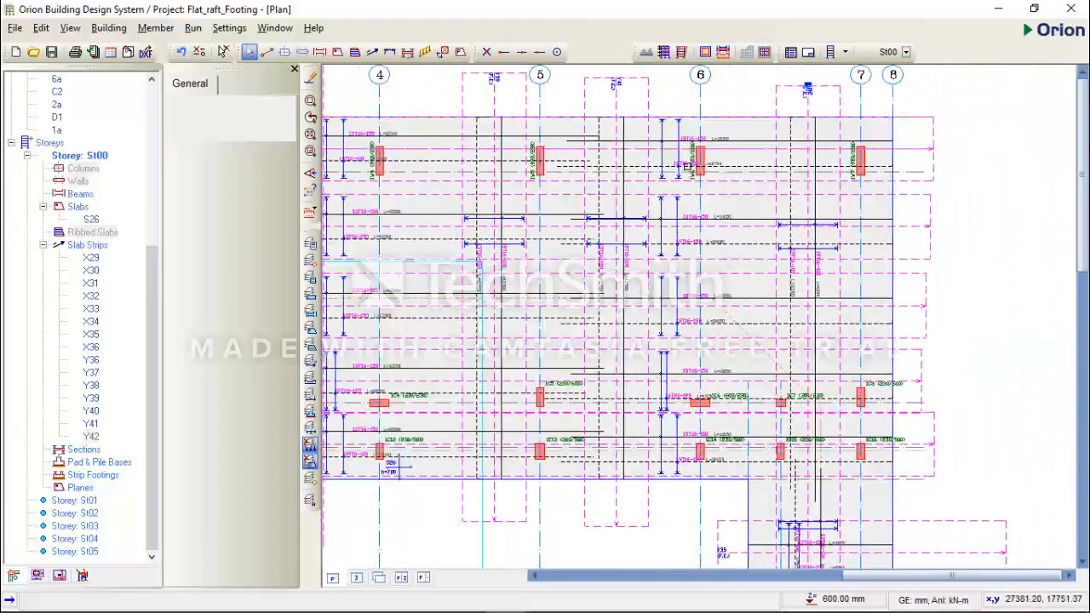
pyautogui.scroll(3, 688, 166)
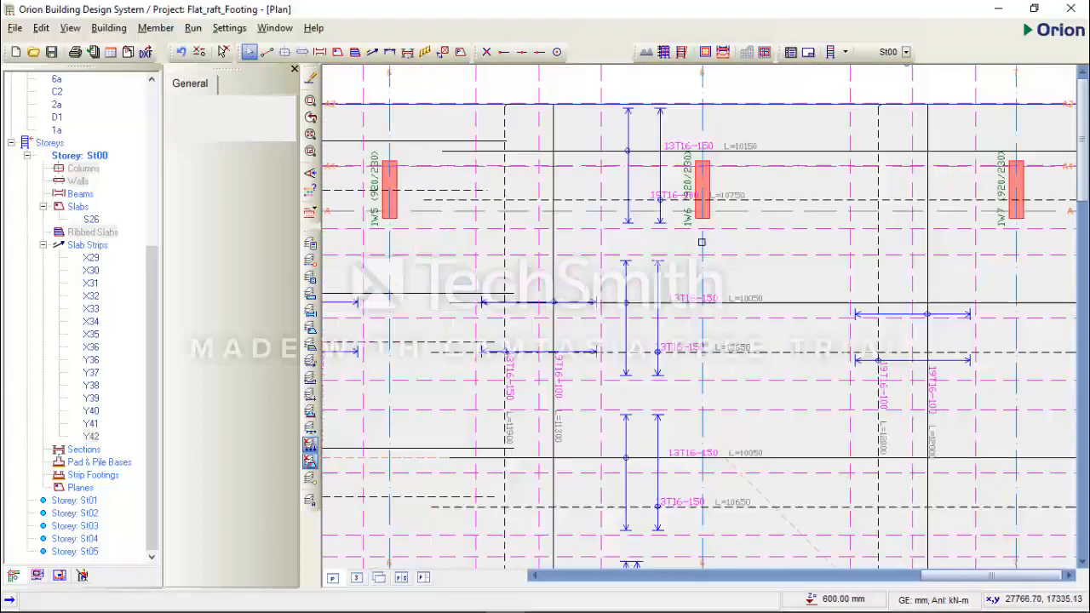
pyautogui.moveTo(714, 373); pyautogui.dragTo(713, 229, button='middle')
pyautogui.moveTo(713, 273); pyautogui.dragTo(708, 164, button='middle')
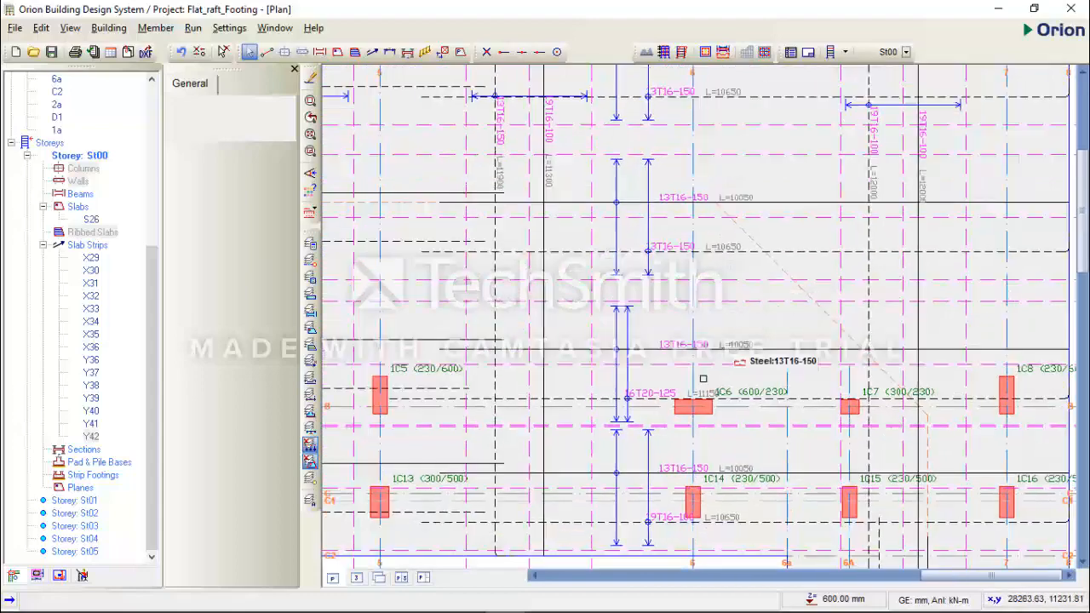
pyautogui.moveTo(691, 393); pyautogui.dragTo(690, 266, button='middle')
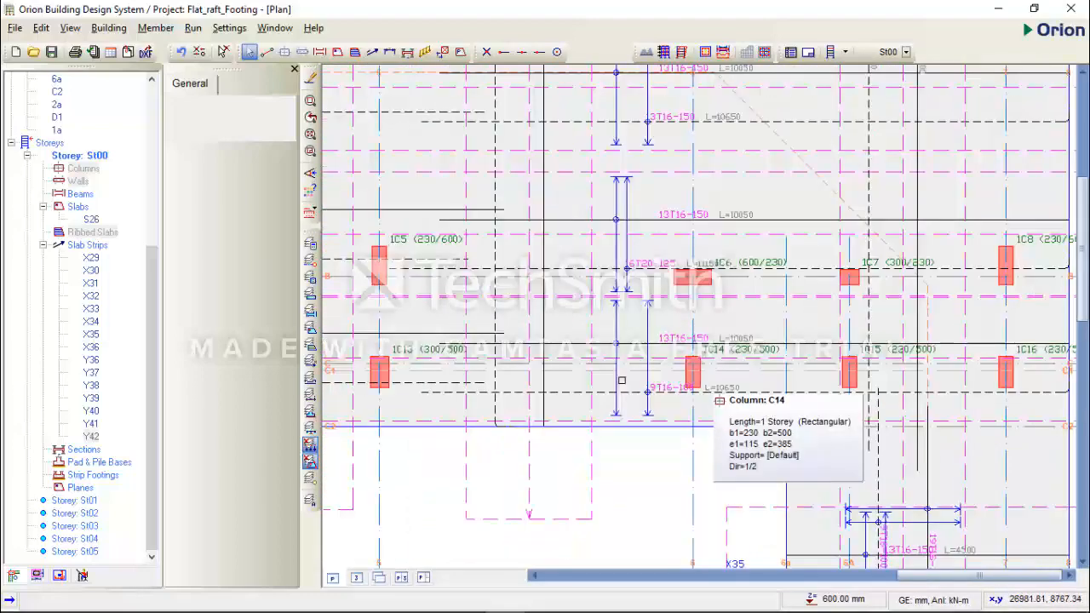
pyautogui.scroll(-5, 686, 395)
pyautogui.scroll(5, 639, 478)
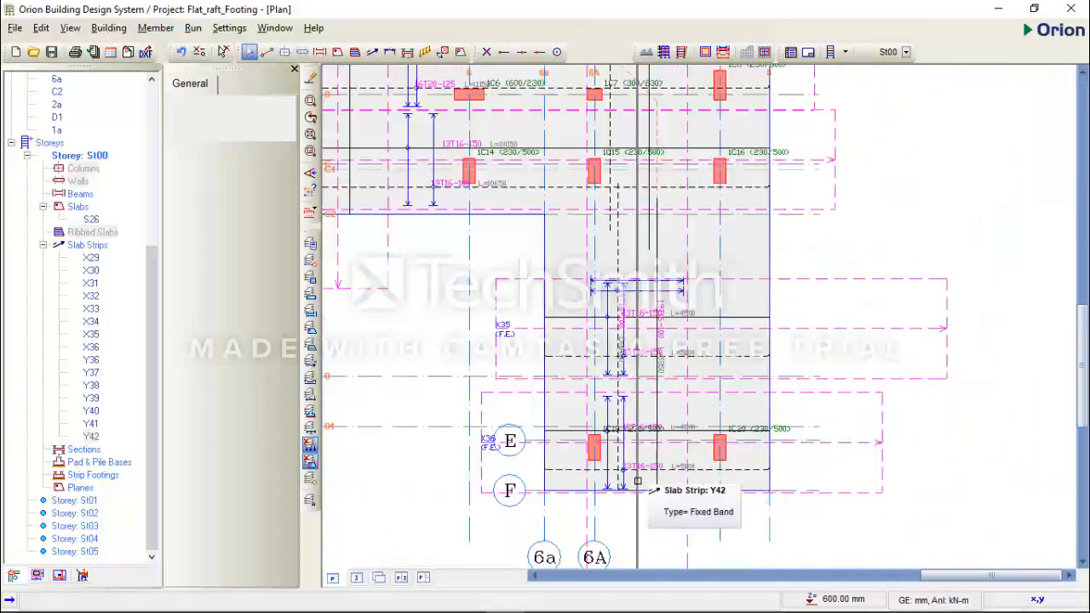
pyautogui.moveTo(673, 413); pyautogui.dragTo(683, 552, button='middle')
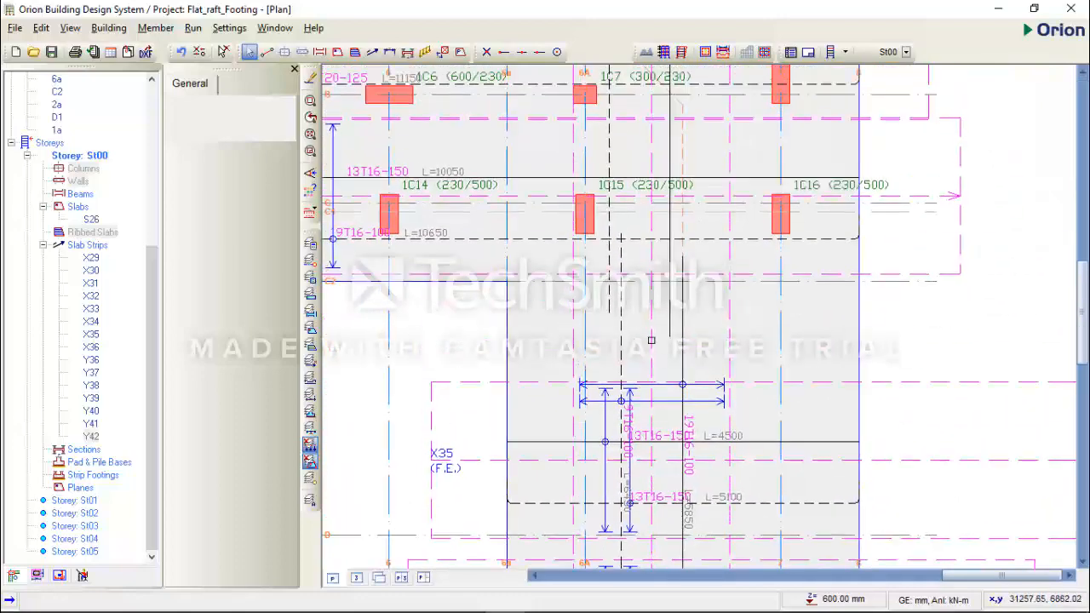
pyautogui.moveTo(652, 342); pyautogui.dragTo(670, 494, button='middle')
pyautogui.moveTo(667, 370); pyautogui.dragTo(682, 483, button='middle')
pyautogui.scroll(-3, 667, 379)
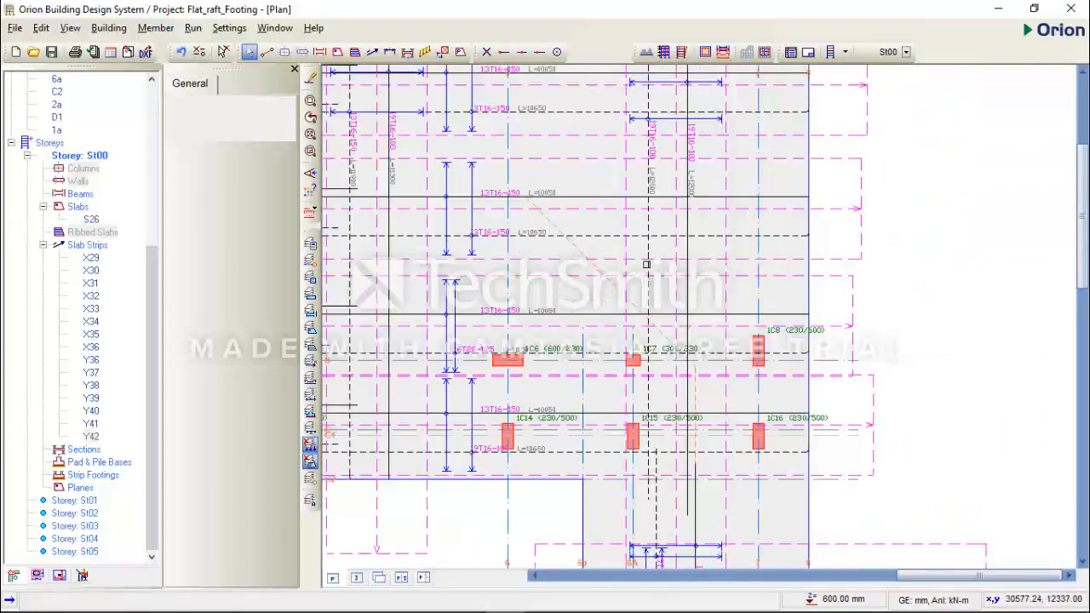
pyautogui.scroll(3, 672, 280)
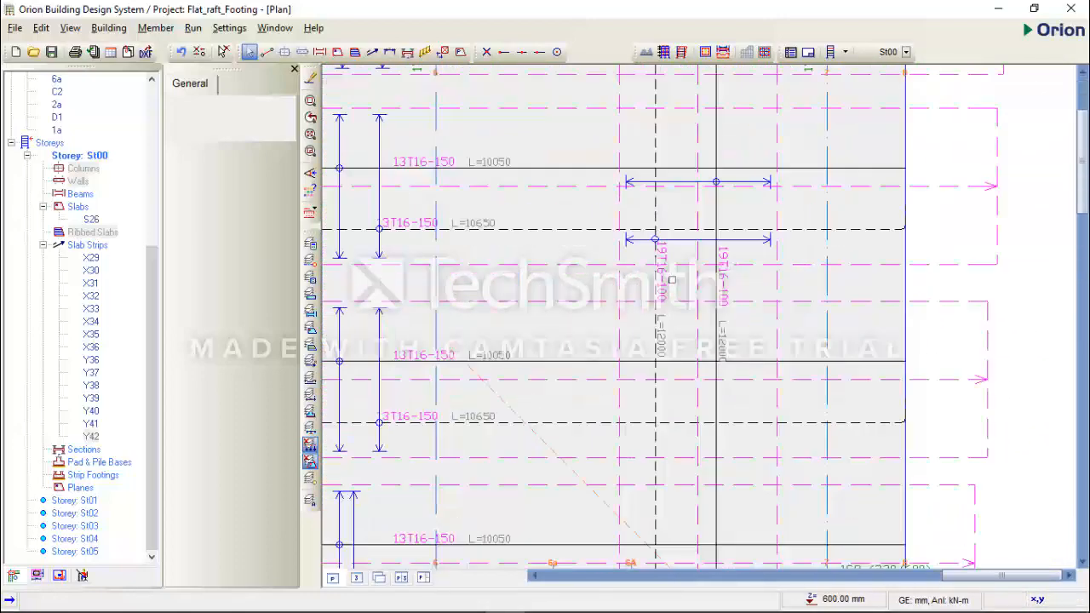
pyautogui.scroll(-1, 707, 287)
pyautogui.scroll(-3, 729, 292)
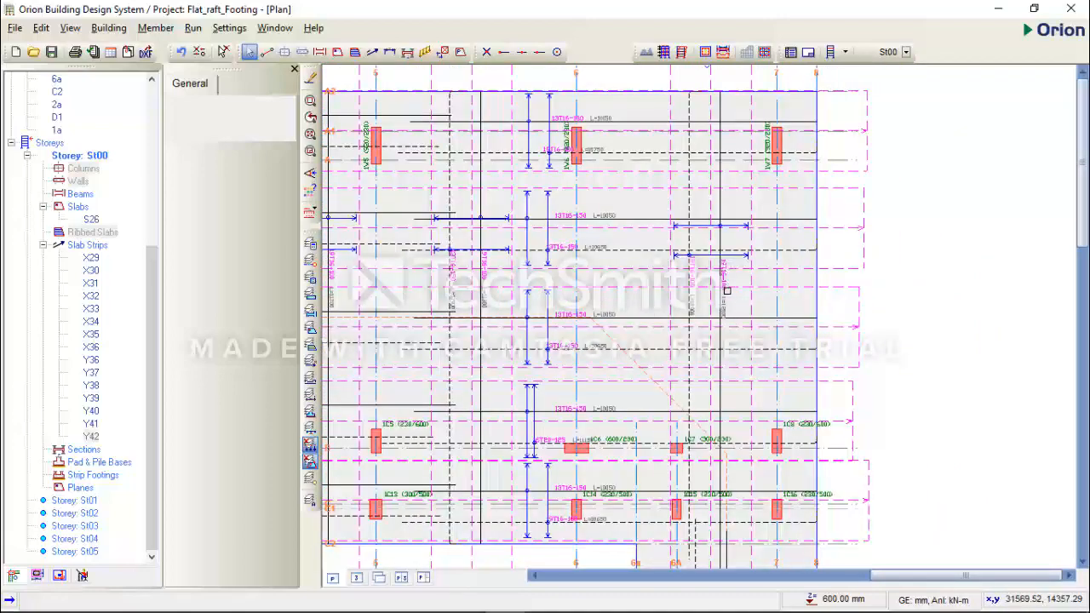
# Examine the bars of strips X29 to X32 around axes 1 to 3 and across the whole raft plan.
pyautogui.scroll(-3, 724, 286)
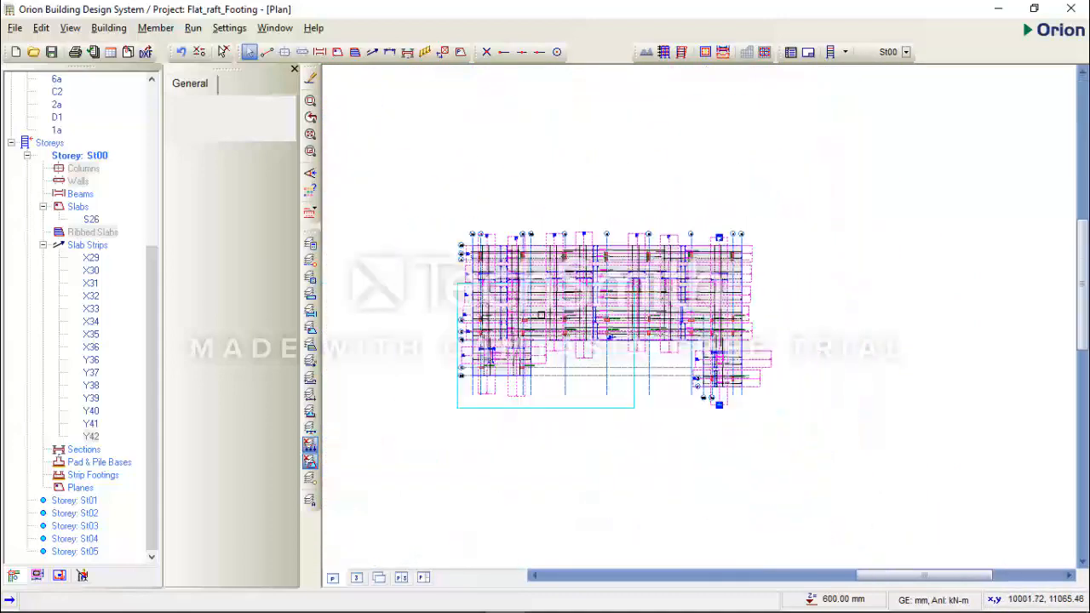
pyautogui.scroll(4, 518, 281)
pyautogui.scroll(-2, 521, 279)
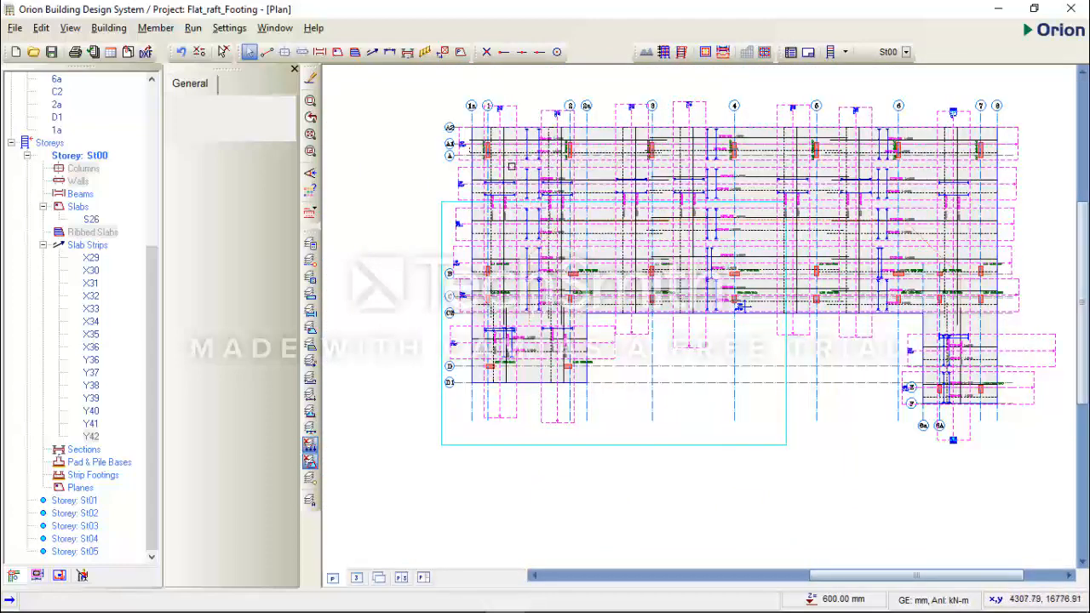
pyautogui.scroll(2, 511, 166)
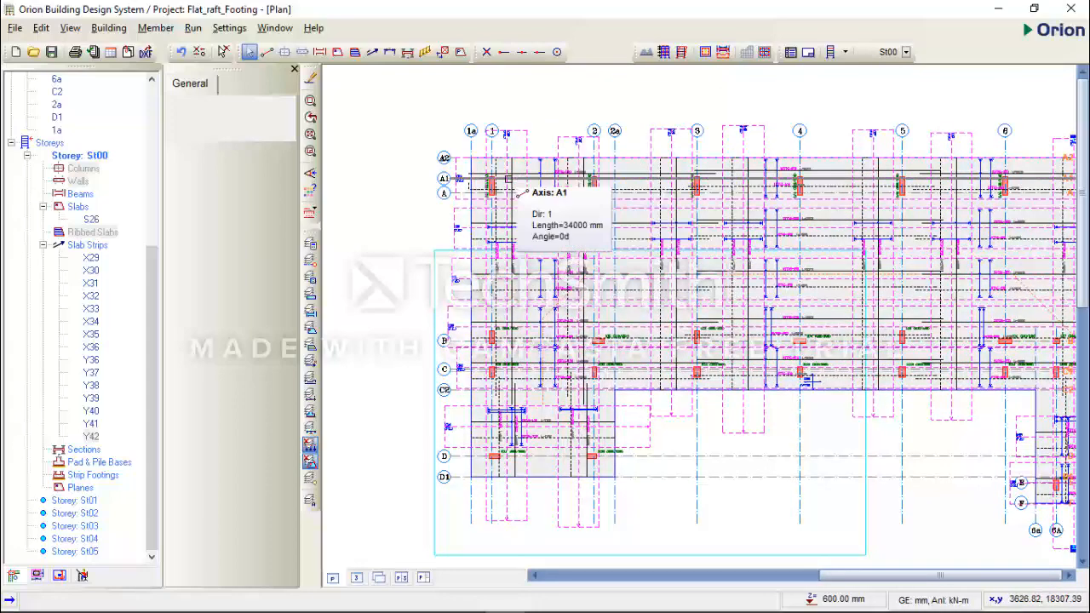
pyautogui.scroll(4, 509, 179)
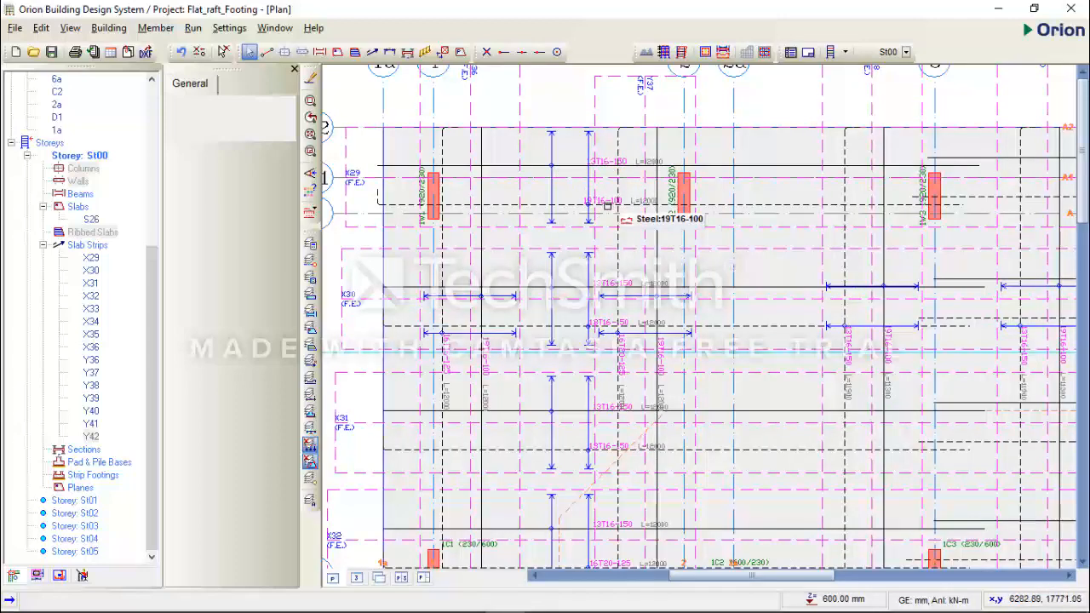
pyautogui.scroll(-1, 562, 227)
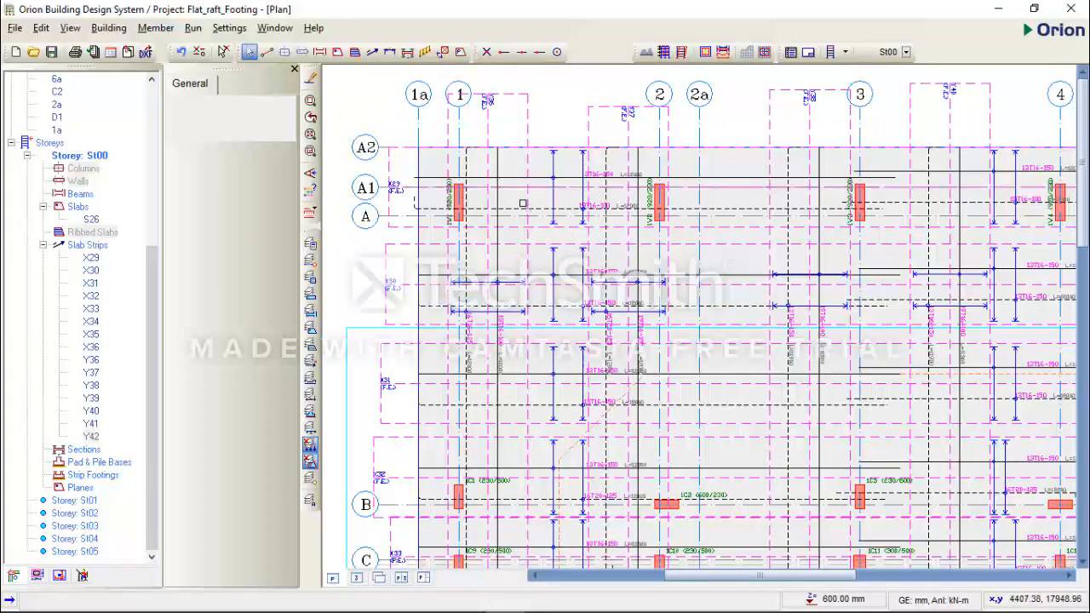
pyautogui.scroll(-1, 522, 219)
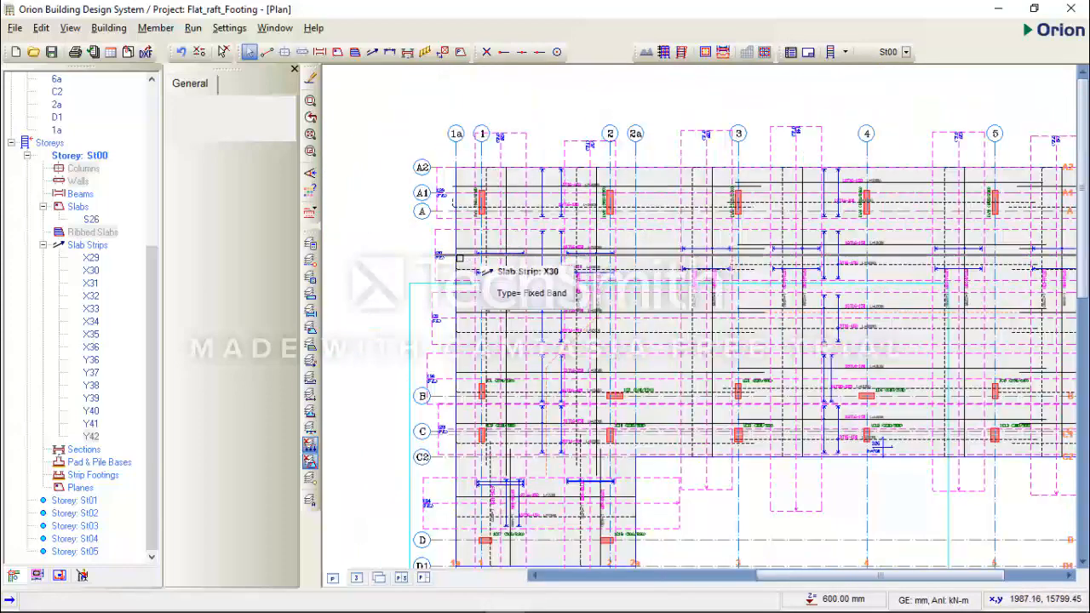
pyautogui.moveTo(662, 218); pyautogui.dragTo(538, 219, button='middle')
pyautogui.scroll(-1, 621, 200)
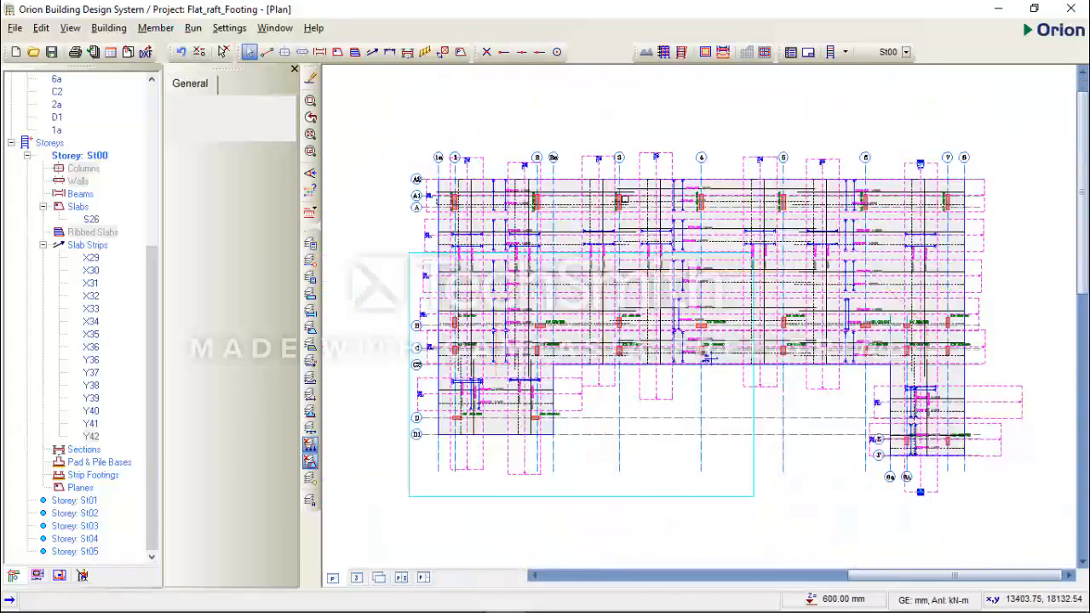
# Delete slab strips X30, X31, X32 and X33 between axes A and C2 of the raft.
pyautogui.scroll(1, 431, 215)
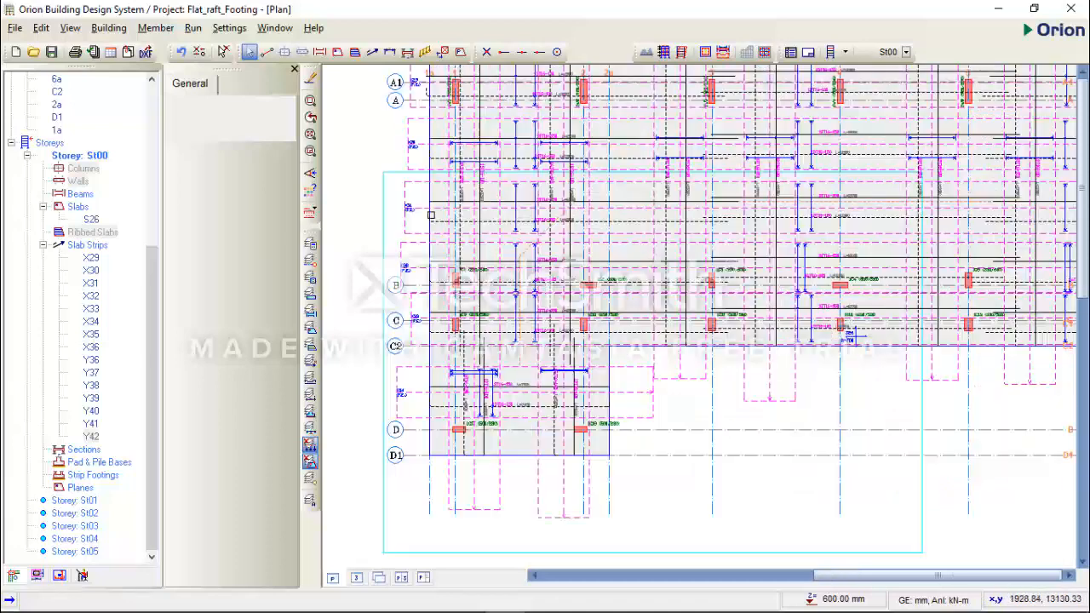
pyautogui.click(411, 145)
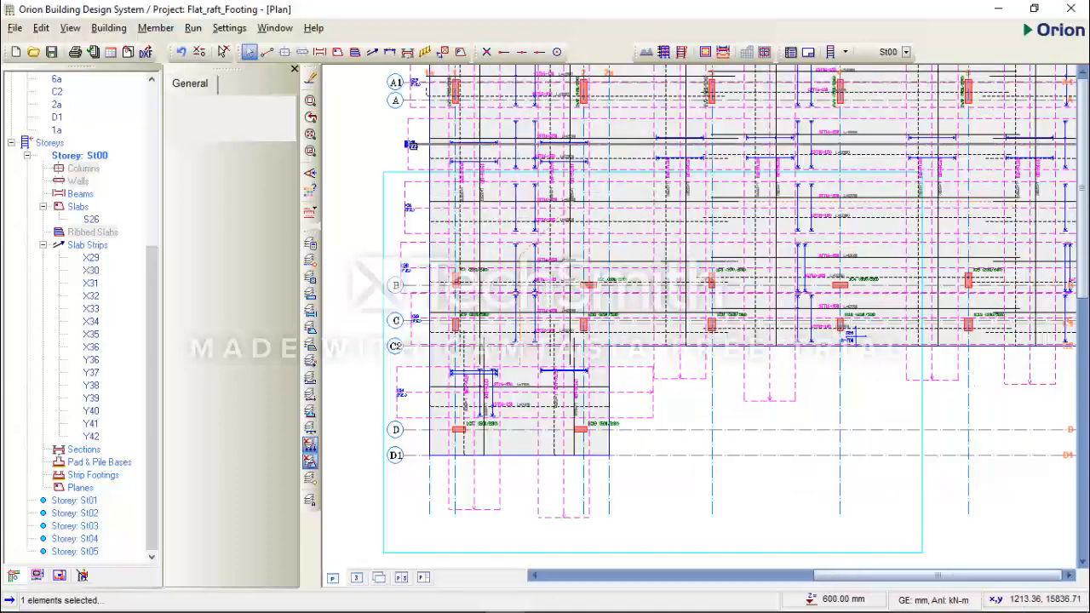
pyautogui.press('Delete')
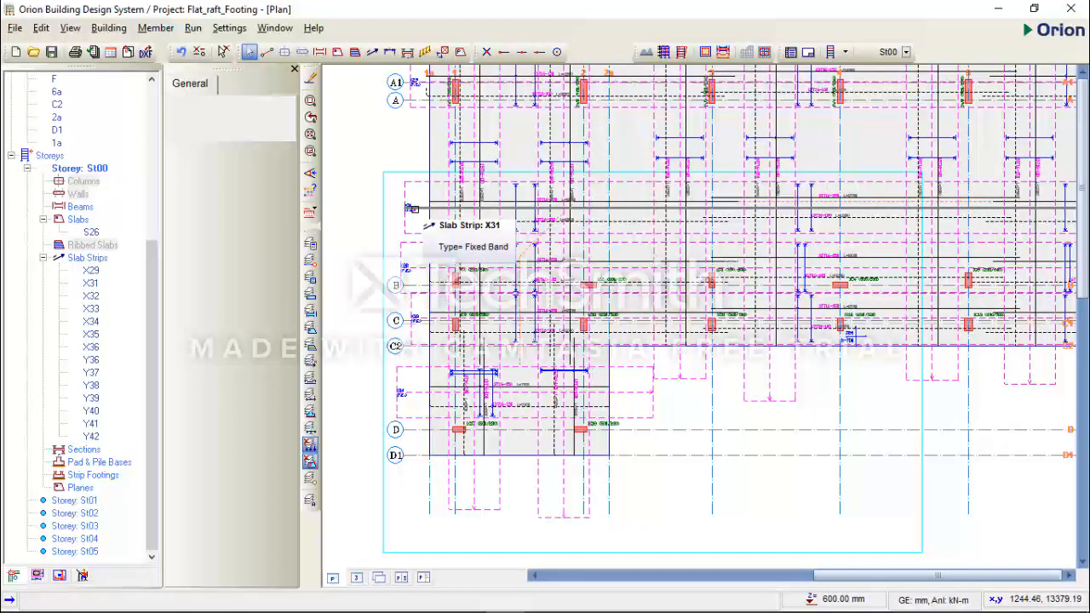
pyautogui.click(414, 211)
pyautogui.press('Delete')
pyautogui.click(414, 267)
pyautogui.press('Delete')
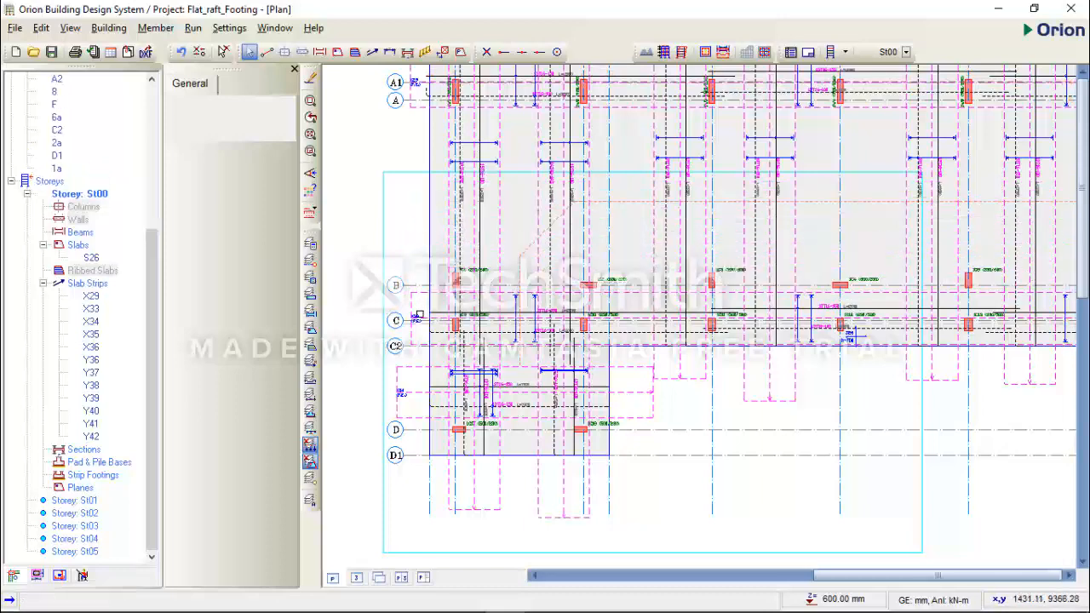
pyautogui.scroll(1, 418, 319)
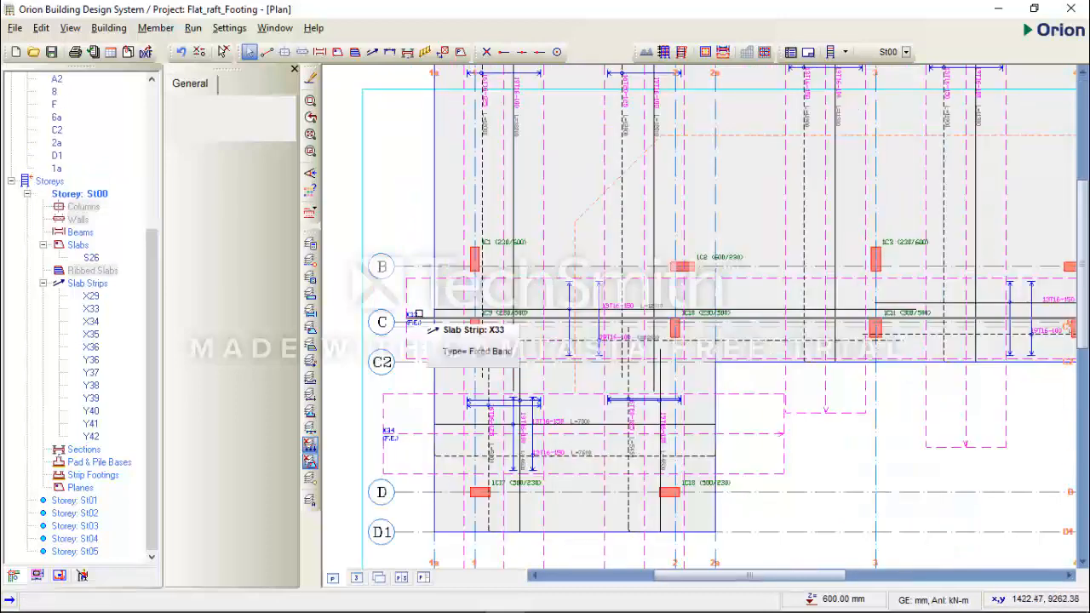
pyautogui.scroll(2, 417, 320)
pyautogui.click(417, 320)
pyautogui.press('Delete')
pyautogui.scroll(-2, 418, 320)
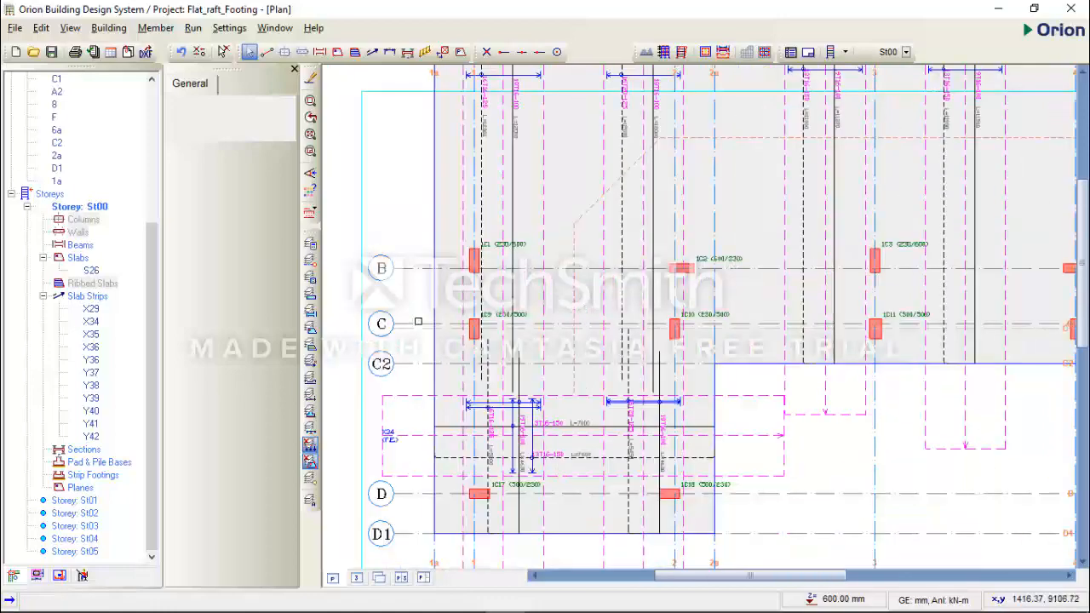
# Examine the remaining strip X29 bars along axes A2 to A and the span of the raft body below them.
pyautogui.scroll(-1, 437, 295)
pyautogui.moveTo(472, 248); pyautogui.dragTo(476, 306, button='middle')
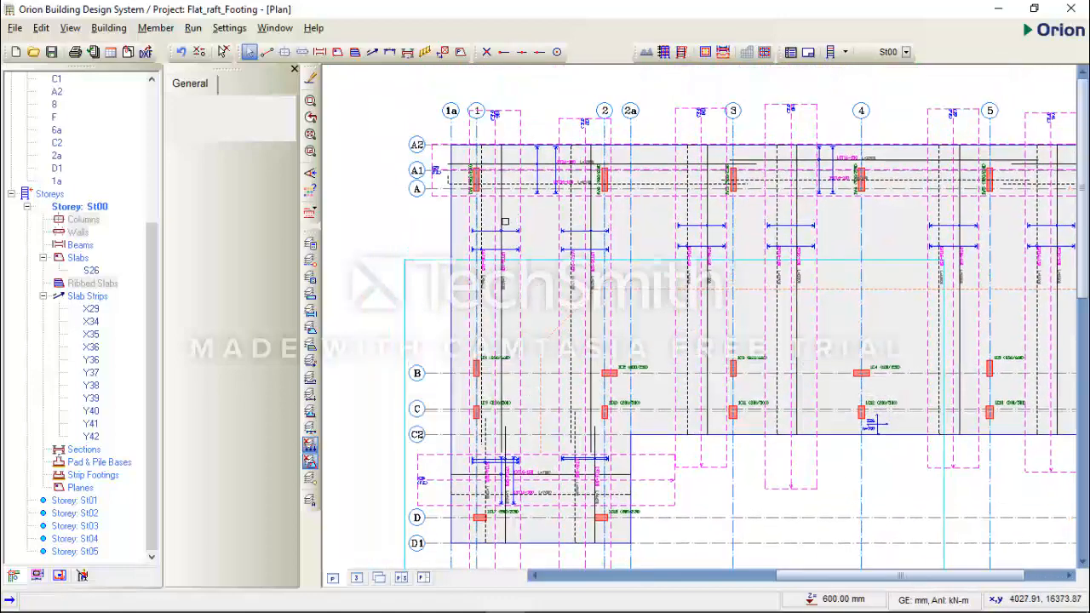
pyautogui.scroll(-2, 505, 222)
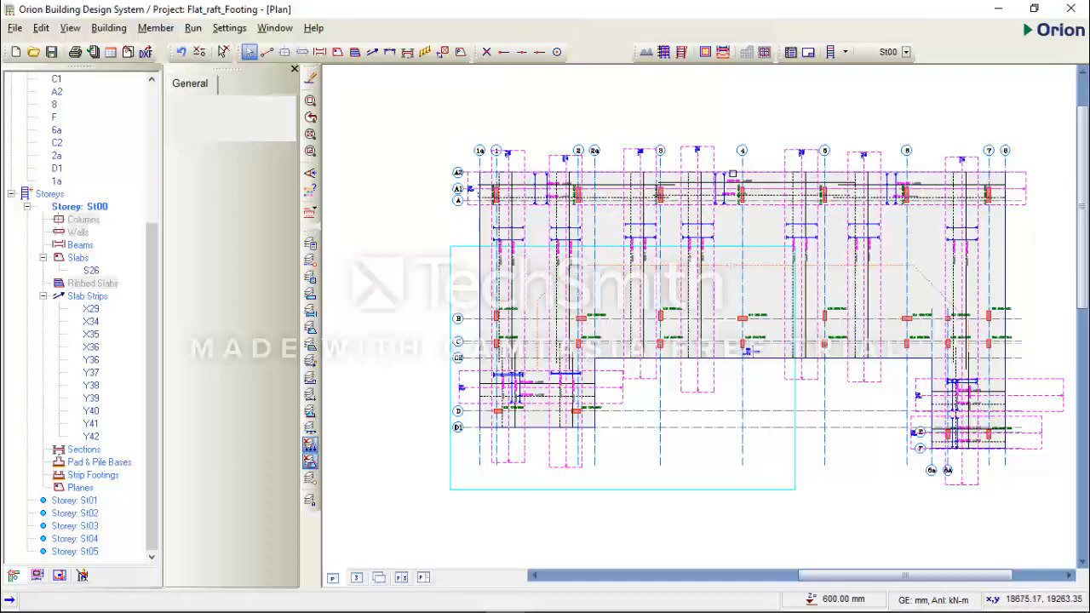
pyautogui.scroll(2, 470, 168)
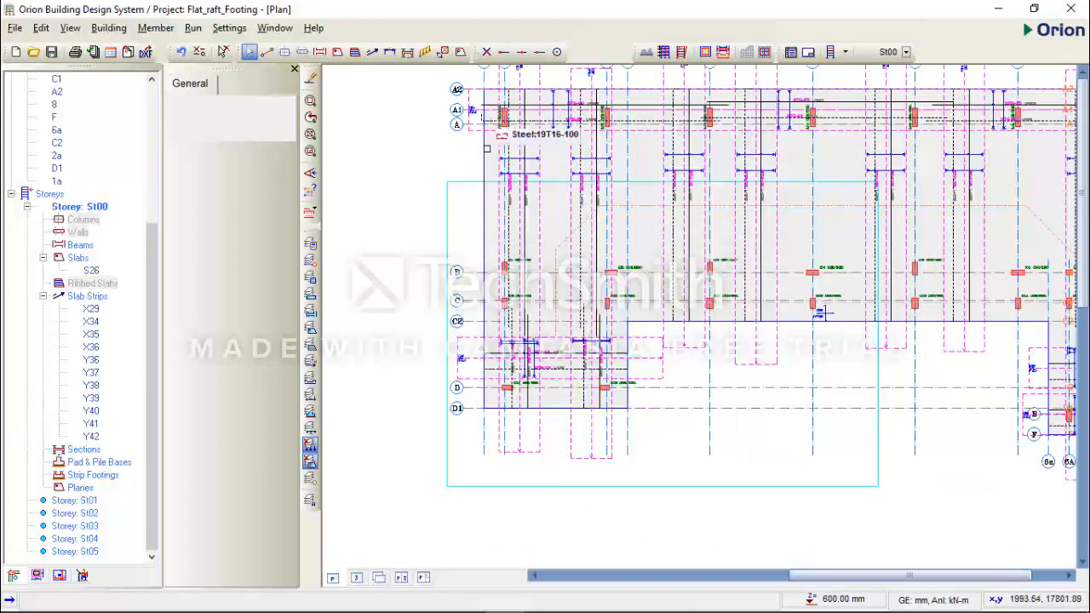
pyautogui.scroll(-2, 476, 323)
pyautogui.scroll(2, 473, 183)
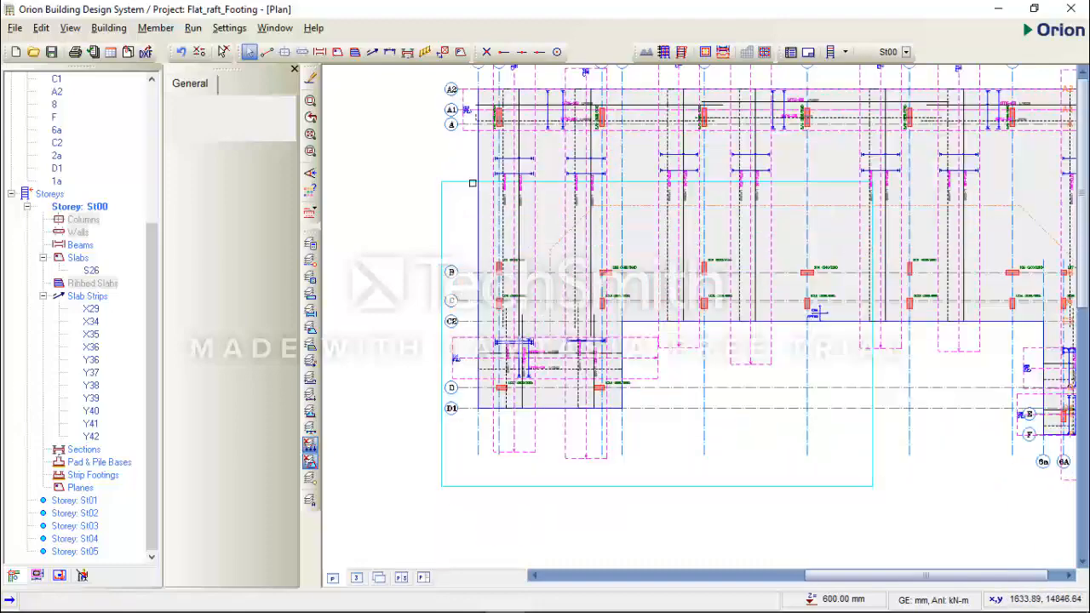
pyautogui.scroll(5, 472, 174)
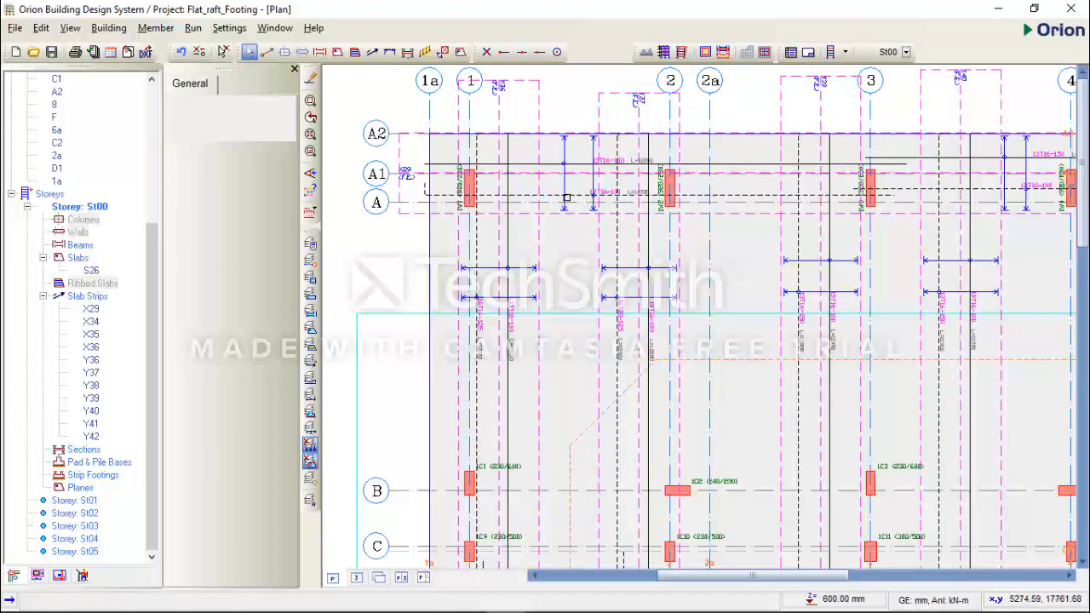
# Extend the span line of strip X29's 13T16-150 bar between axes 1 and 2 down to axis C2.
pyautogui.click(563, 191)
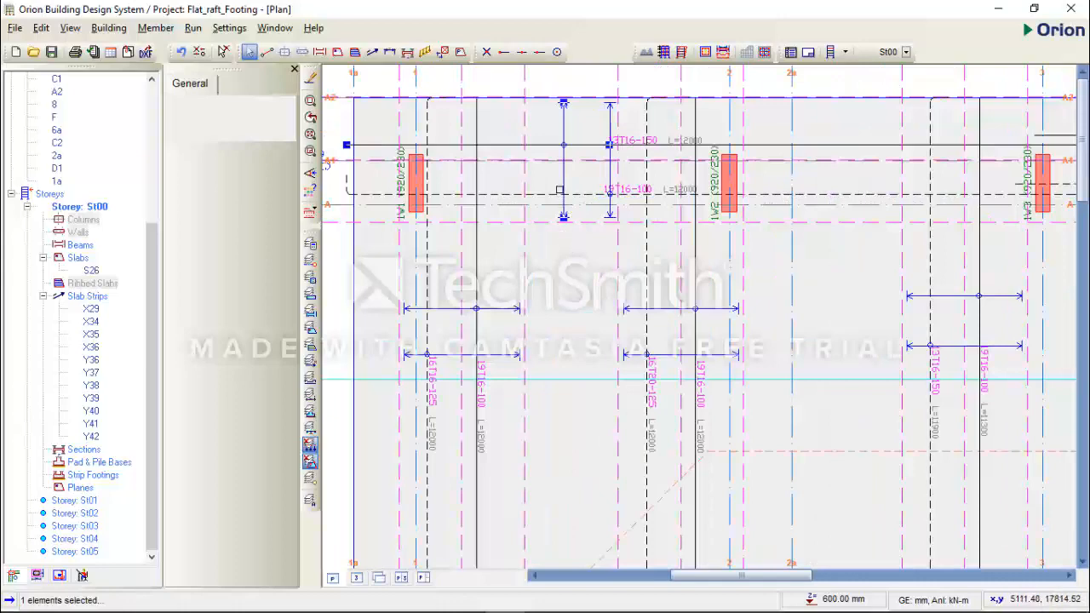
pyautogui.scroll(-1, 560, 189)
pyautogui.rightClick(562, 238)
pyautogui.click(601, 248)
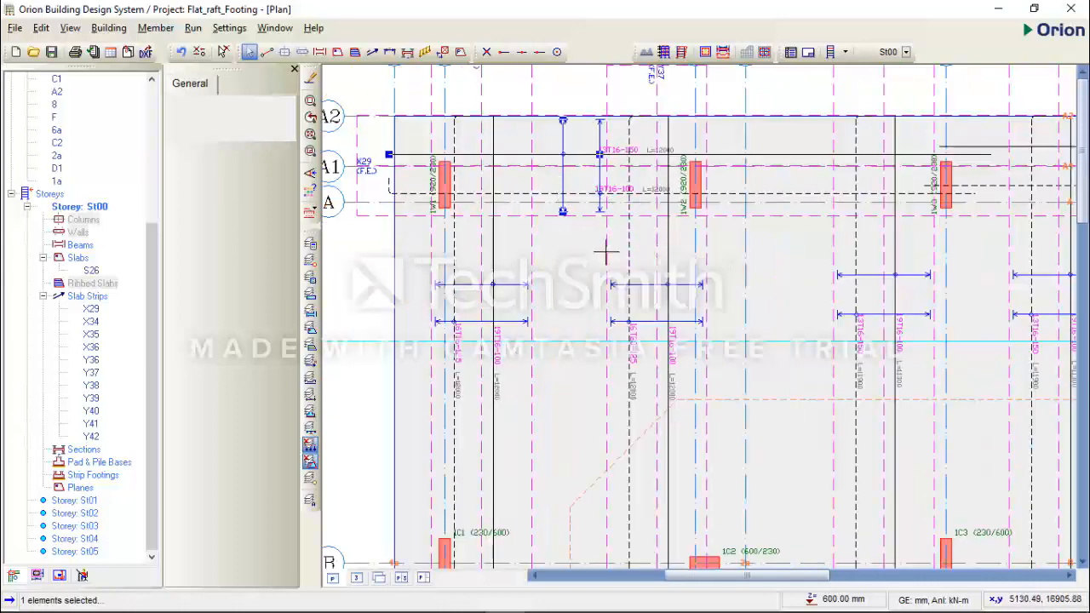
pyautogui.scroll(-1, 594, 219)
pyautogui.click(184, 208)
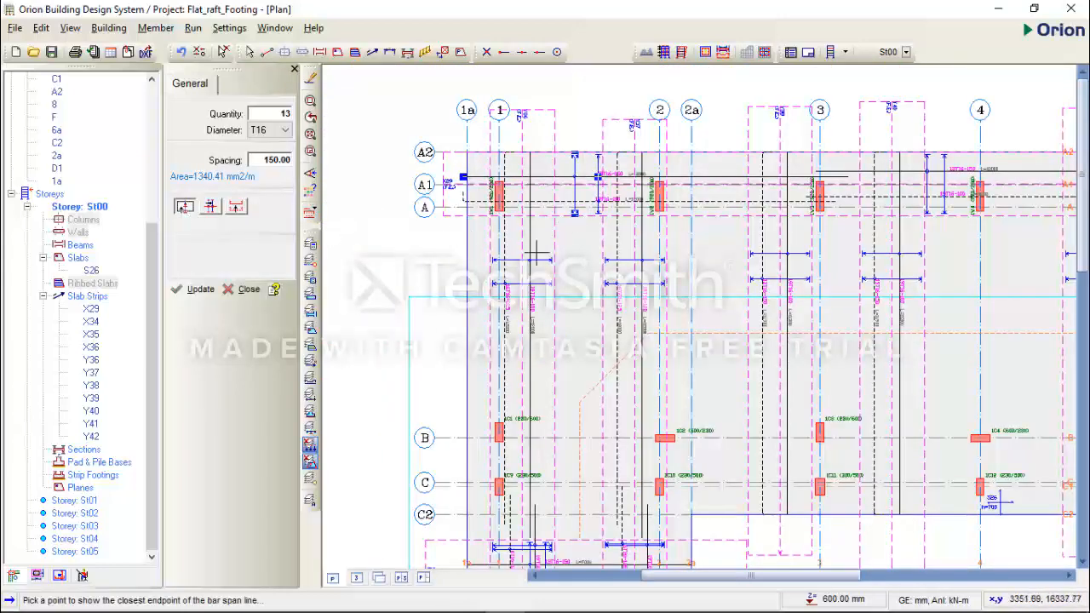
pyautogui.moveTo(572, 244); pyautogui.dragTo(565, 187, button='middle')
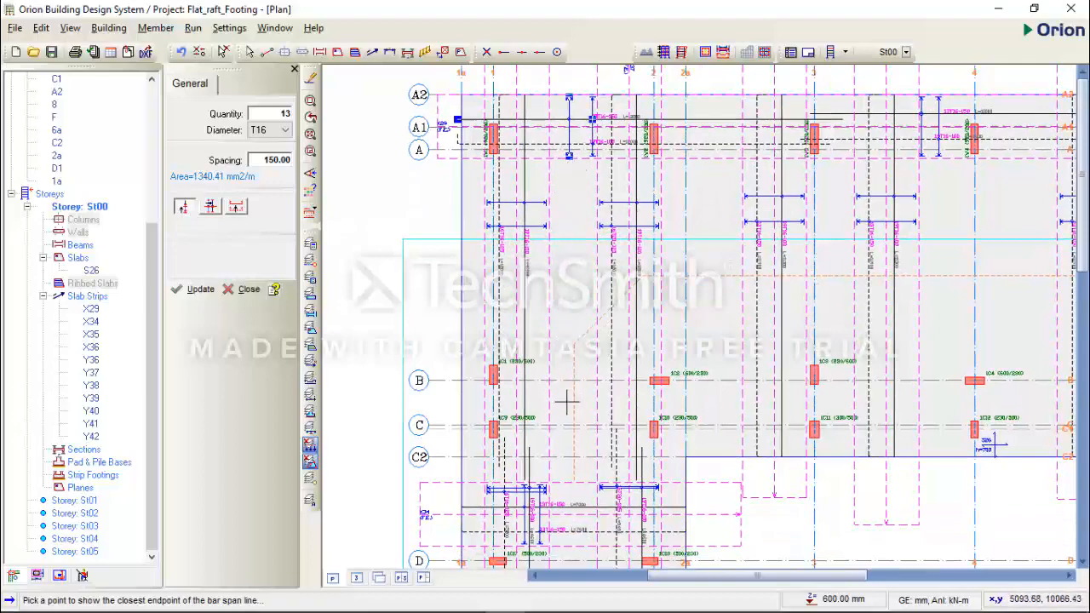
pyautogui.moveTo(566, 436)
pyautogui.mouseDown(button='middle')
pyautogui.moveTo(572, 333)
pyautogui.moveTo(566, 438)
pyautogui.mouseUp(button='middle')
pyautogui.scroll(2, 569, 377)
pyautogui.click(574, 375)
pyautogui.scroll(-2, 573, 379)
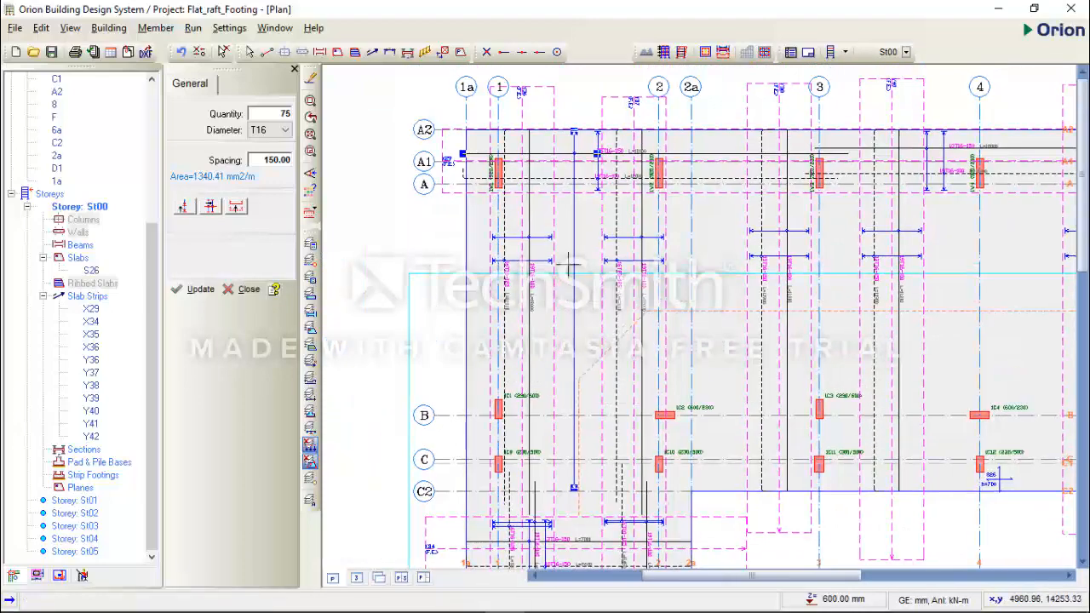
pyautogui.moveTo(574, 221); pyautogui.dragTo(570, 264, button='middle')
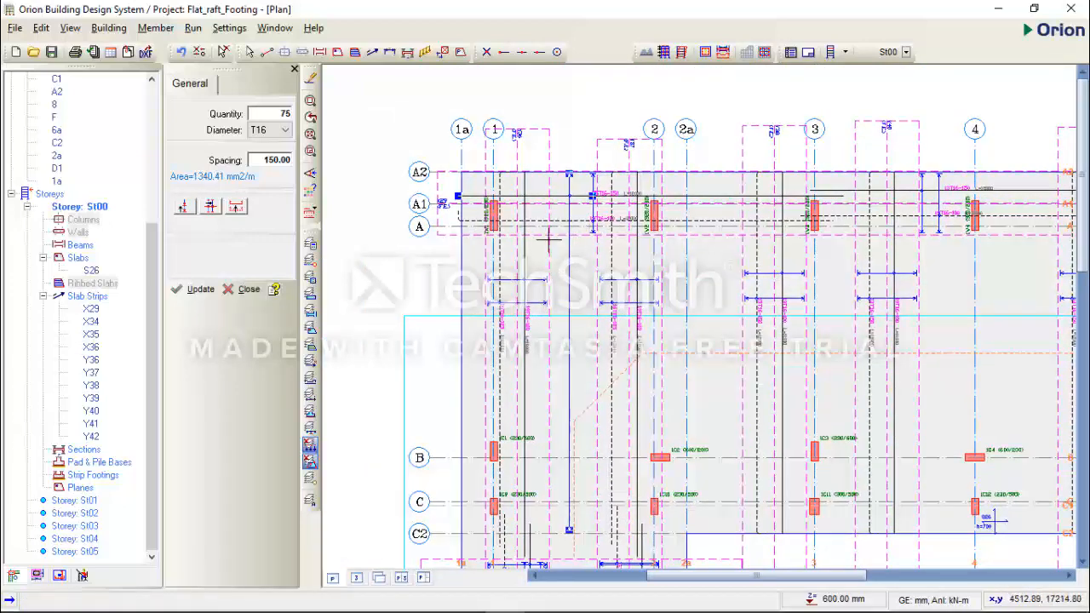
pyautogui.press('Escape')
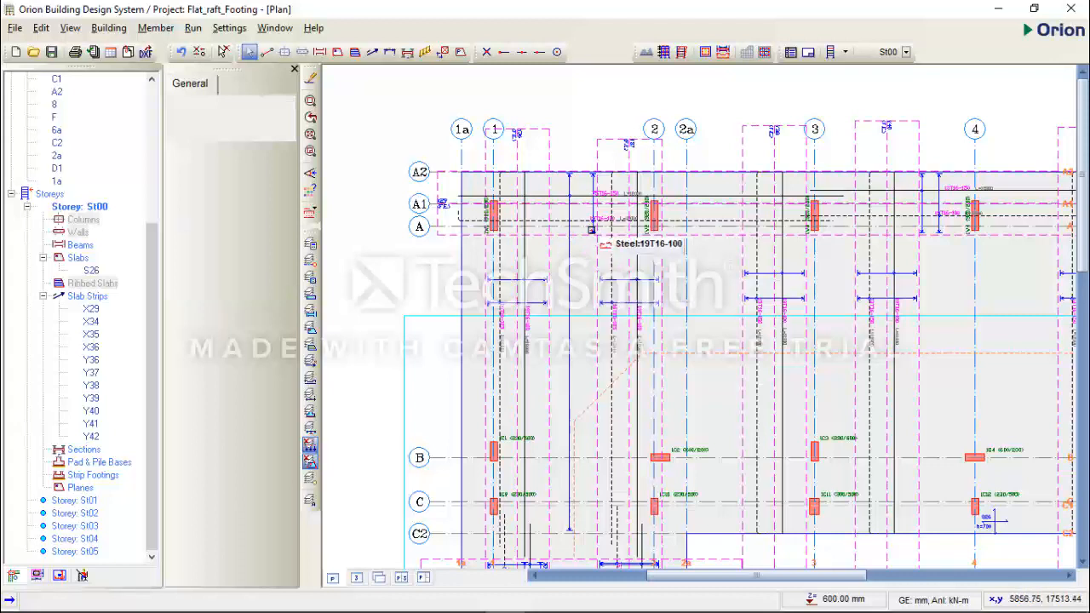
# Open the properties of strip X29's 19T16-100 bar near axis 2 and relocate its span line just past axis 2a.
pyautogui.click(592, 231)
pyautogui.rightClick(586, 250)
pyautogui.click(629, 261)
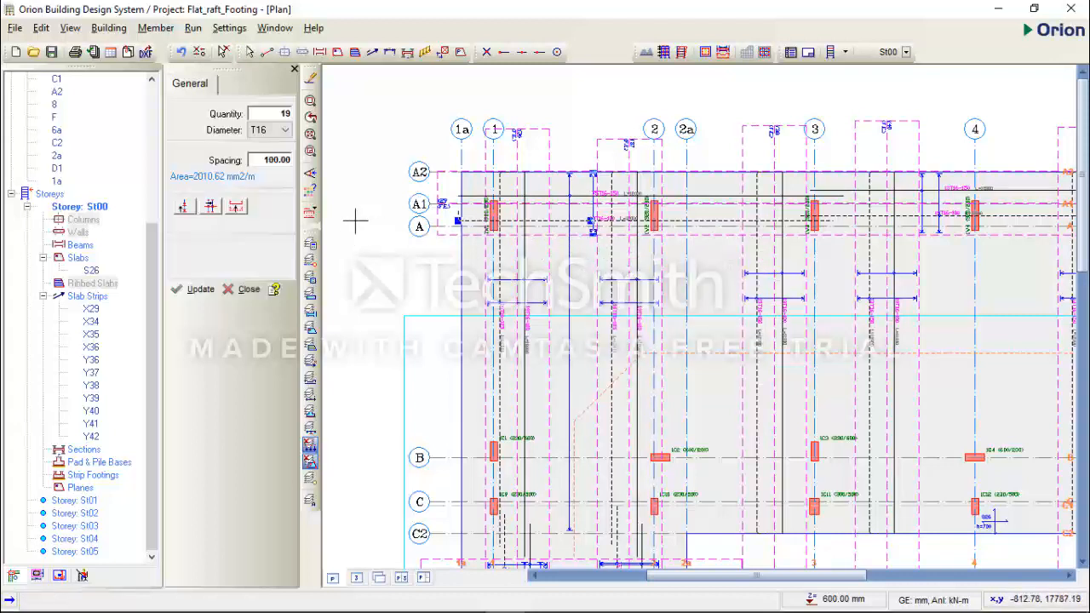
pyautogui.click(207, 210)
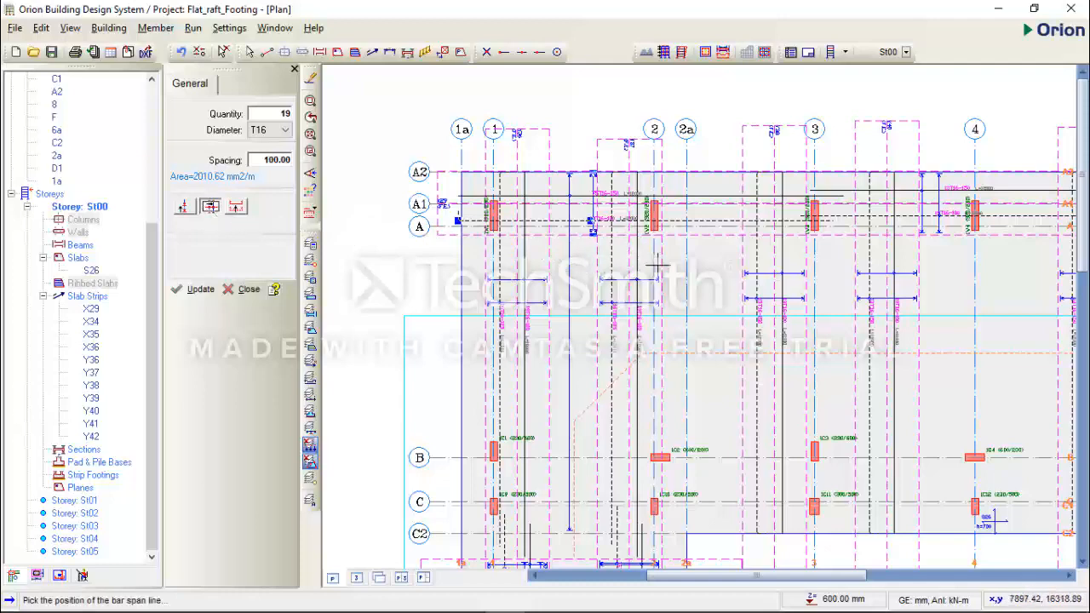
pyautogui.click(696, 250)
# Extend the relocated span line of the T16-100 bar down to axis C2 and close the bar properties.
pyautogui.click(184, 209)
pyautogui.moveTo(728, 324); pyautogui.dragTo(722, 223, button='middle')
pyautogui.scroll(1, 695, 422)
pyautogui.scroll(1, 697, 438)
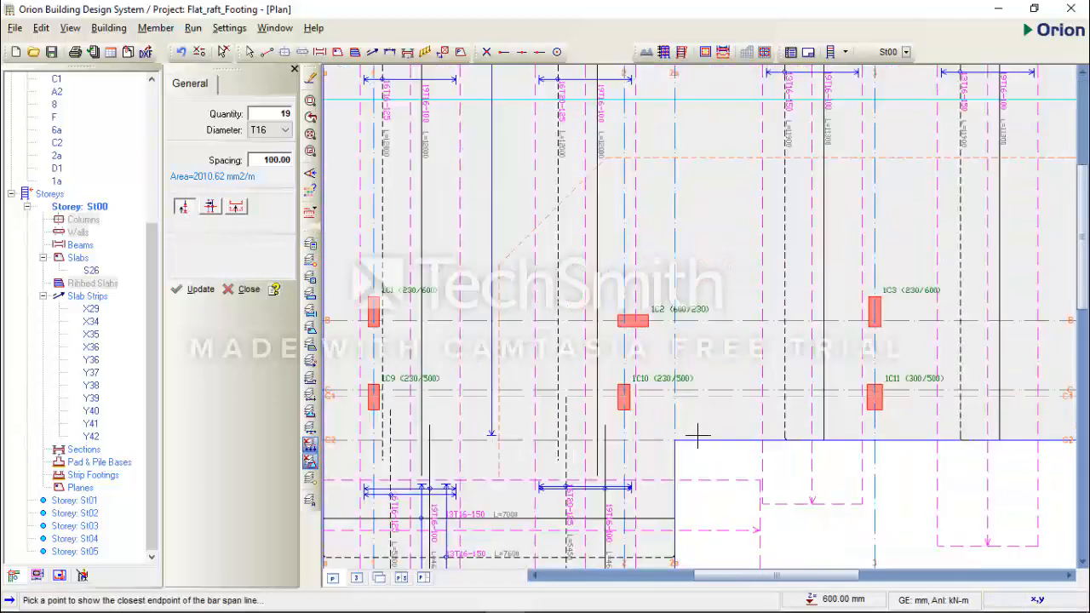
pyautogui.click(692, 438)
pyautogui.scroll(-3, 703, 447)
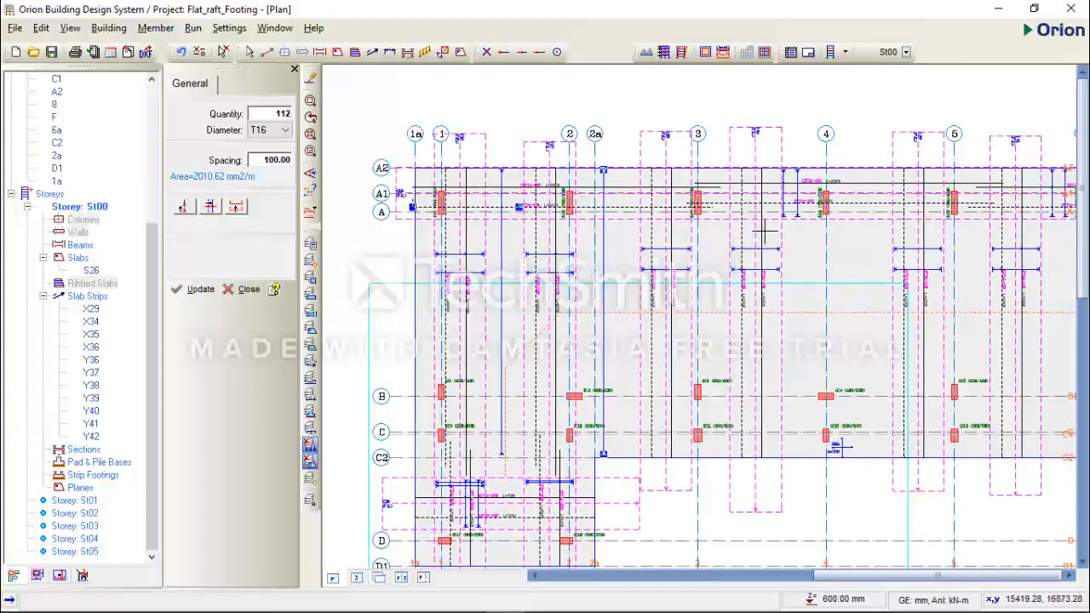
pyautogui.press('Escape')
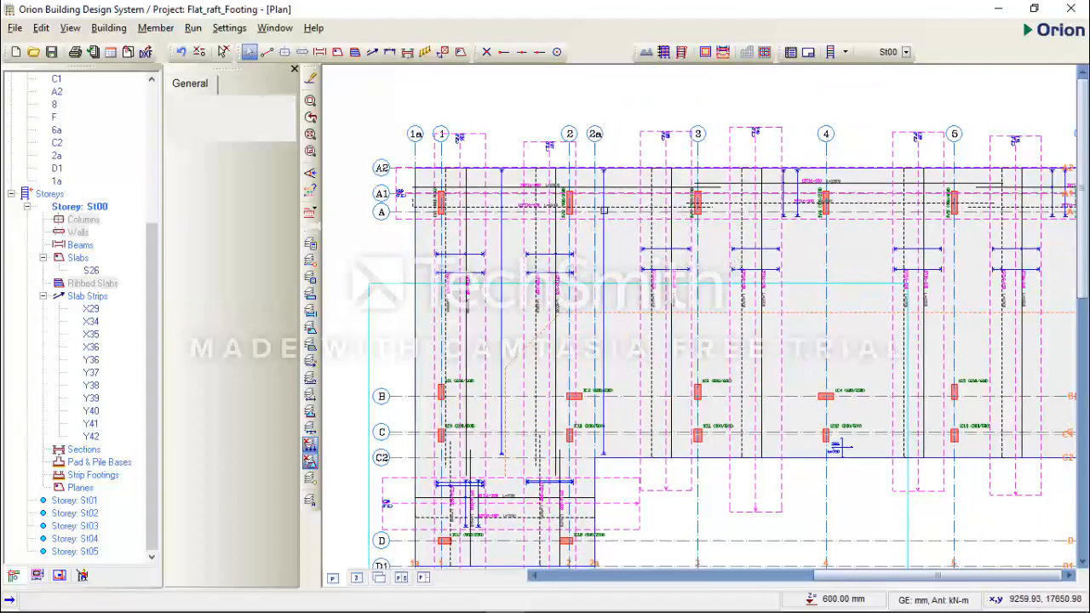
# Open the properties of strip X29's 13T16-150 bar between axes 3 and 4 and save the pending project changes.
pyautogui.scroll(2, 605, 211)
pyautogui.scroll(-2, 679, 213)
pyautogui.moveTo(860, 210); pyautogui.dragTo(713, 213, button='middle')
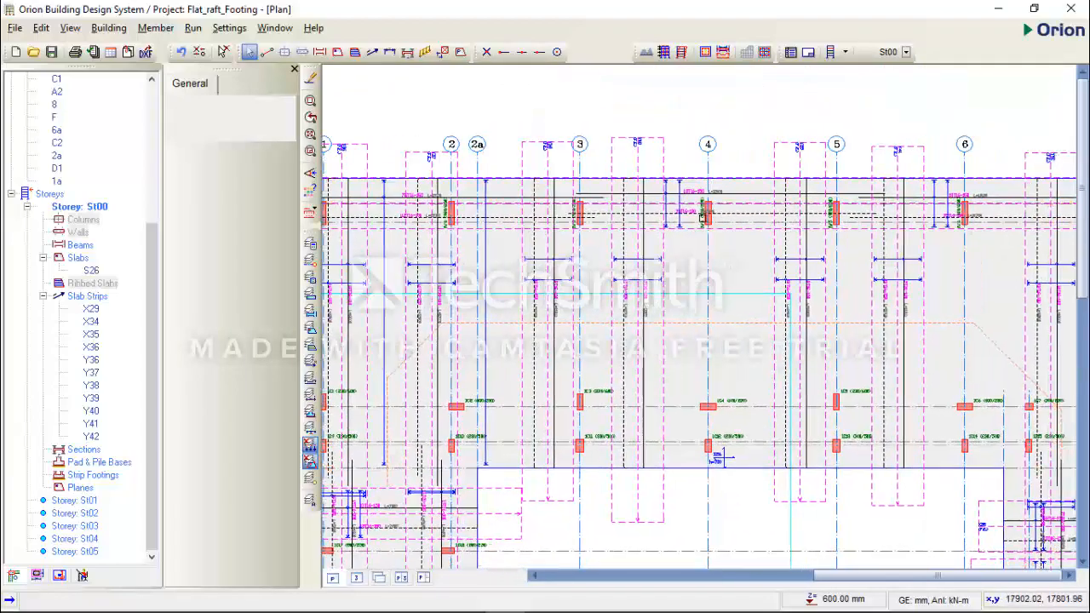
pyautogui.scroll(1, 701, 209)
pyautogui.click(659, 222)
pyautogui.rightClick(672, 259)
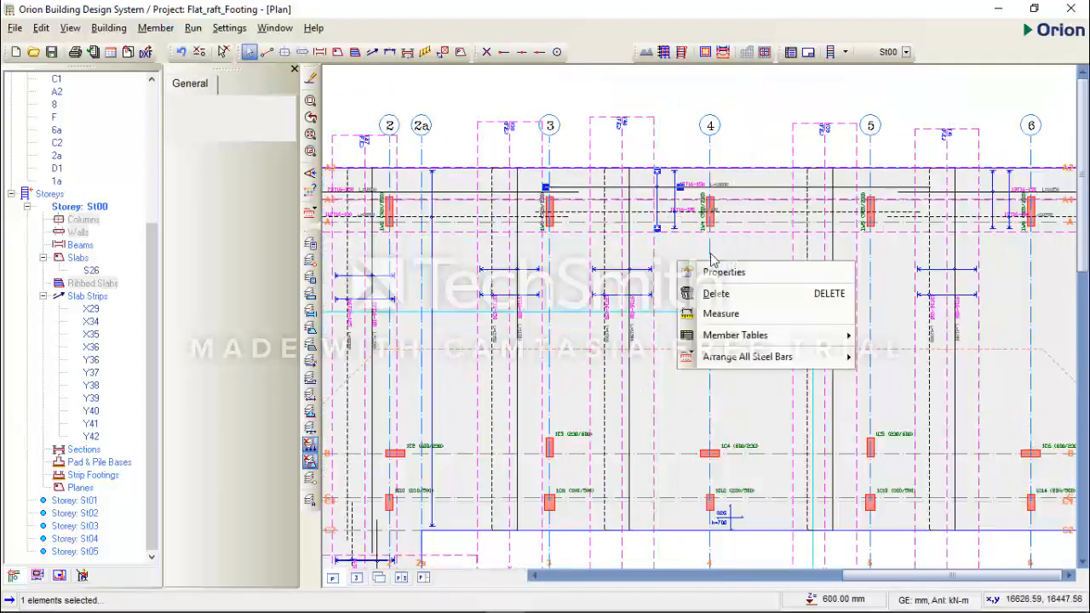
pyautogui.click(707, 264)
pyautogui.click(183, 211)
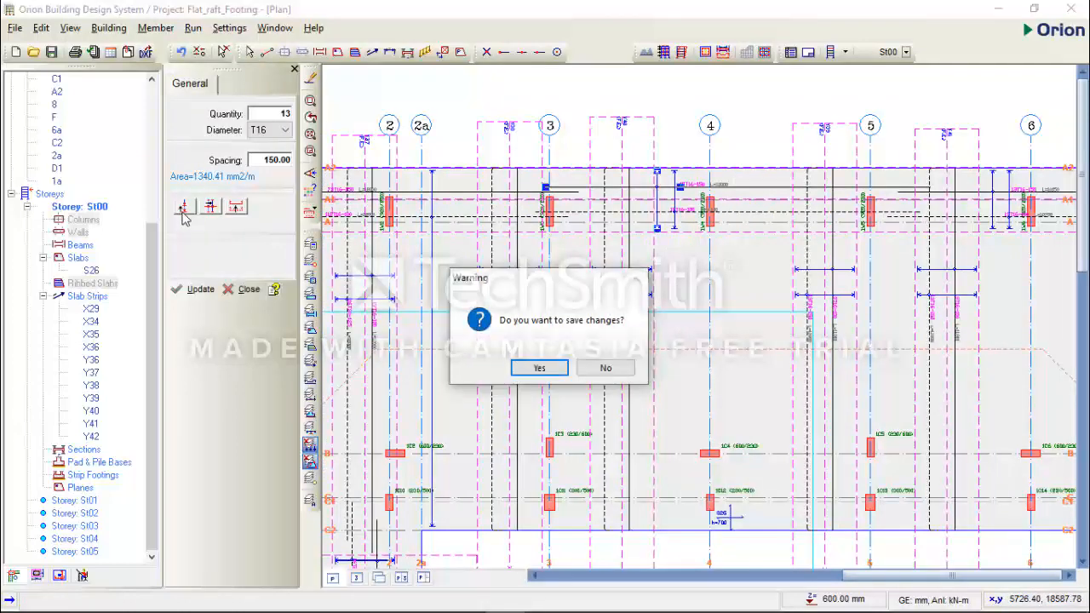
pyautogui.click(516, 366)
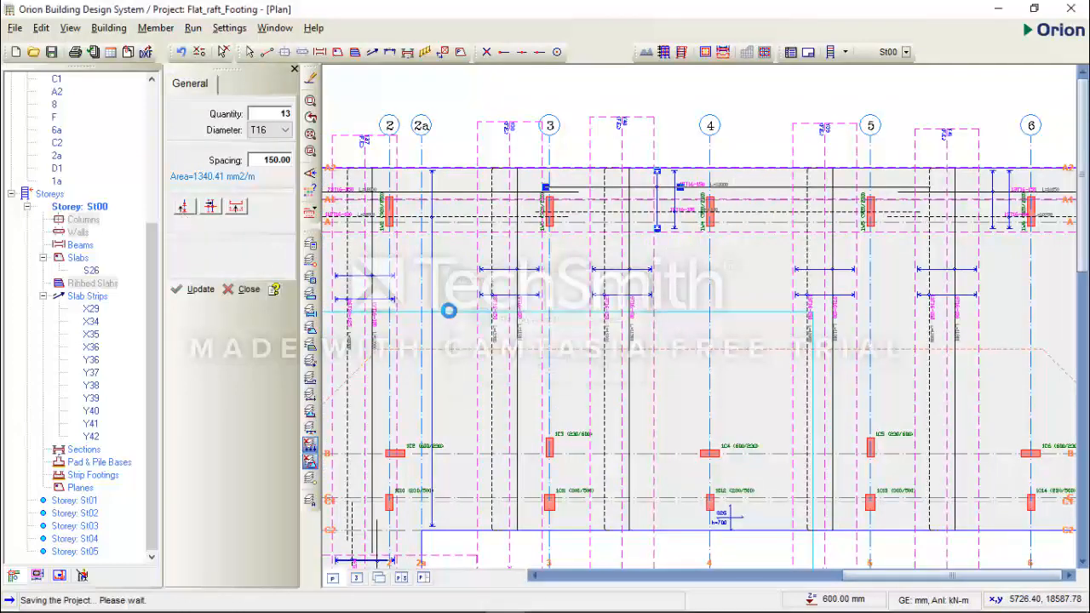
# Extend the span line of the T16-150 bar between axes 3 and 4 down to axis C2 and close its properties.
pyautogui.click(190, 210)
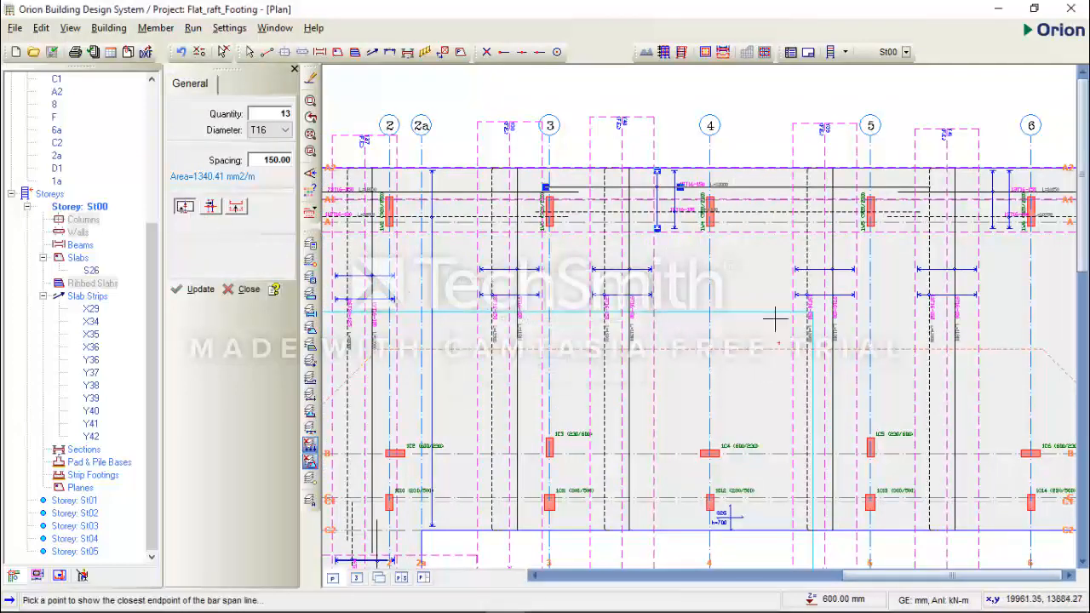
pyautogui.moveTo(758, 402); pyautogui.dragTo(751, 319, button='middle')
pyautogui.scroll(1, 659, 450)
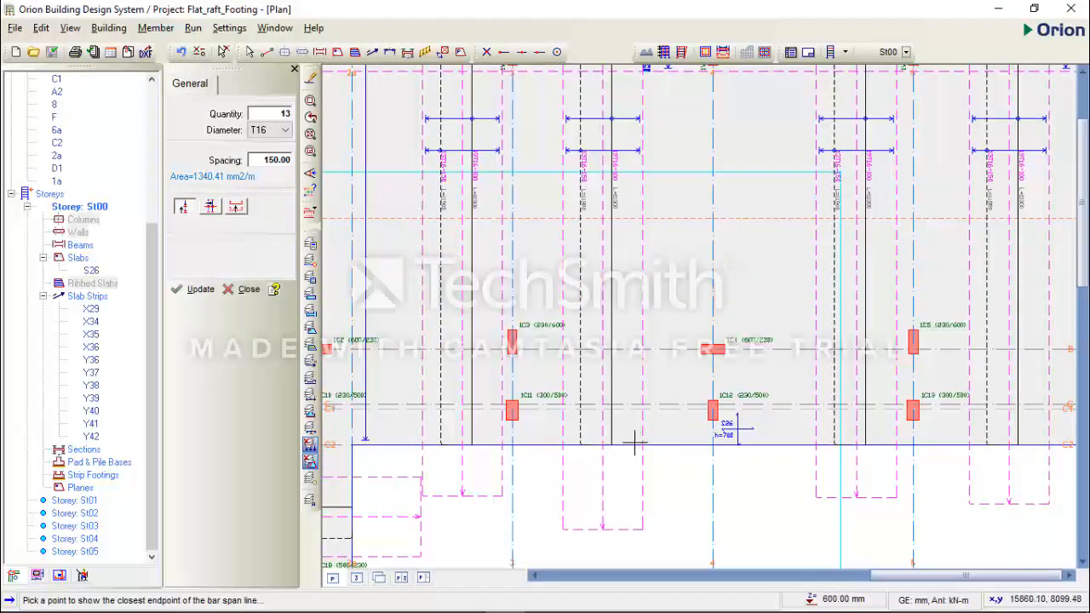
pyautogui.scroll(-3, 635, 443)
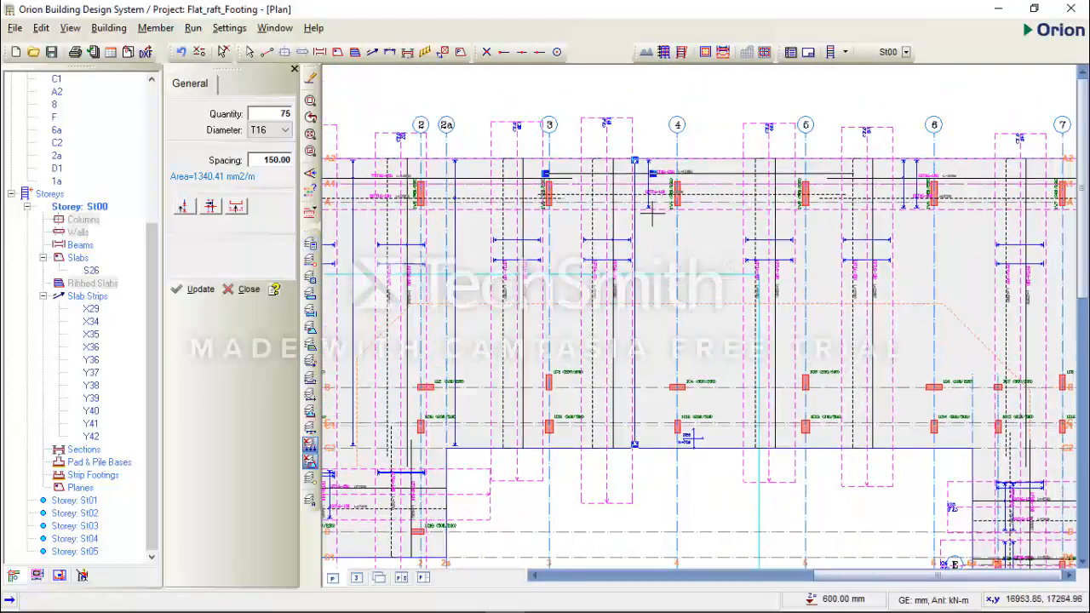
pyautogui.press('Escape')
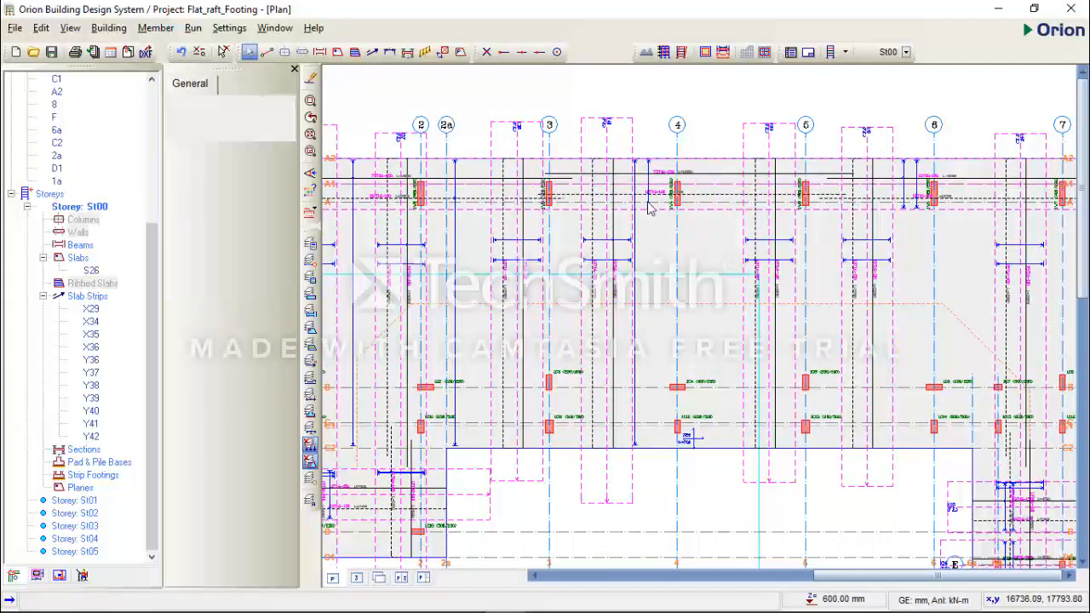
# Open the properties of strip X29's 19T16-100 bar near axis 4 and relocate its span line just past axis 4.
pyautogui.click(649, 199)
pyautogui.scroll(1, 649, 199)
pyautogui.click(651, 166)
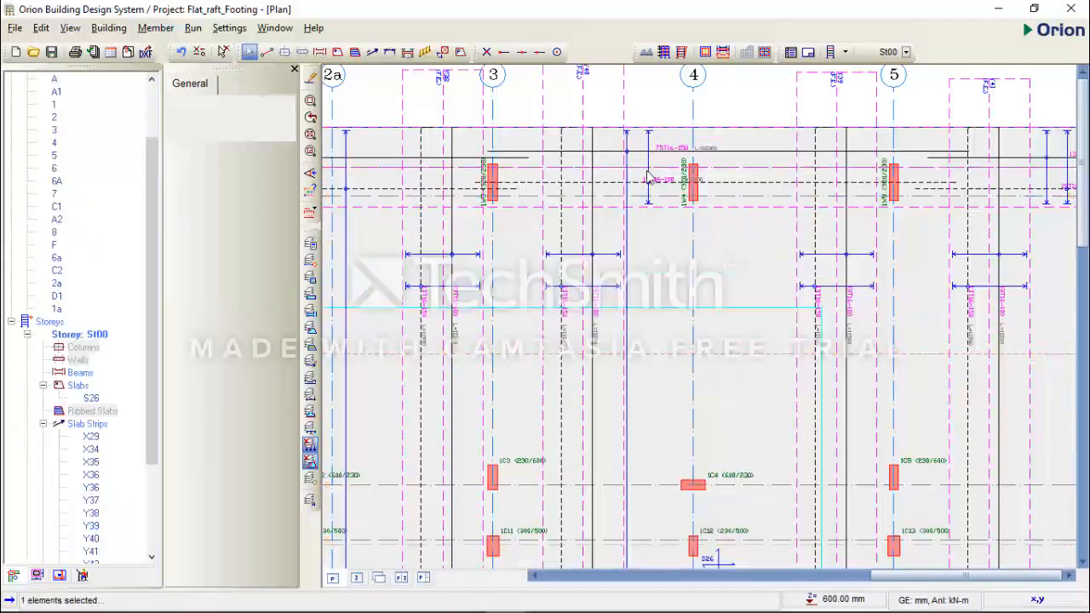
pyautogui.scroll(2, 649, 199)
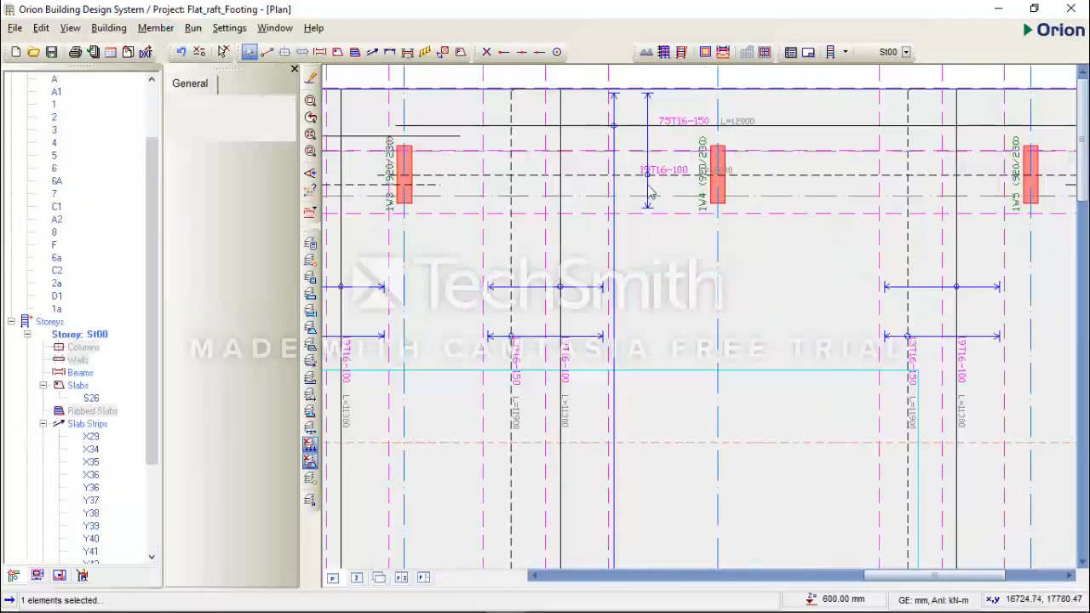
pyautogui.click(652, 193)
pyautogui.scroll(-2, 655, 244)
pyautogui.rightClick(669, 254)
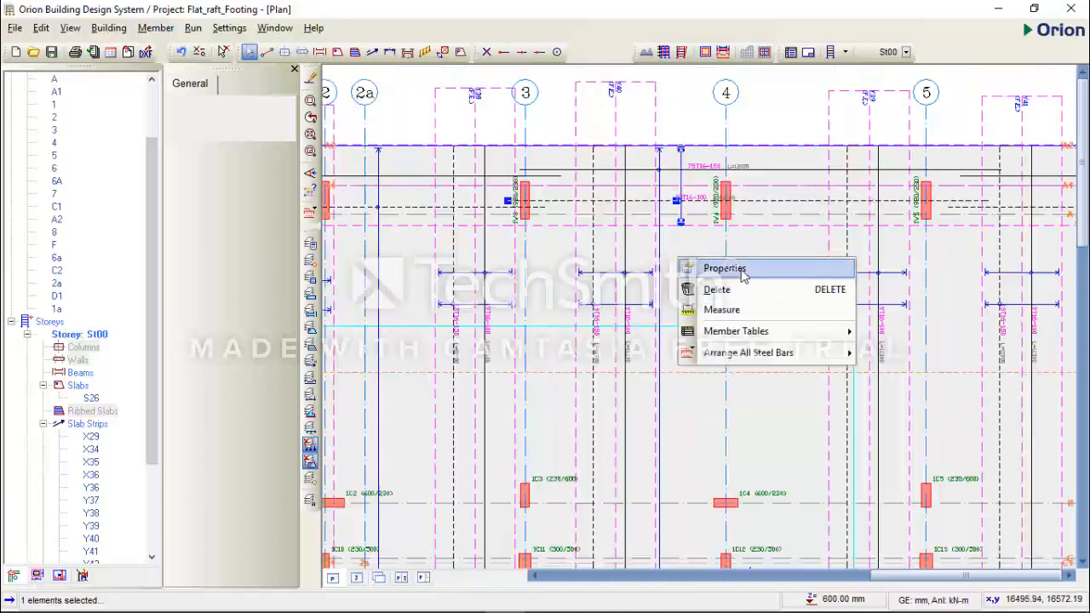
pyautogui.click(738, 271)
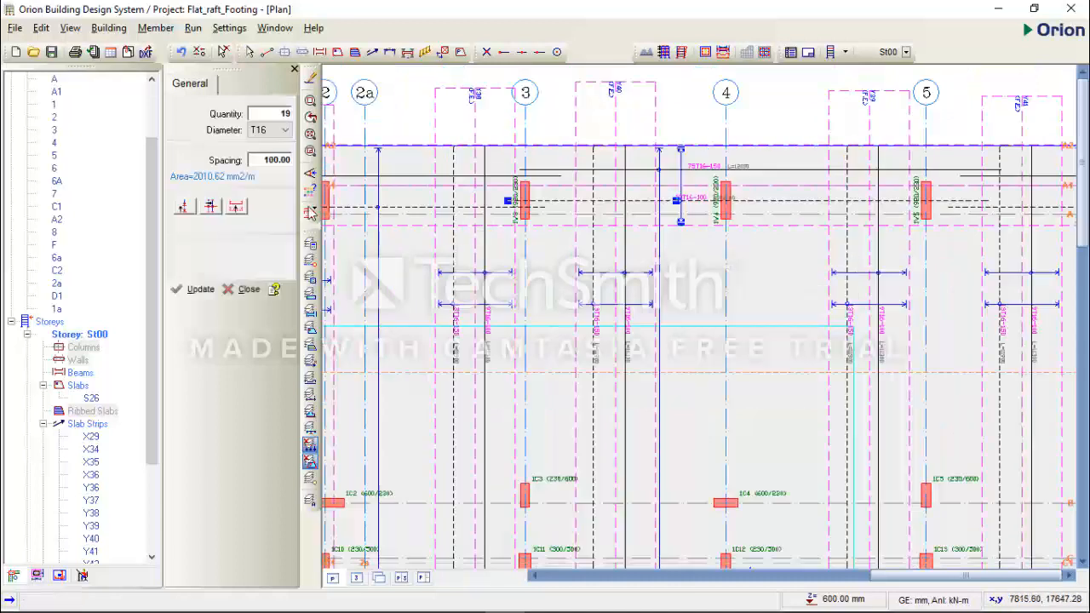
pyautogui.click(209, 207)
pyautogui.click(765, 230)
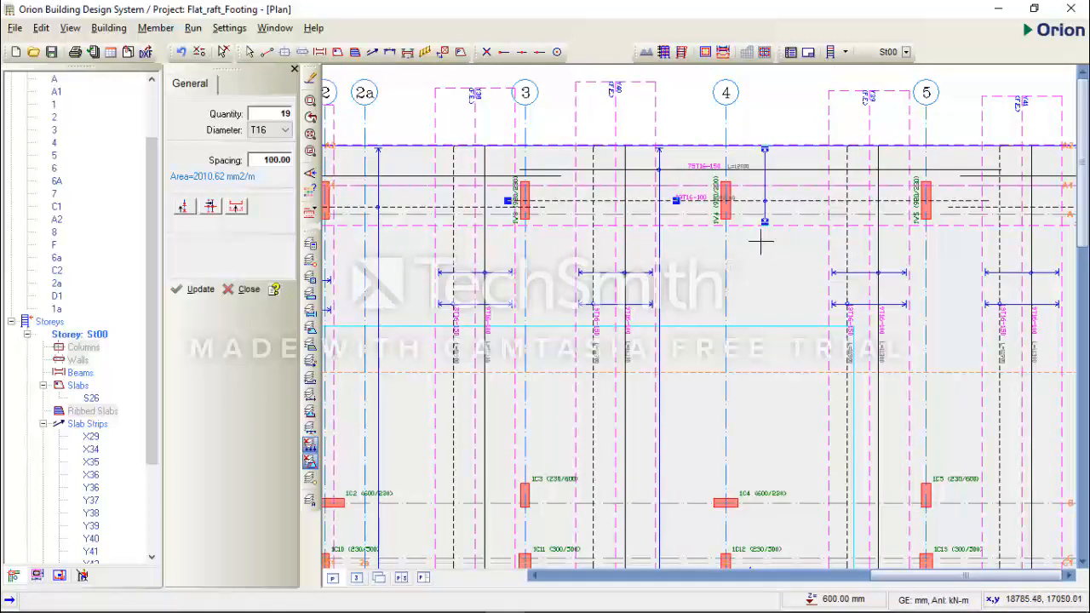
# Extend the relocated T16-100 span line beside axis 4 down to axis C2 and close the bar properties.
pyautogui.click(182, 207)
pyautogui.scroll(-3, 645, 182)
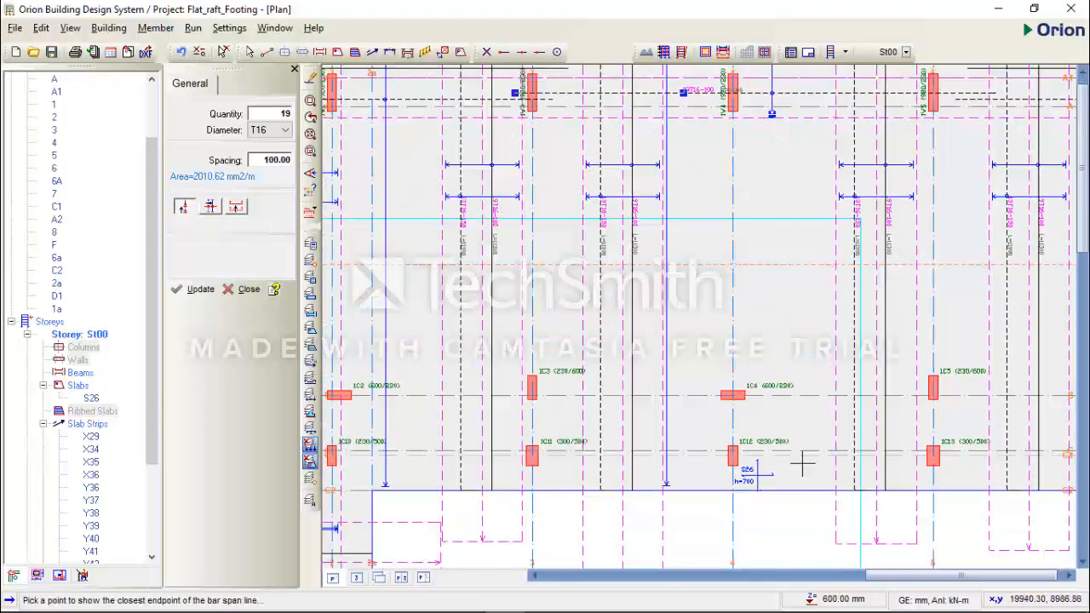
pyautogui.click(794, 488)
pyautogui.scroll(-2, 809, 454)
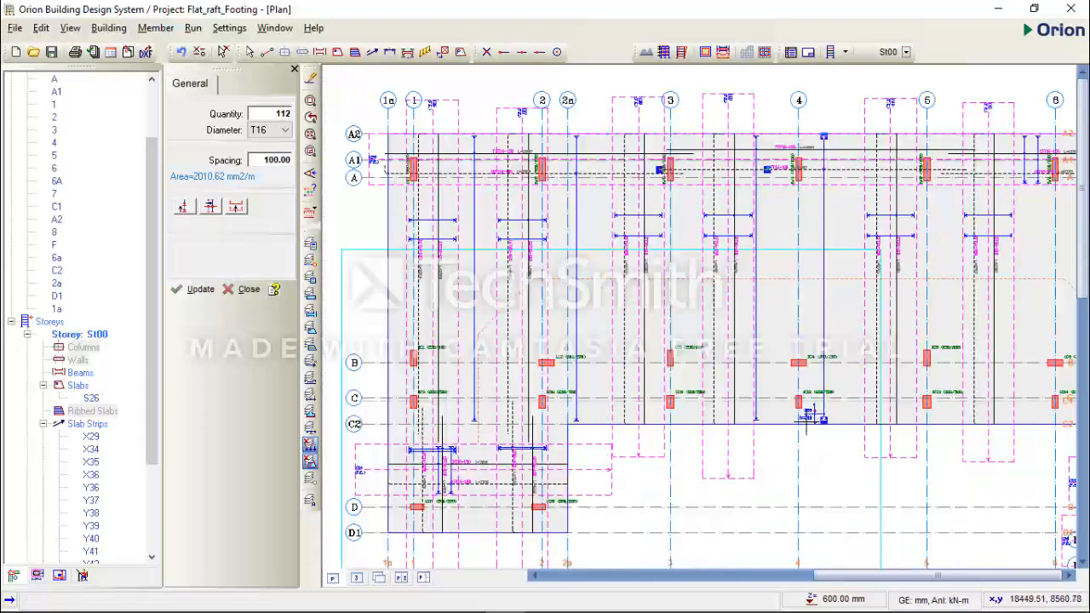
pyautogui.moveTo(913, 352); pyautogui.dragTo(688, 409, button='middle')
pyautogui.moveTo(750, 366); pyautogui.dragTo(679, 383, button='middle')
pyautogui.moveTo(662, 258); pyautogui.dragTo(657, 273, button='middle')
pyautogui.scroll(2, 661, 265)
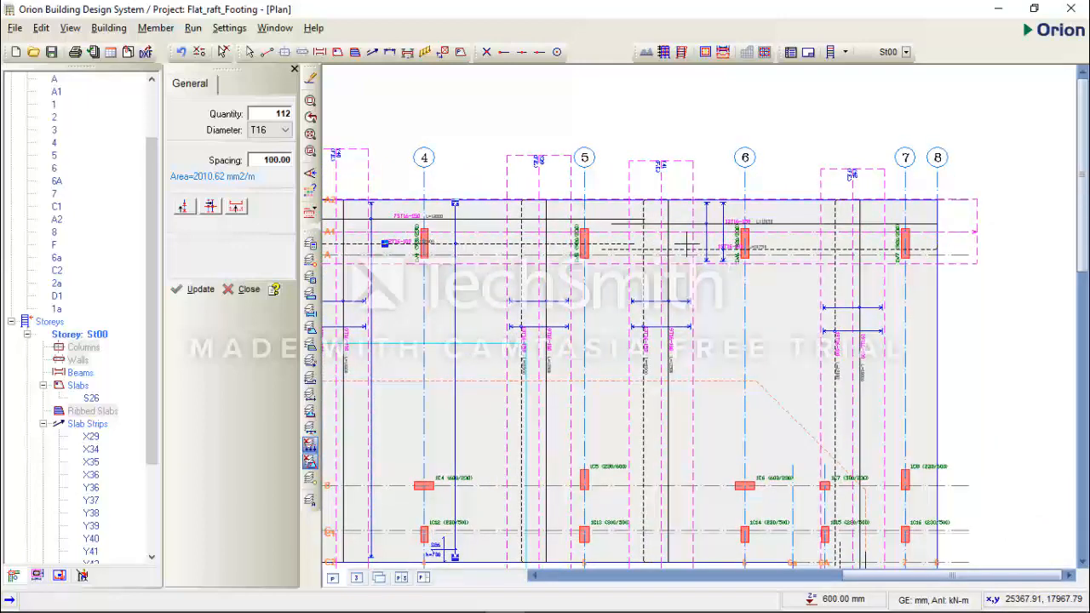
pyautogui.moveTo(757, 245); pyautogui.dragTo(707, 218, button='middle')
pyautogui.press('Escape')
# Extend the span line of strip X29's 13T16-150 bar between axes 5 and 6 down to axis C2.
pyautogui.scroll(2, 694, 223)
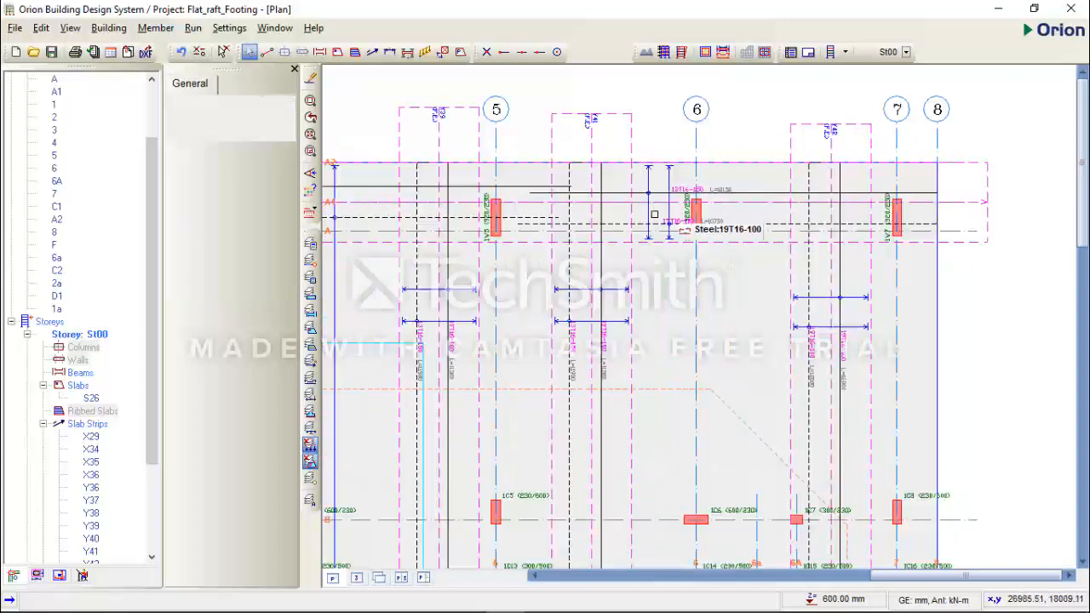
pyautogui.click(677, 223)
pyautogui.rightClick(688, 276)
pyautogui.click(712, 290)
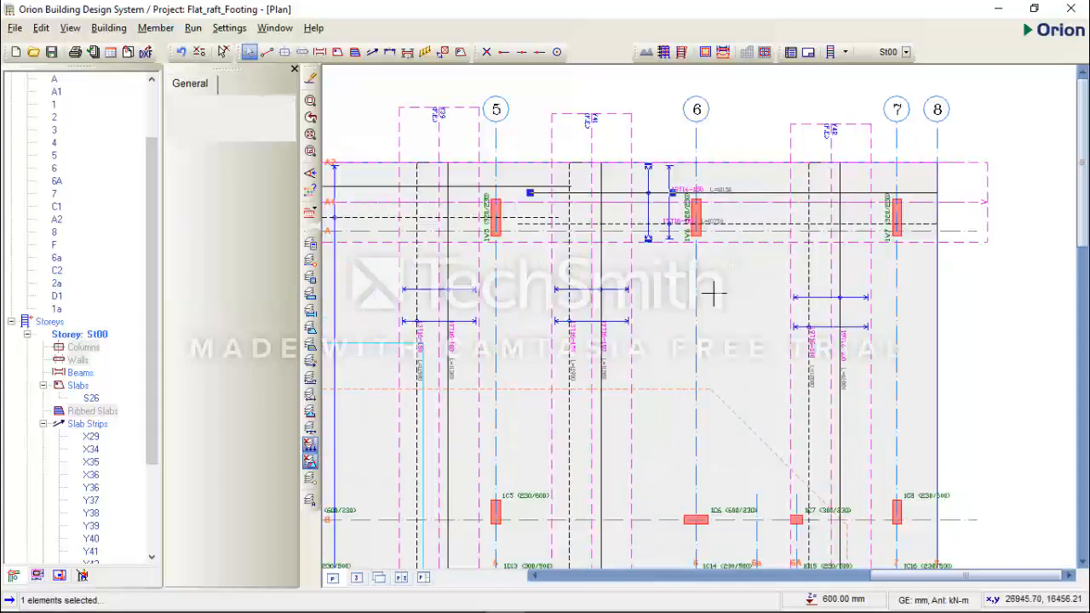
pyautogui.click(184, 207)
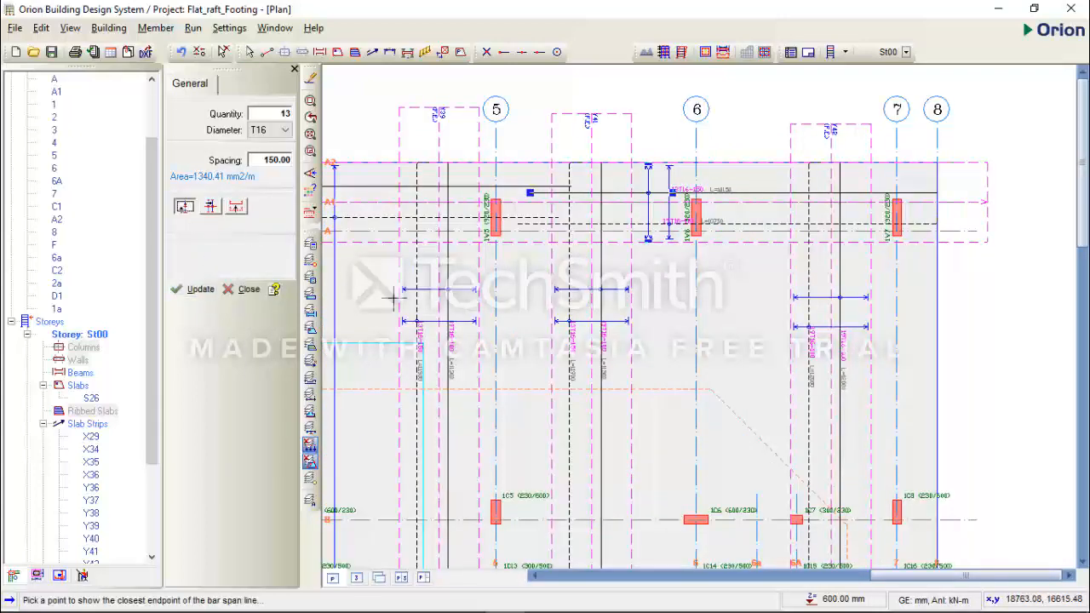
pyautogui.moveTo(664, 333); pyautogui.dragTo(687, 263, button='middle')
pyautogui.moveTo(611, 365); pyautogui.dragTo(634, 286, button='middle')
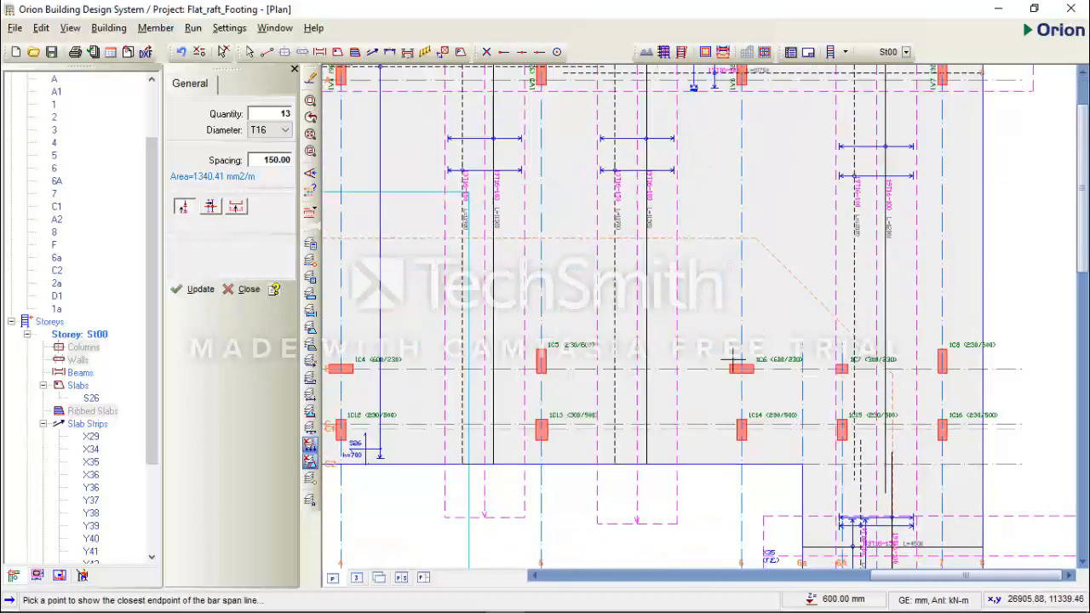
pyautogui.click(695, 463)
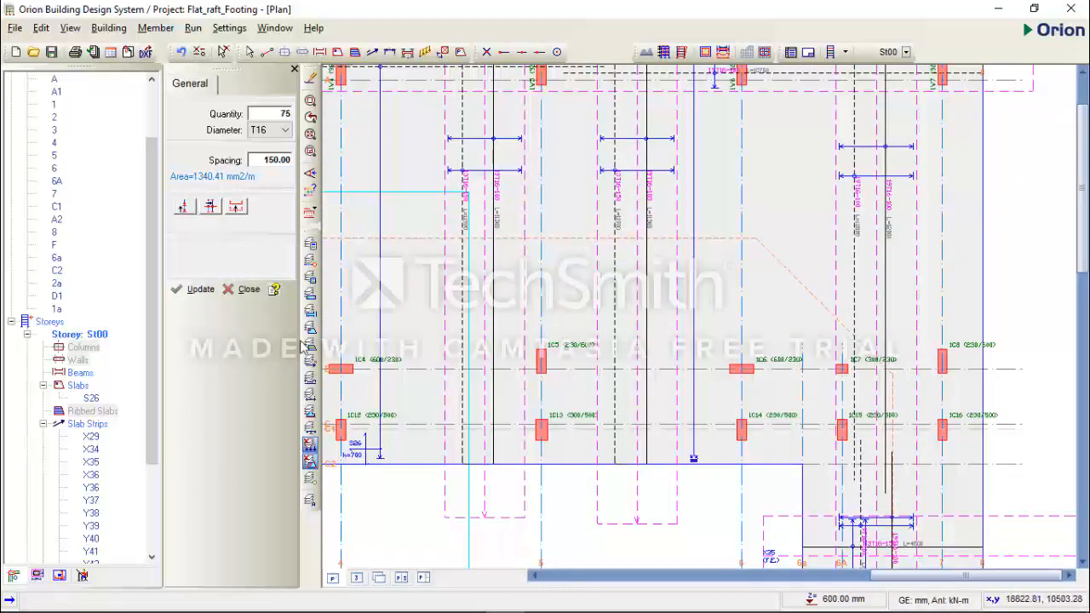
pyautogui.moveTo(689, 313); pyautogui.dragTo(584, 451, button='middle')
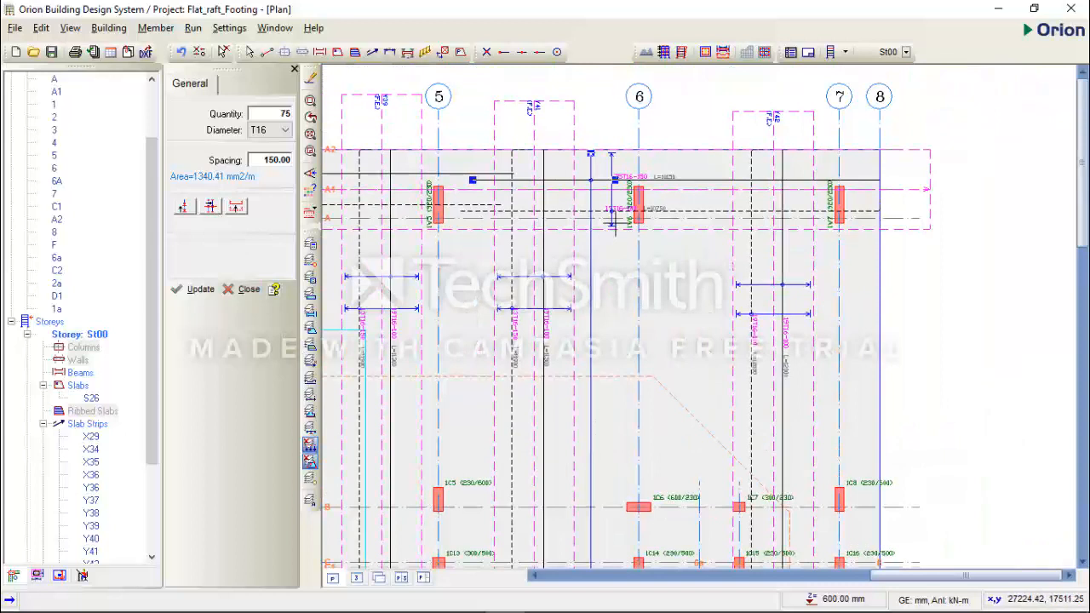
pyautogui.press('Escape')
# Open the properties of strip X29's 19T16-100 bar near axis 6 and relocate its span line between axes 6 and 7.
pyautogui.click(609, 191)
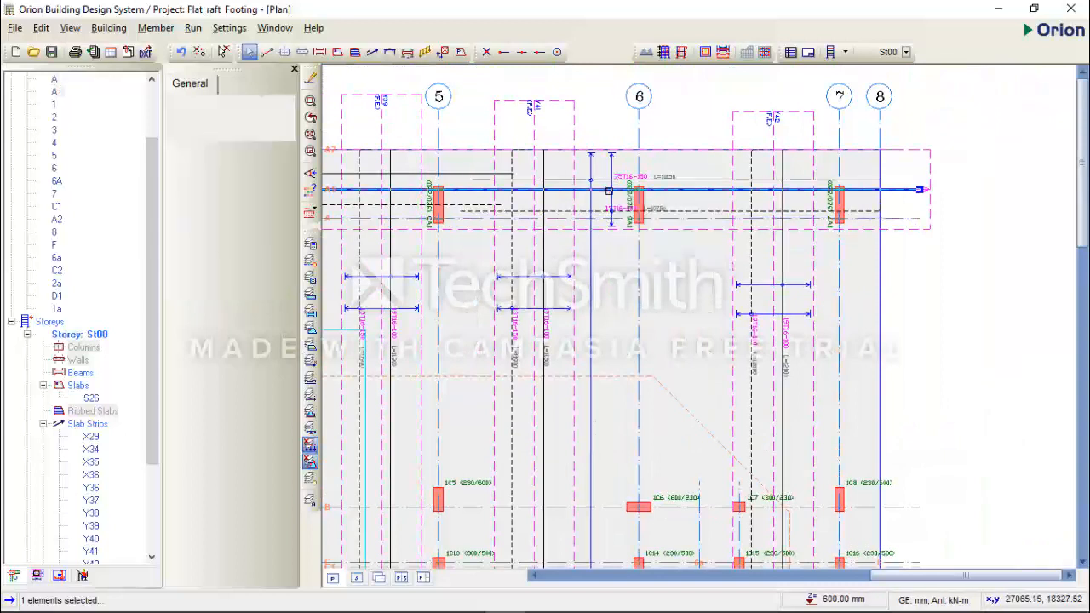
pyautogui.click(610, 208)
pyautogui.rightClick(654, 263)
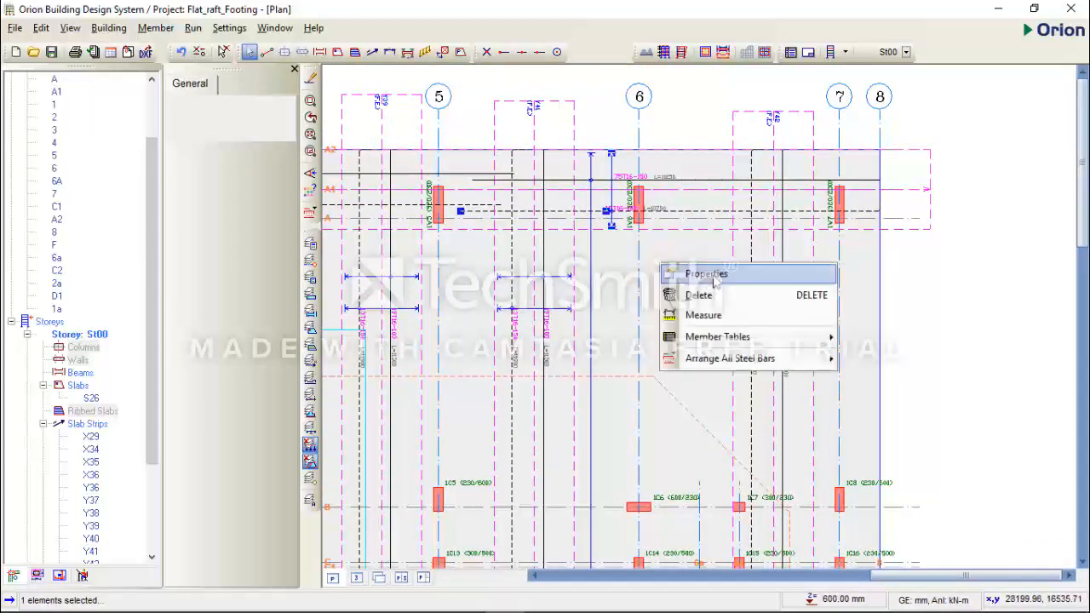
pyautogui.click(700, 272)
pyautogui.click(704, 256)
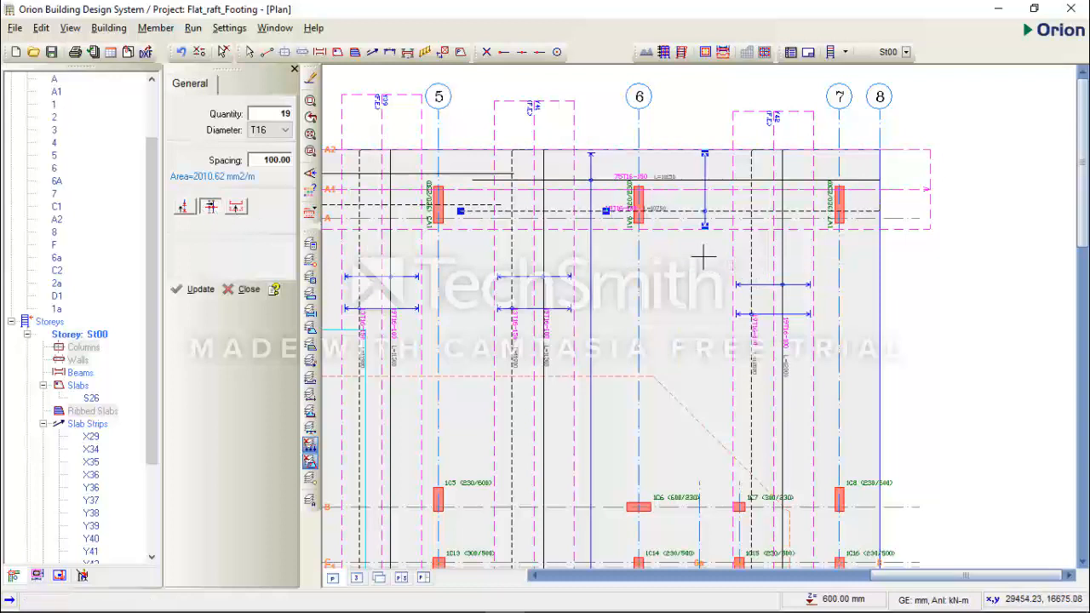
# Extend the relocated T16-100 span line between axes 6 and 7 down to axis C2.
pyautogui.click(186, 209)
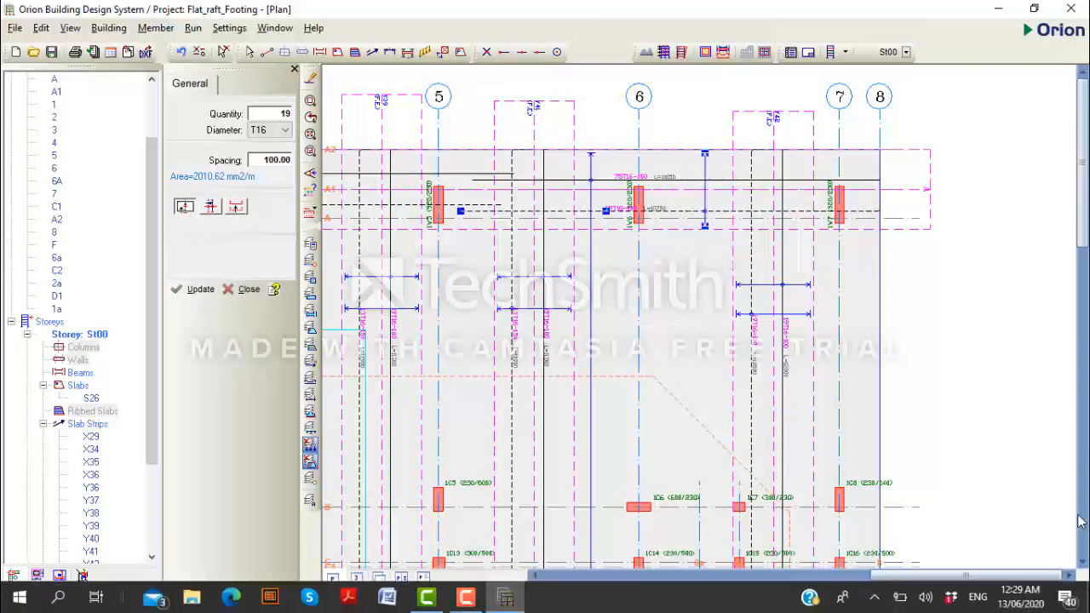
pyautogui.moveTo(779, 330); pyautogui.dragTo(745, 213, button='middle')
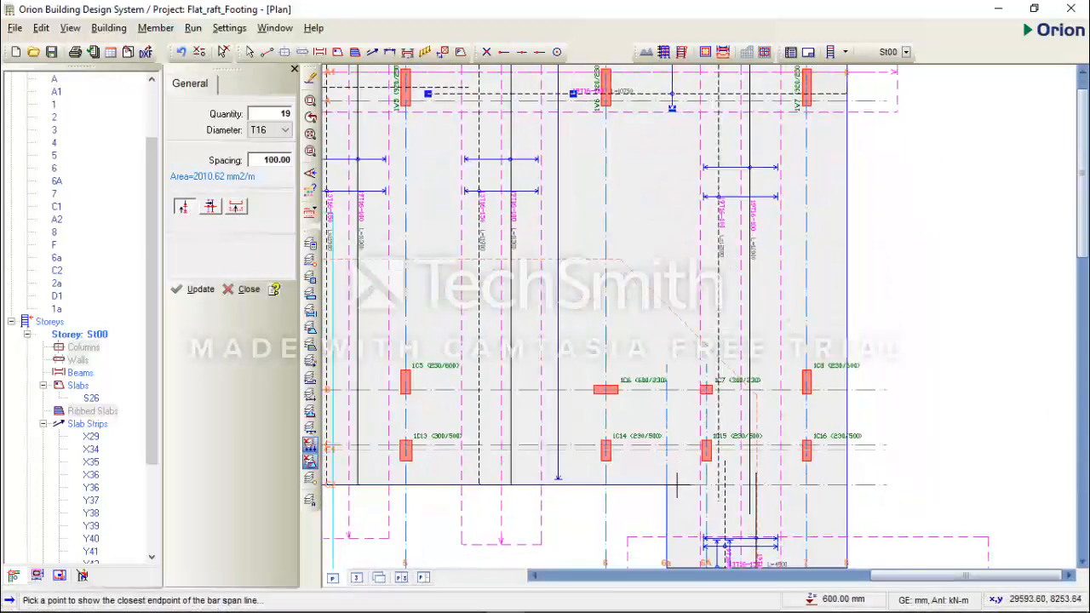
pyautogui.click(679, 483)
pyautogui.scroll(-2, 742, 423)
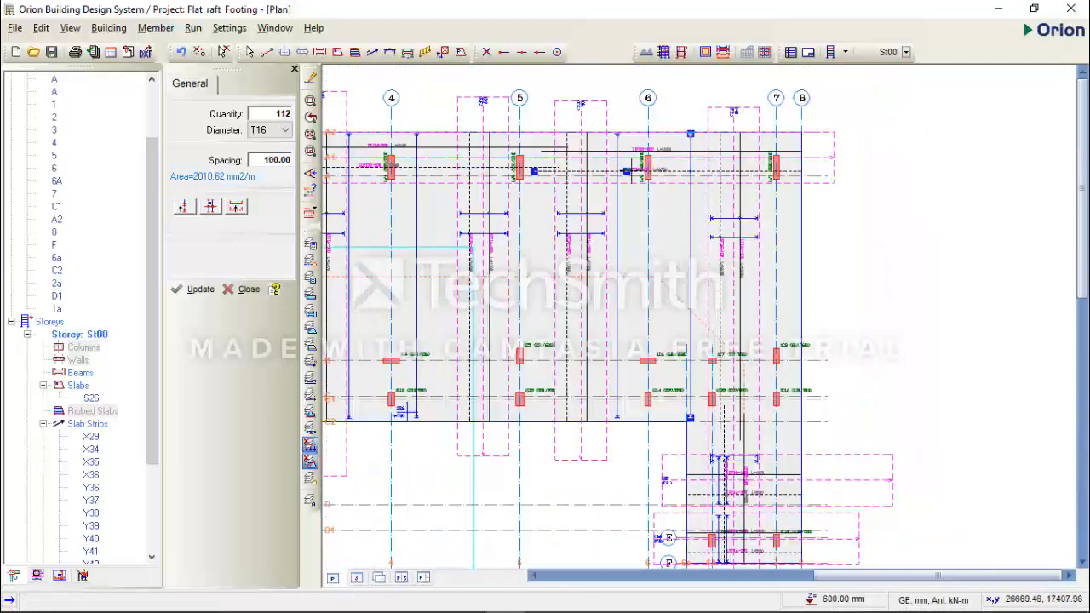
# Examine the bar labels around axis 6 and the extended X29 span lines across the whole raft.
pyautogui.scroll(4, 630, 174)
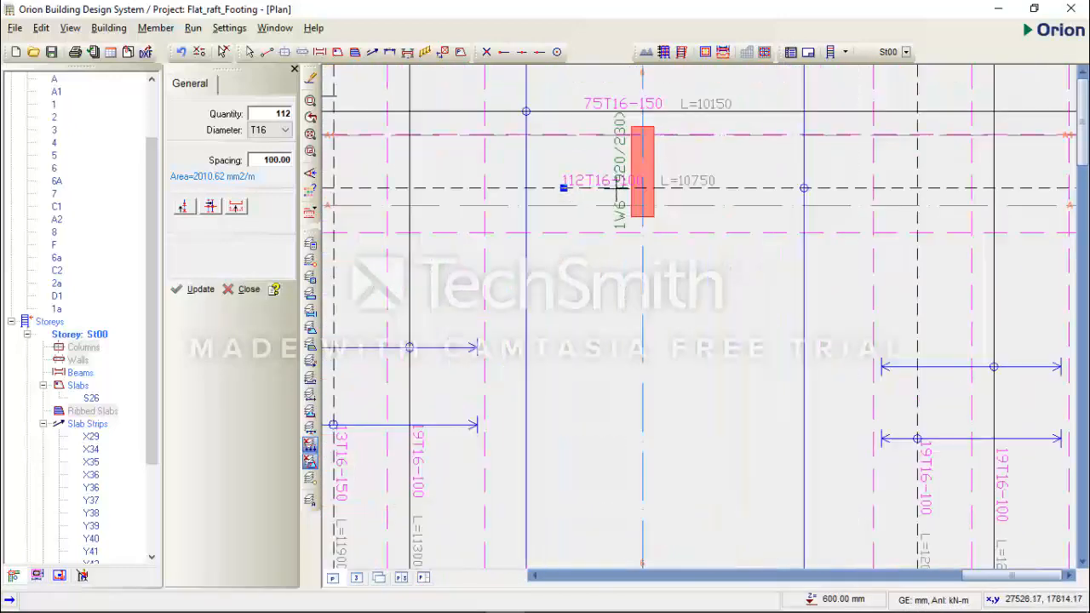
pyautogui.scroll(-1, 609, 189)
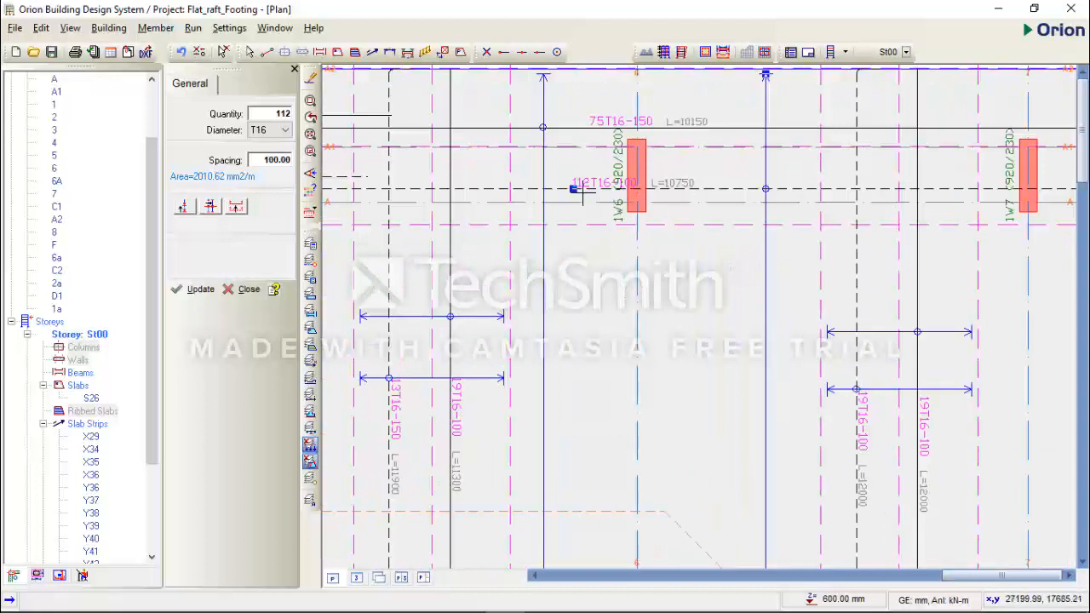
pyautogui.scroll(1, 598, 181)
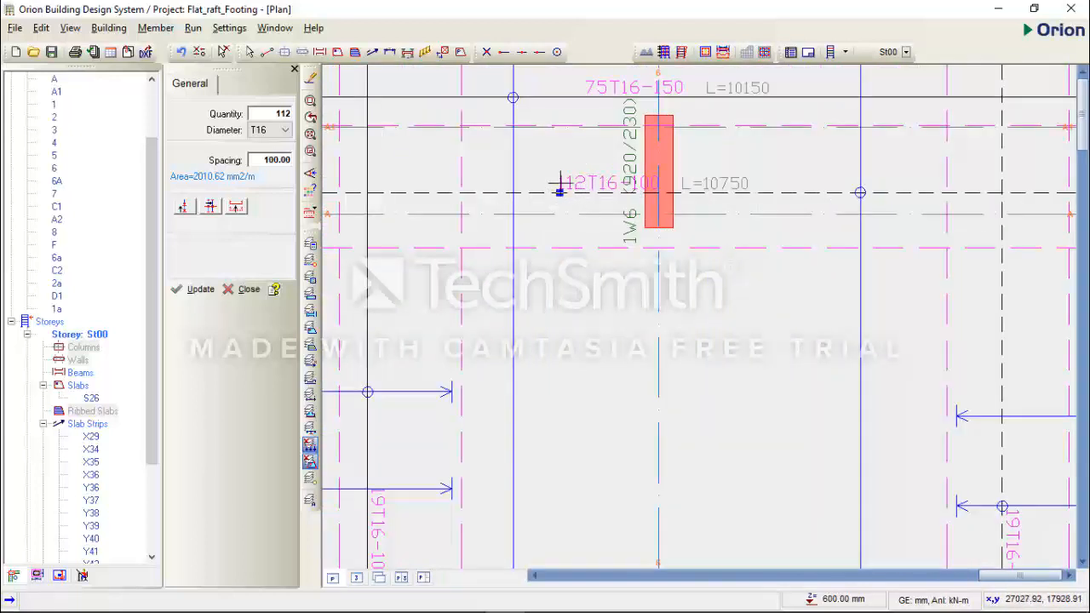
pyautogui.scroll(-1, 563, 188)
pyautogui.scroll(-1, 568, 195)
pyautogui.scroll(1, 562, 174)
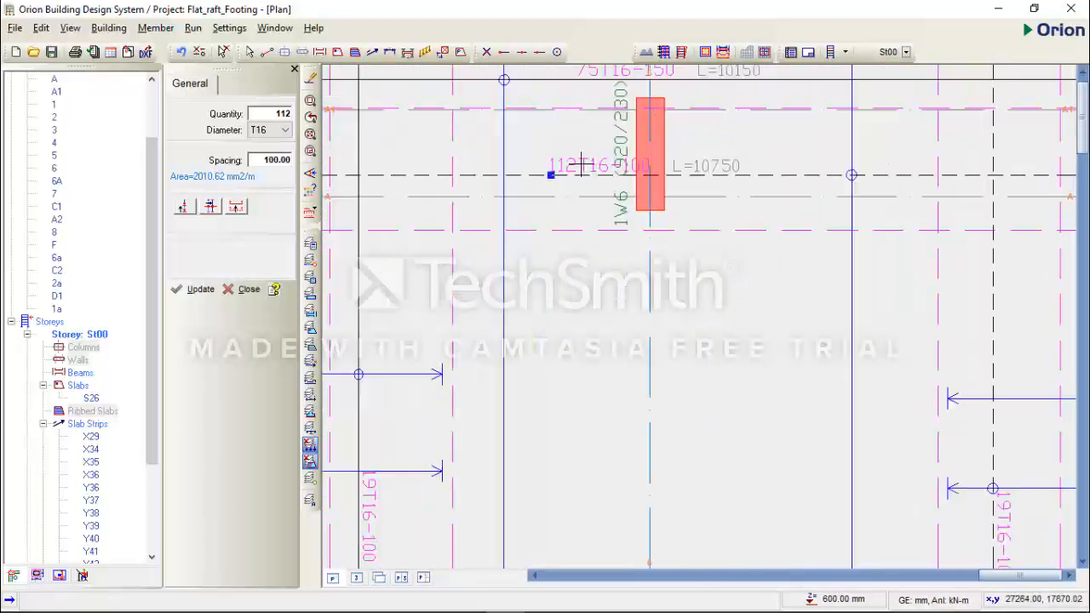
pyautogui.scroll(-4, 591, 204)
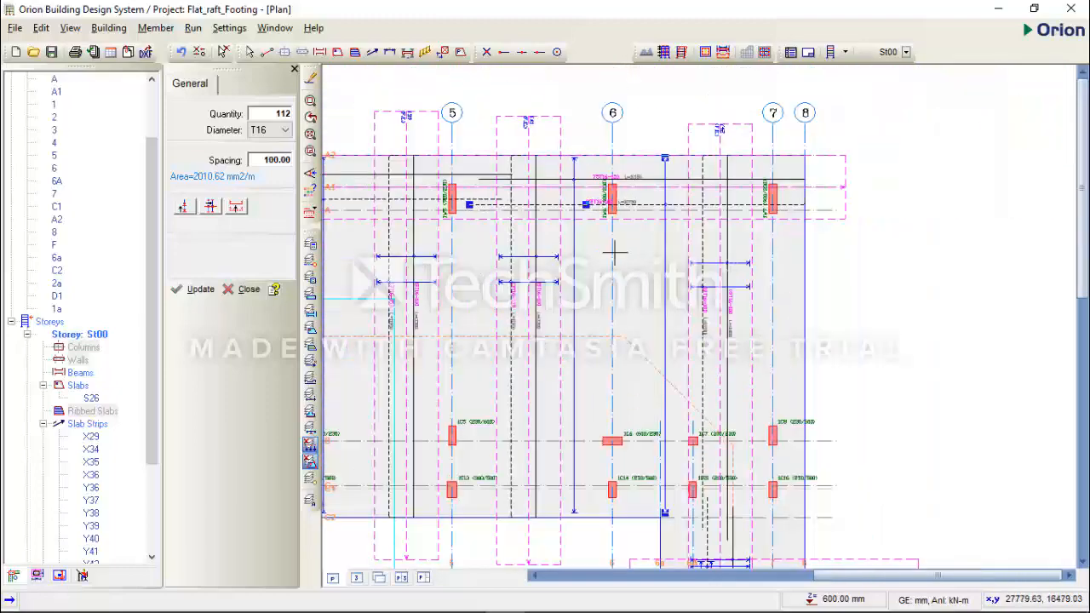
pyautogui.scroll(-2, 786, 242)
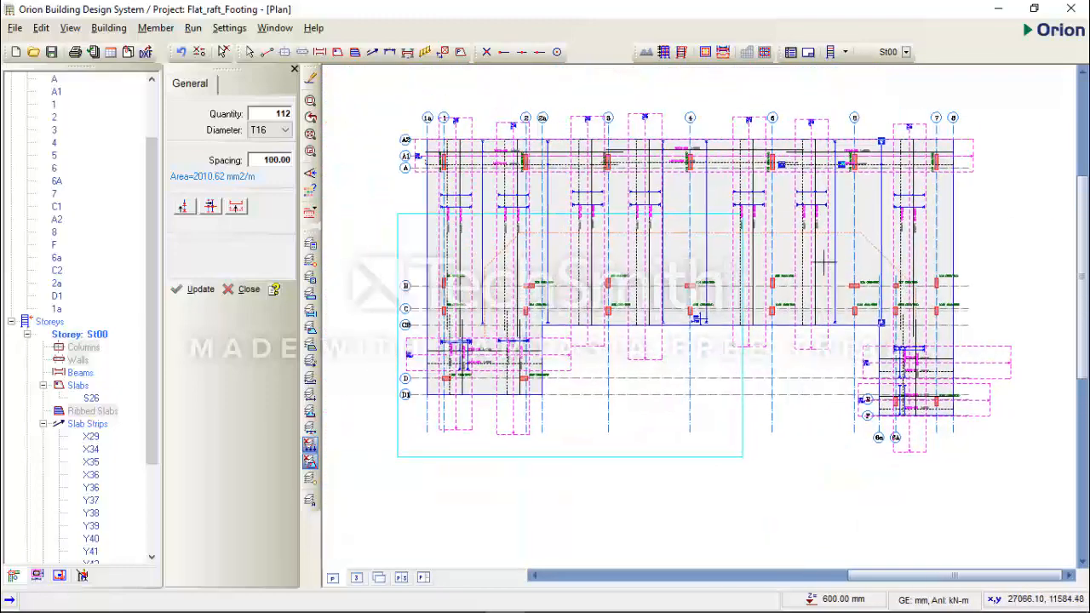
pyautogui.scroll(3, 424, 157)
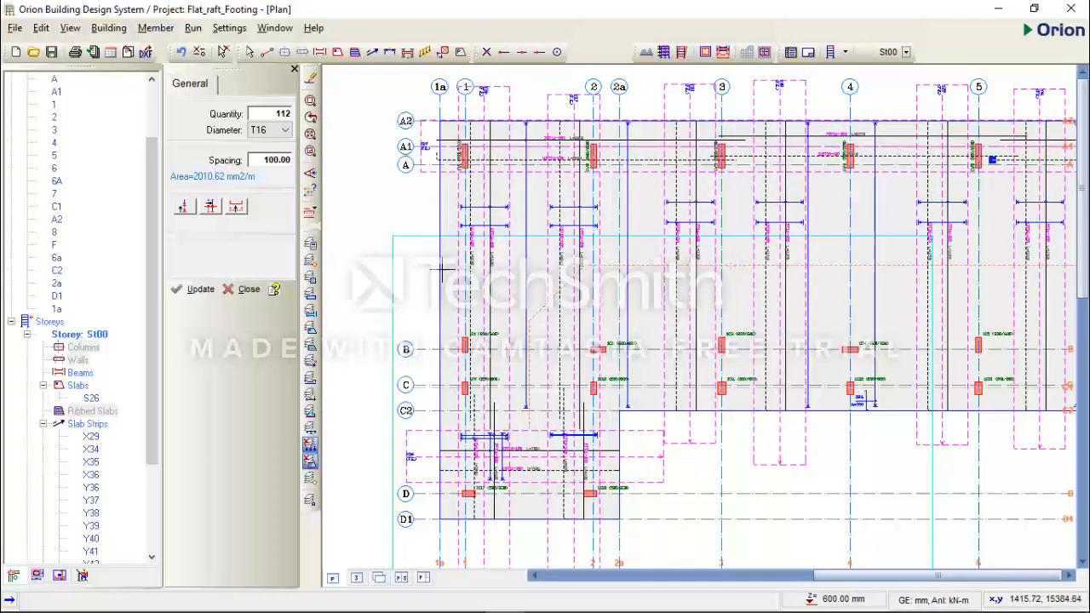
# Extend the span line of strip X34's 13T16-150 bar with L=7000 up to axis C2.
pyautogui.scroll(3, 465, 397)
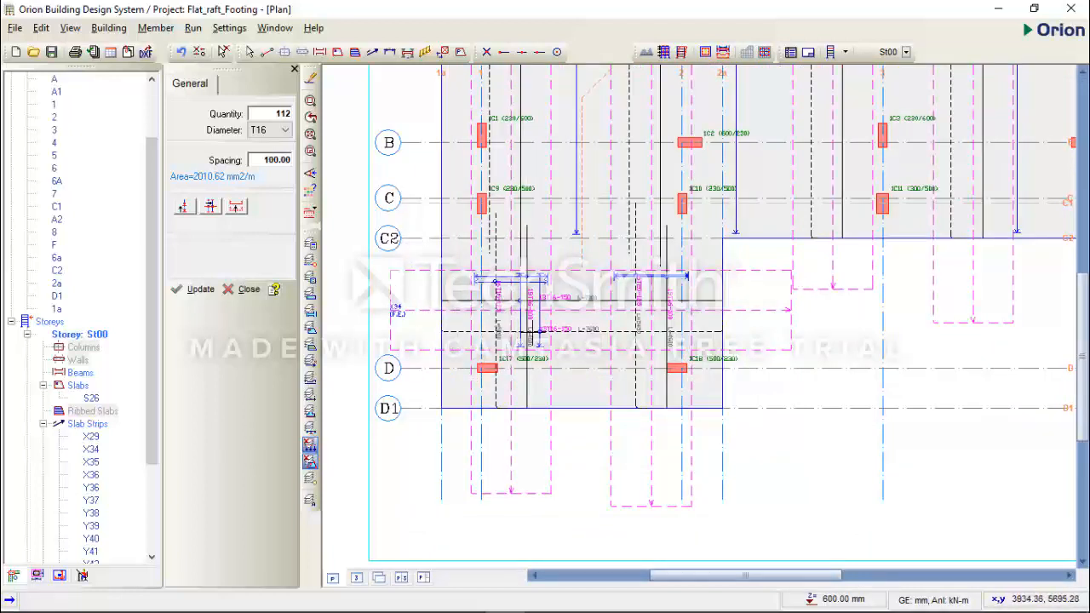
pyautogui.press('Escape')
pyautogui.scroll(1, 532, 321)
pyautogui.click(516, 320)
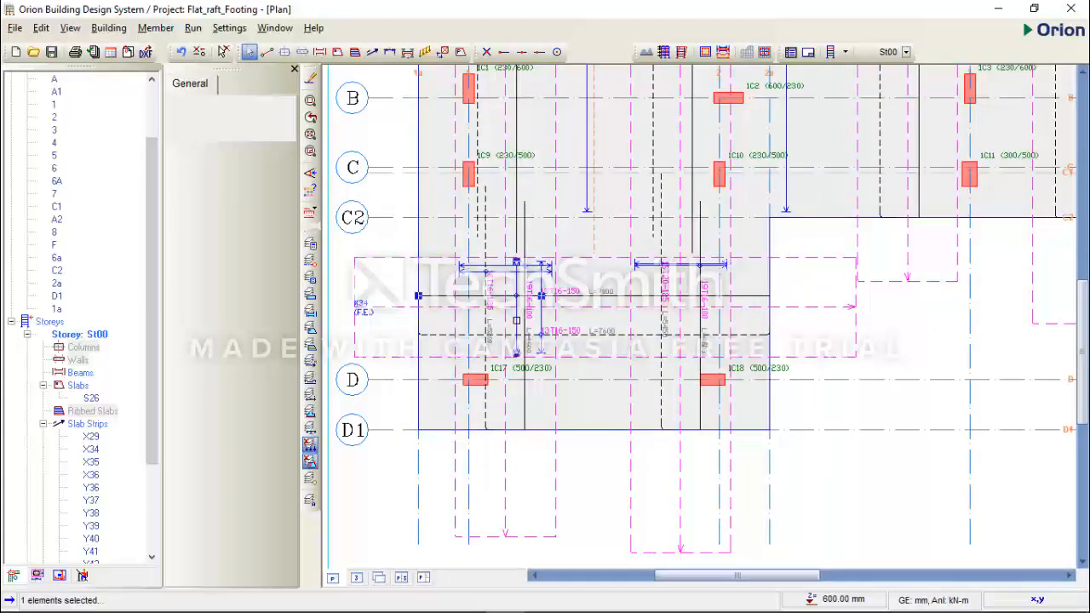
pyautogui.rightClick(587, 317)
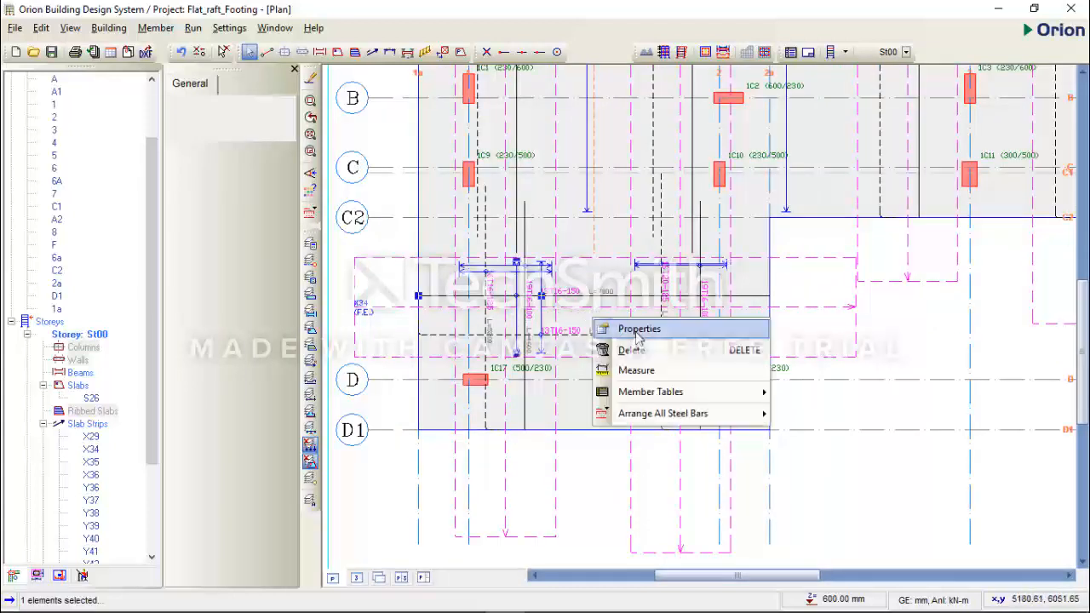
pyautogui.click(637, 327)
pyautogui.click(185, 207)
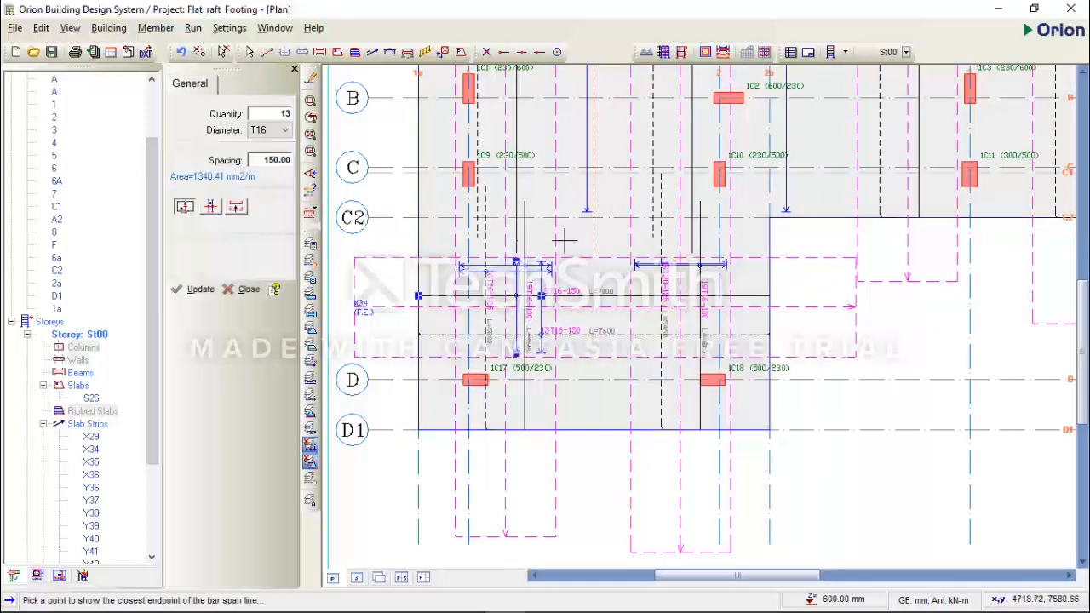
pyautogui.scroll(3, 528, 223)
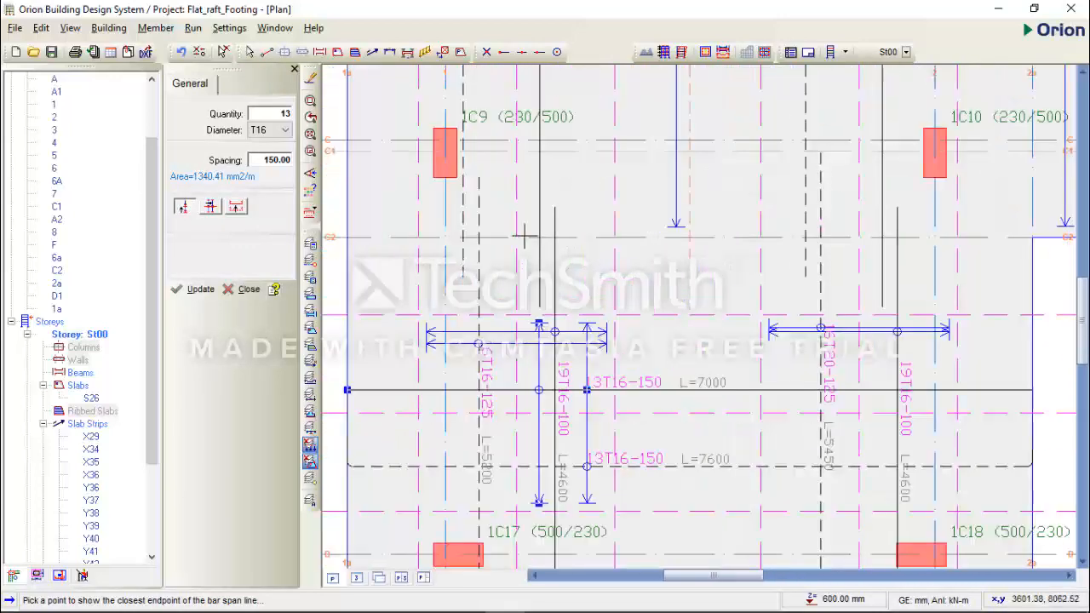
pyautogui.click(539, 244)
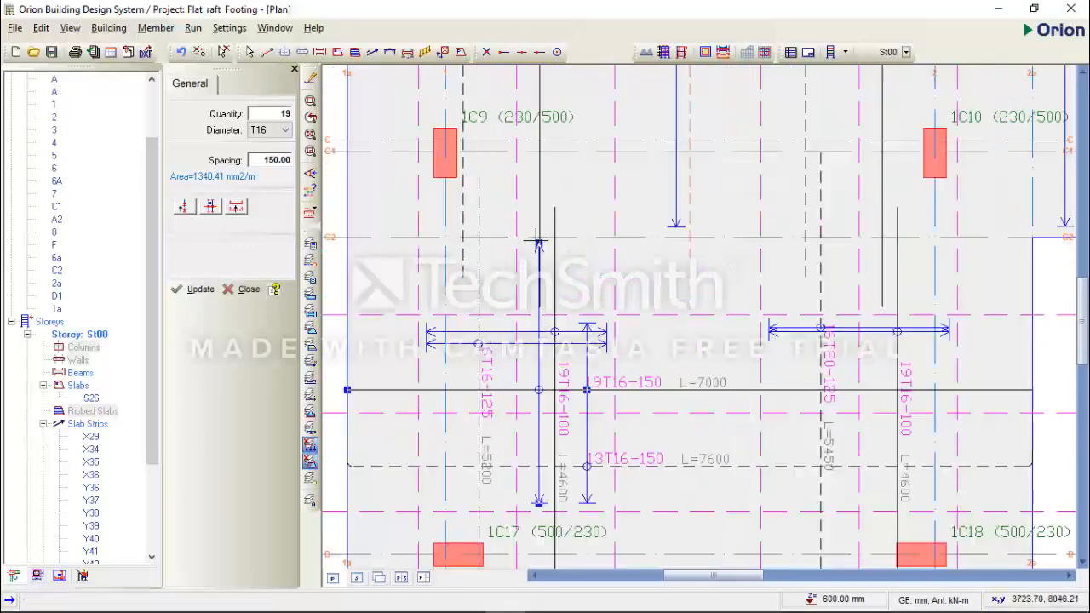
# Extend the other end of X34's L=7000 bar span line down to the raft edge at axis D1.
pyautogui.click(184, 208)
pyautogui.scroll(-1, 634, 298)
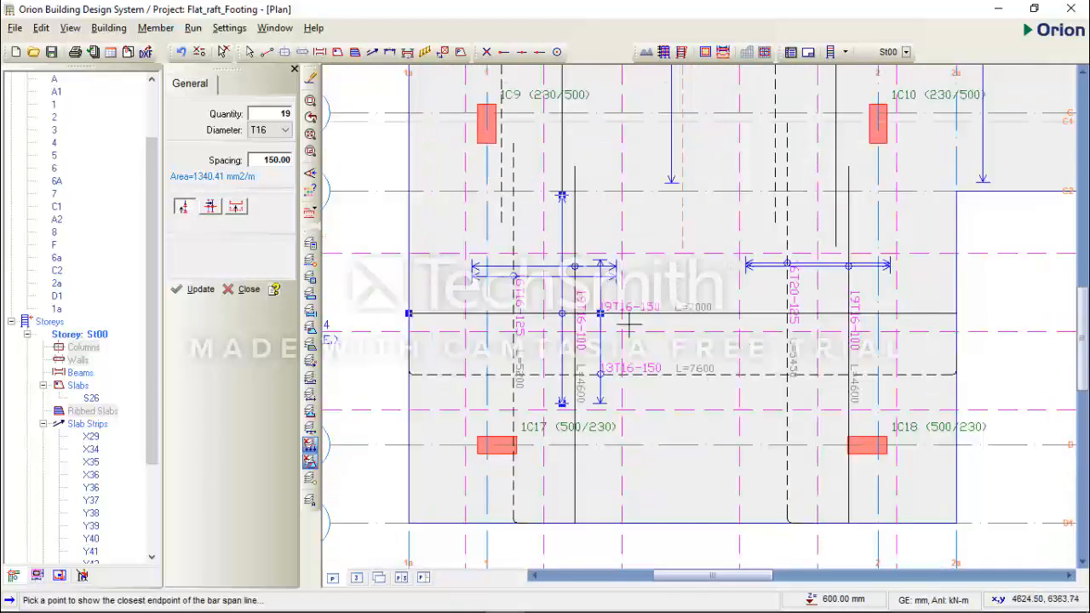
pyautogui.click(563, 520)
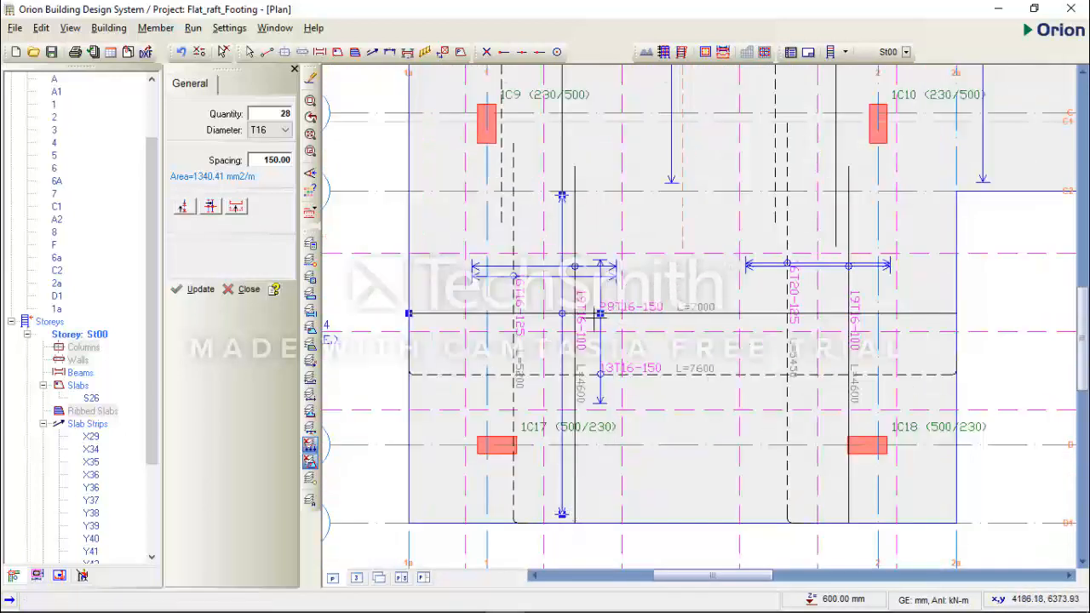
pyautogui.press('Escape')
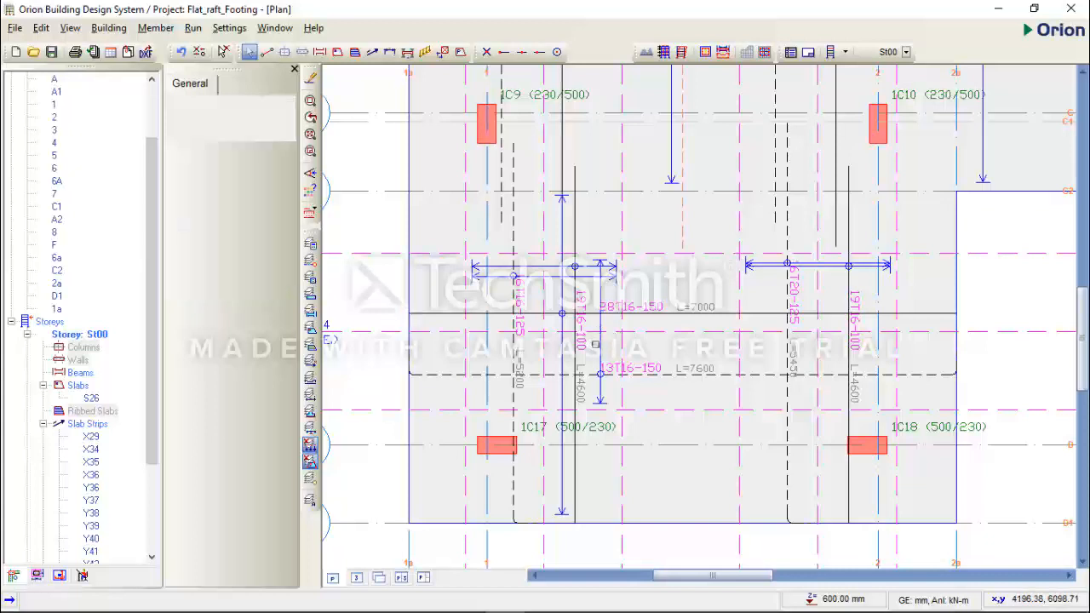
# Open the properties of strip X34's 13T16-150 bar with L=7600 and relocate its span line midway between axes 1 and 2.
pyautogui.click(600, 345)
pyautogui.rightClick(678, 349)
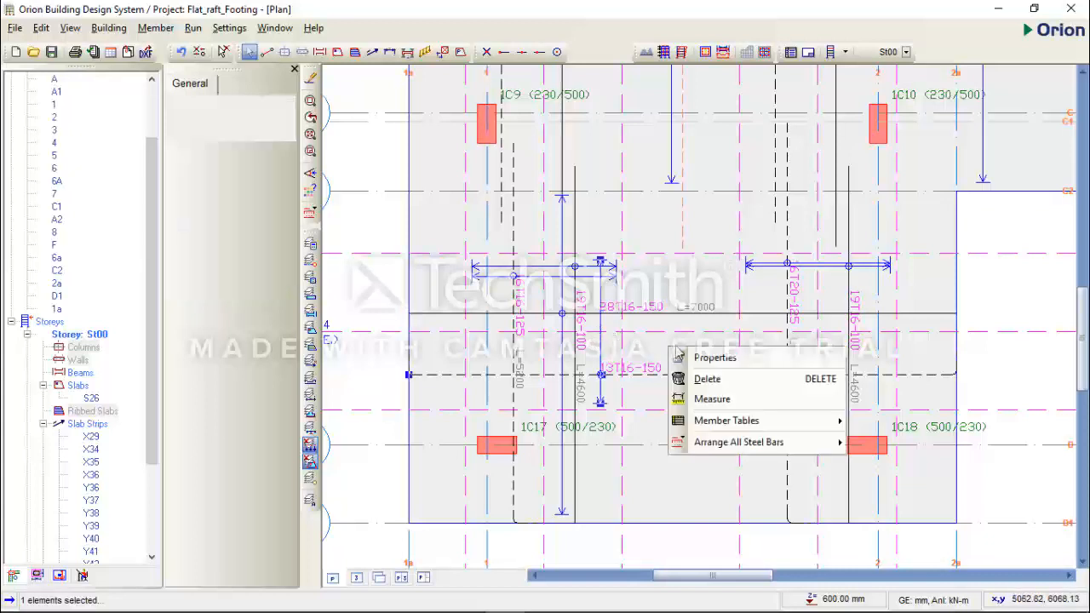
pyautogui.click(718, 357)
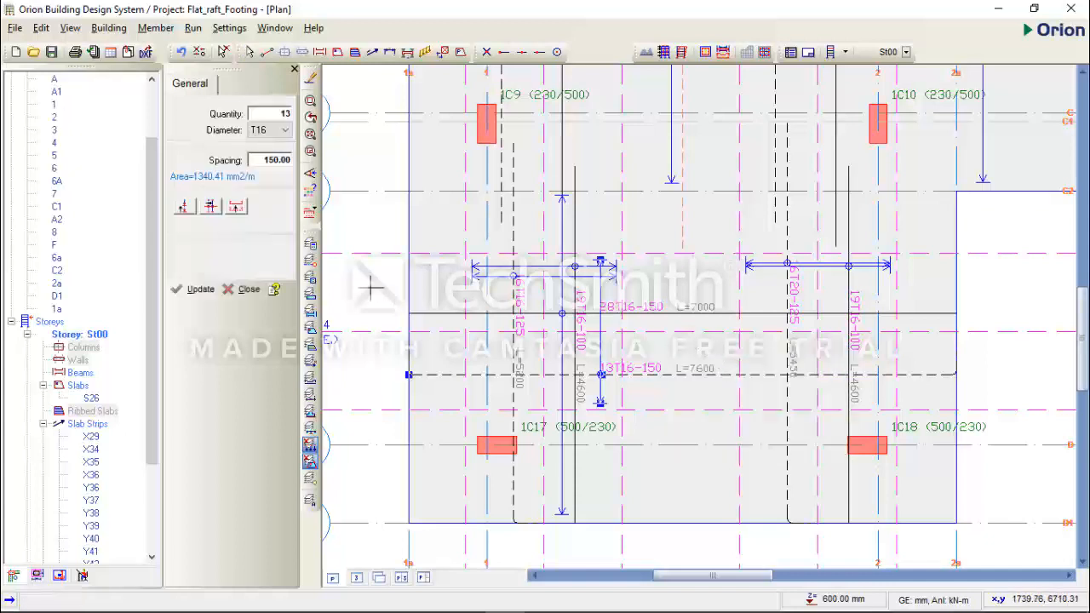
pyautogui.click(210, 206)
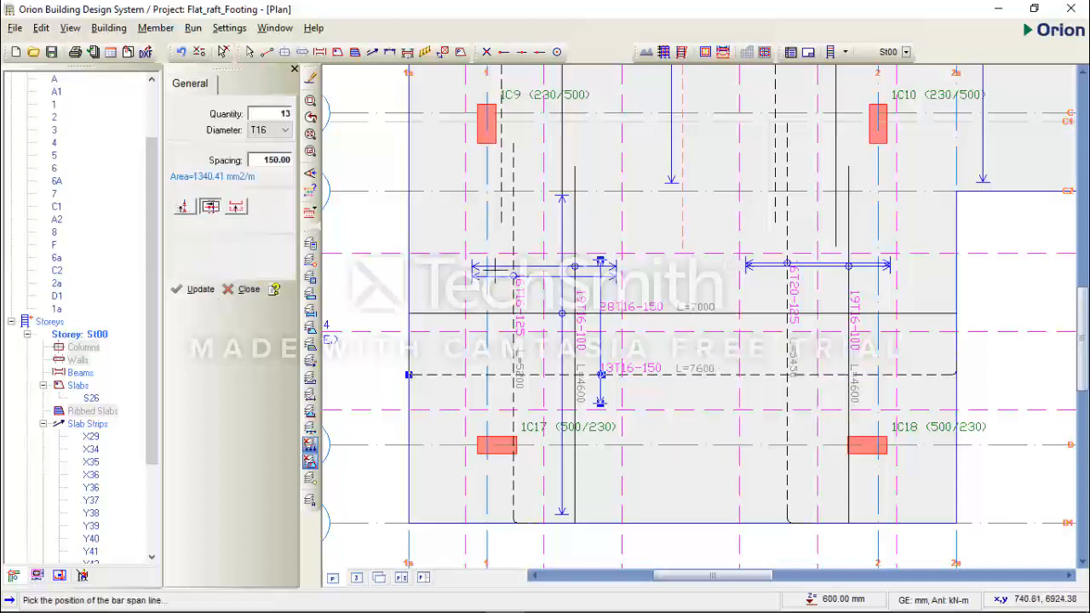
pyautogui.click(697, 307)
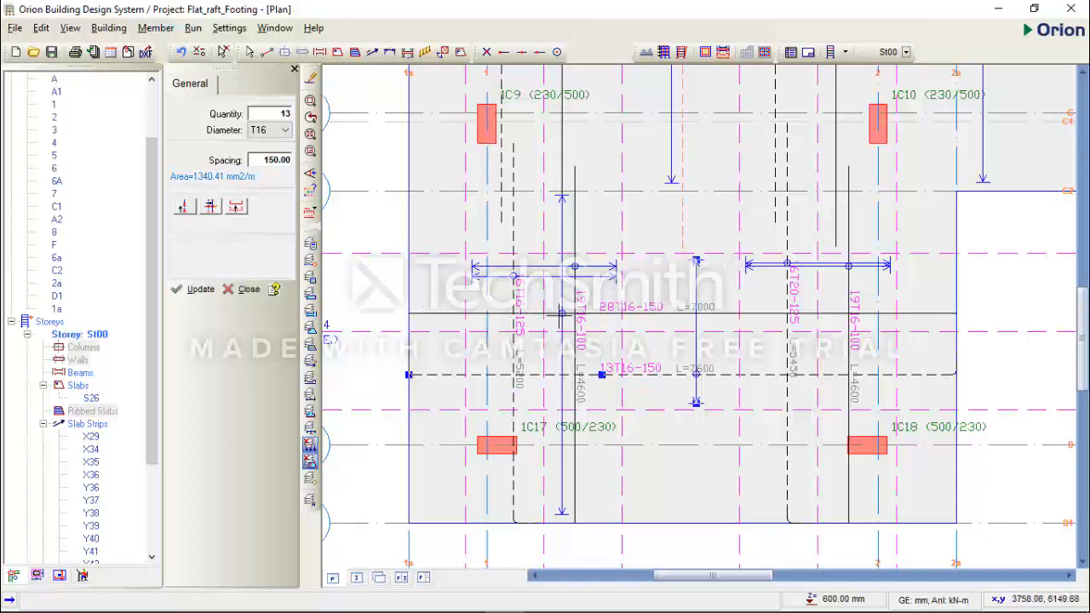
# Extend the relocated L=7600 bar span line up to axis C2 and down to axis D1.
pyautogui.click(185, 207)
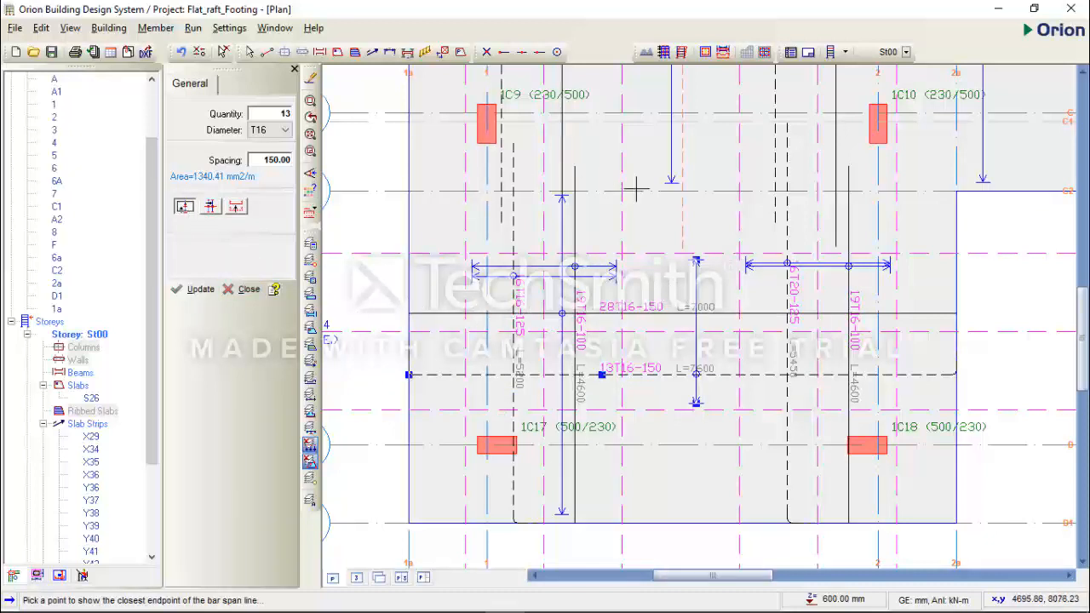
pyautogui.click(692, 192)
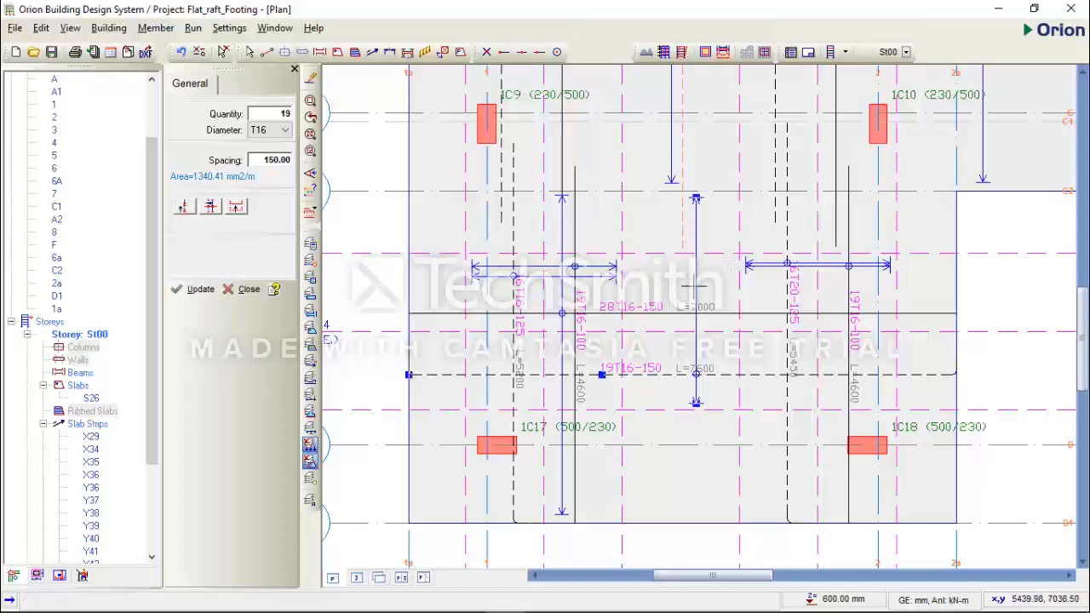
pyautogui.click(187, 208)
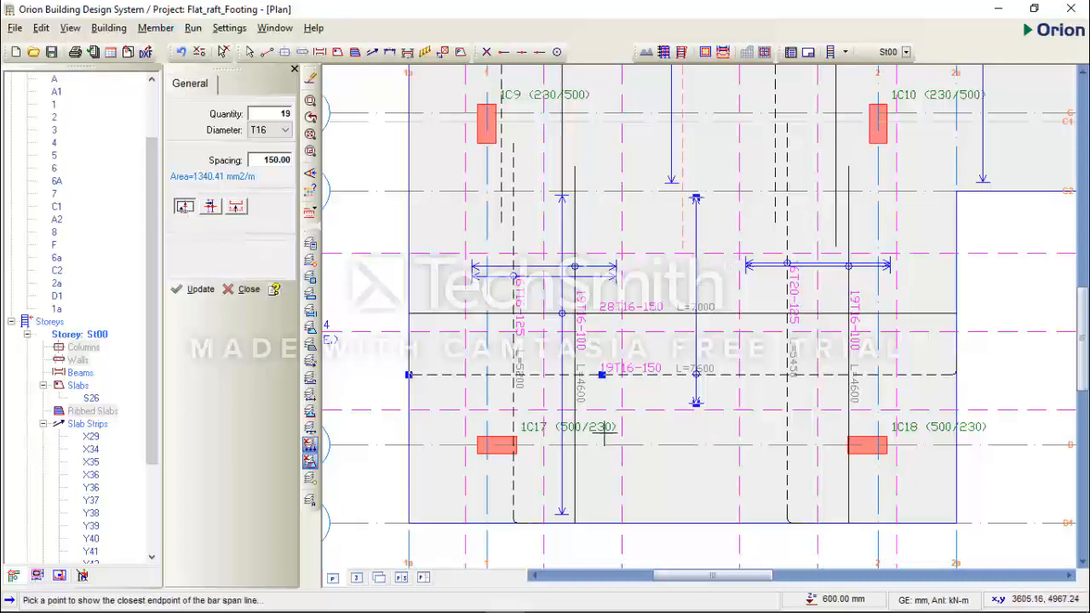
pyautogui.click(699, 521)
pyautogui.scroll(-4, 707, 485)
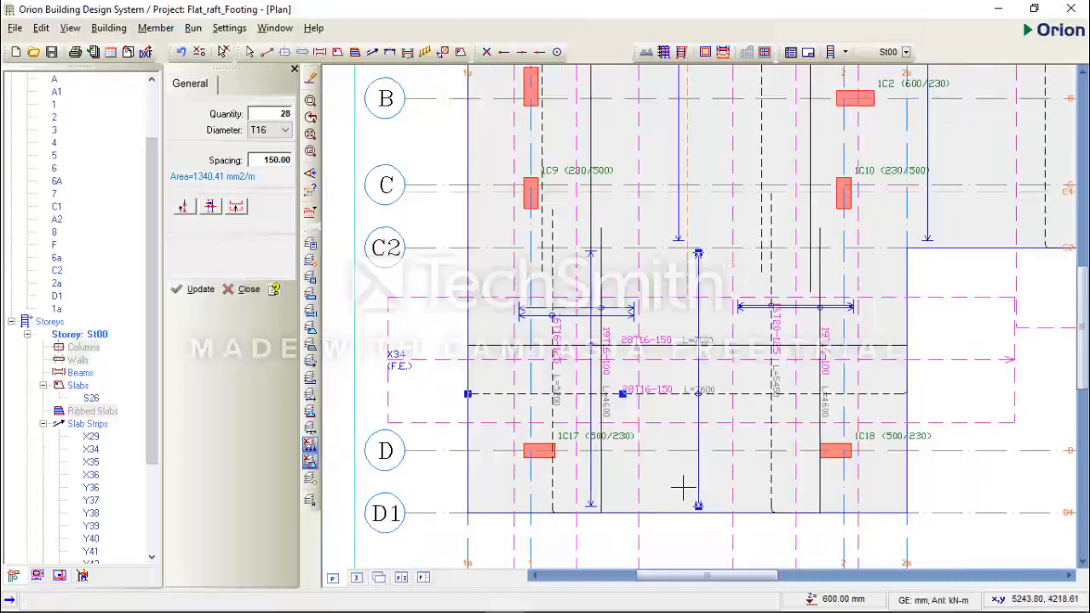
pyautogui.press('Escape')
# Examine the raft from strip X34 across to the bars of strips X35 and X36 near axes 6a to 8.
pyautogui.scroll(-1, 653, 467)
pyautogui.moveTo(621, 432); pyautogui.dragTo(543, 417, button='middle')
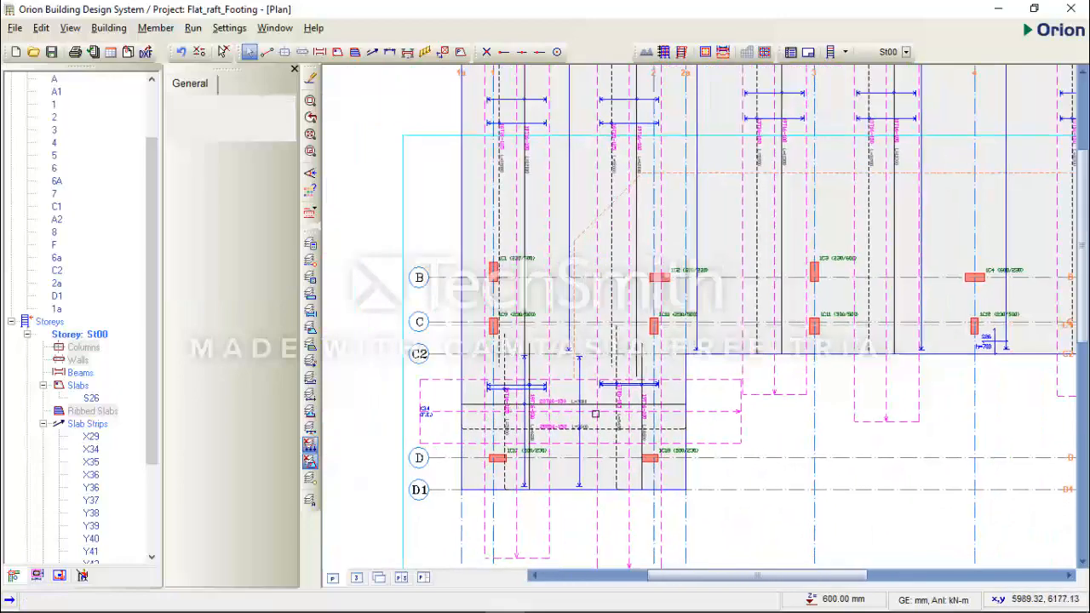
pyautogui.moveTo(624, 392); pyautogui.dragTo(592, 386, button='middle')
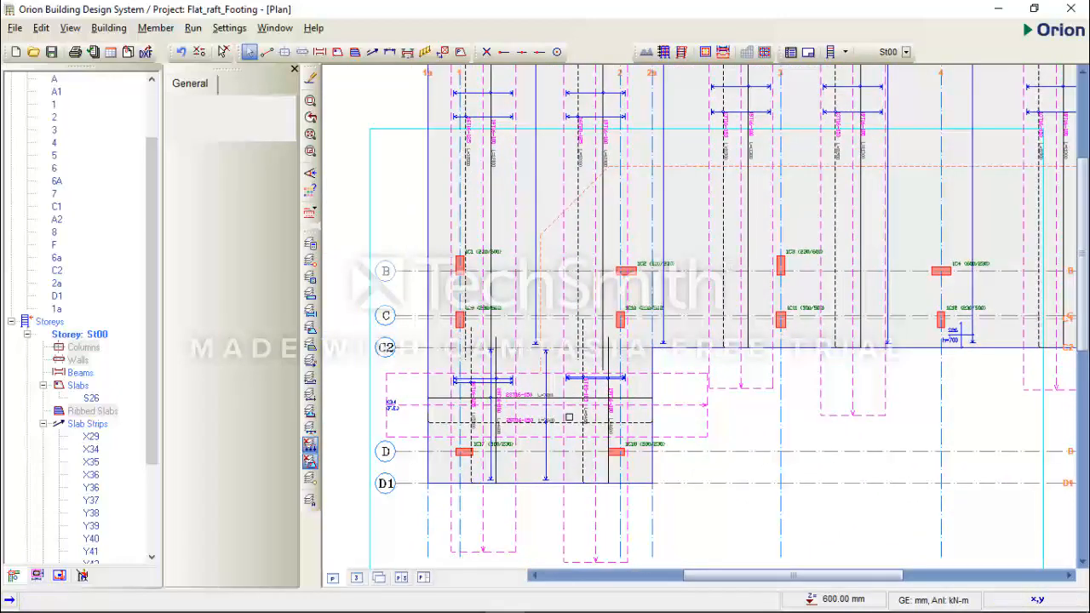
pyautogui.scroll(-1, 569, 418)
pyautogui.moveTo(566, 436); pyautogui.dragTo(508, 428, button='middle')
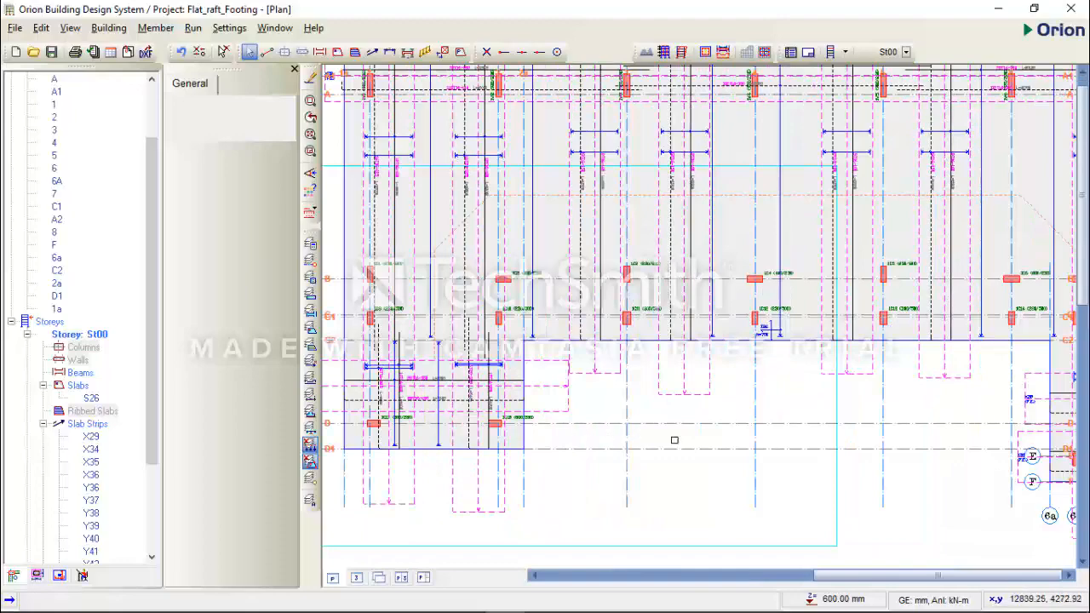
pyautogui.scroll(-1, 728, 439)
pyautogui.moveTo(706, 438); pyautogui.dragTo(543, 423, button='middle')
pyautogui.moveTo(925, 443); pyautogui.dragTo(821, 431, button='middle')
pyautogui.scroll(2, 828, 427)
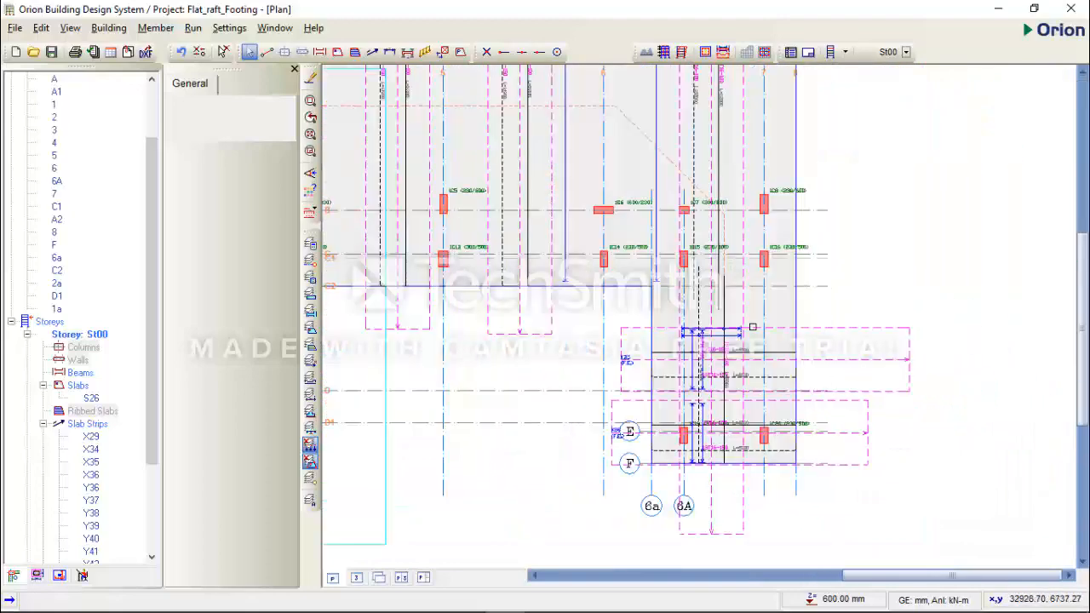
pyautogui.scroll(2, 638, 426)
pyautogui.moveTo(615, 440); pyautogui.dragTo(555, 326, button='middle')
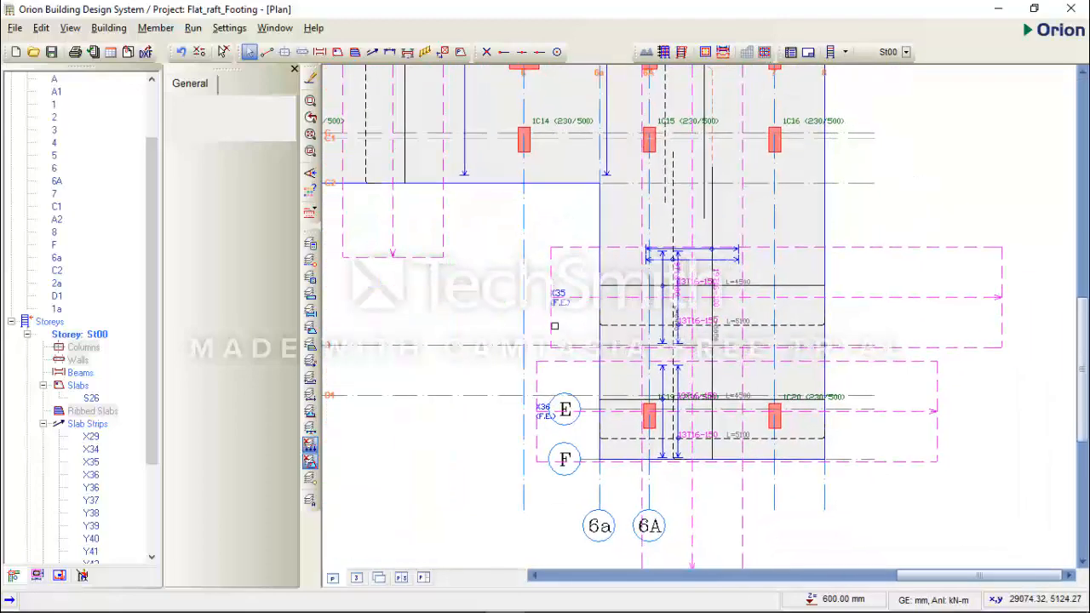
pyautogui.scroll(2, 692, 382)
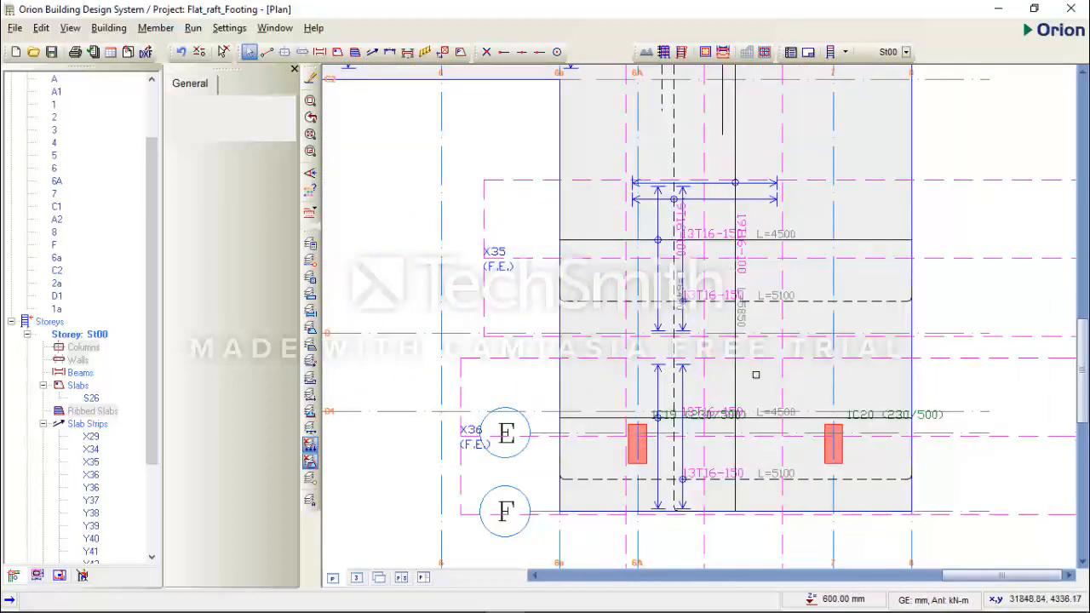
pyautogui.scroll(1, 731, 467)
pyautogui.moveTo(738, 289); pyautogui.dragTo(733, 316, button='middle')
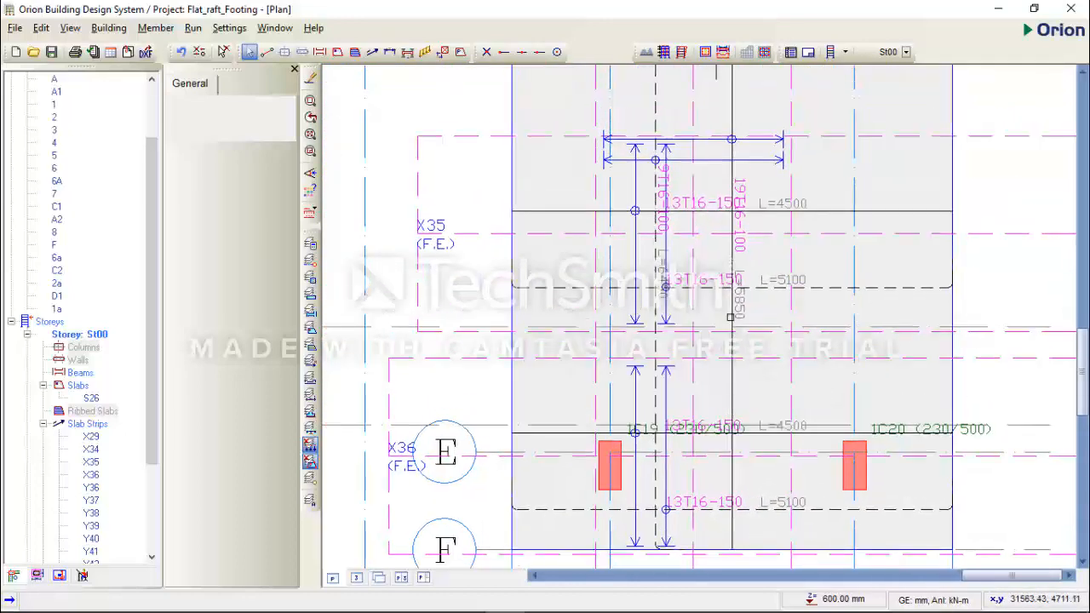
# Delete slab strip X35 together with its bars.
pyautogui.scroll(-1, 709, 235)
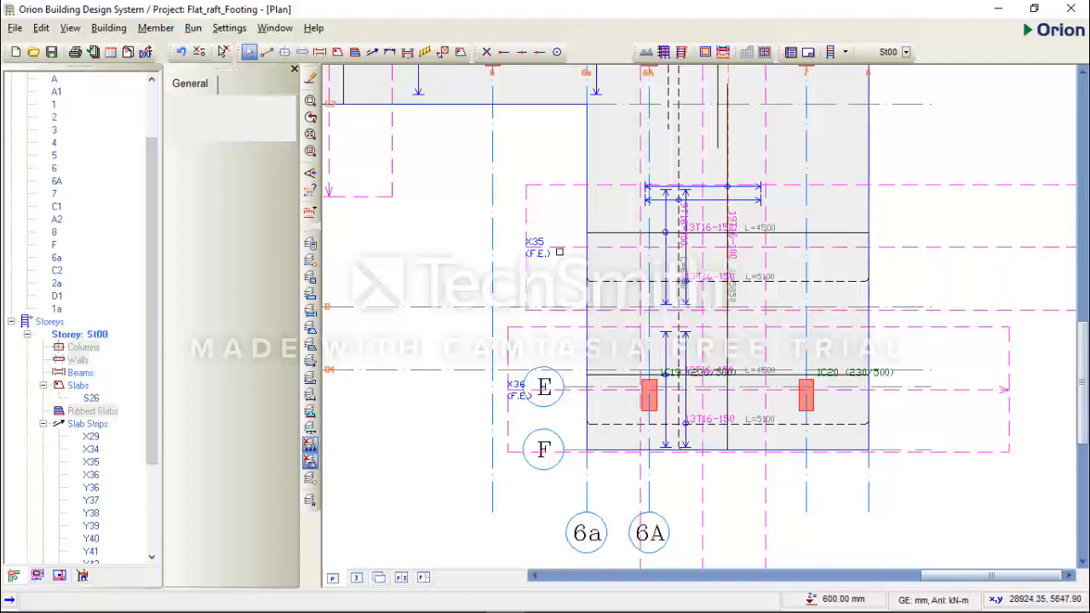
pyautogui.click(559, 252)
pyautogui.click(558, 251)
pyautogui.press('Delete')
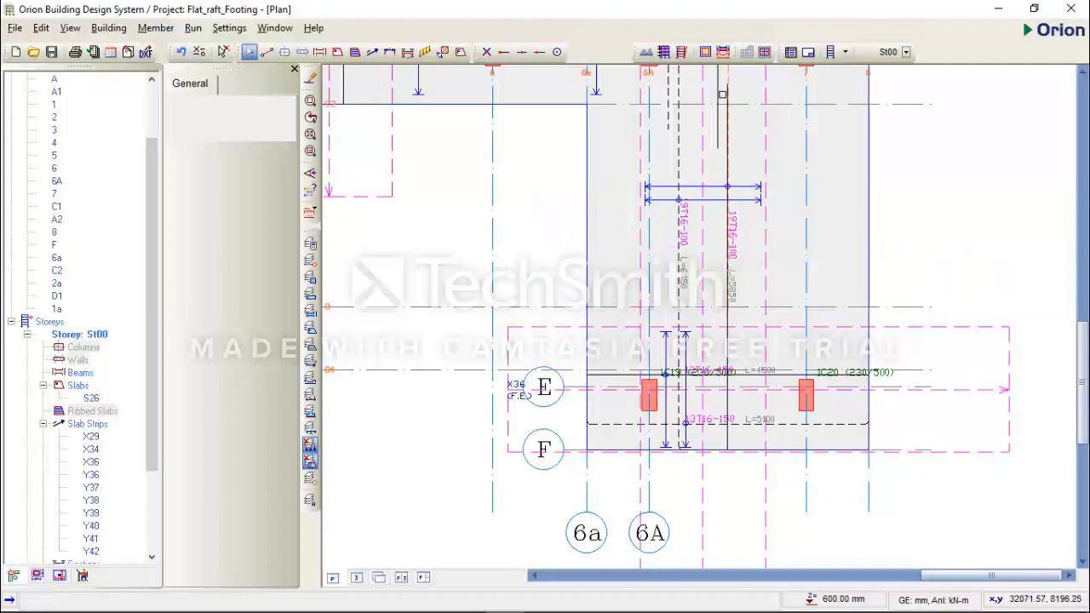
# Extend the span line of strip X36's 13T16-150 bar with L=4500 up to axis C2, and check its lower end at axis F.
pyautogui.scroll(-5, 781, 158)
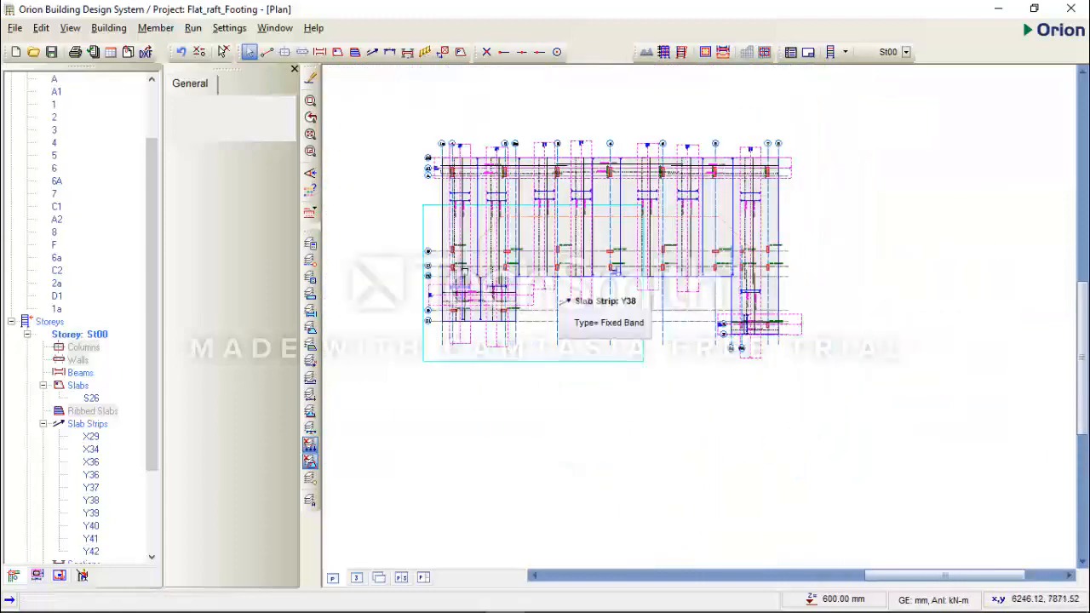
pyautogui.scroll(2, 435, 278)
pyautogui.scroll(-2, 742, 333)
pyautogui.moveTo(1071, 372); pyautogui.dragTo(818, 365, button='middle')
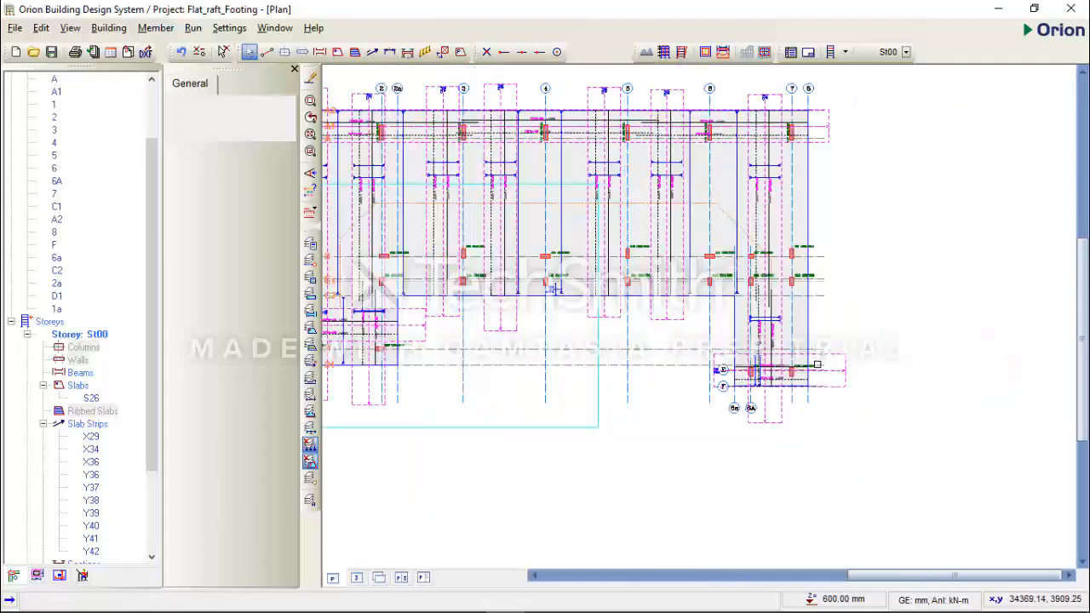
pyautogui.scroll(2, 736, 383)
pyautogui.scroll(2, 735, 392)
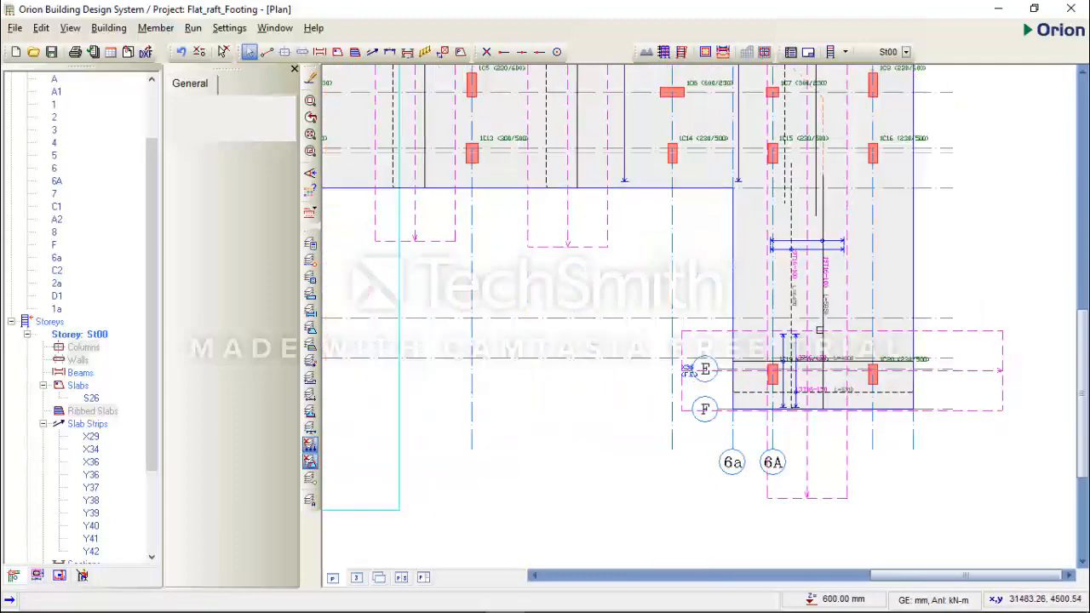
pyautogui.scroll(2, 815, 360)
pyautogui.click(777, 349)
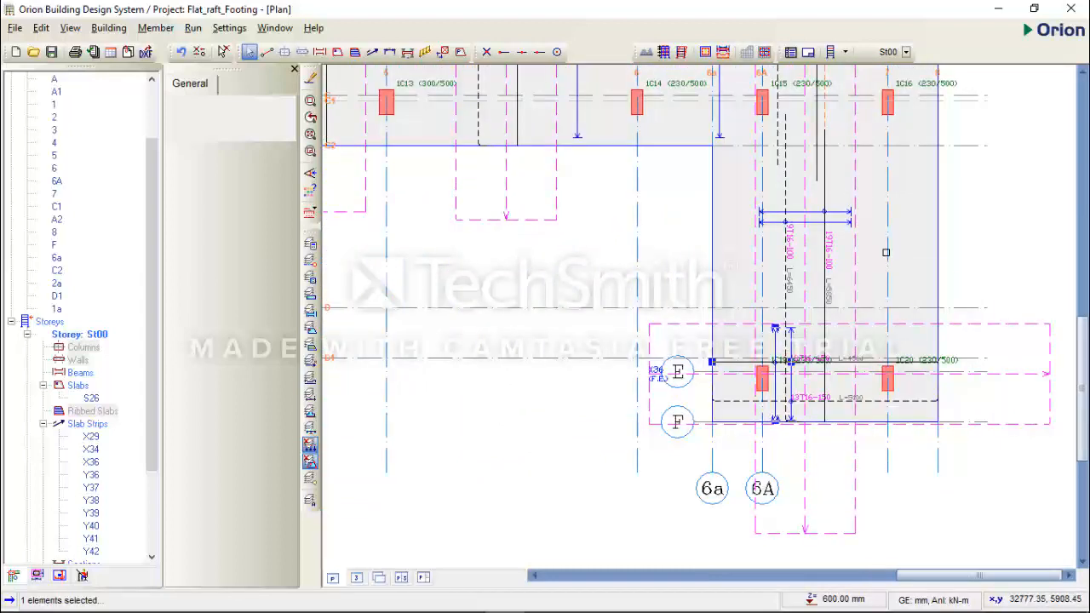
pyautogui.rightClick(892, 255)
pyautogui.click(908, 265)
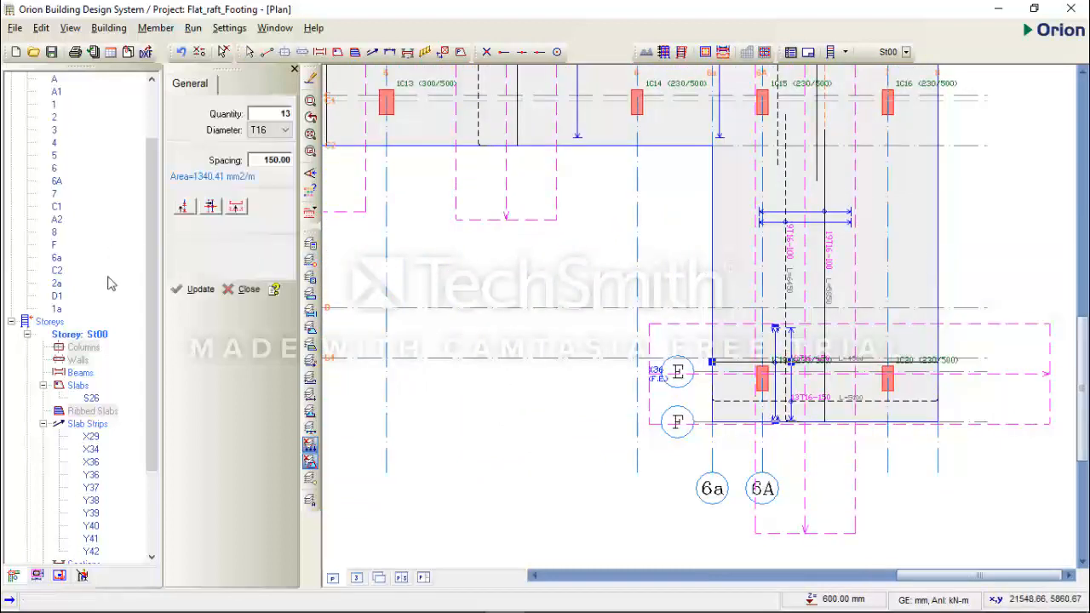
pyautogui.click(183, 206)
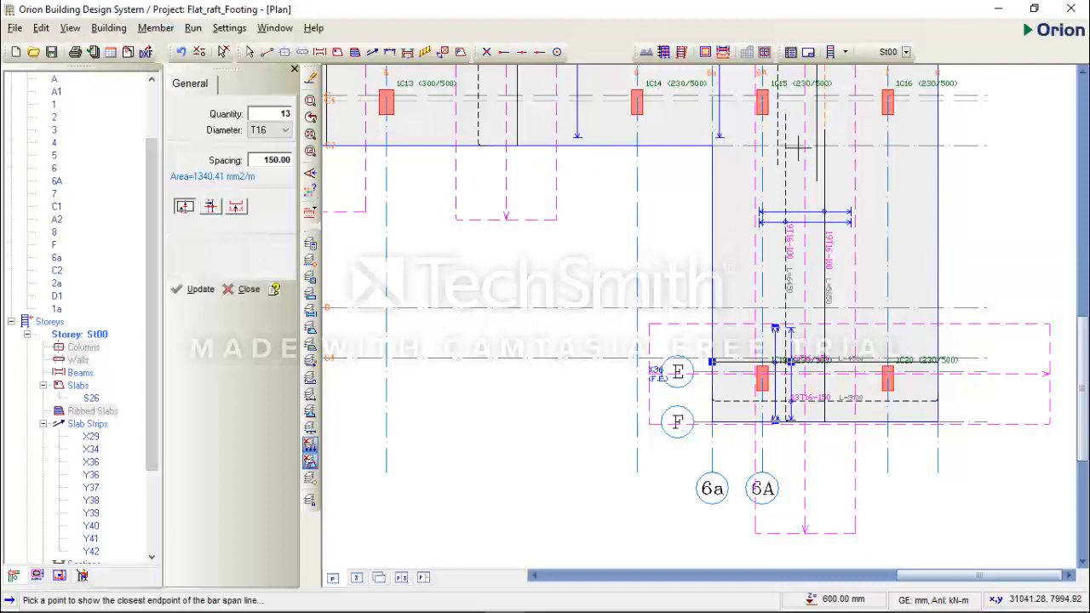
pyautogui.click(776, 147)
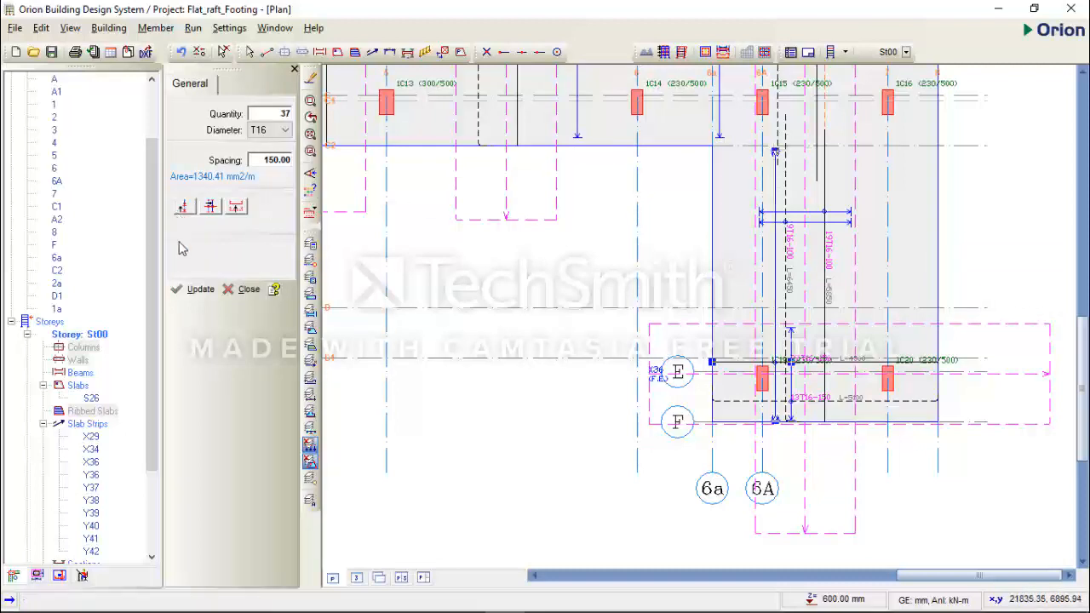
pyautogui.scroll(1, 711, 402)
pyautogui.scroll(1, 825, 437)
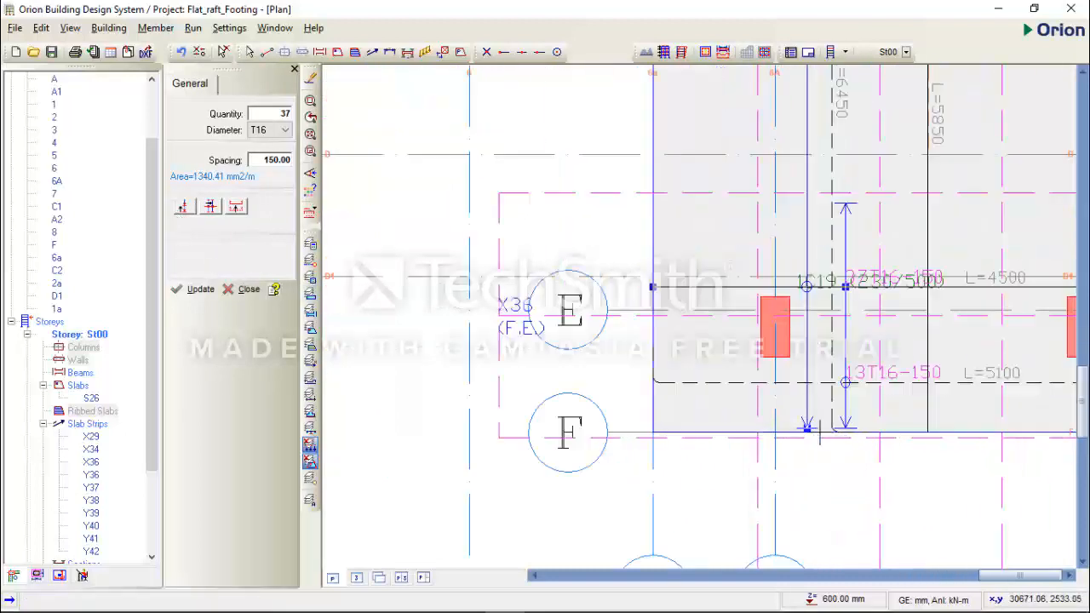
pyautogui.scroll(-2, 820, 436)
pyautogui.scroll(2, 811, 429)
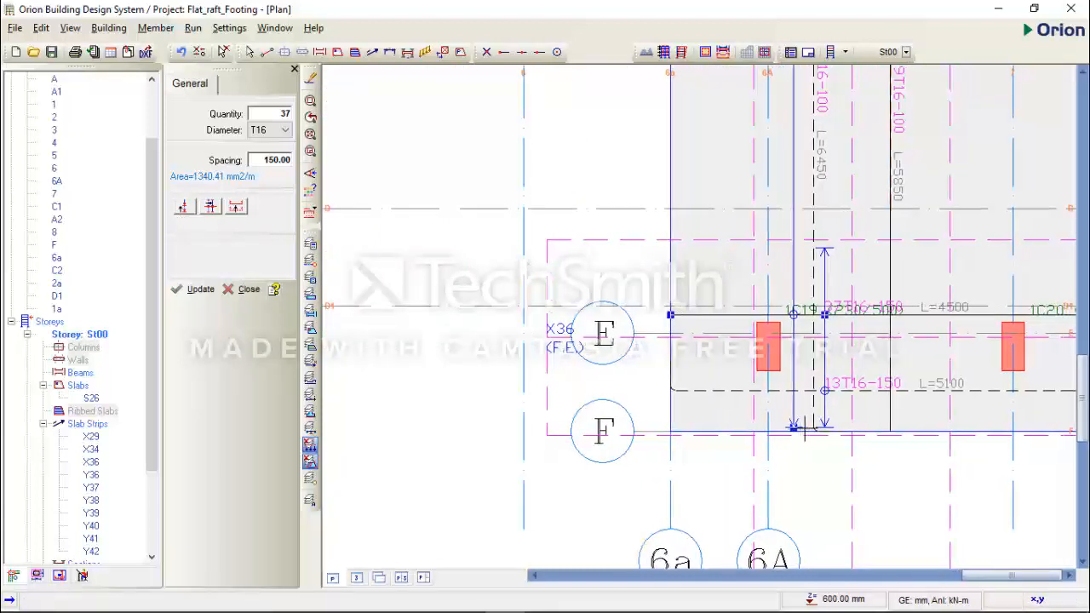
# Move the span line of strip X36's dashed 13T16-150 bar with L=5100 to a position just before axis 7.
pyautogui.moveTo(789, 384); pyautogui.dragTo(557, 383, button='middle')
pyautogui.press('Escape')
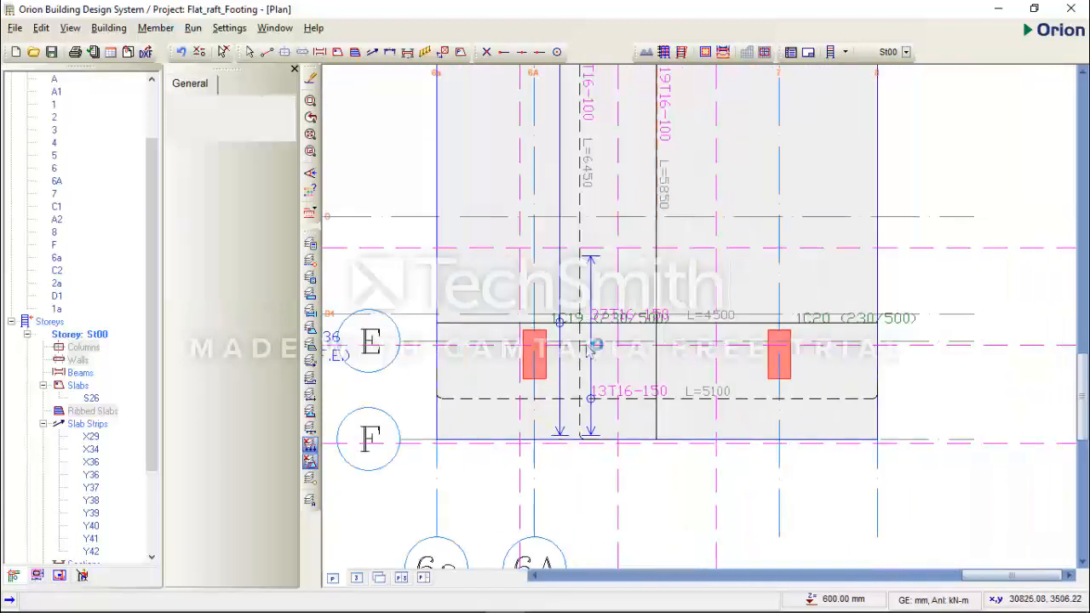
pyautogui.click(591, 361)
pyautogui.rightClick(672, 291)
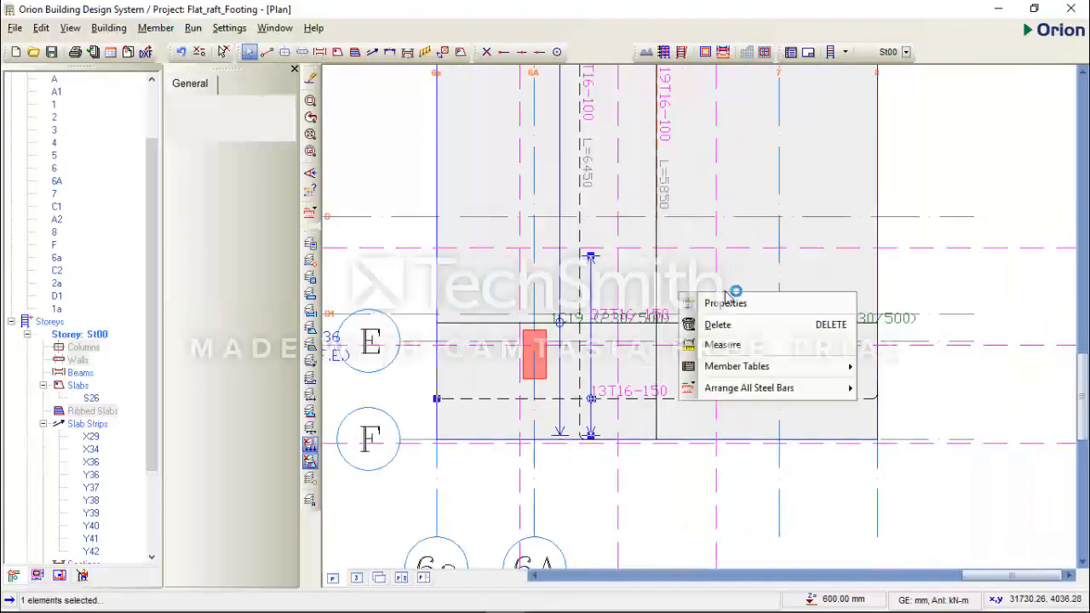
pyautogui.click(724, 295)
pyautogui.click(213, 208)
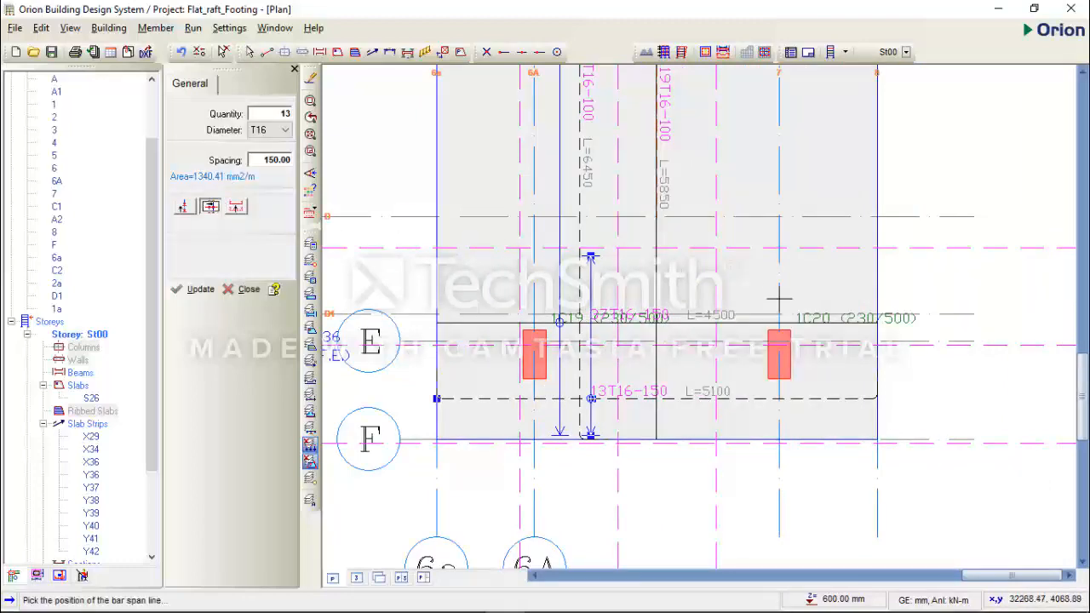
pyautogui.click(745, 298)
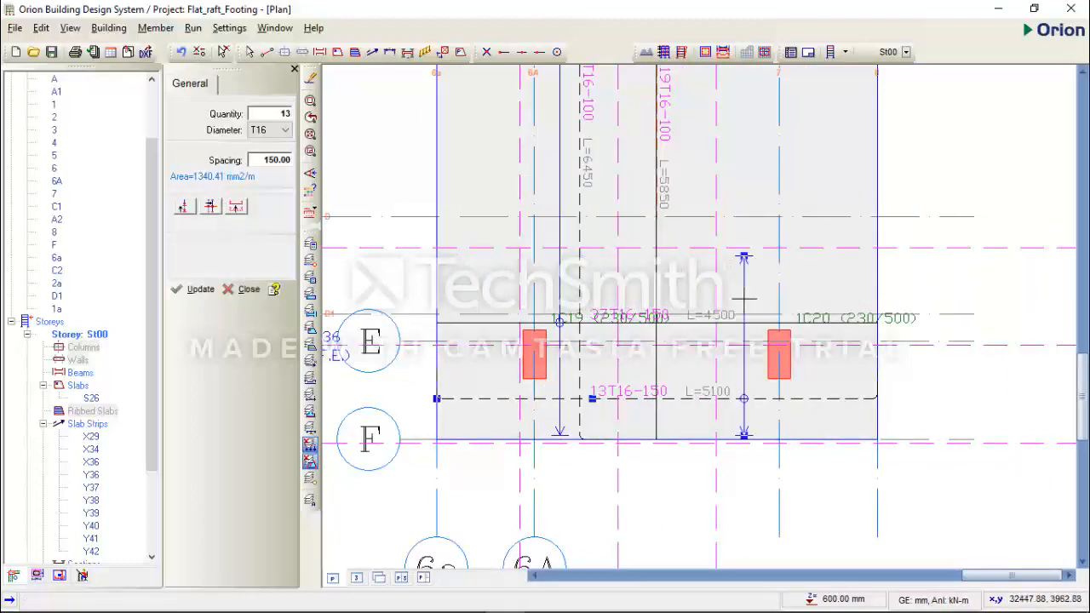
# Extend the relocated L=5100 bar span line up to axis C2 and close its properties.
pyautogui.click(183, 210)
pyautogui.scroll(-3, 613, 213)
pyautogui.moveTo(612, 212); pyautogui.dragTo(604, 373, button='middle')
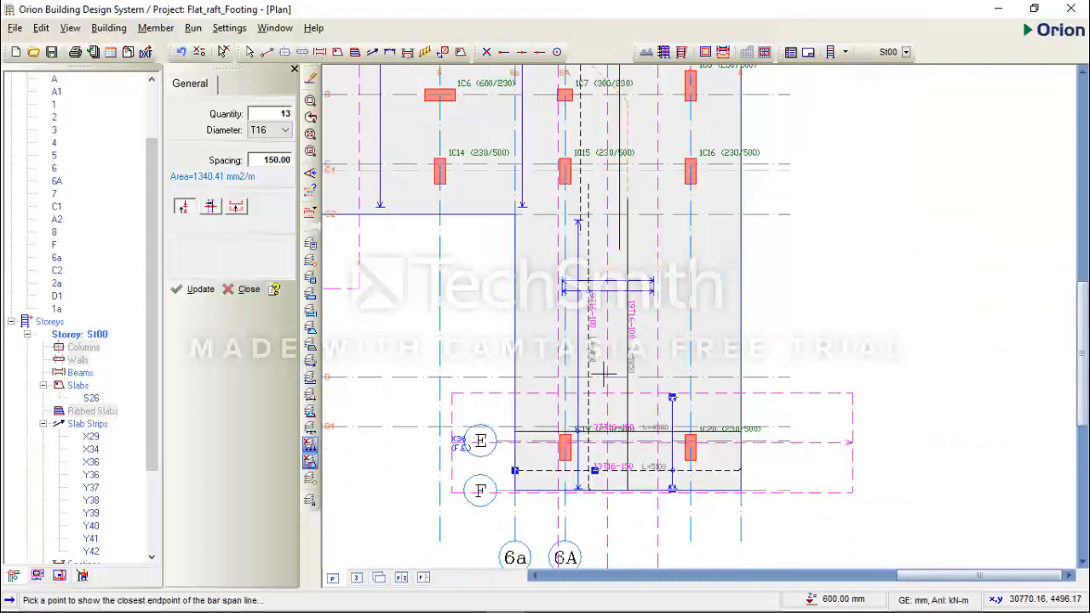
pyautogui.click(672, 219)
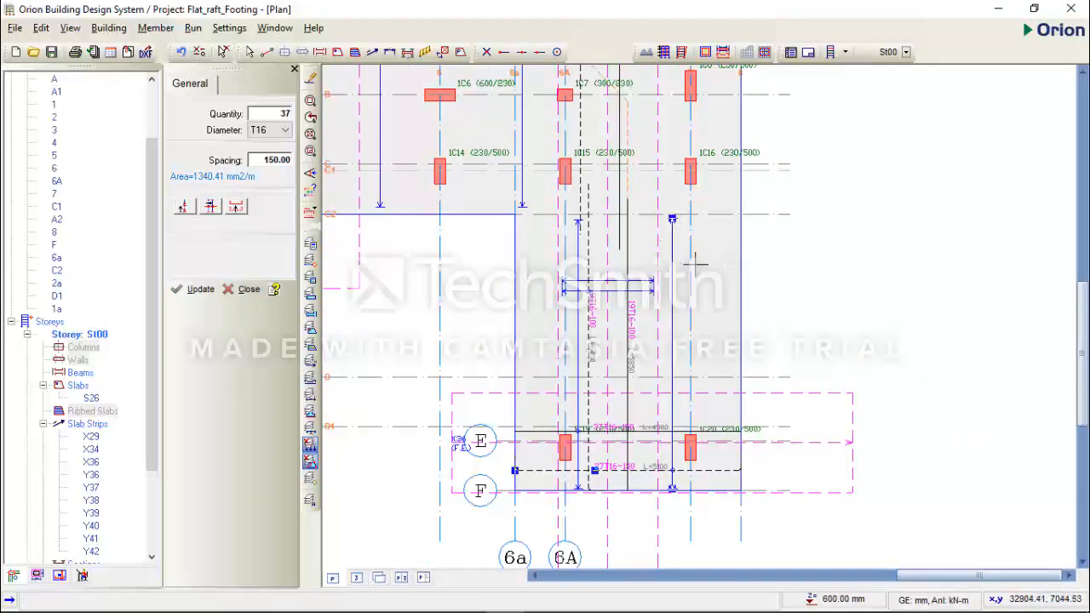
pyautogui.scroll(-8, 758, 288)
pyautogui.click(245, 289)
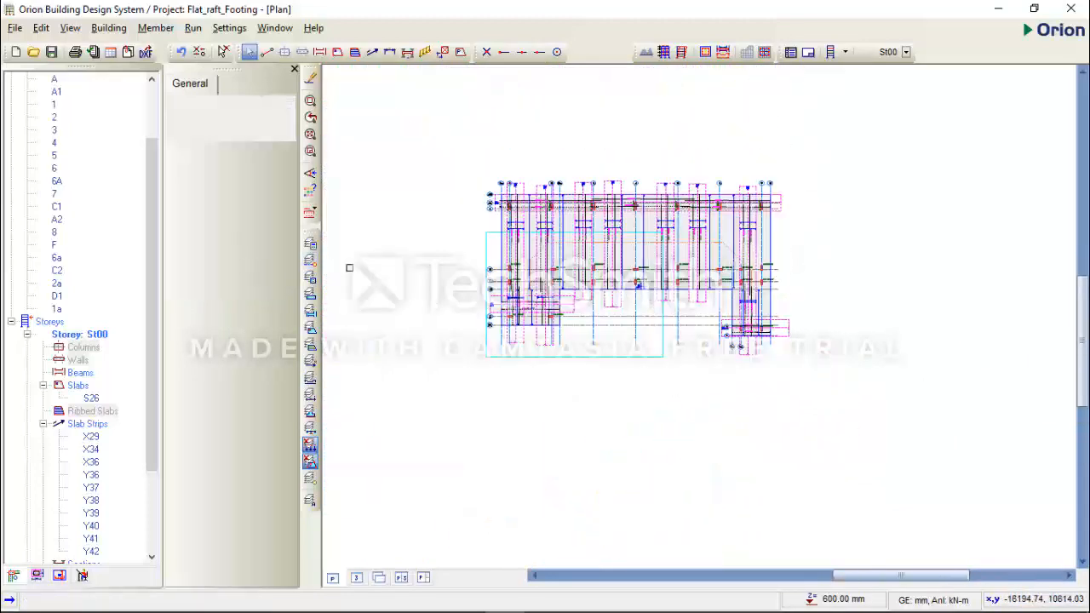
# Examine the raft plan by area: axes 1a to 2a, axes 2a to 6a, and axes 6a to 8.
pyautogui.scroll(6, 528, 286)
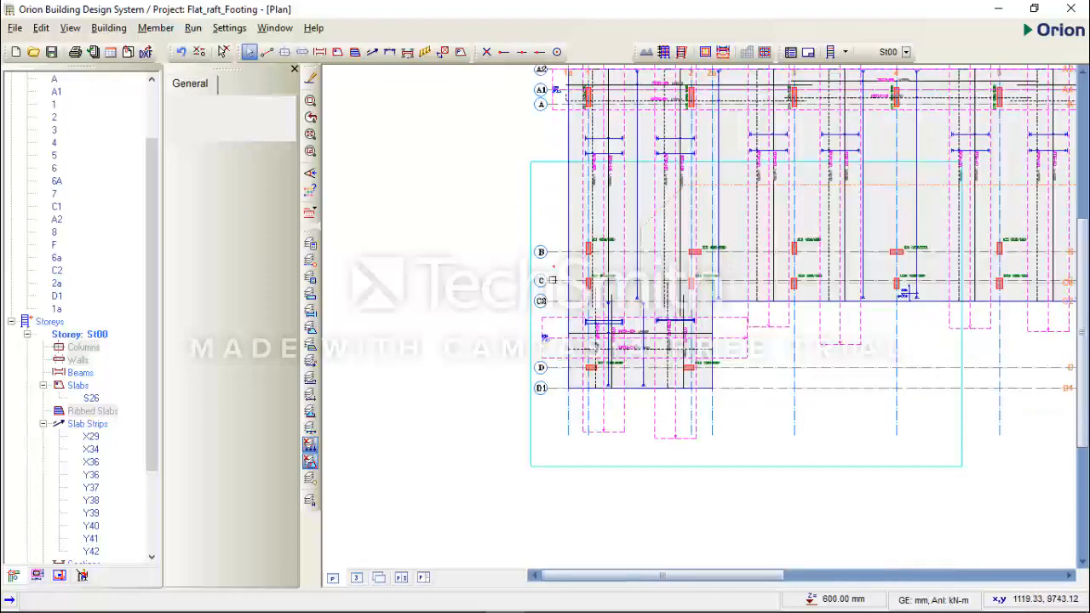
pyautogui.scroll(5, 552, 280)
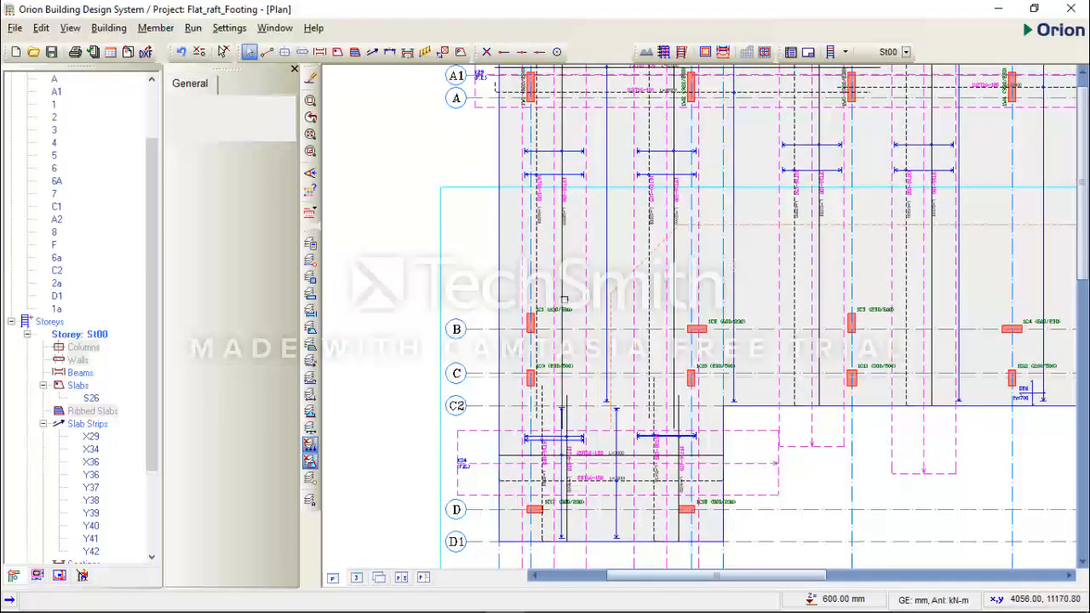
pyautogui.click(561, 281)
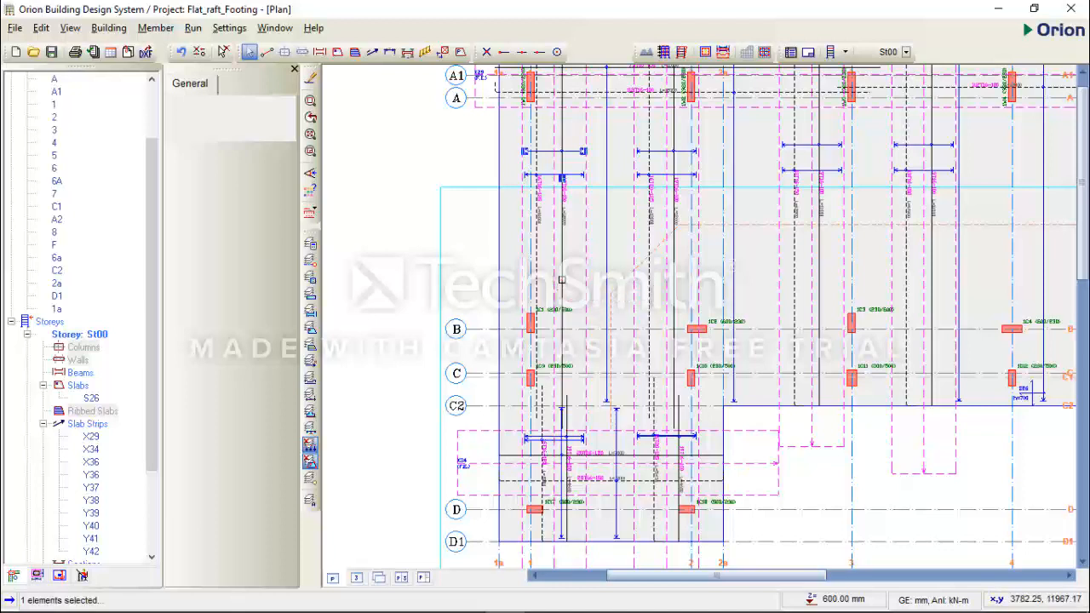
pyautogui.moveTo(561, 261); pyautogui.dragTo(566, 210, button='middle')
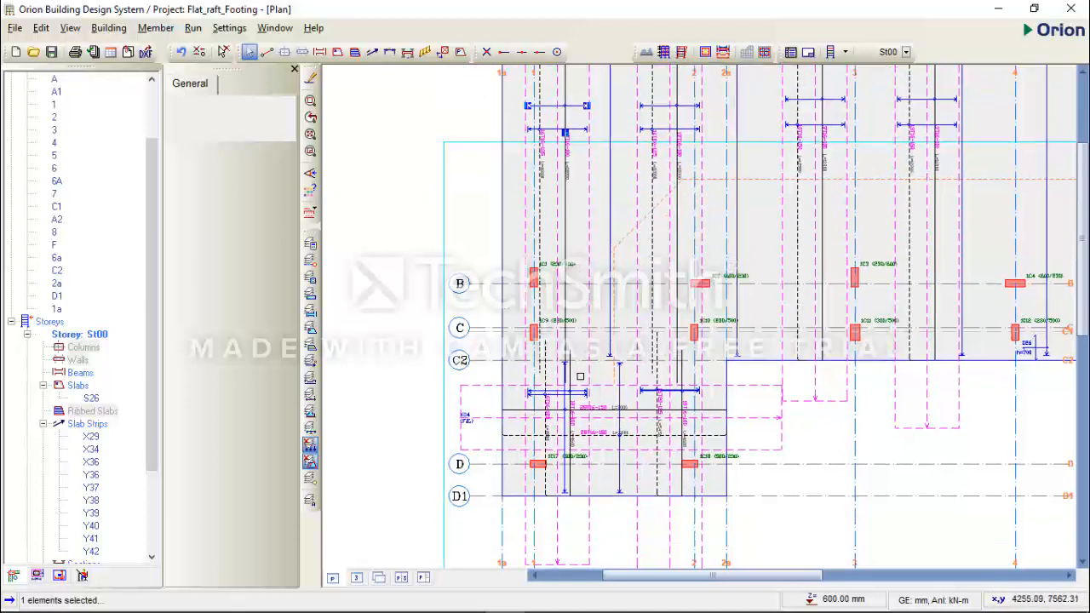
pyautogui.scroll(-1, 577, 374)
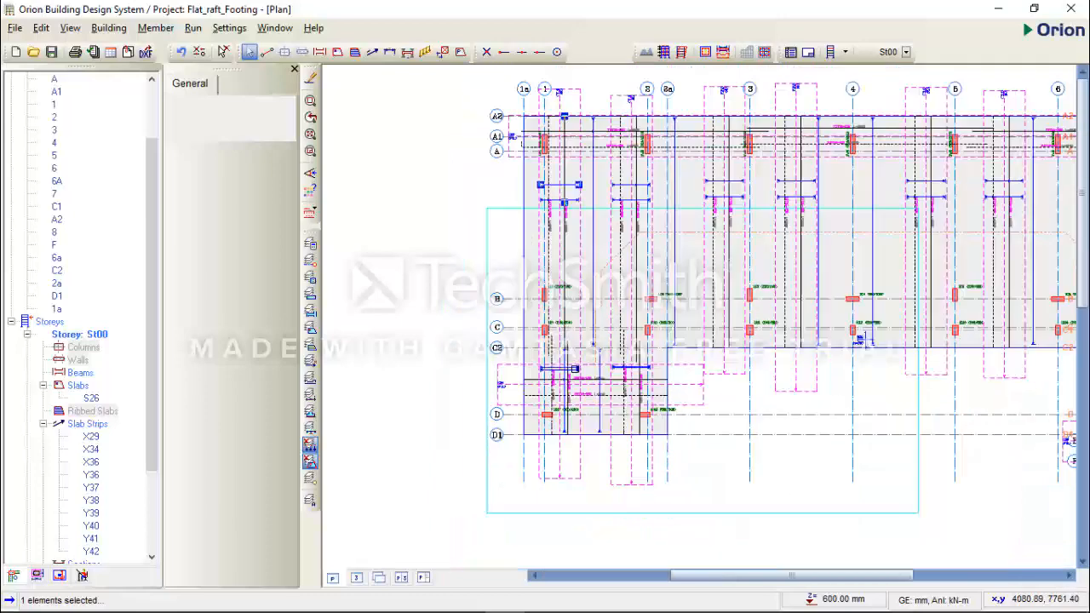
pyautogui.scroll(-1, 576, 281)
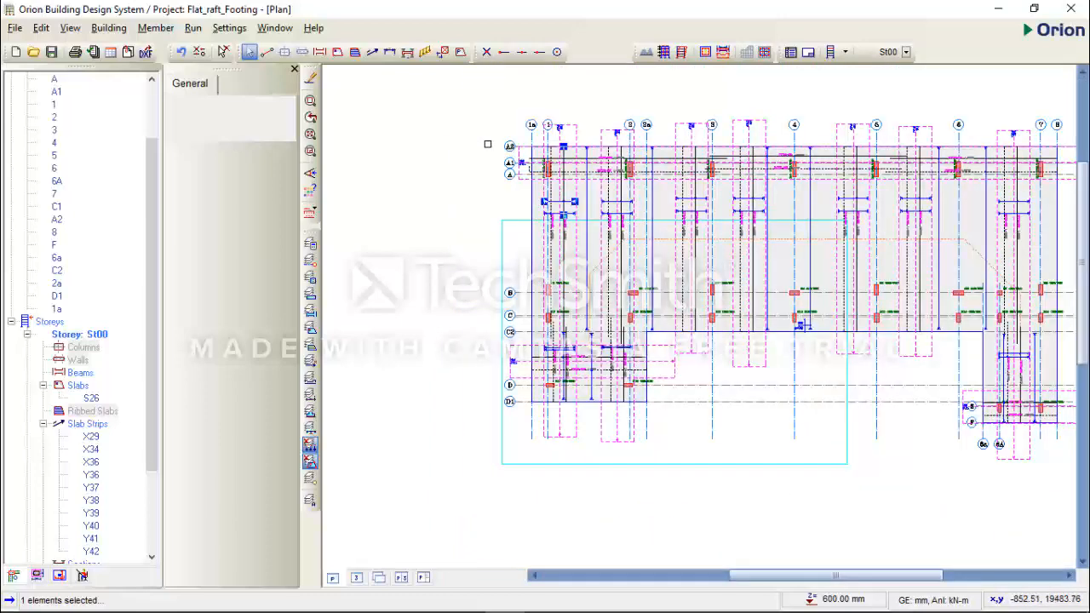
pyautogui.scroll(3, 574, 140)
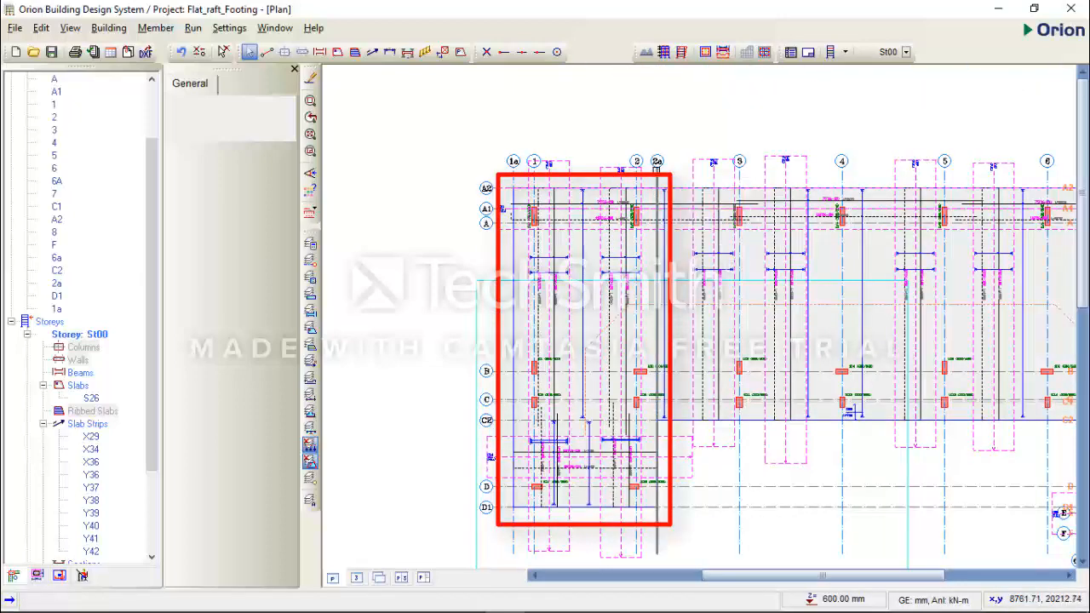
pyautogui.moveTo(675, 188)
pyautogui.mouseDown(button='middle')
pyautogui.moveTo(589, 208)
pyautogui.moveTo(494, 196)
pyautogui.mouseUp(button='middle')
pyautogui.moveTo(925, 236); pyautogui.dragTo(866, 186, button='middle')
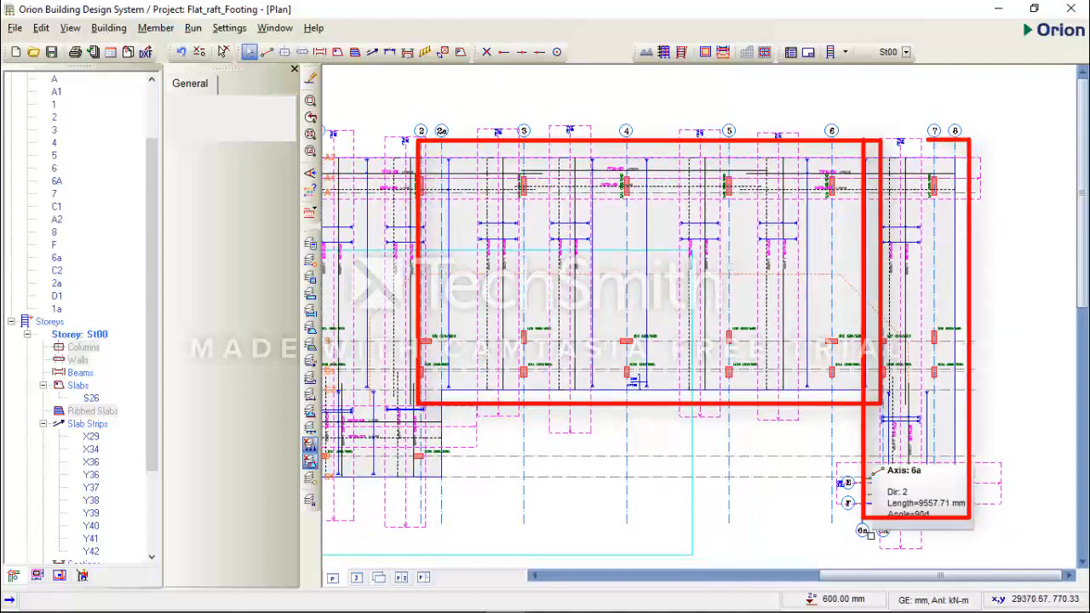
pyautogui.scroll(-1, 1027, 460)
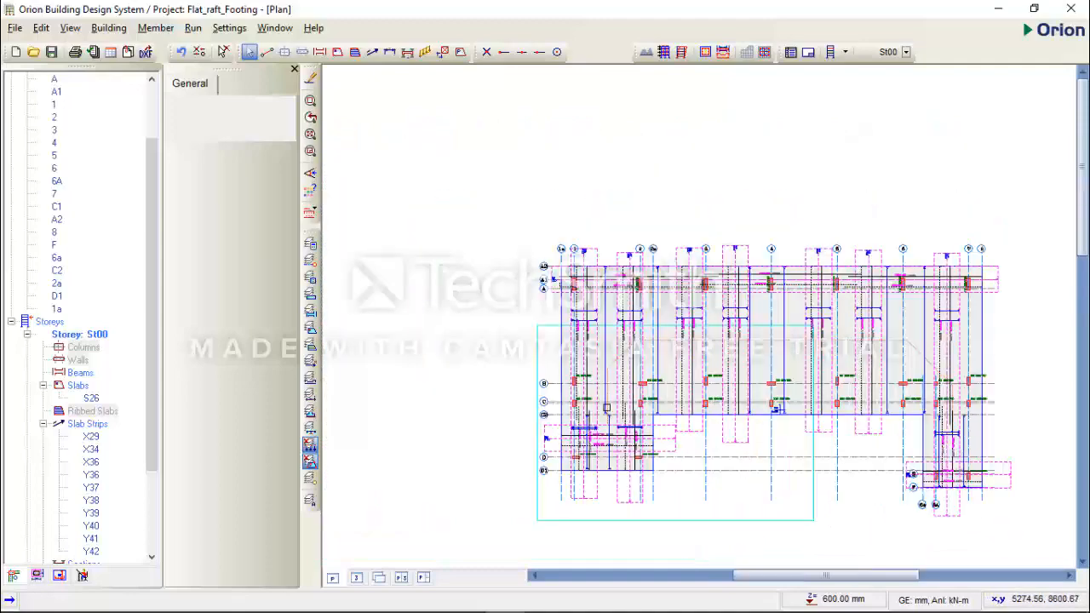
pyautogui.scroll(1, 608, 407)
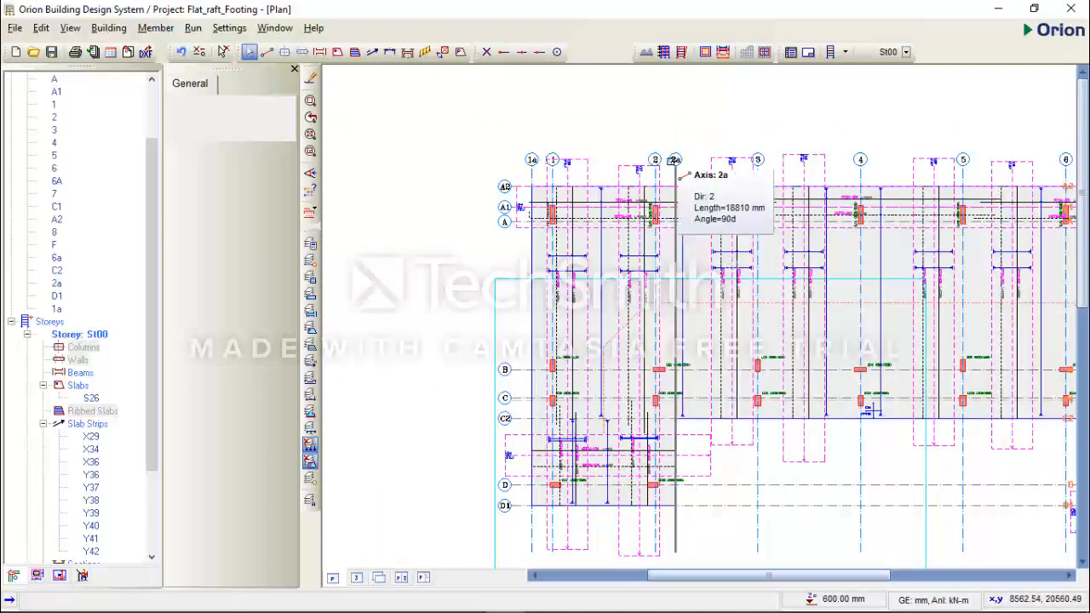
# Compare the bars of strips Y36 and Y37 between axes 1 and 2, and delete slab strip Y37 together with its bars.
pyautogui.scroll(1, 630, 207)
pyautogui.scroll(4, 559, 314)
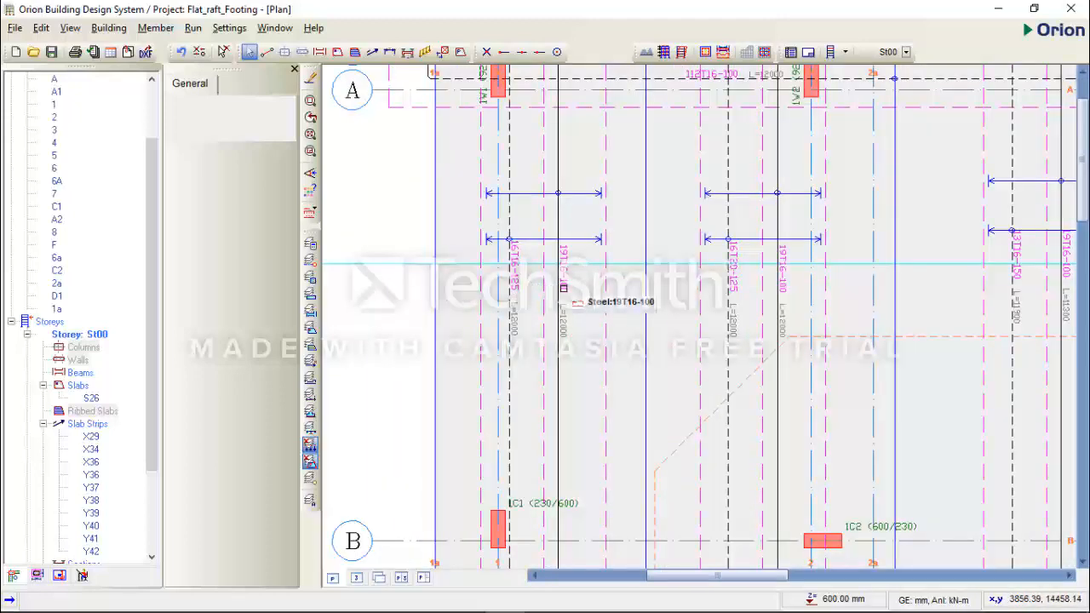
pyautogui.scroll(-3, 773, 308)
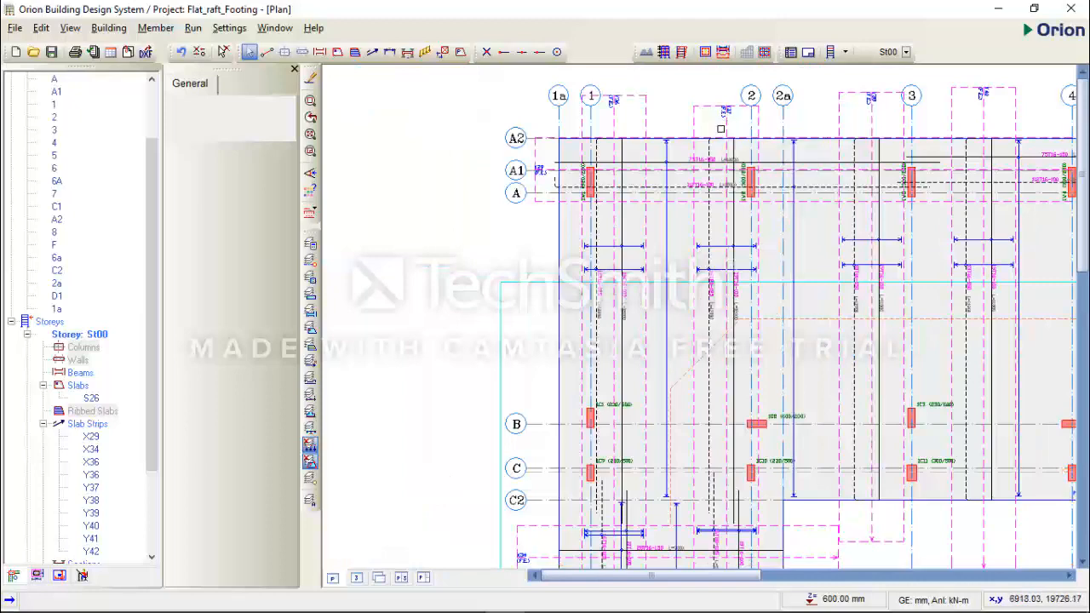
pyautogui.scroll(4, 715, 319)
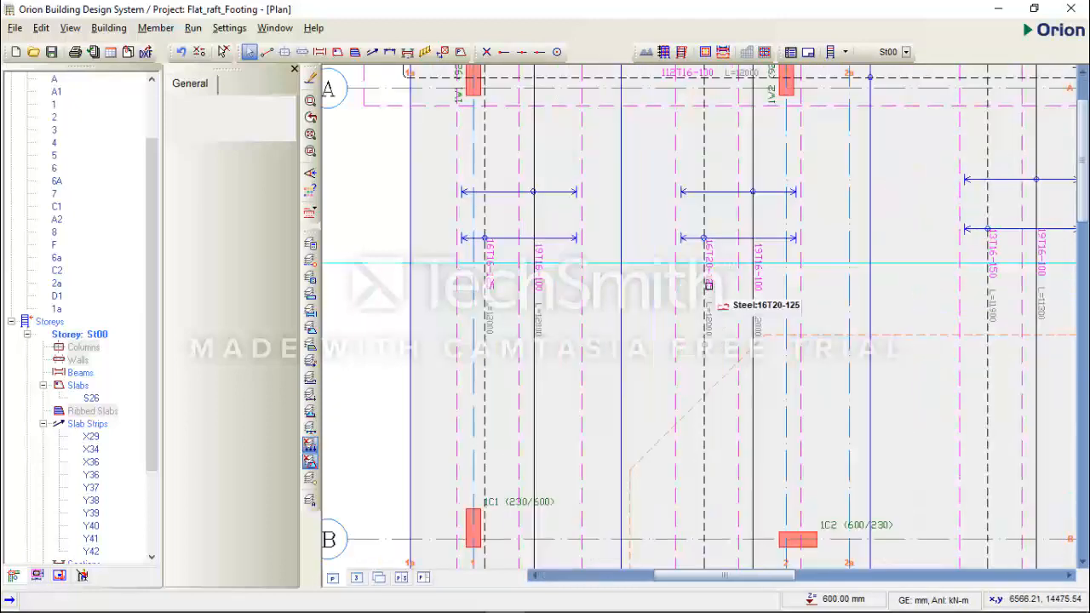
pyautogui.scroll(-4, 708, 285)
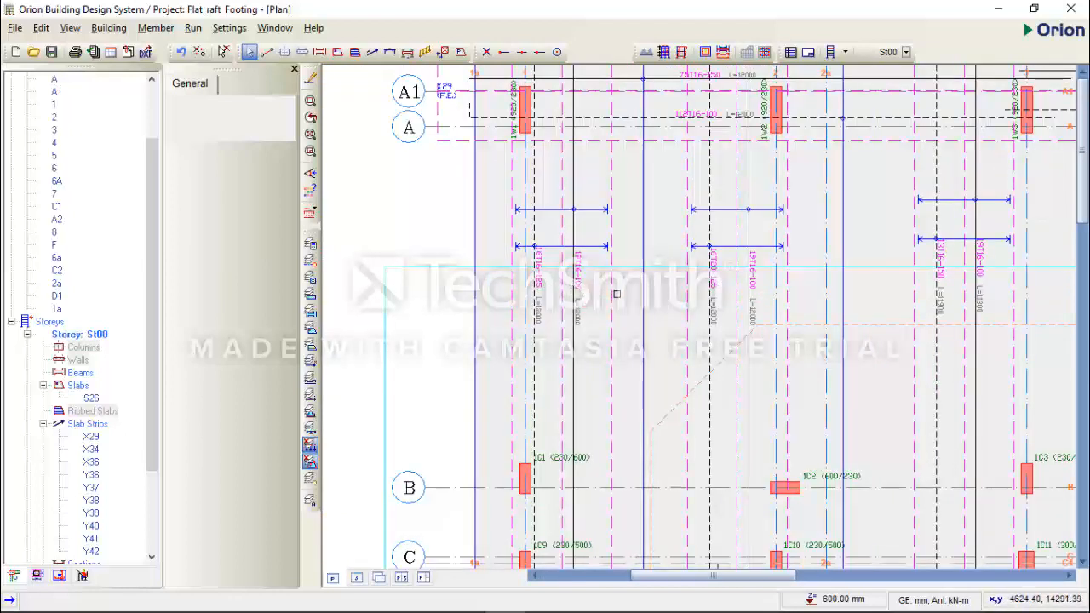
pyautogui.scroll(-1, 572, 325)
pyautogui.scroll(2, 562, 299)
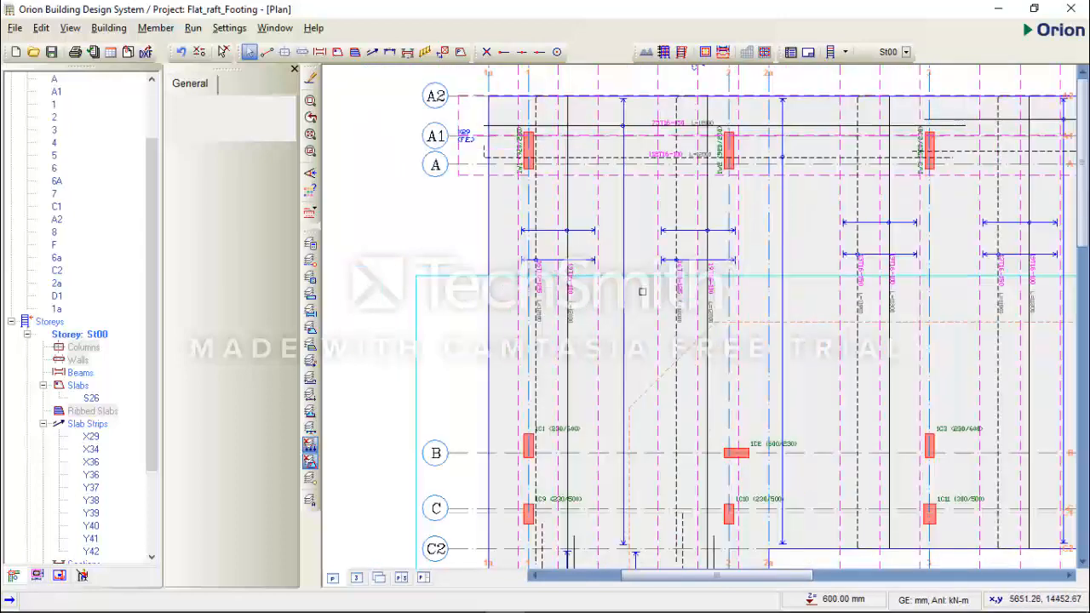
pyautogui.scroll(-1, 591, 319)
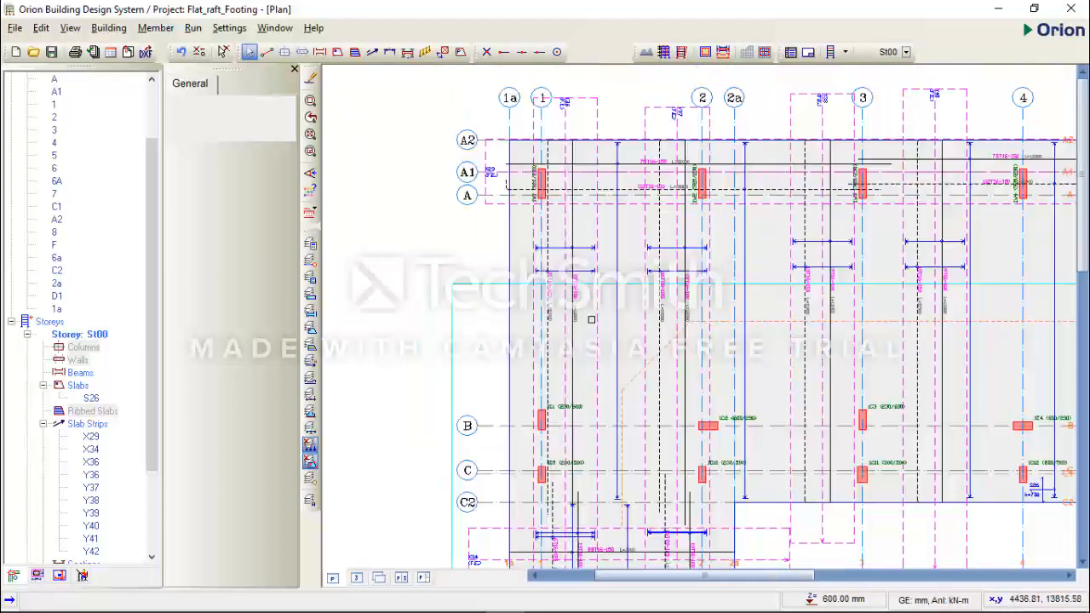
pyautogui.click(677, 122)
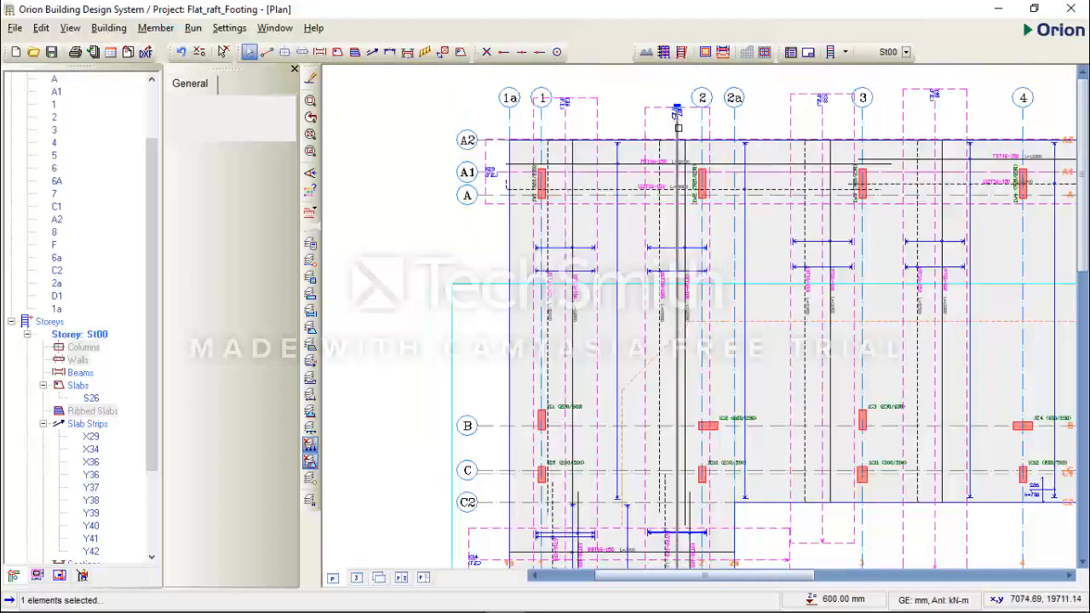
pyautogui.press('Delete')
# Extend the span line of strip Y36's 19T16-100 bar with L=12000 to axis 1a on one end and axis 2a on the other.
pyautogui.click(572, 128)
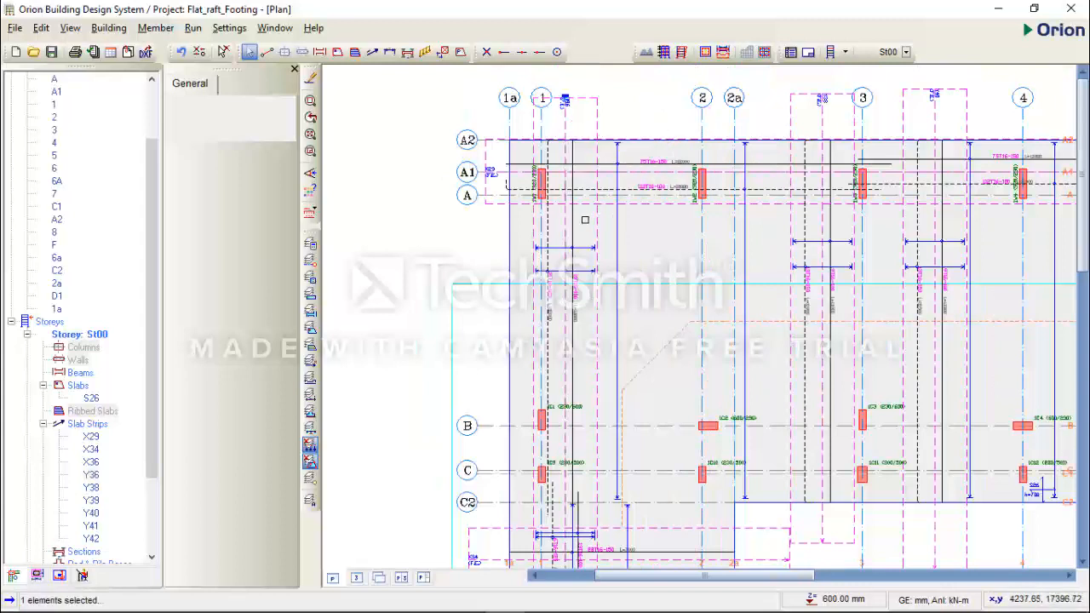
pyautogui.click(591, 253)
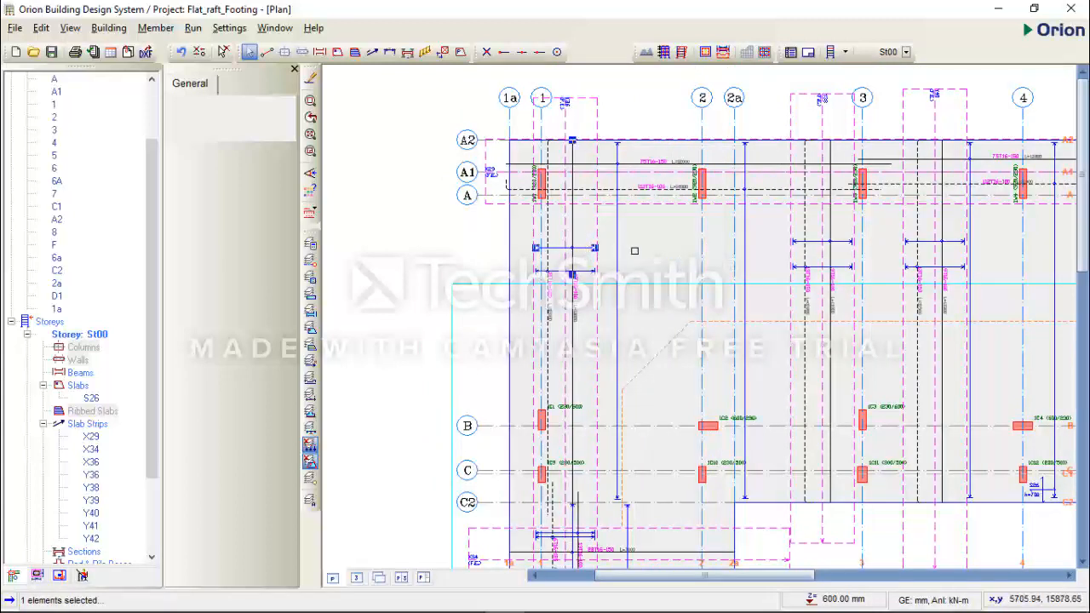
pyautogui.rightClick(635, 250)
pyautogui.click(673, 261)
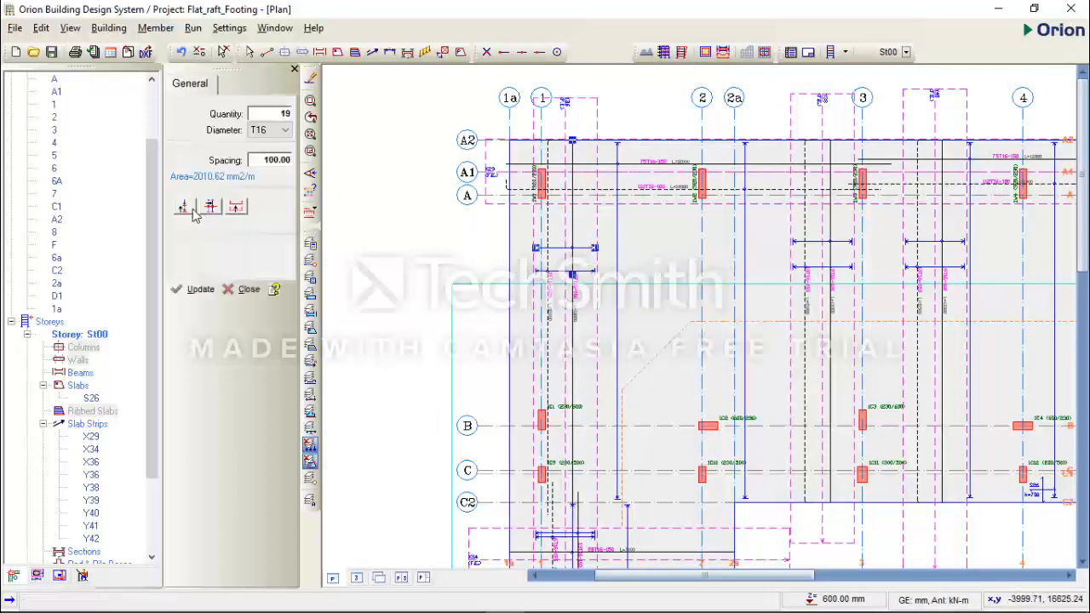
pyautogui.click(186, 208)
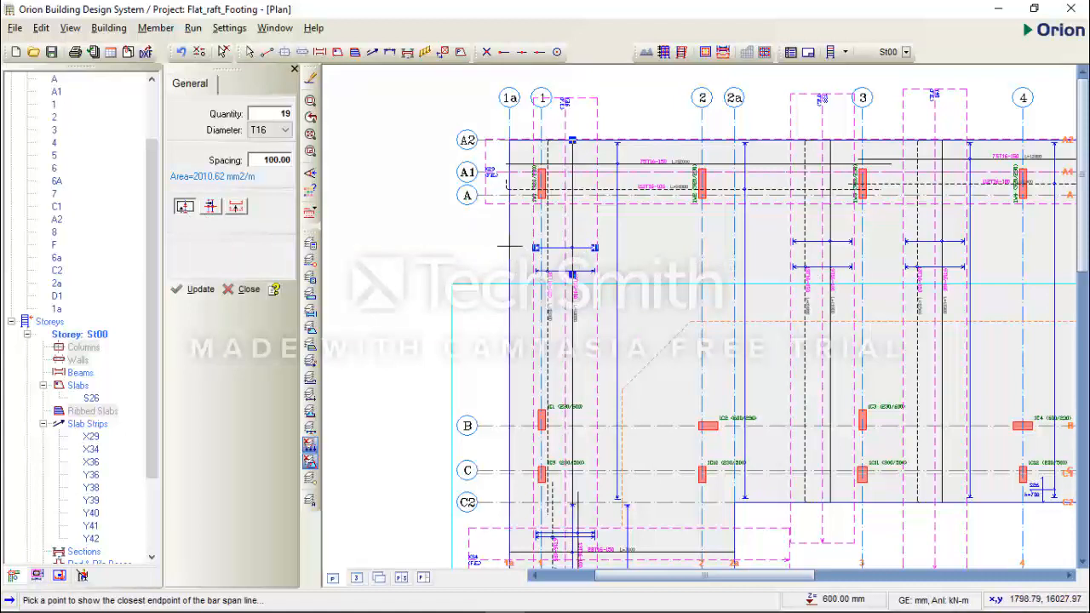
pyautogui.click(509, 247)
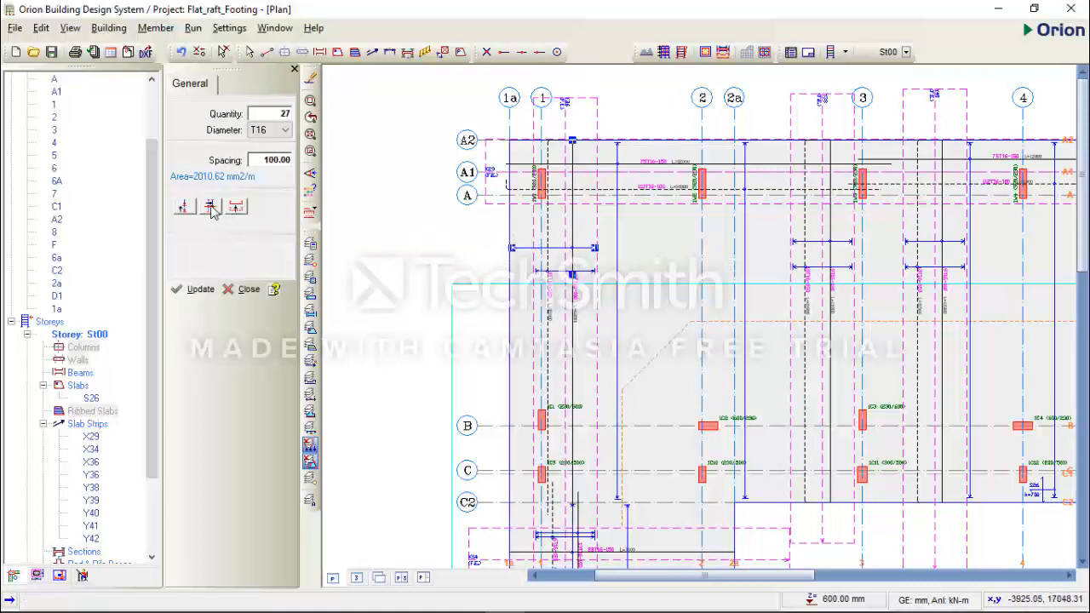
pyautogui.click(184, 207)
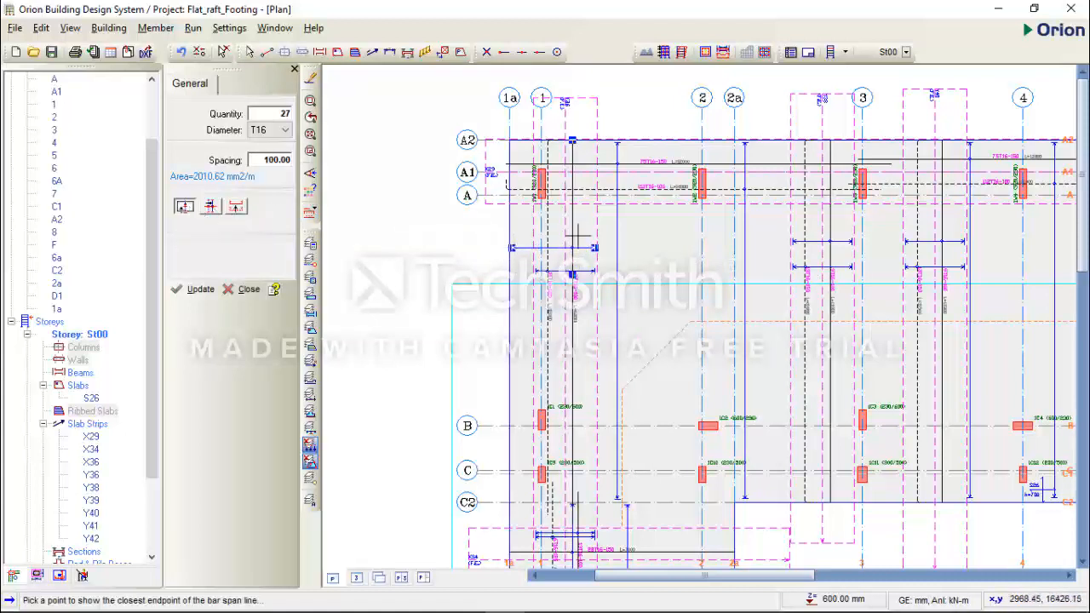
pyautogui.click(731, 248)
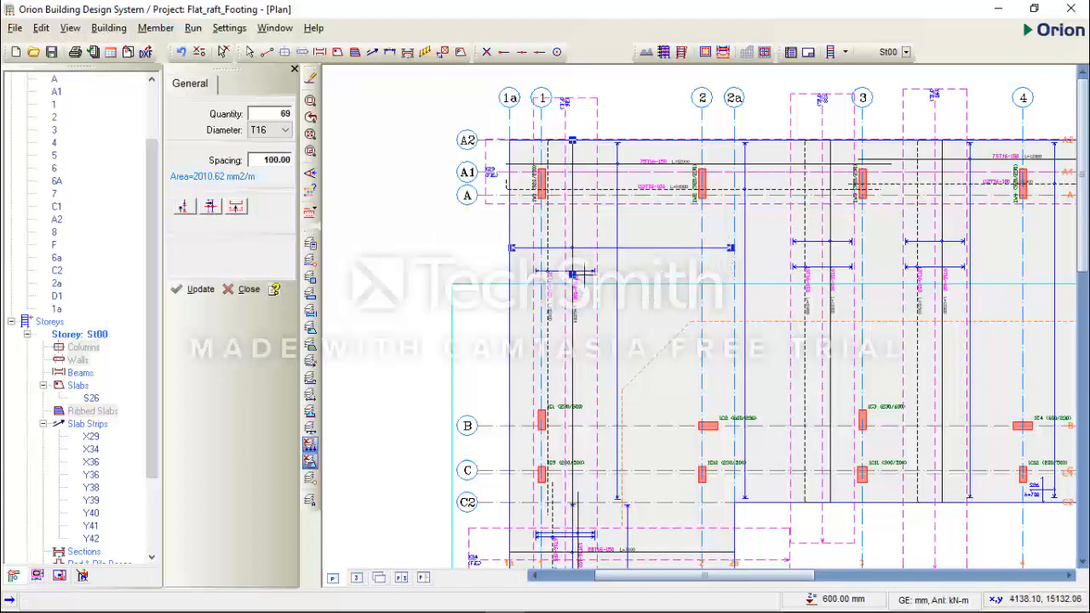
pyautogui.press('Escape')
# Move the span line of strip Y36's 16T16-125 bar away from the extended T16-100 span line, to between axes A and B.
pyautogui.click(628, 271)
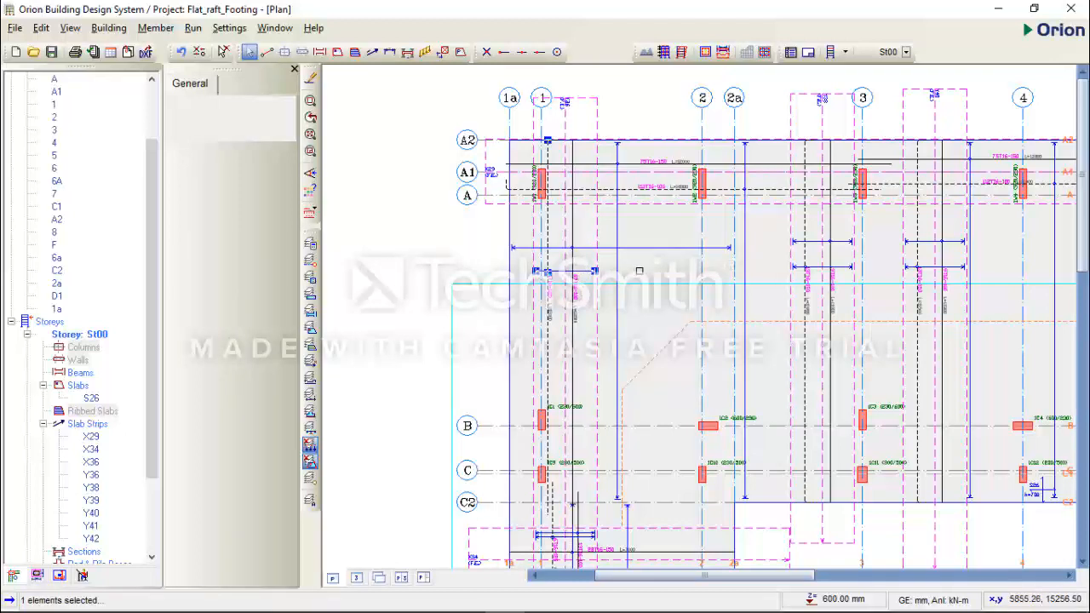
pyautogui.rightClick(645, 273)
pyautogui.click(684, 283)
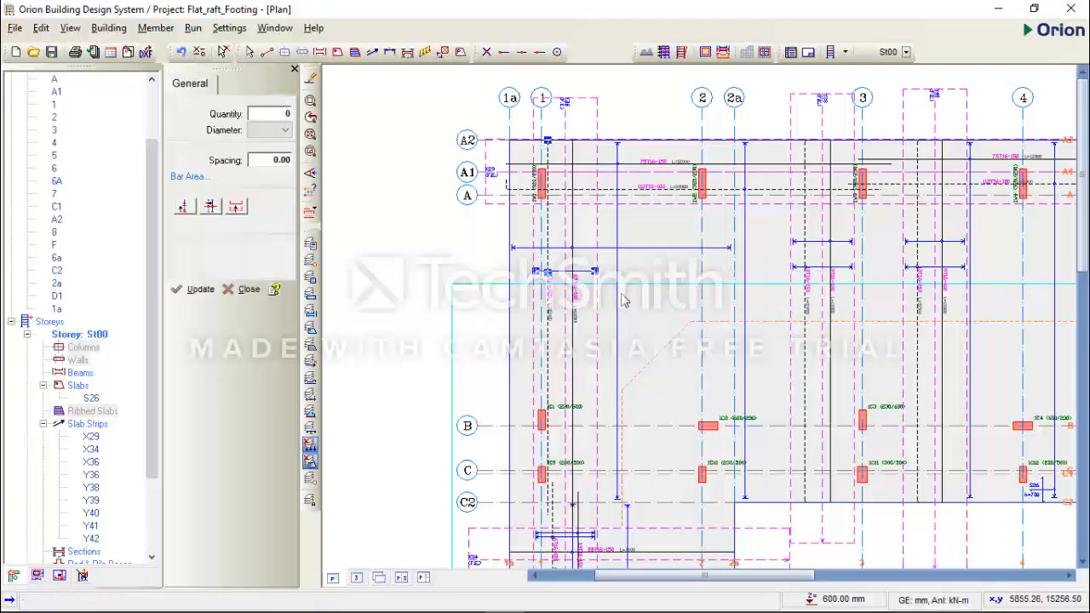
pyautogui.click(184, 207)
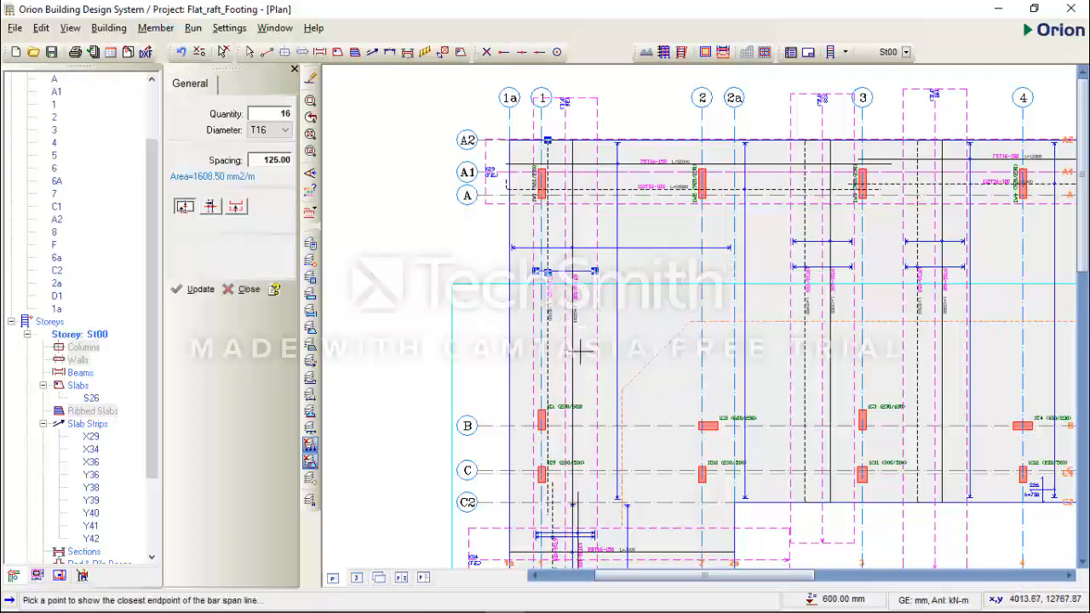
pyautogui.click(579, 347)
pyautogui.click(210, 207)
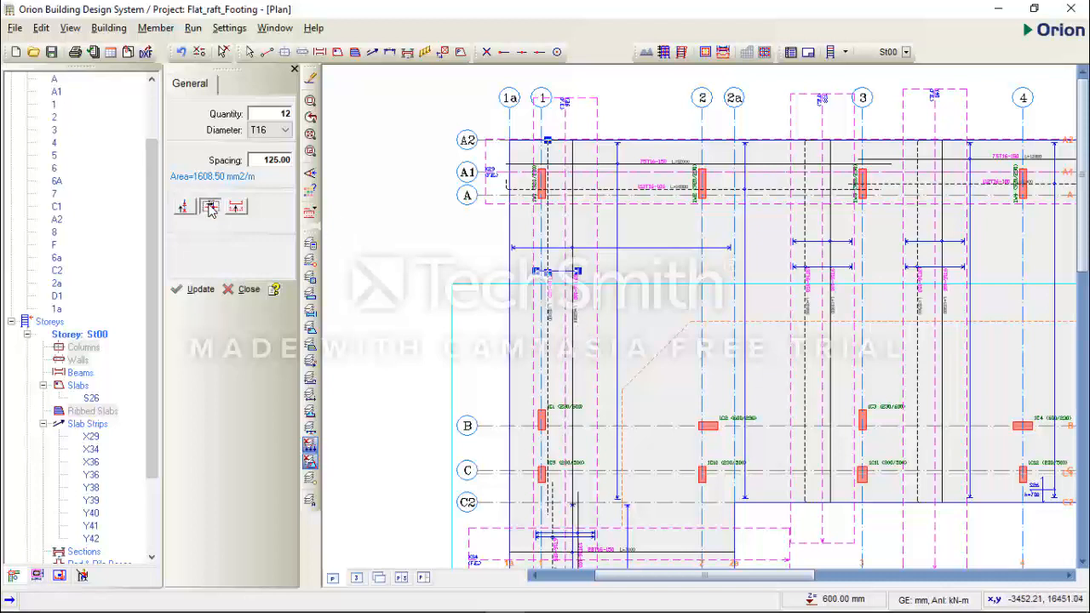
pyautogui.click(559, 346)
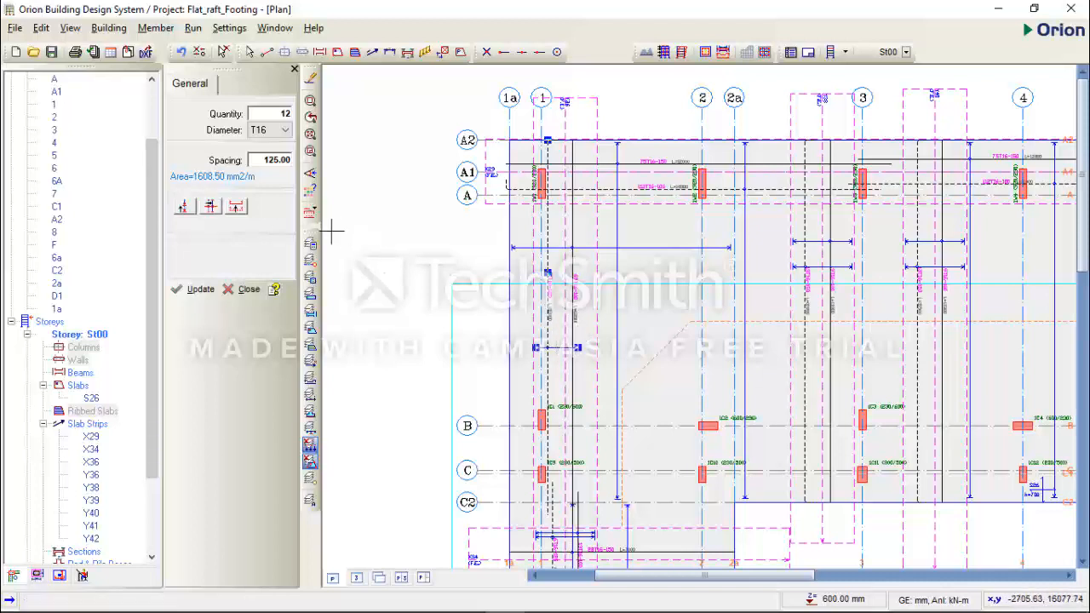
# Extend the relocated T16-125 bar span line of strip Y36 to axes 2a and 1a, and close its properties.
pyautogui.click(185, 207)
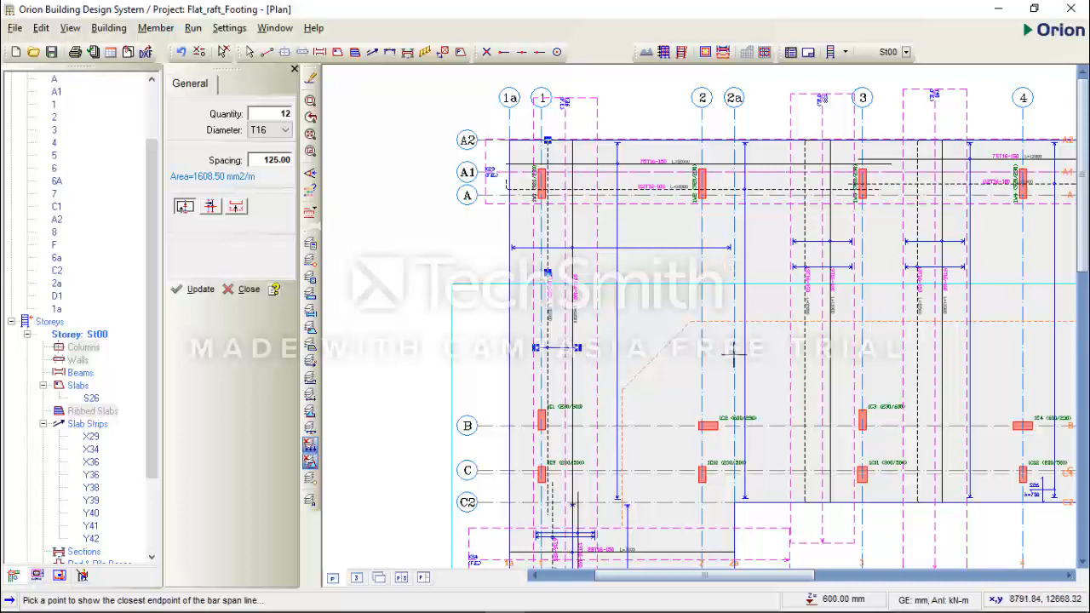
pyautogui.click(730, 349)
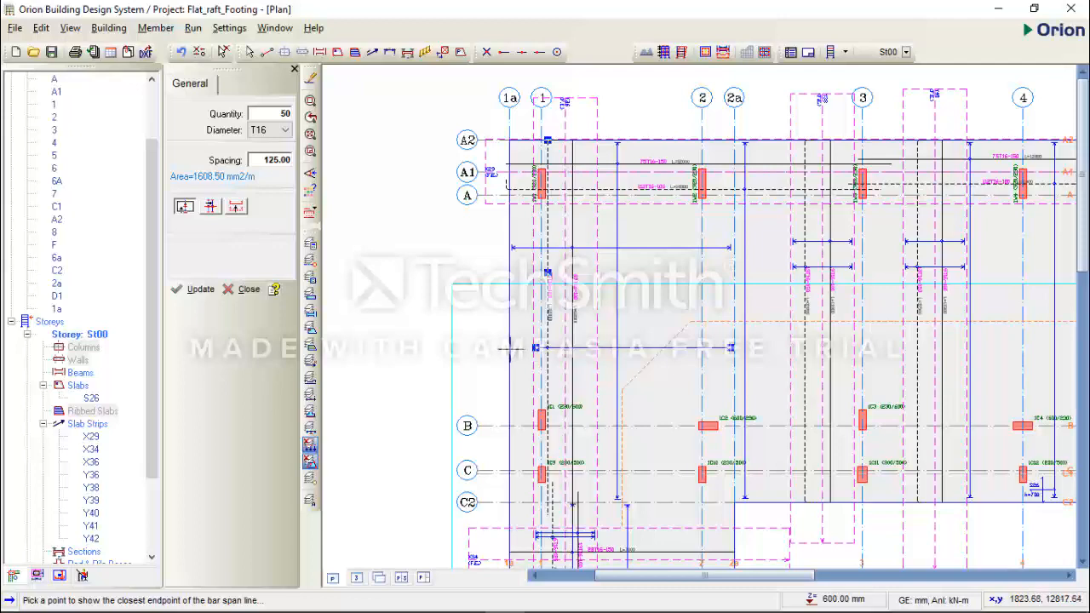
pyautogui.click(510, 350)
pyautogui.scroll(-3, 562, 321)
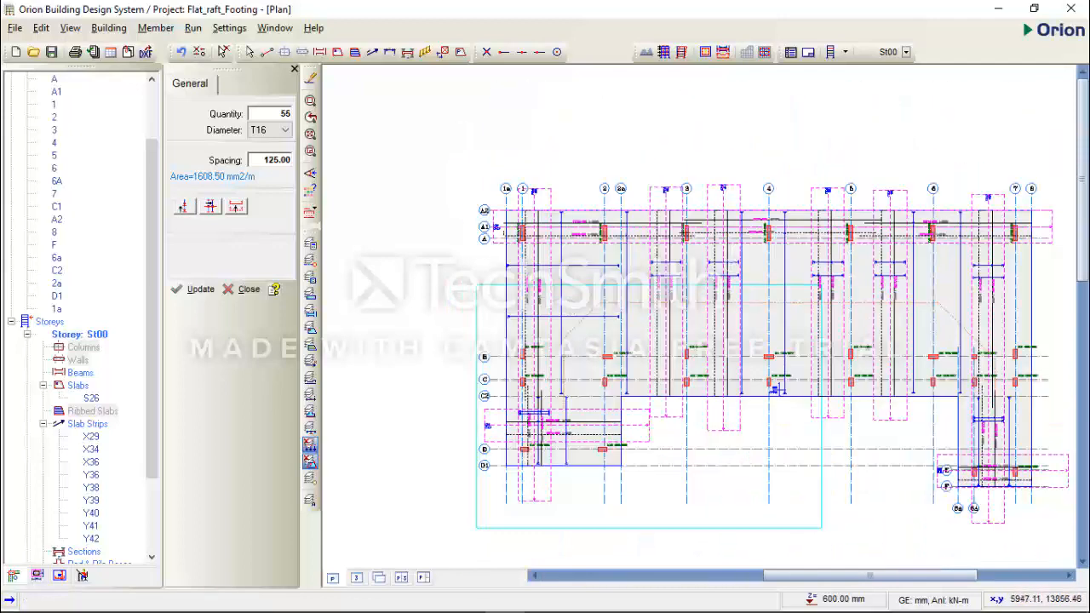
pyautogui.press('Escape')
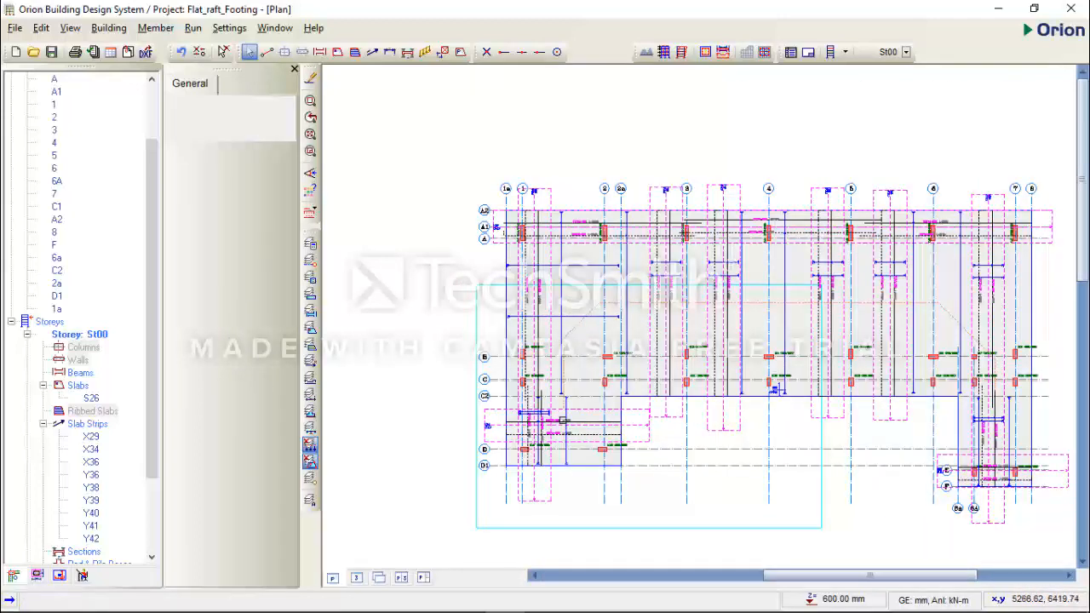
# Compare the bars of the Y strips between axes 2a and 6, and delete slab strip Y40 between axes 3 and 4 with its bars.
pyautogui.moveTo(564, 421); pyautogui.dragTo(489, 406, button='middle')
pyautogui.scroll(1, 632, 329)
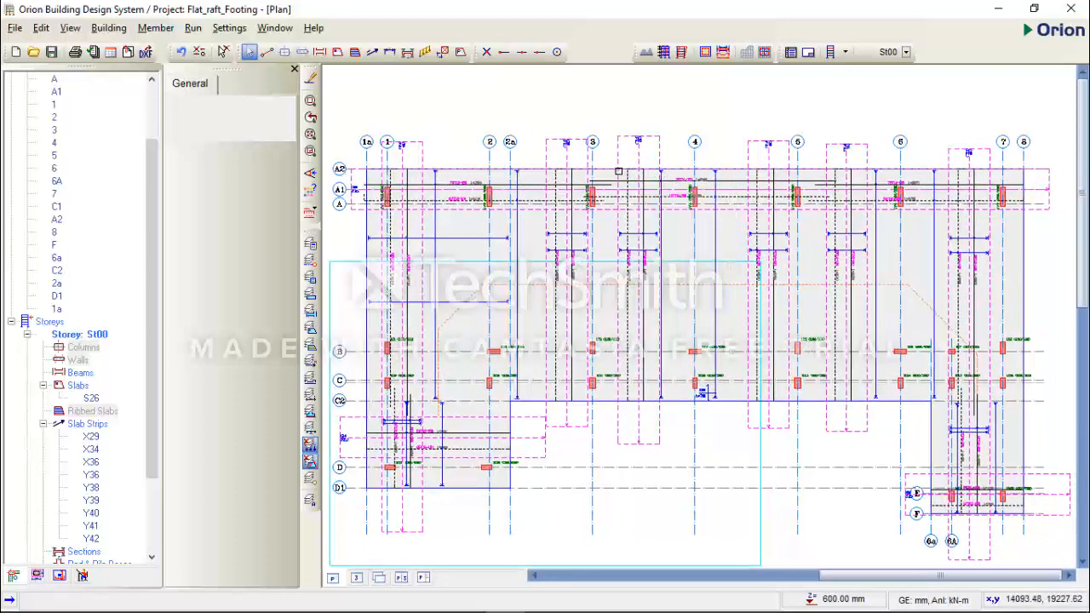
pyautogui.scroll(1, 634, 165)
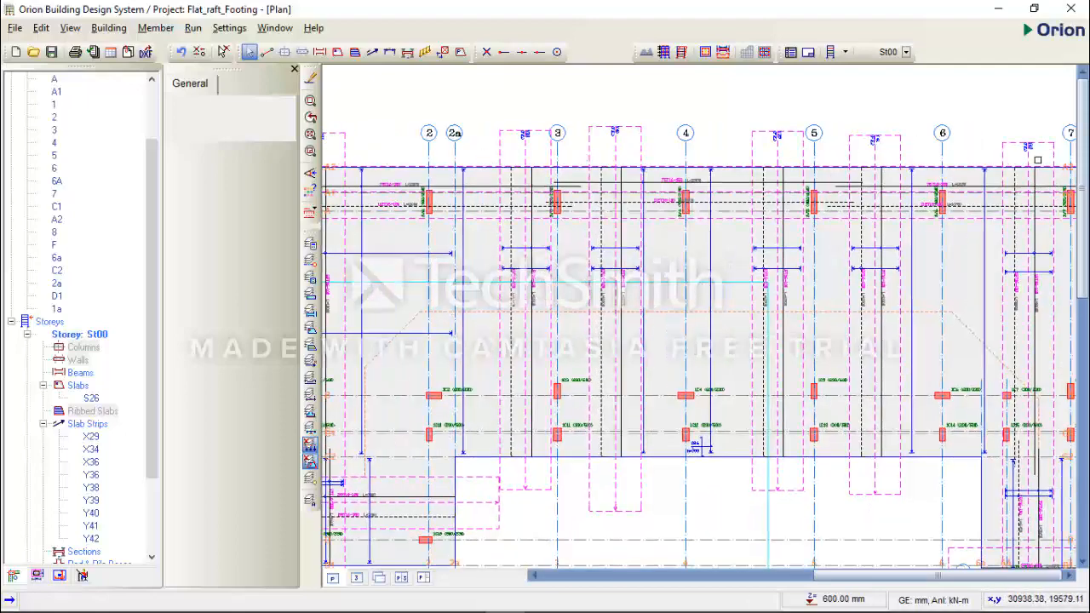
pyautogui.scroll(3, 528, 283)
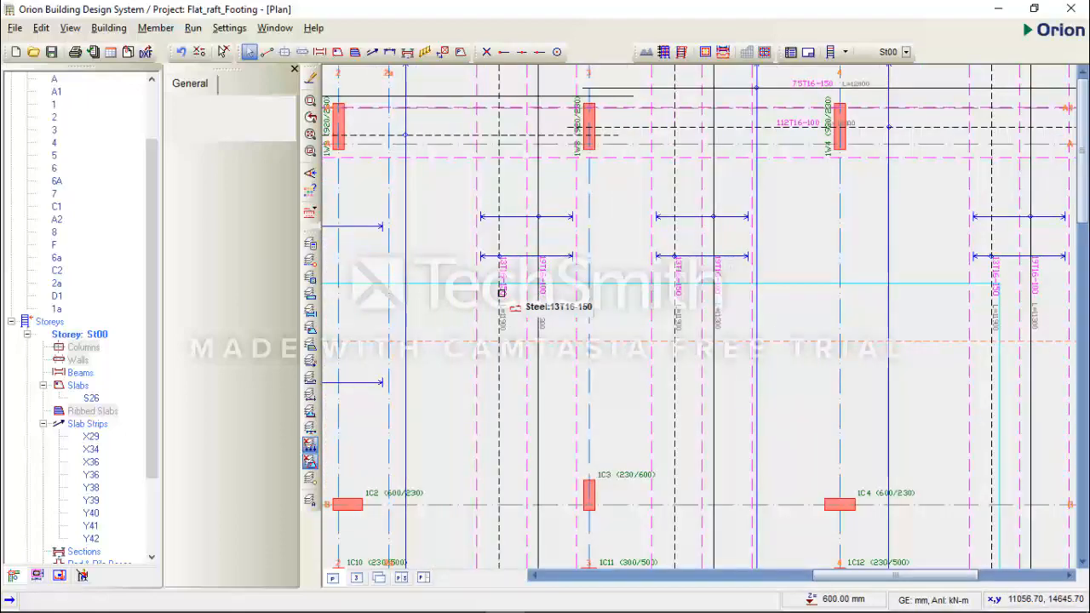
pyautogui.moveTo(761, 290); pyautogui.dragTo(568, 259, button='middle')
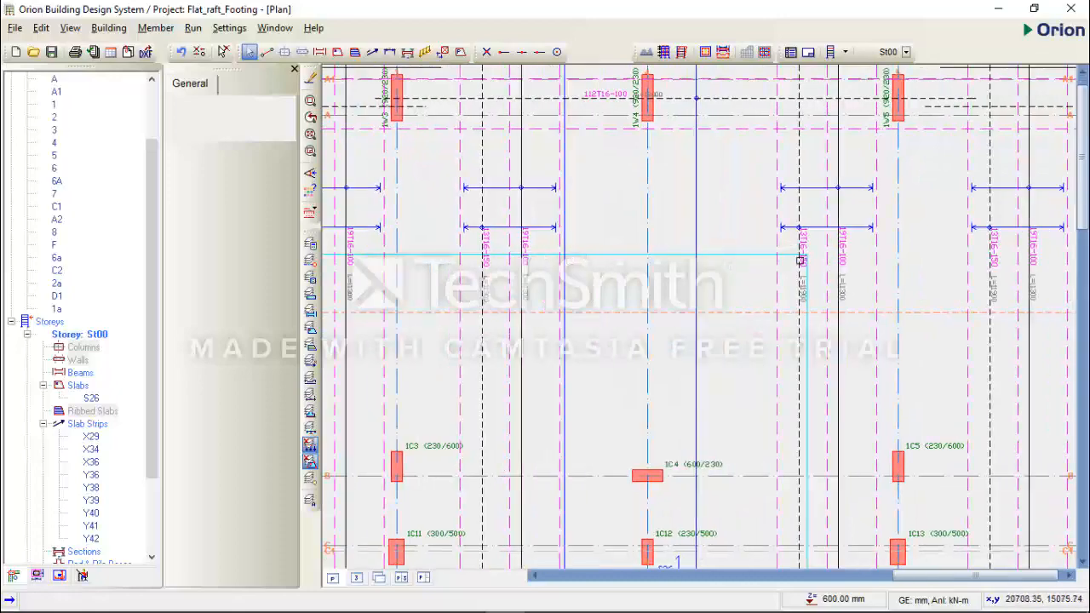
pyautogui.moveTo(987, 261); pyautogui.dragTo(856, 259, button='middle')
pyautogui.scroll(-3, 883, 274)
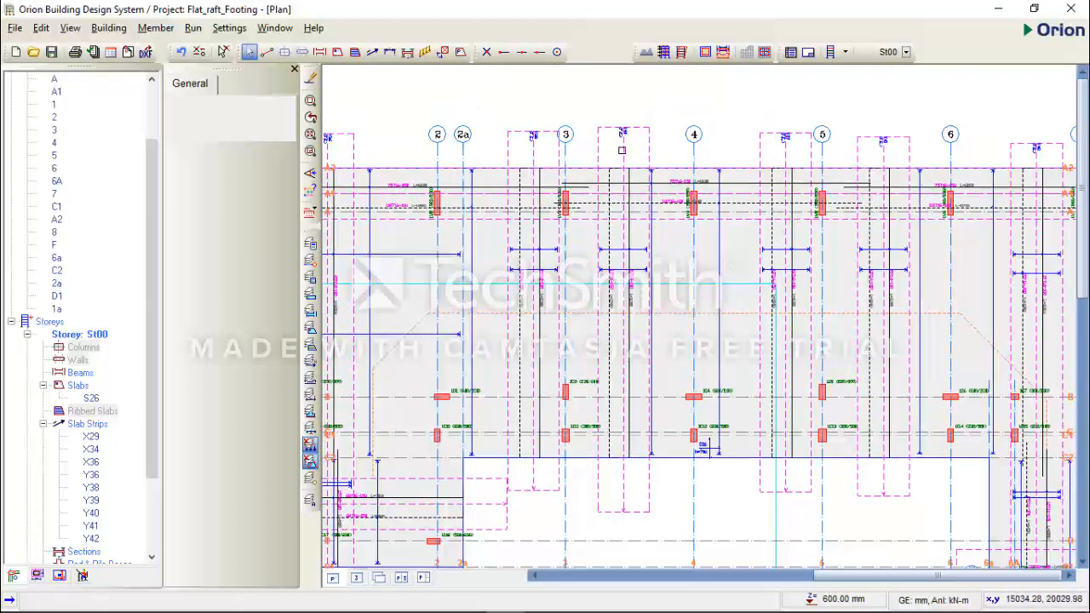
pyautogui.click(626, 151)
pyautogui.press('Delete')
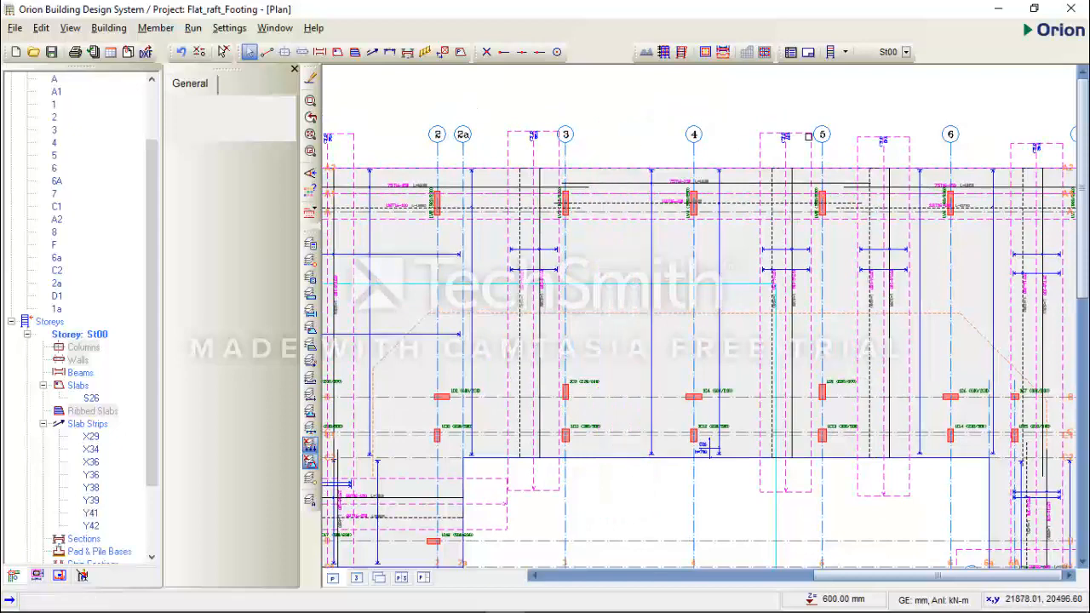
# Delete slab strips Y41 and Y39 on either side of axis 5, together with their bars.
pyautogui.click(788, 147)
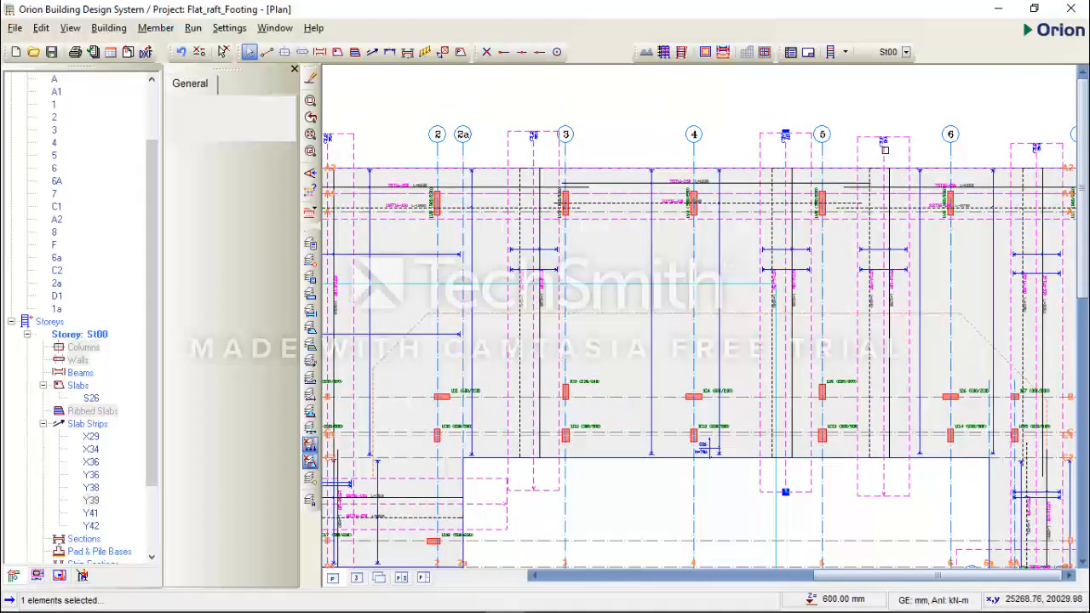
pyautogui.click(885, 150)
pyautogui.press('Delete')
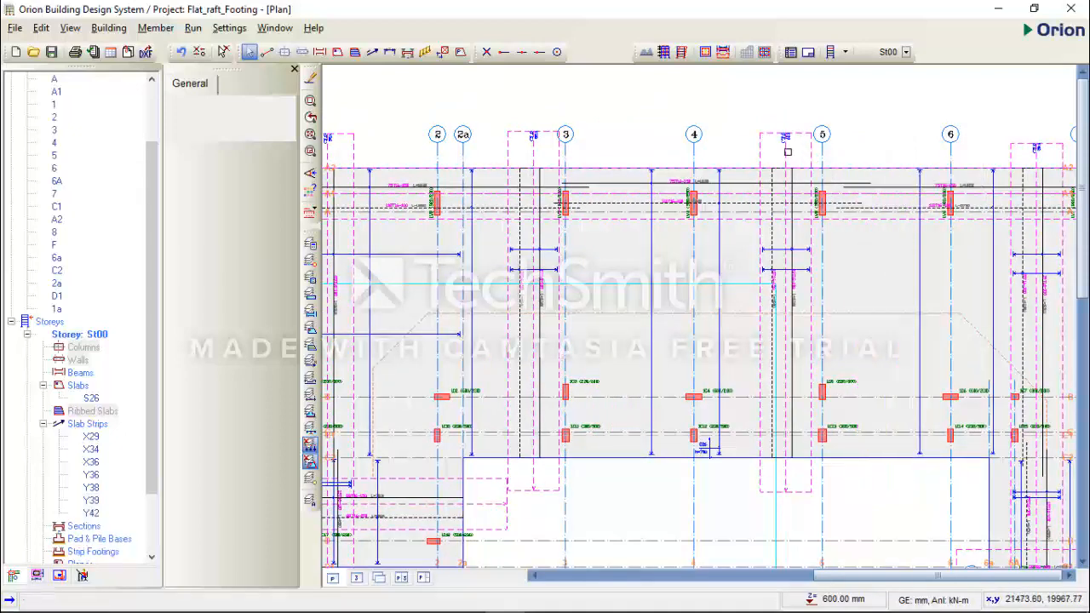
pyautogui.click(787, 152)
pyautogui.press('Delete')
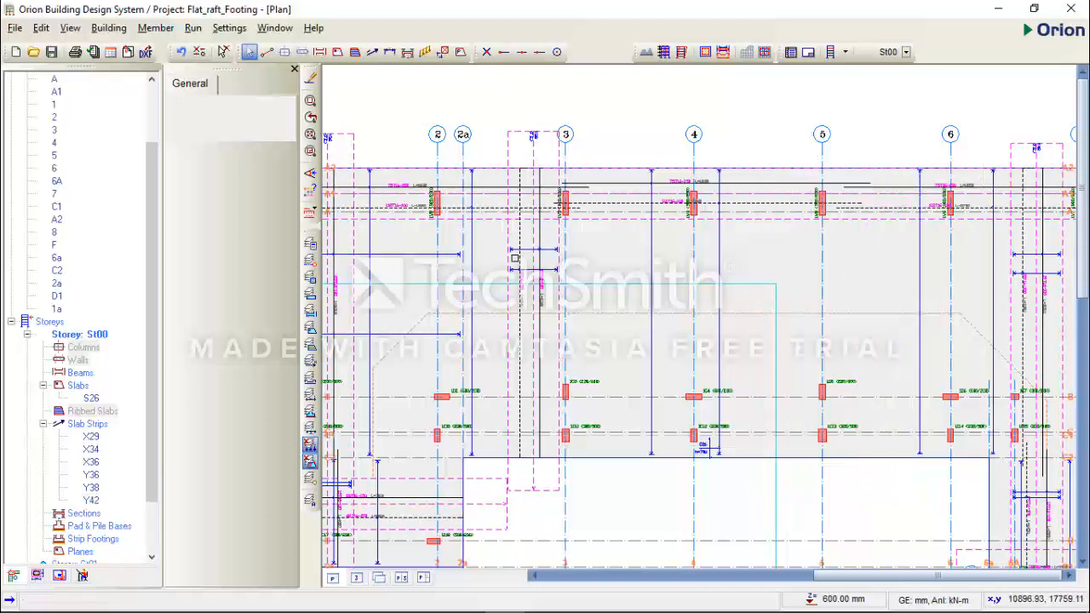
# Extend the span line of strip Y38's 19T16-100 bar to axis 2a, saving the project when asked.
pyautogui.rightClick(558, 251)
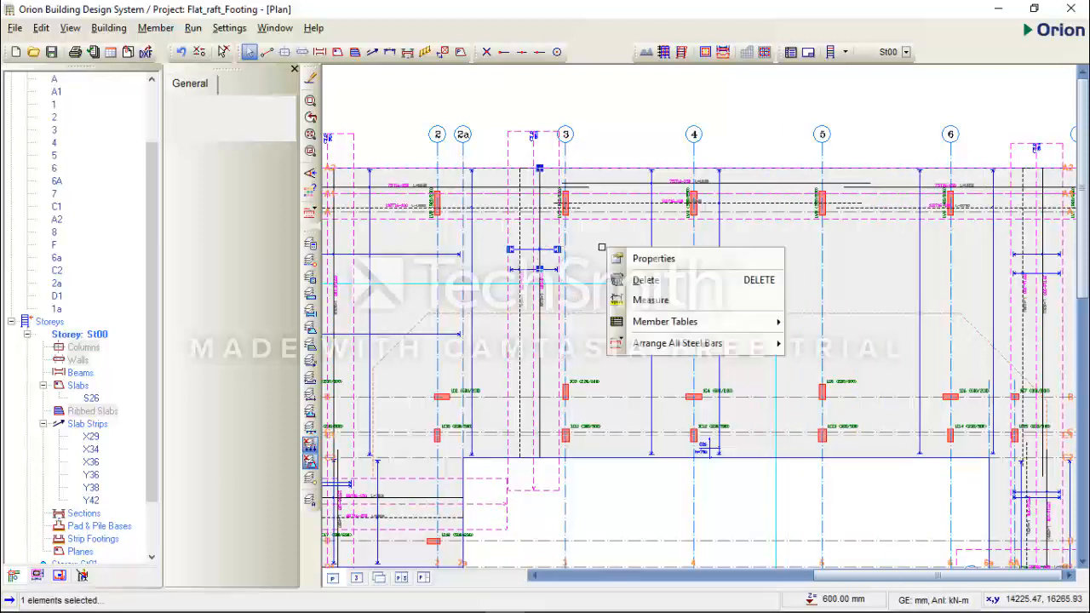
pyautogui.click(669, 262)
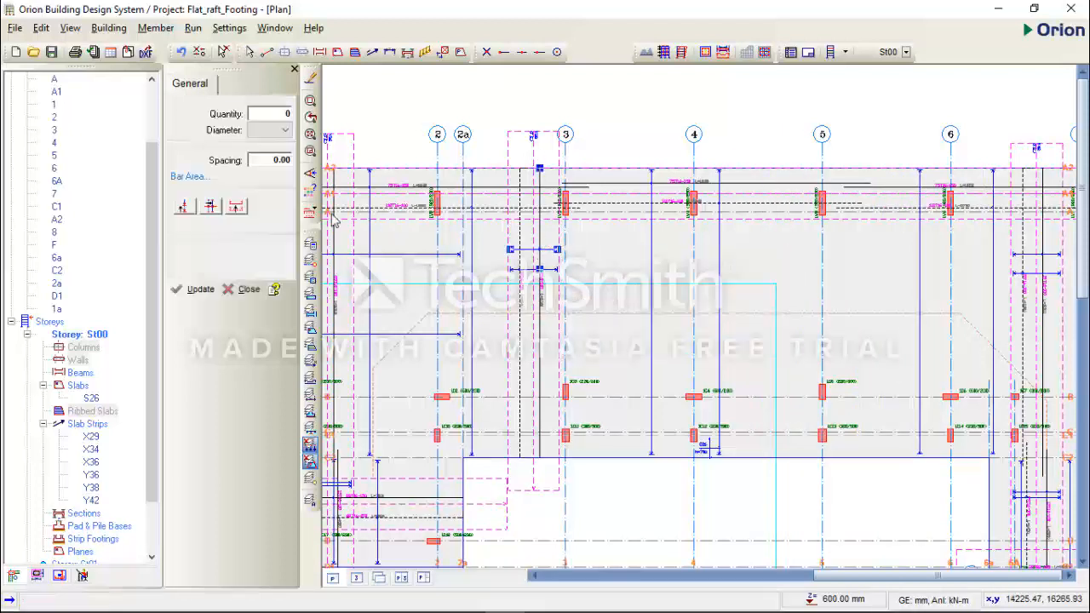
pyautogui.click(185, 207)
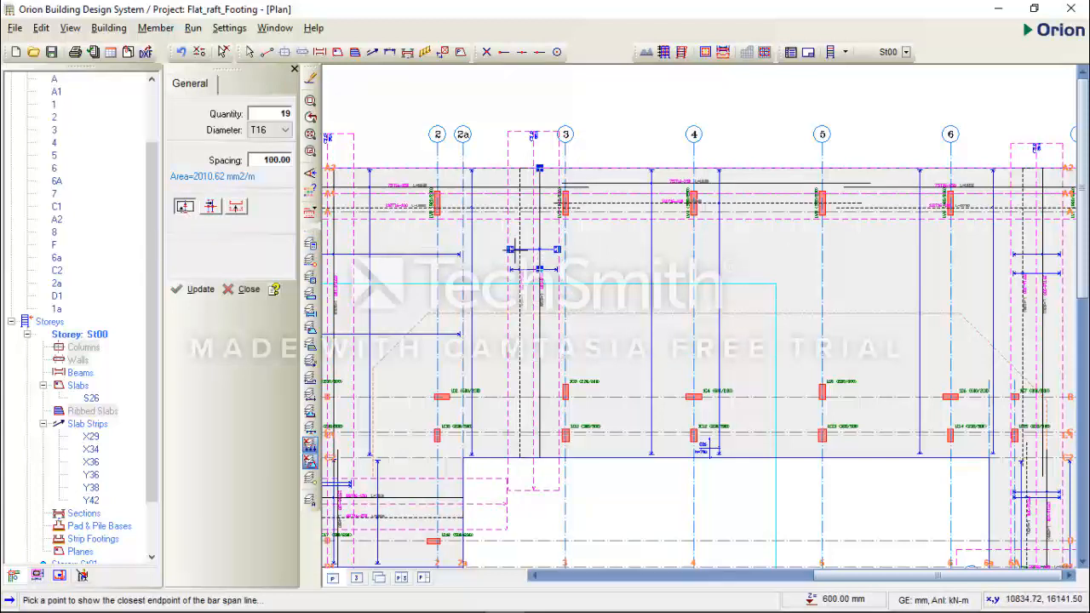
pyautogui.click(500, 250)
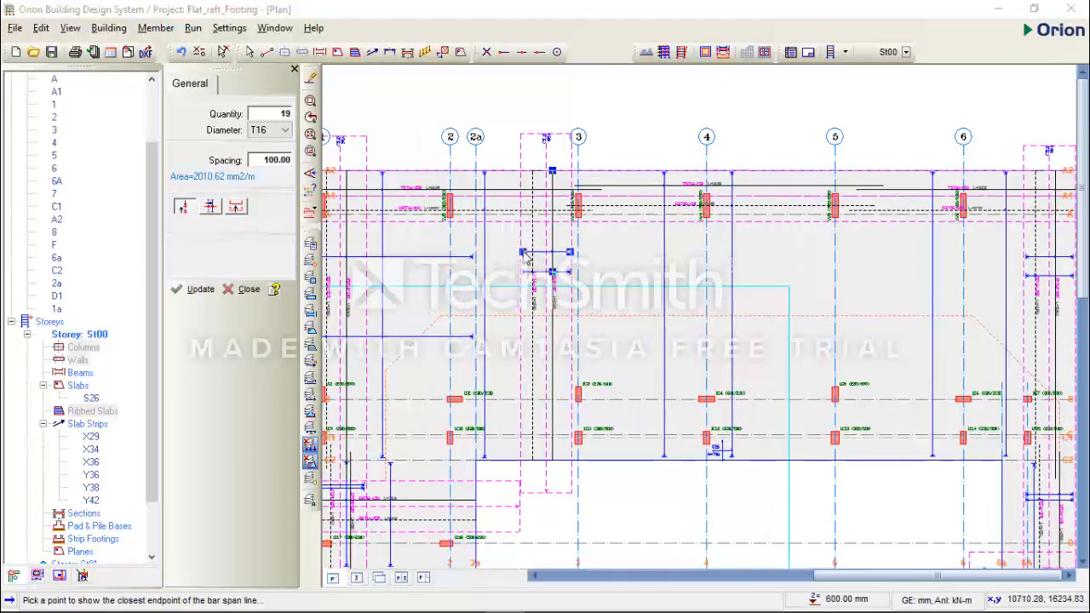
pyautogui.click(540, 368)
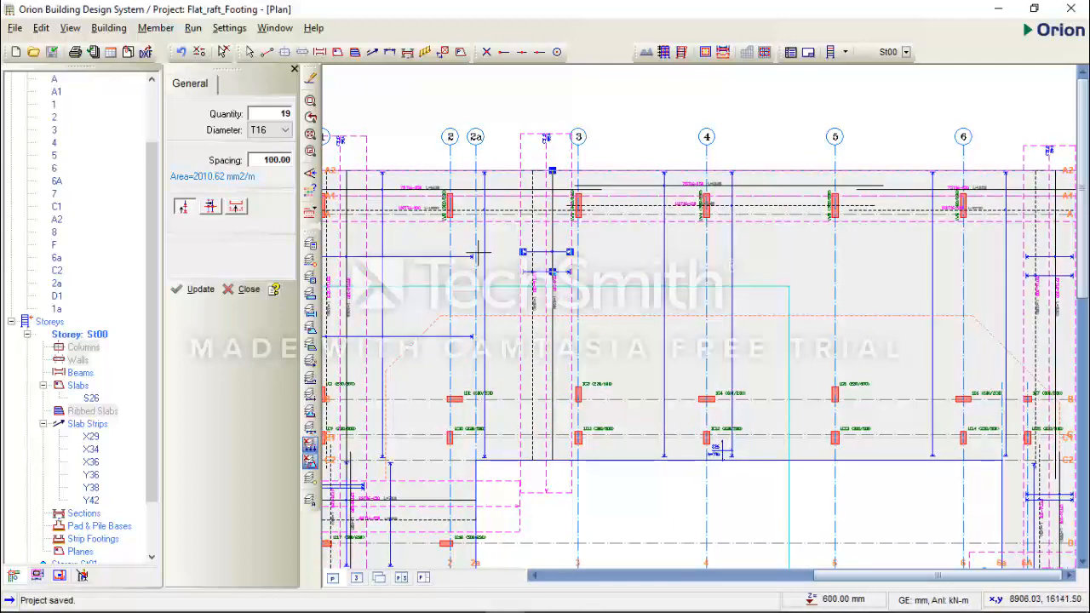
pyautogui.click(479, 253)
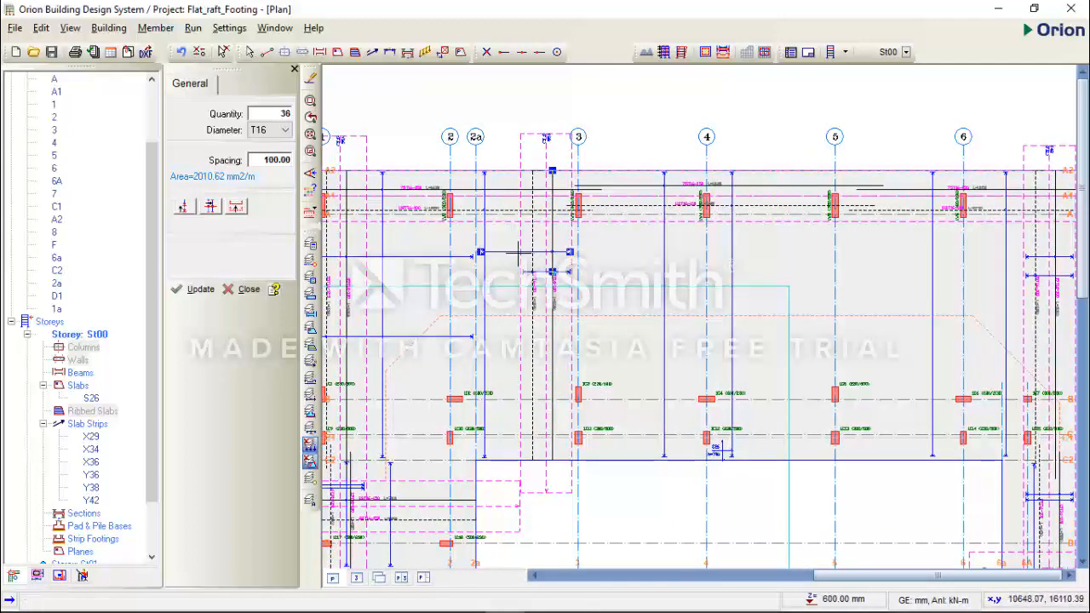
pyautogui.scroll(2, 492, 255)
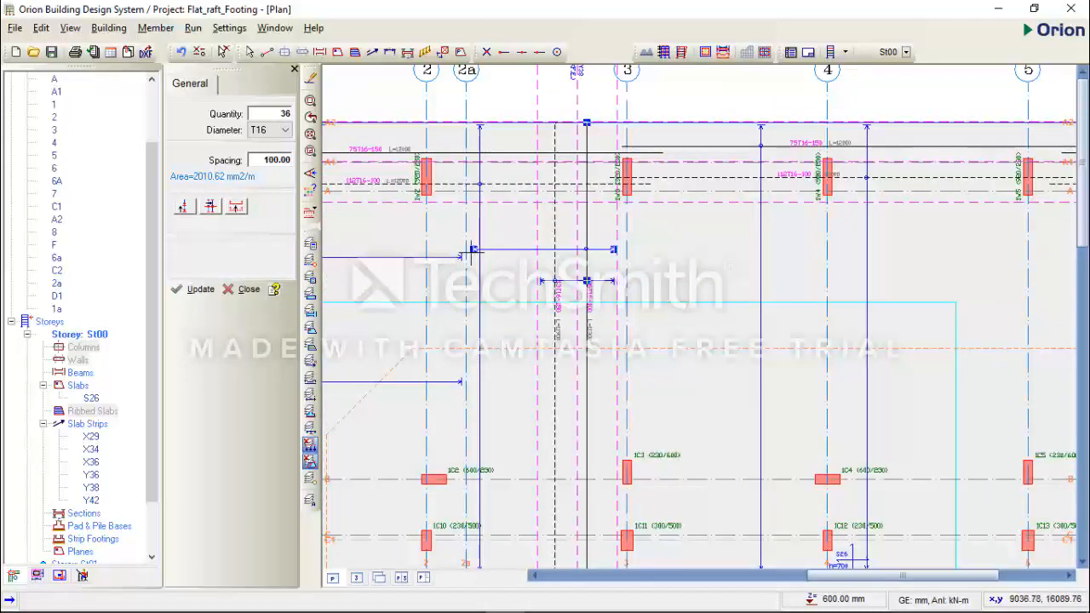
pyautogui.scroll(-3, 588, 280)
pyautogui.moveTo(708, 271); pyautogui.dragTo(663, 281, button='middle')
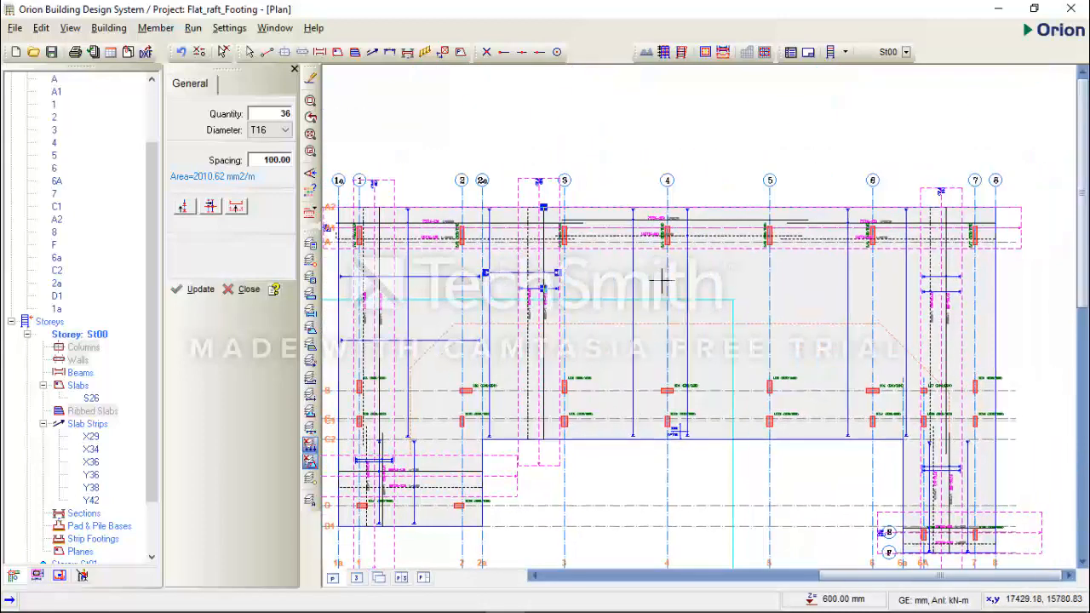
# Extend the other end of strip Y38's T16-100 bar span line to axis 6a and close its properties.
pyautogui.click(186, 207)
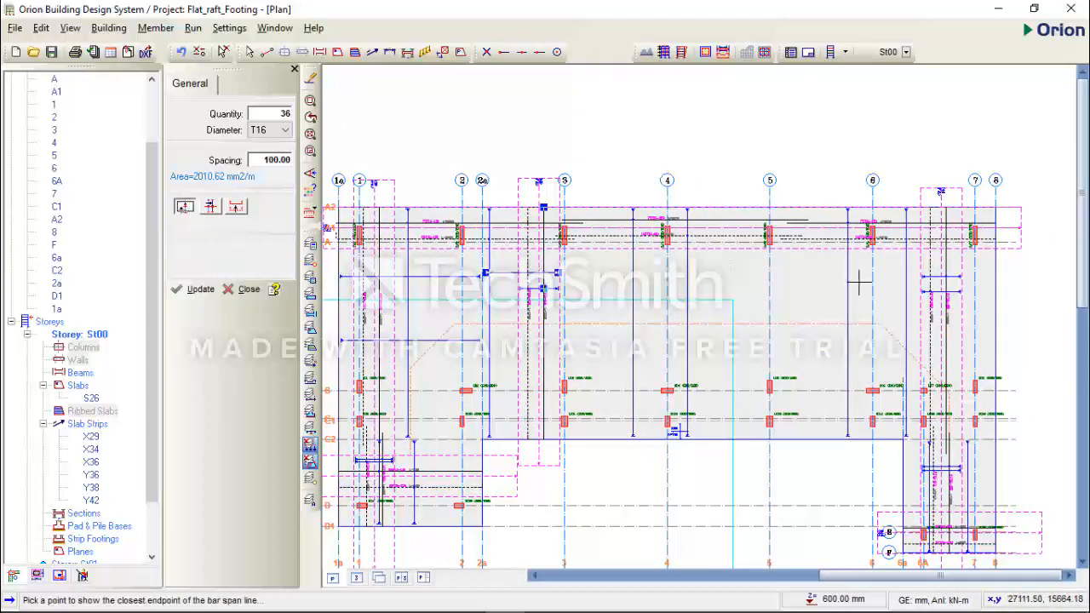
pyautogui.moveTo(925, 405); pyautogui.dragTo(881, 362, button='middle')
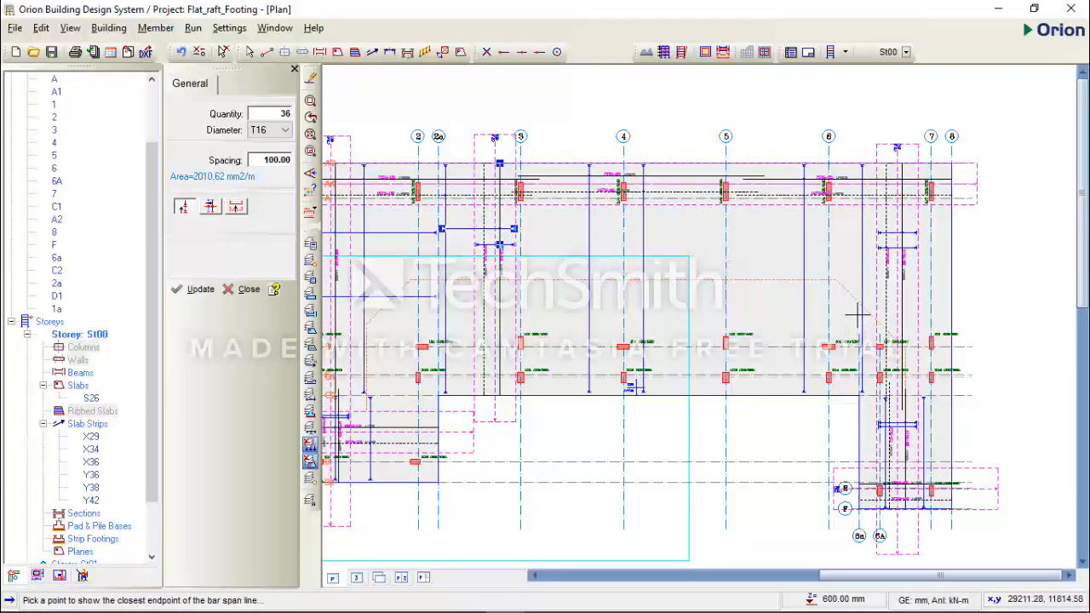
pyautogui.scroll(2, 865, 330)
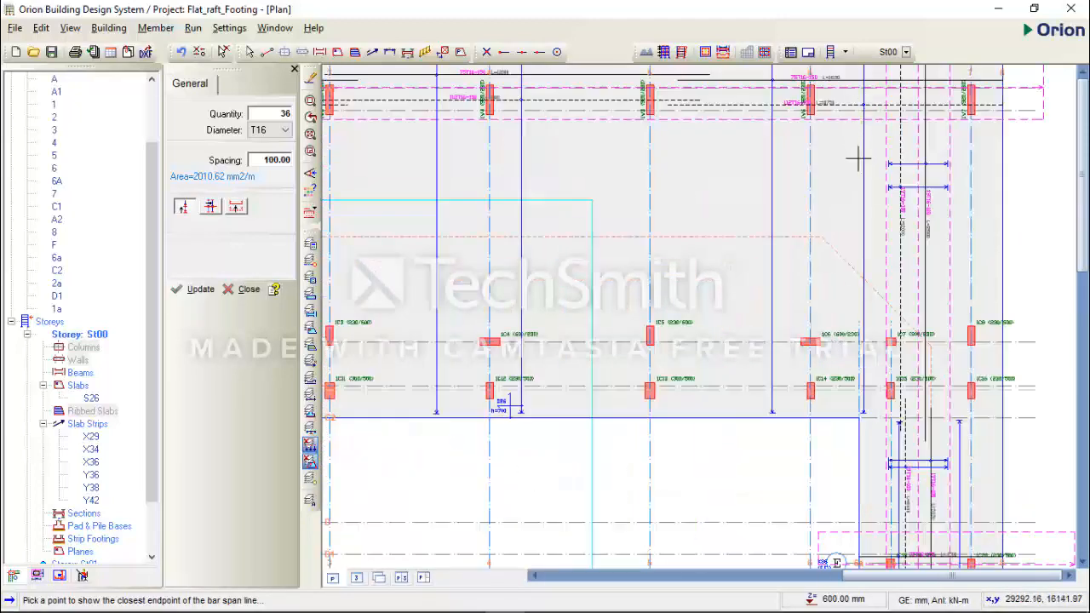
pyautogui.click(859, 157)
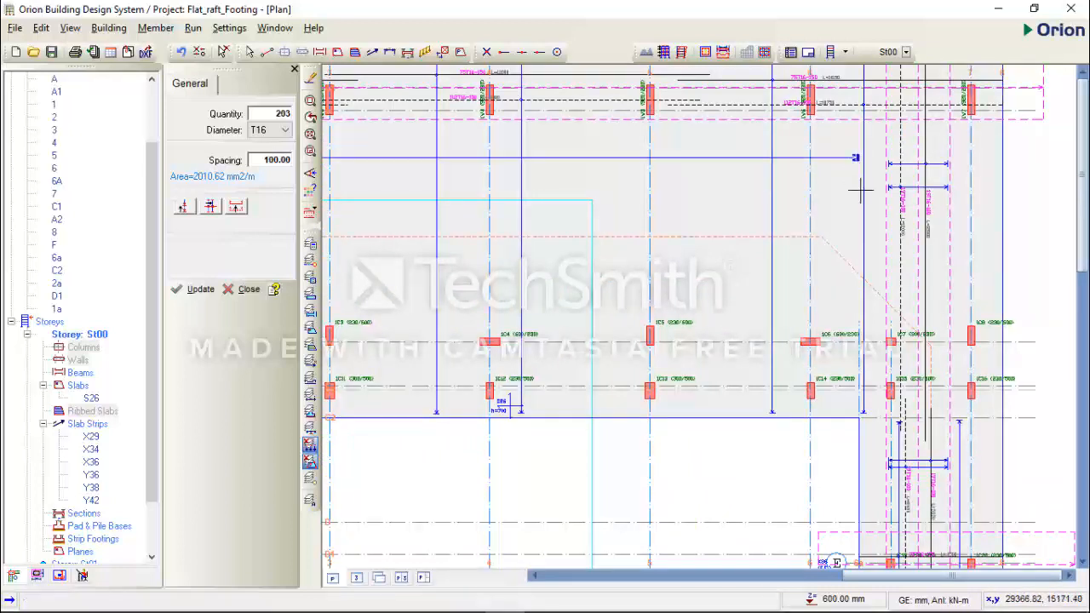
pyautogui.scroll(-2, 862, 187)
pyautogui.press('Escape')
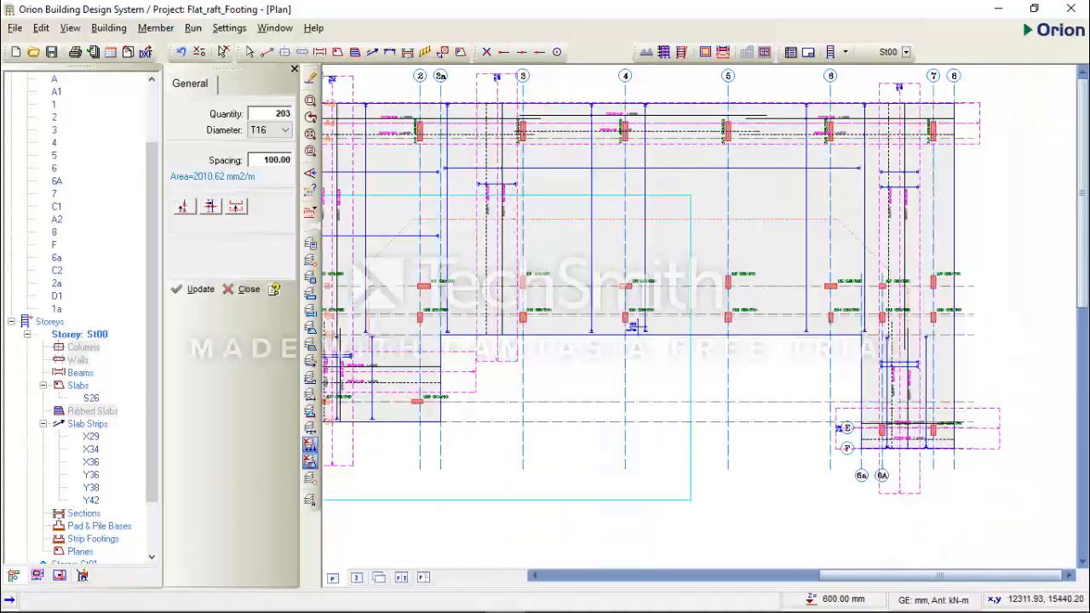
# Move the span line of strip Y38's 13T16-150 bar to between axes A and B, and extend it to axis 6a.
pyautogui.click(511, 184)
pyautogui.rightClick(548, 192)
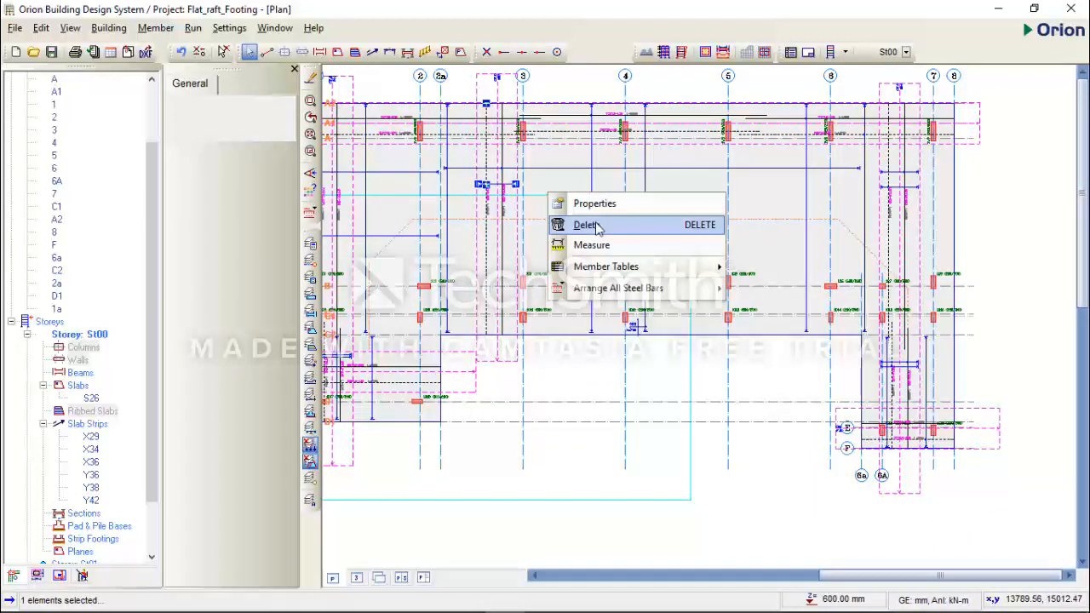
pyautogui.click(595, 205)
pyautogui.click(214, 213)
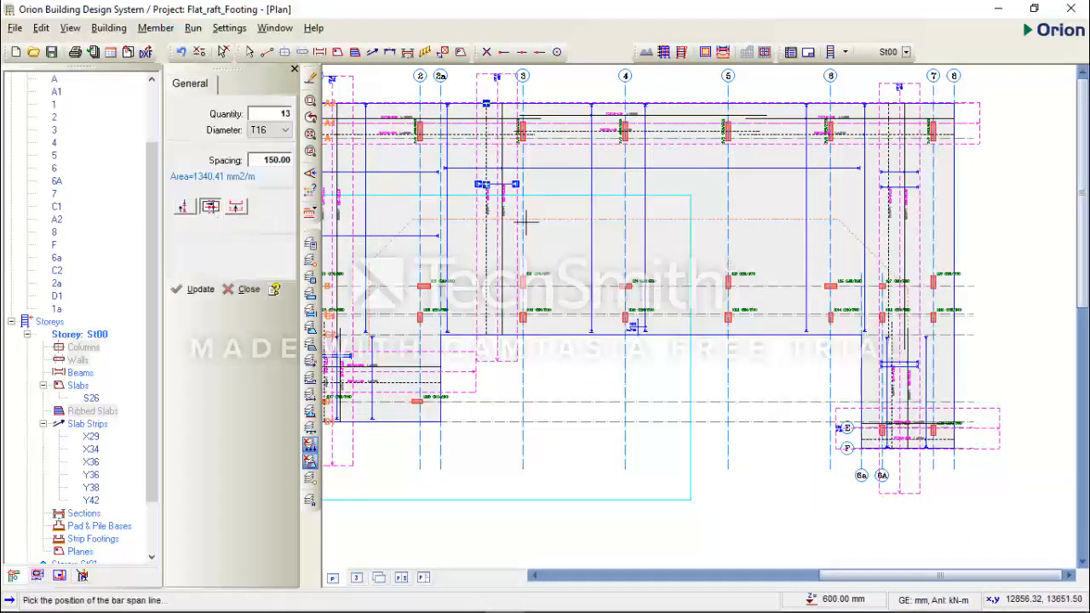
pyautogui.click(499, 234)
pyautogui.click(184, 206)
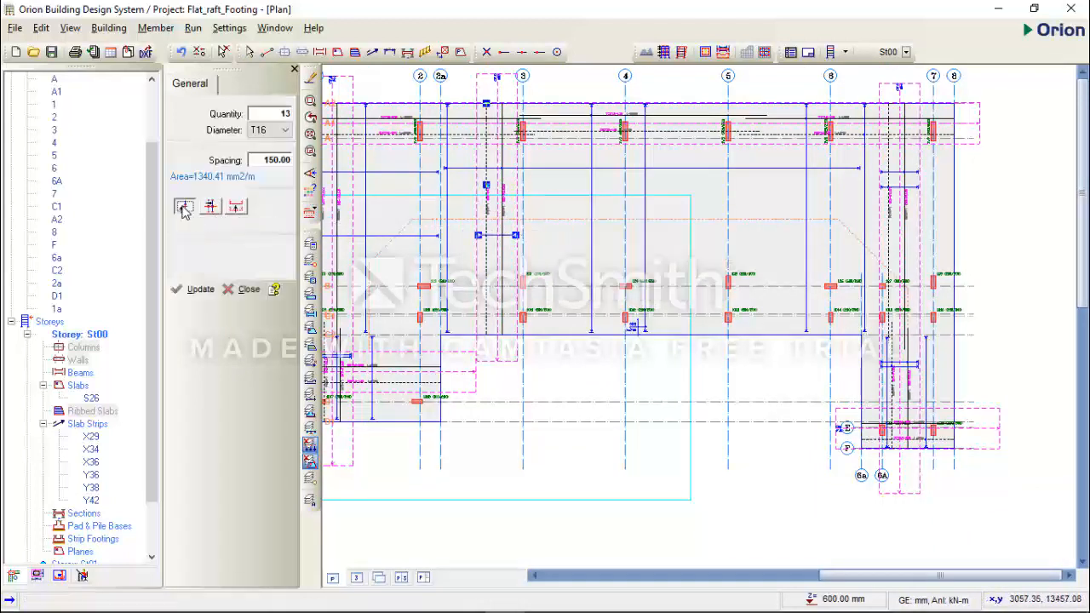
pyautogui.click(862, 229)
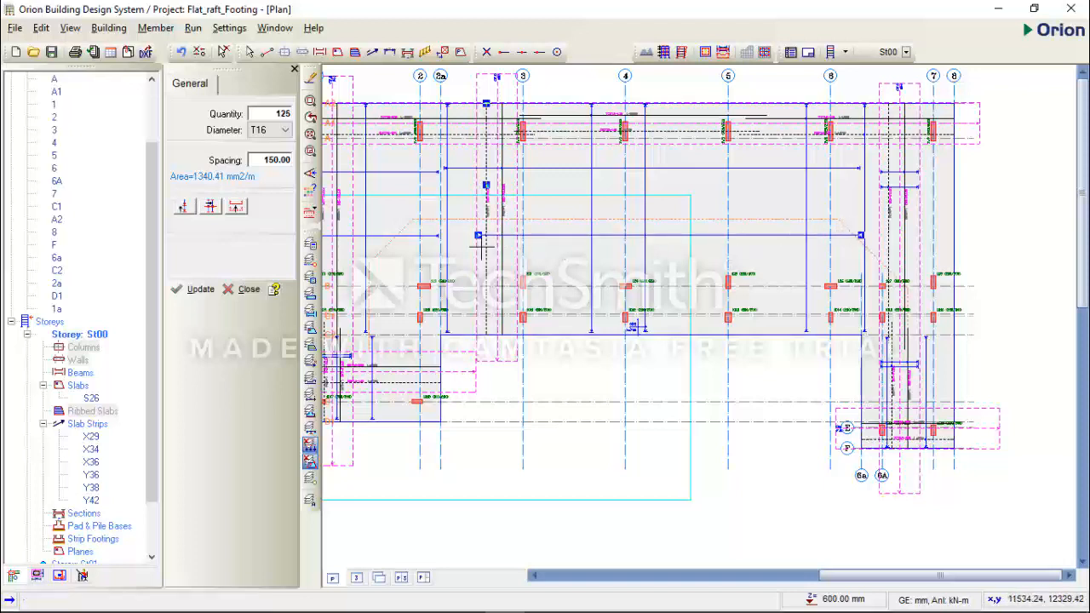
# Extend the other end of strip Y38's T16-150 bar span line to axis 2a and close its properties.
pyautogui.click(184, 206)
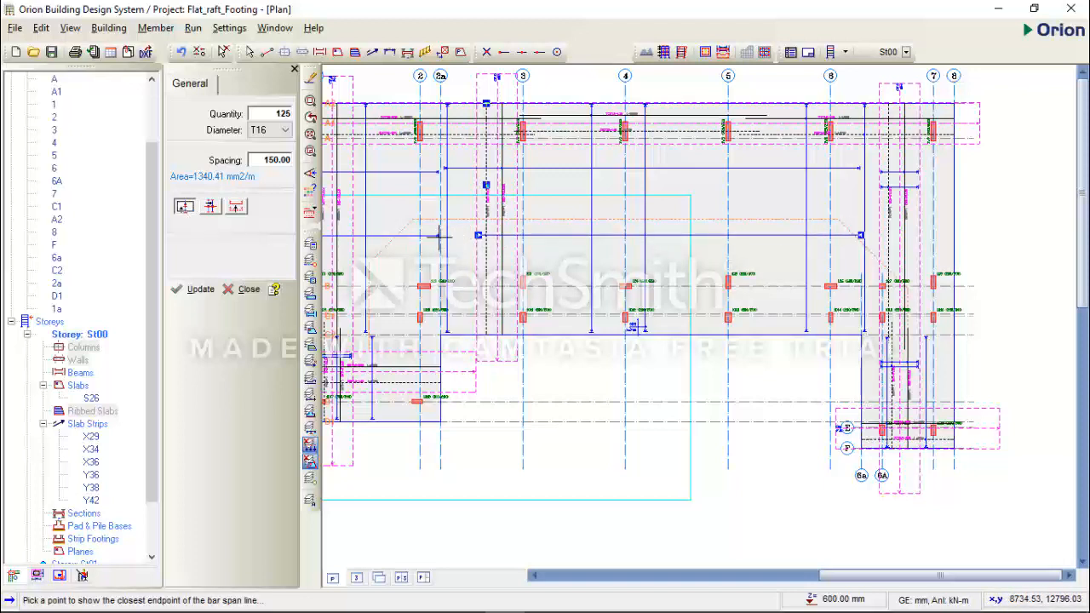
pyautogui.click(441, 236)
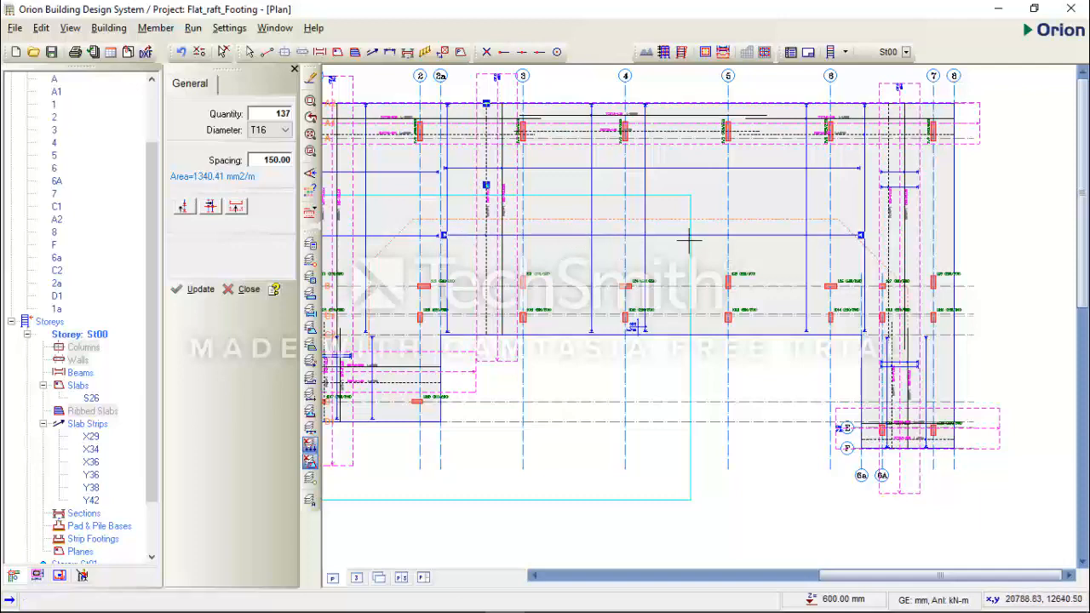
pyautogui.press('Escape')
# Extend both ends of the upper T16-100 bar span line in the strip beside axis 7 to axes 6a and 8.
pyautogui.scroll(-2, 699, 247)
pyautogui.scroll(3, 654, 174)
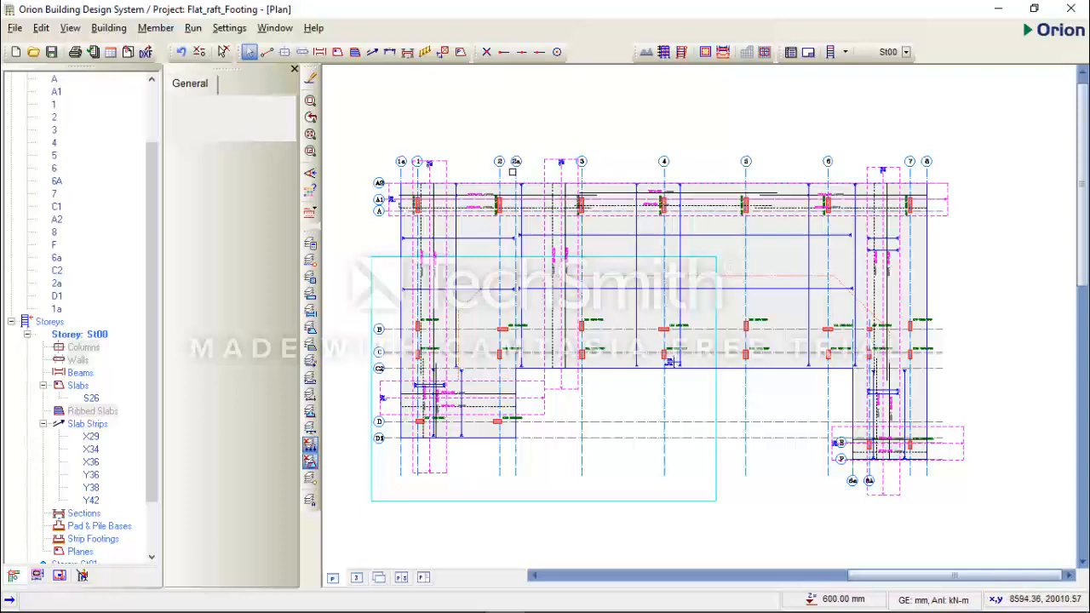
pyautogui.scroll(1, 855, 188)
pyautogui.moveTo(869, 237); pyautogui.dragTo(764, 230, button='middle')
pyautogui.moveTo(784, 363); pyautogui.dragTo(776, 400, button='middle')
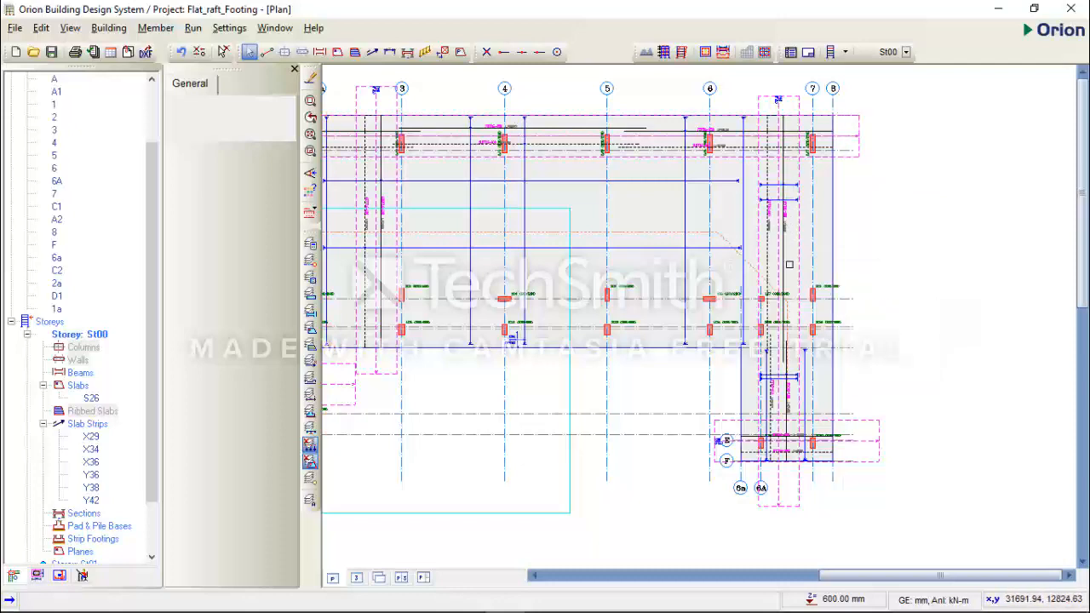
pyautogui.scroll(2, 786, 321)
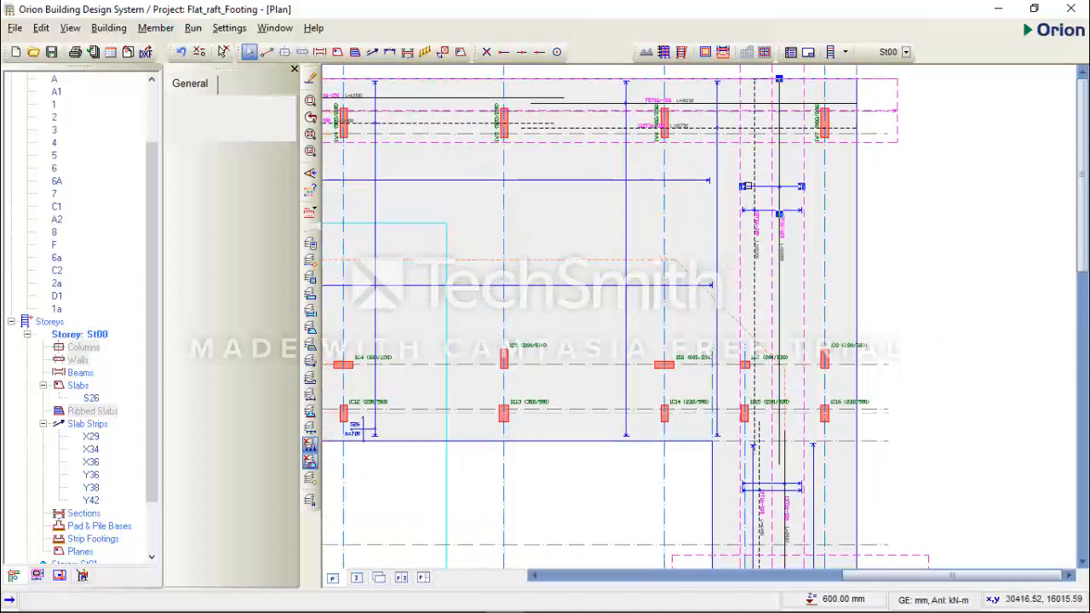
pyautogui.click(750, 186)
pyautogui.rightClick(822, 186)
pyautogui.click(861, 195)
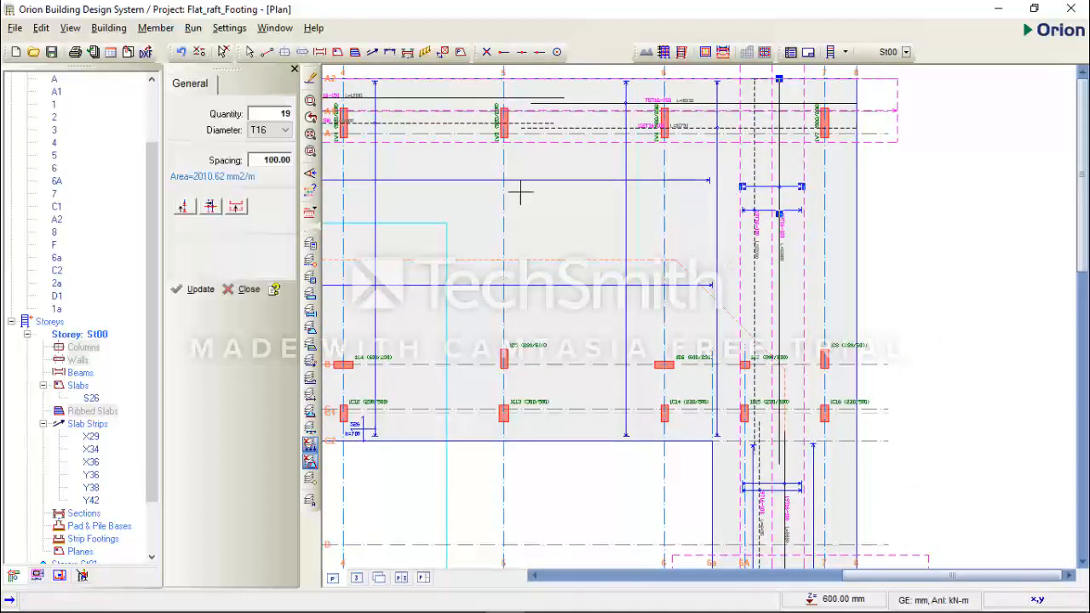
pyautogui.click(183, 207)
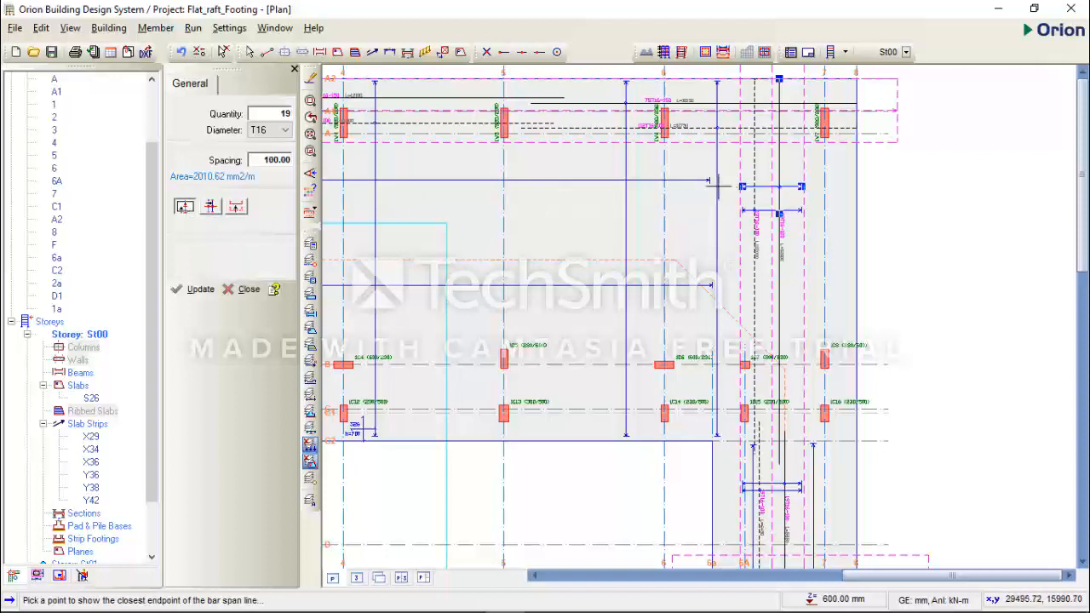
pyautogui.click(713, 186)
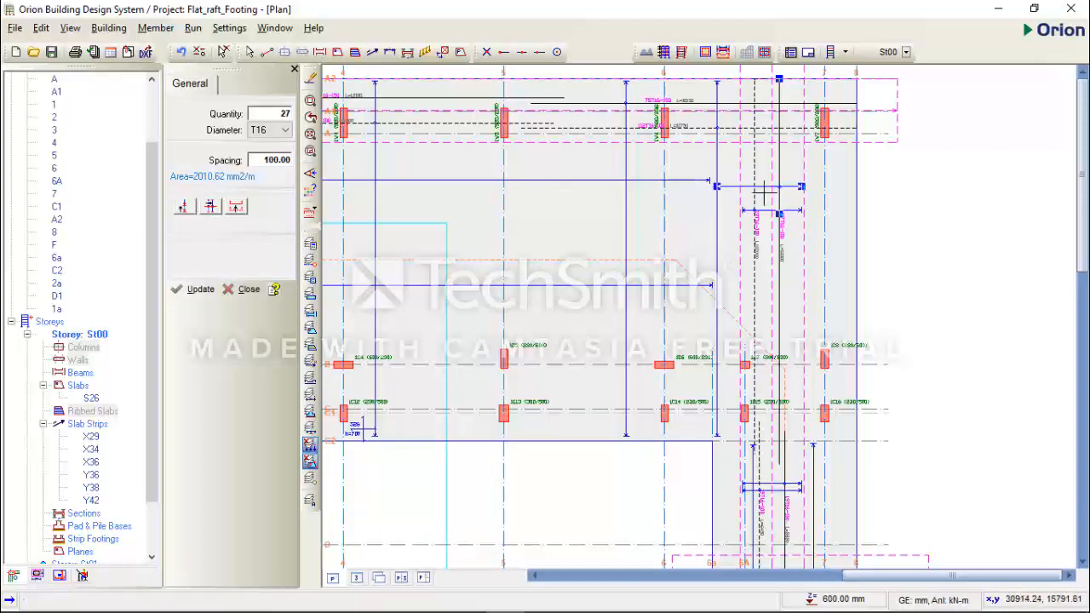
pyautogui.click(856, 188)
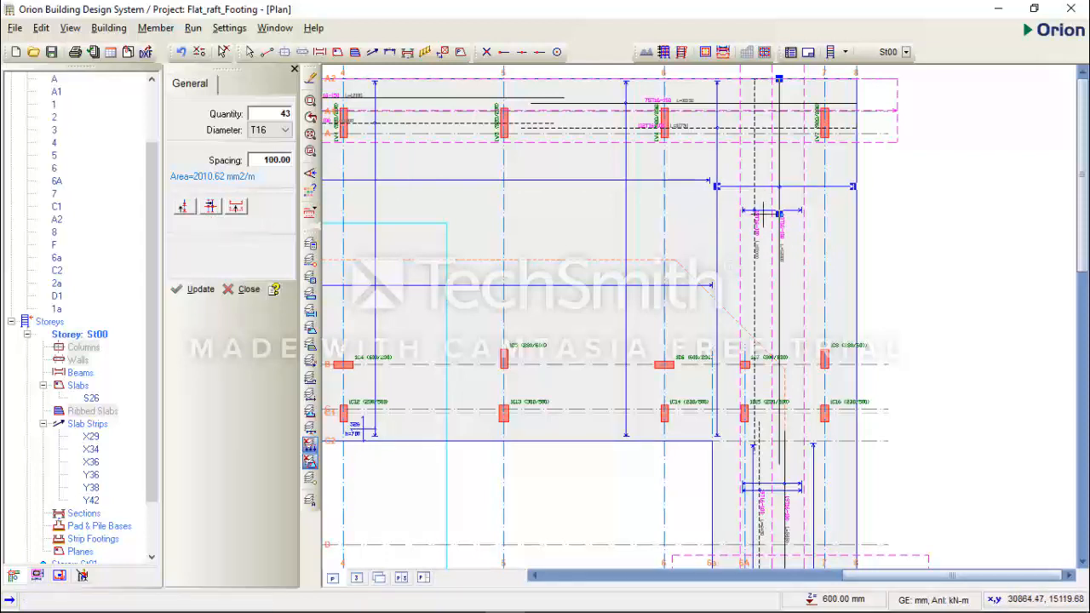
pyautogui.press('Escape')
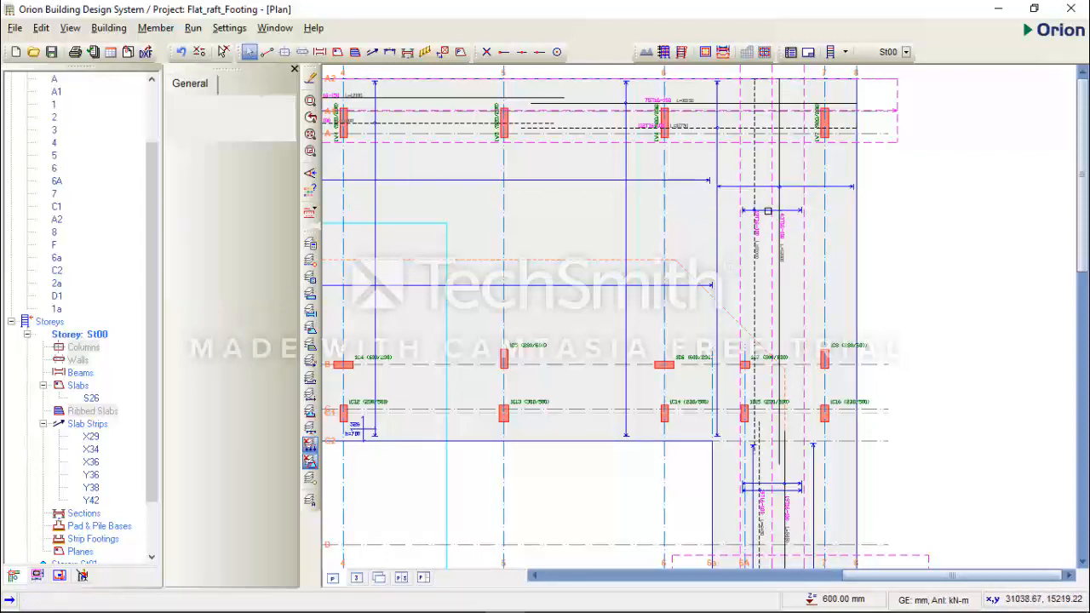
# Move the same strip's dashed T16-100 bar span line lower between axes A and B, and extend it to axes 6a and 8.
pyautogui.click(768, 211)
pyautogui.rightClick(823, 229)
pyautogui.click(878, 235)
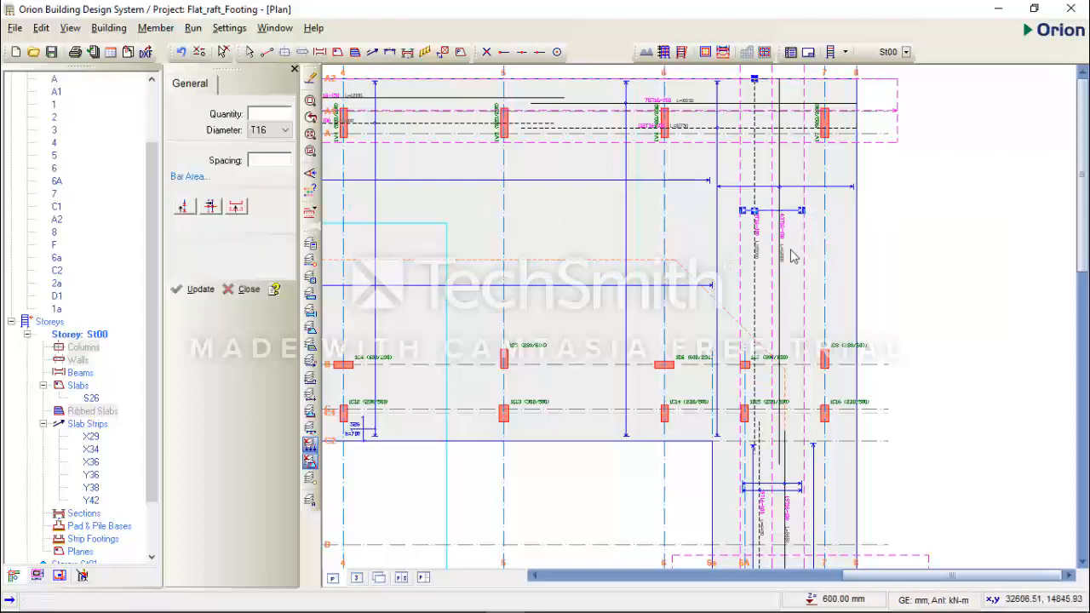
pyautogui.click(212, 209)
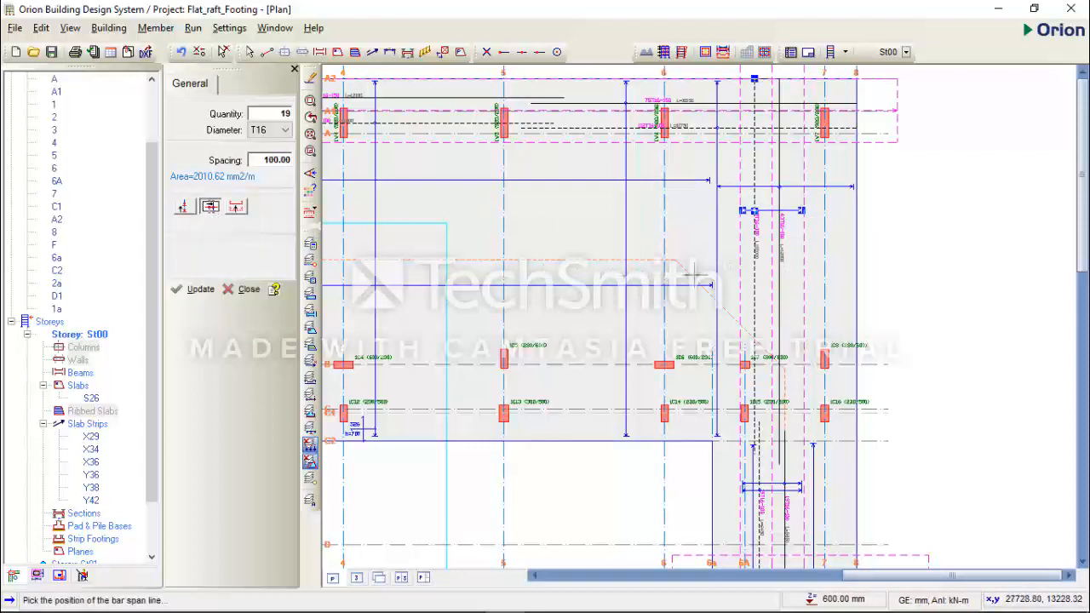
pyautogui.click(769, 290)
pyautogui.click(185, 207)
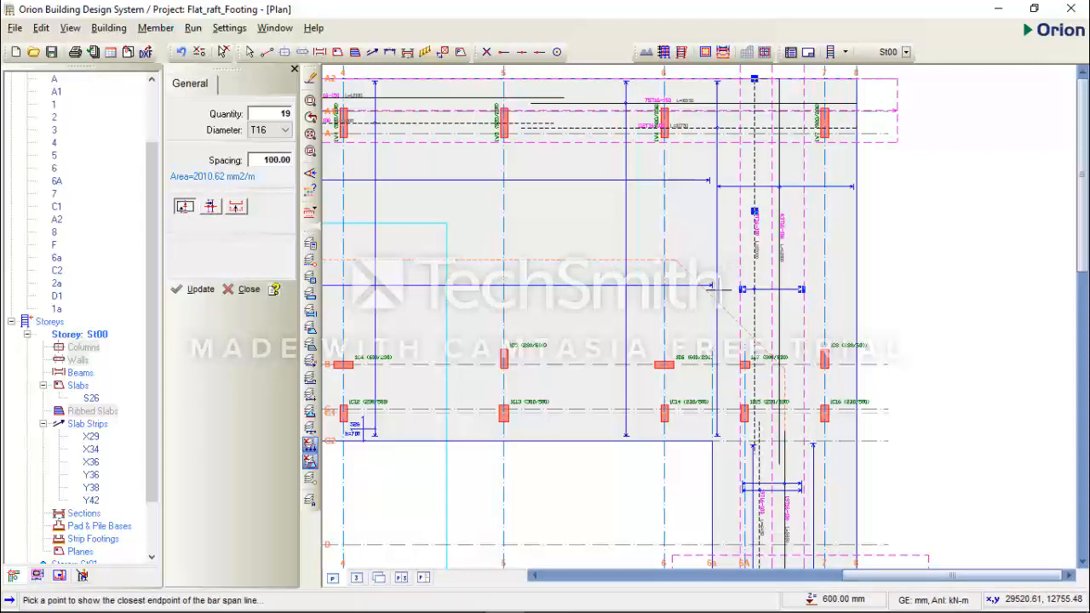
pyautogui.click(718, 290)
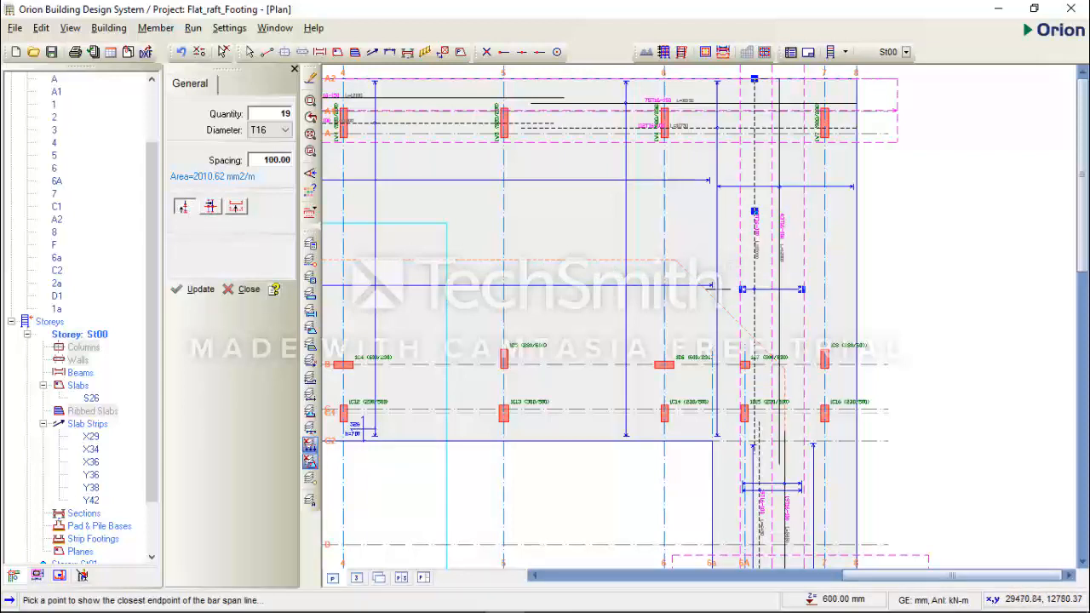
pyautogui.click(186, 208)
pyautogui.click(854, 289)
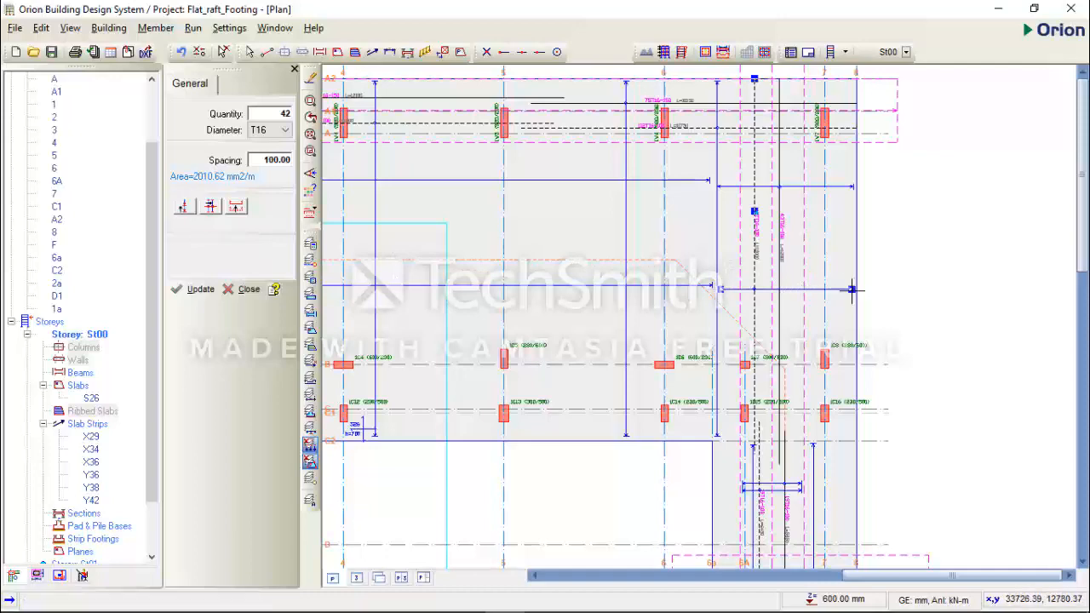
# Draw section line C across the whole raft between axes A and B, and place the section above the plan.
pyautogui.scroll(-2, 839, 290)
pyautogui.scroll(-1, 838, 290)
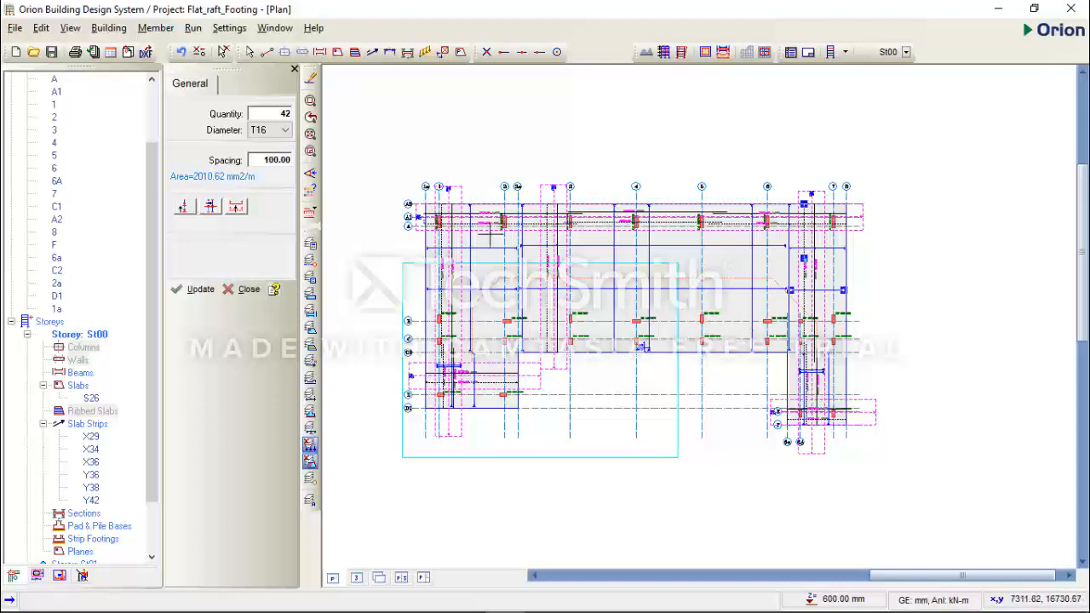
pyautogui.click(409, 53)
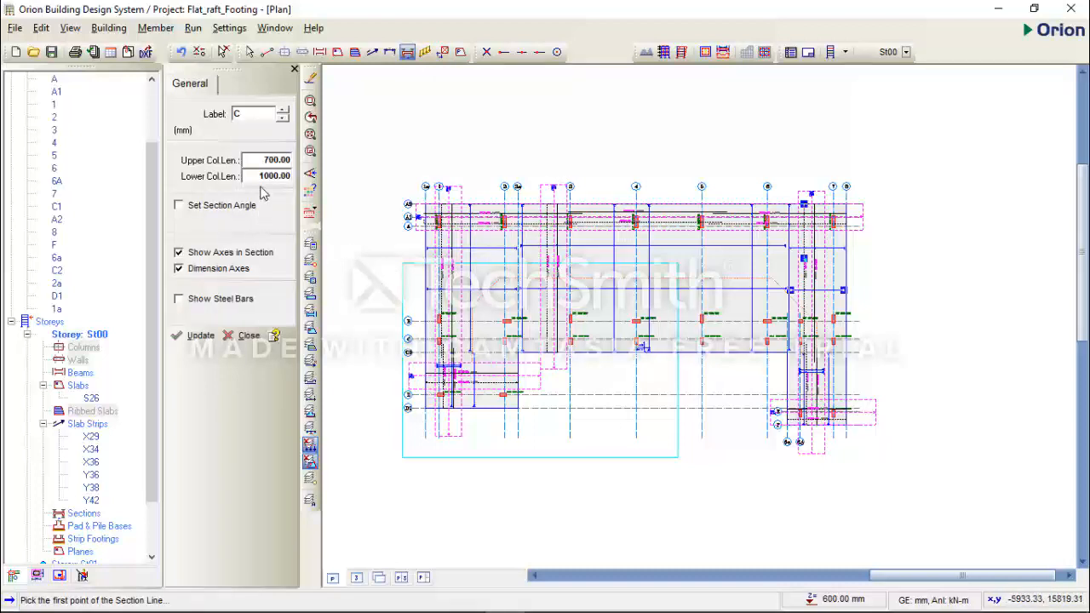
pyautogui.click(397, 270)
pyautogui.click(888, 246)
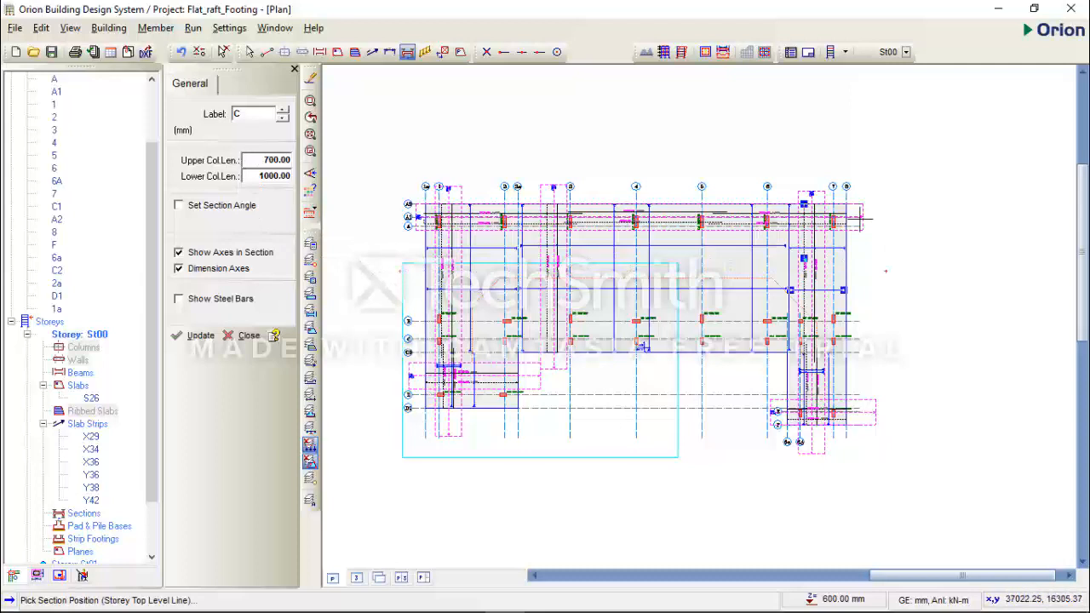
pyautogui.click(555, 106)
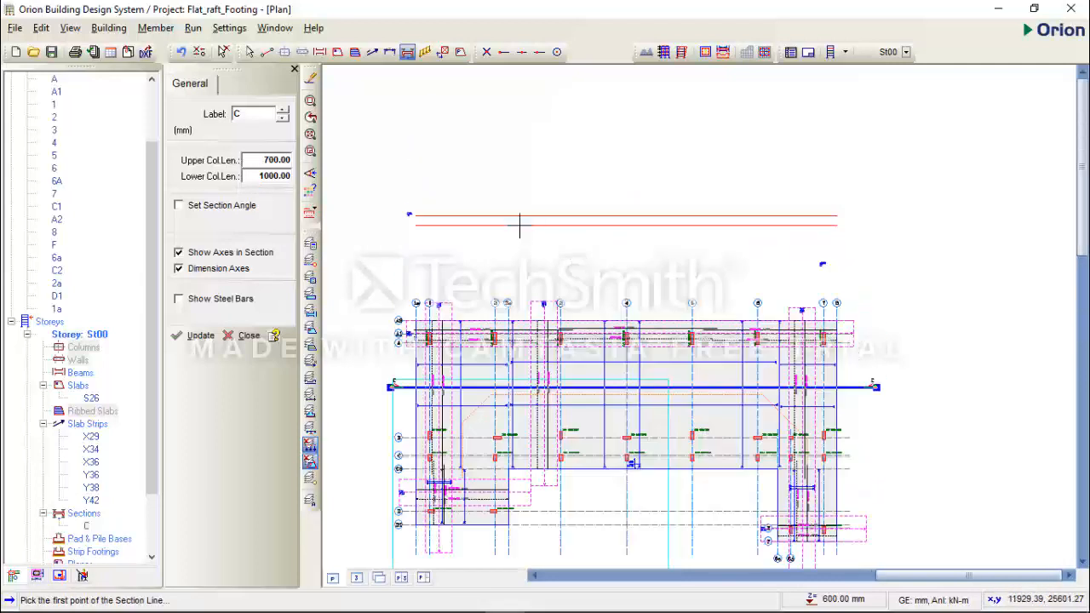
# Examine the generated section C, including its level mark and slab outline, against the raft plan.
pyautogui.scroll(1, 416, 214)
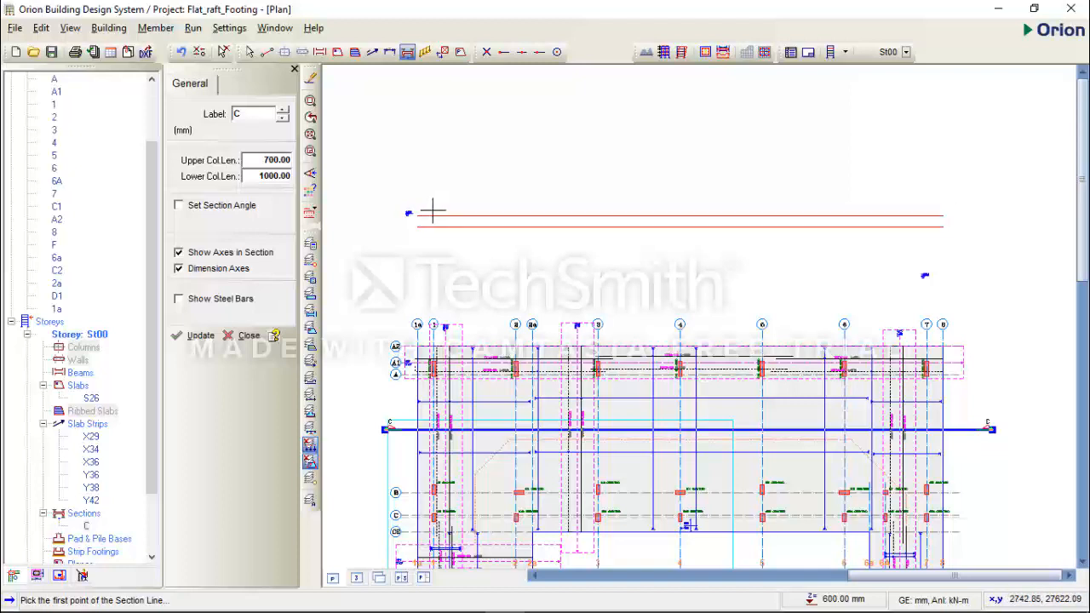
pyautogui.scroll(5, 433, 211)
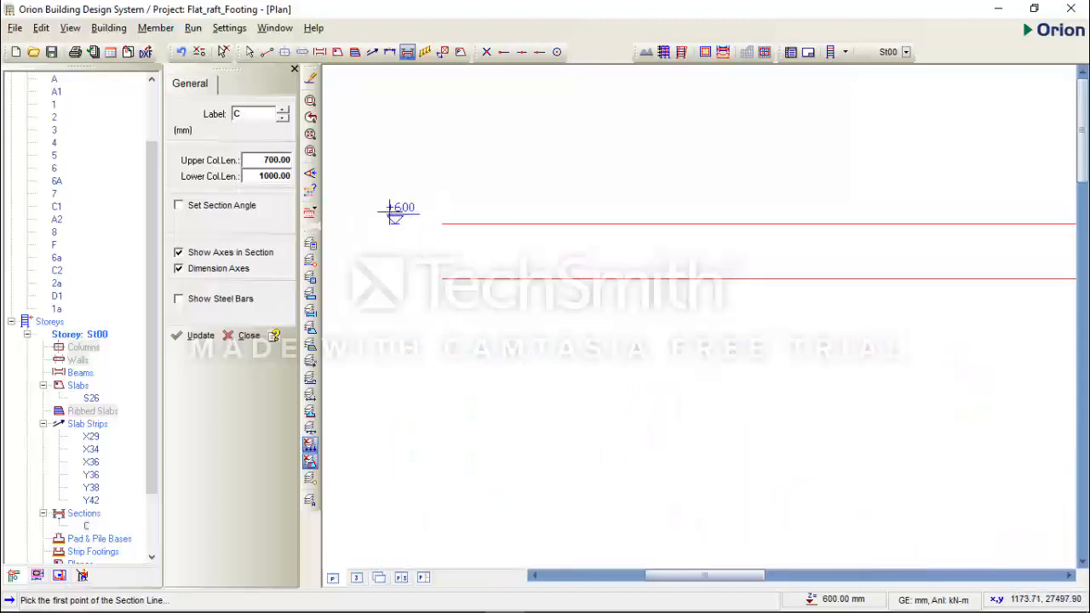
pyautogui.scroll(-2, 394, 213)
pyautogui.scroll(-1, 406, 209)
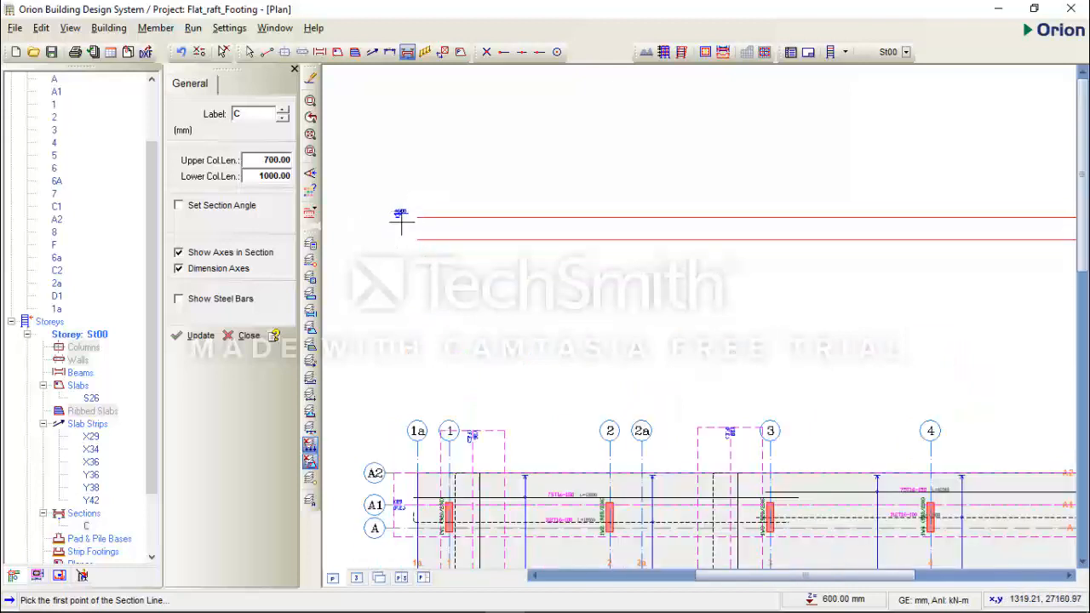
pyautogui.scroll(-3, 405, 213)
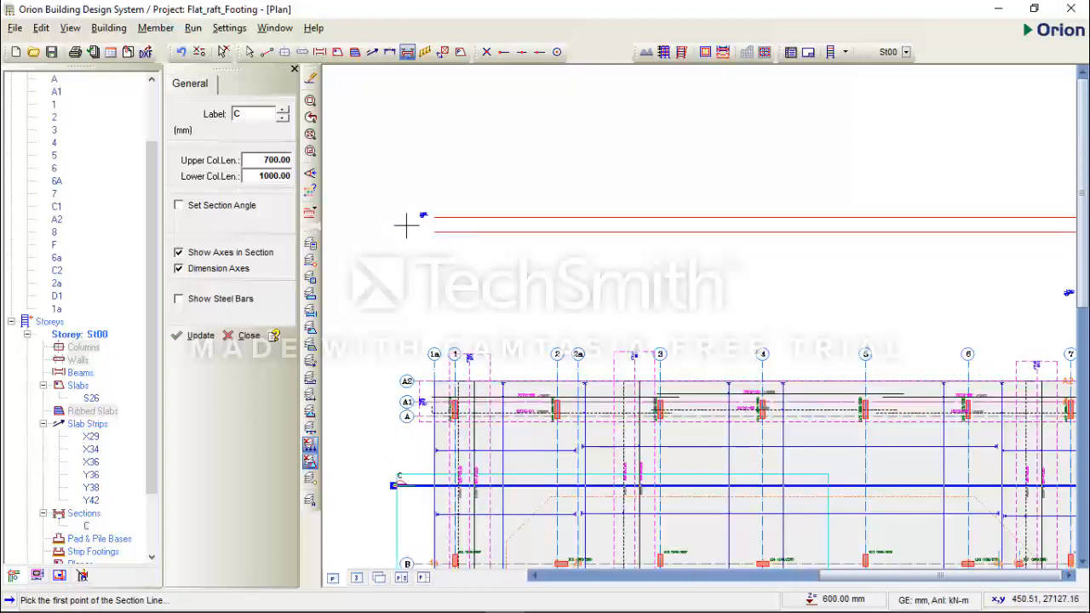
pyautogui.scroll(-2, 413, 208)
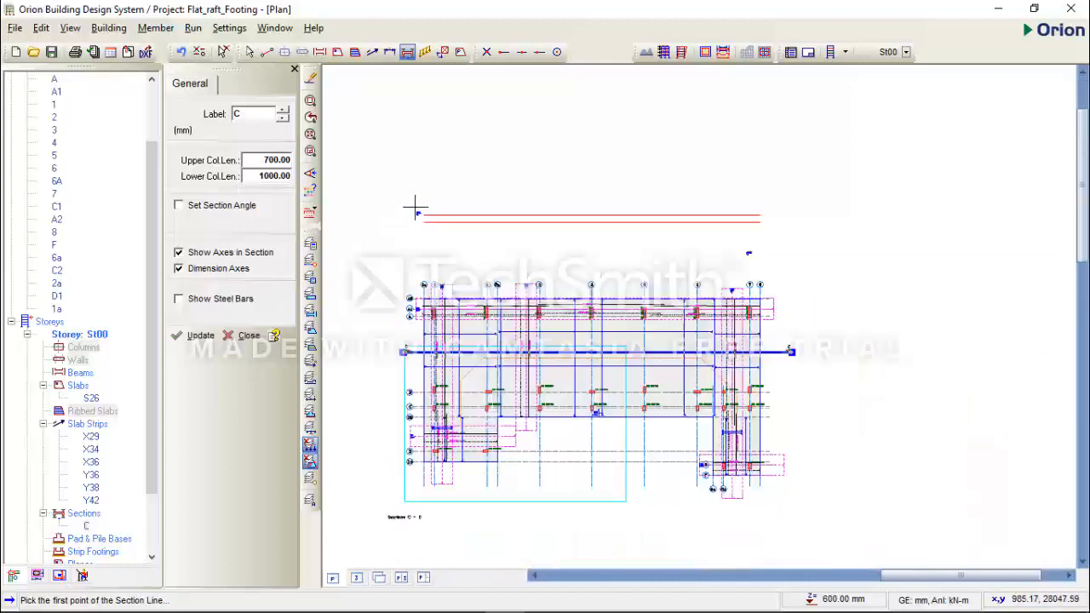
pyautogui.scroll(2, 406, 348)
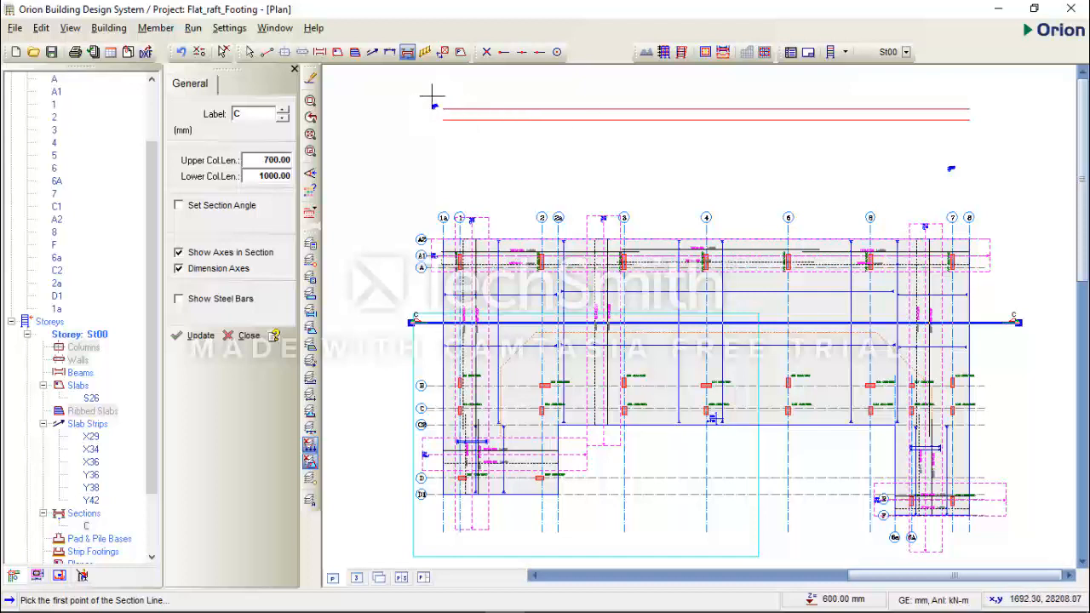
# Undo section C and close the section properties.
pyautogui.hotkey('ctrl', 'z')
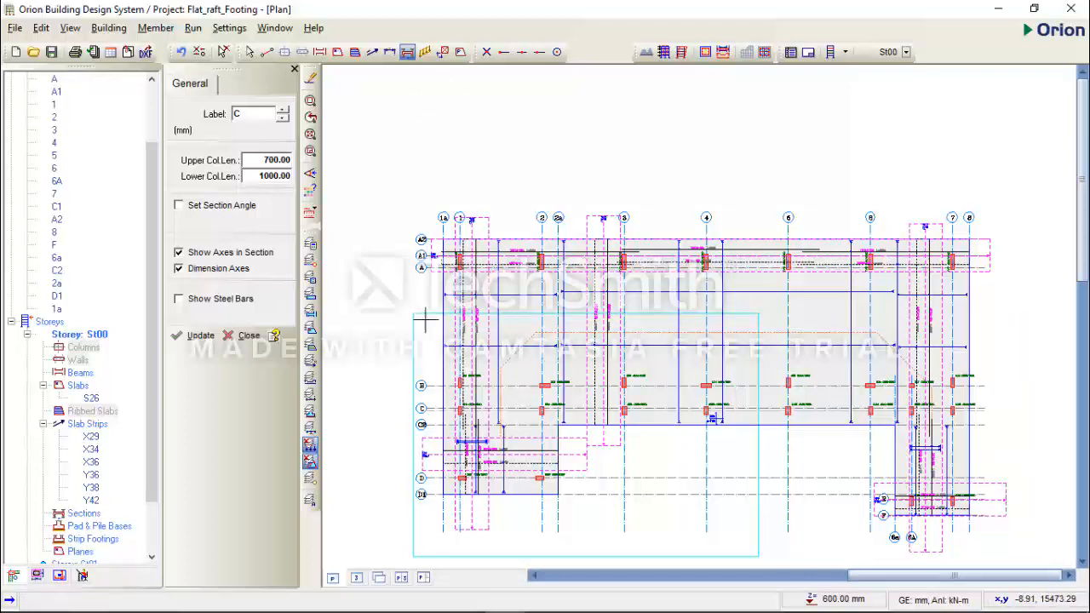
pyautogui.moveTo(521, 280); pyautogui.dragTo(520, 274, button='middle')
pyautogui.moveTo(577, 321); pyautogui.dragTo(569, 293, button='middle')
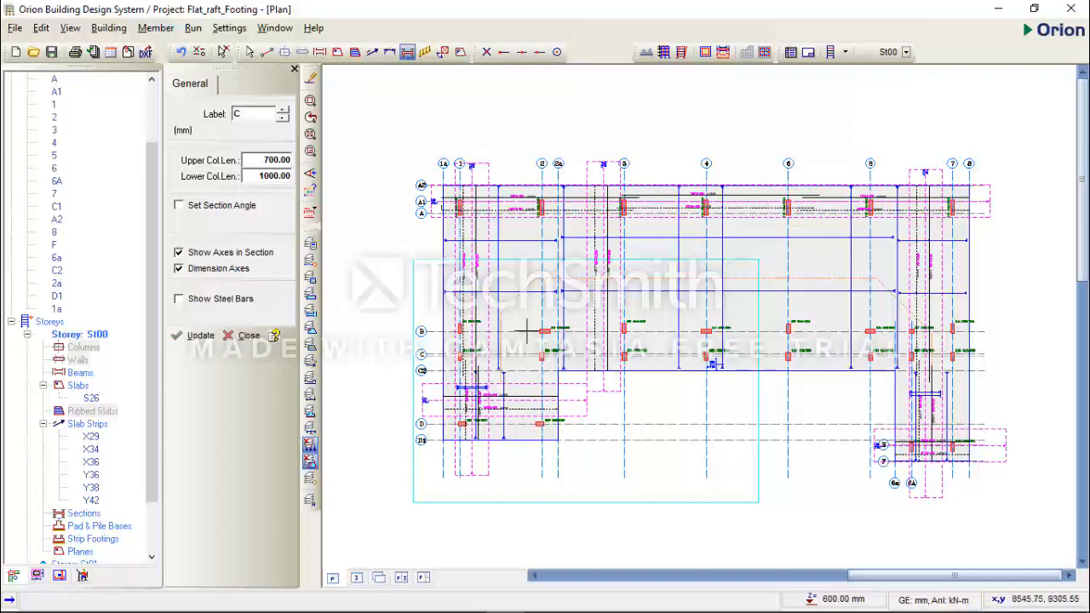
pyautogui.click(294, 69)
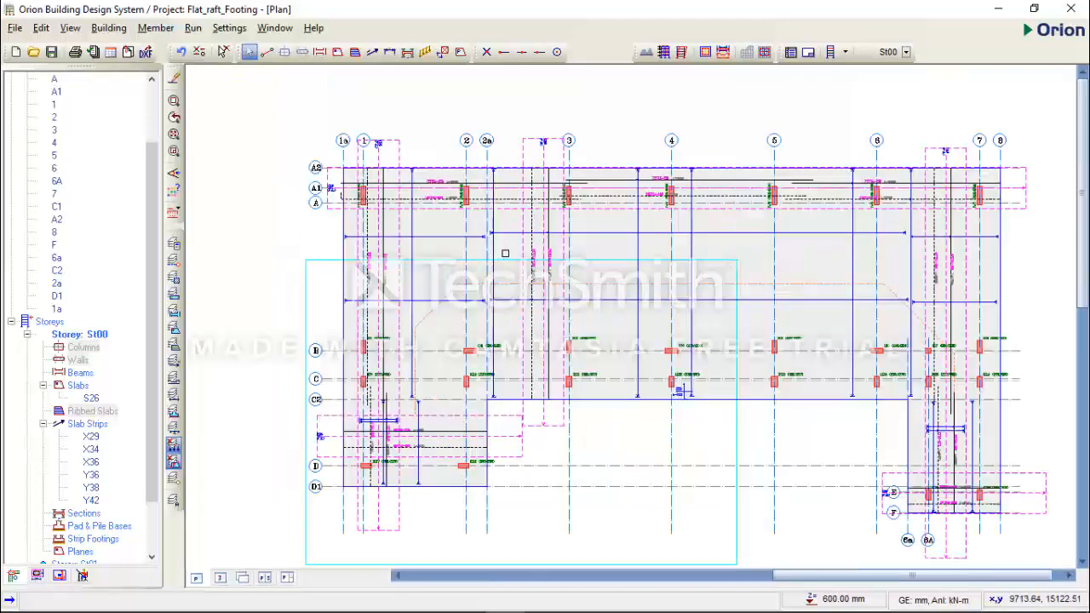
pyautogui.moveTo(494, 240); pyautogui.dragTo(483, 219, button='middle')
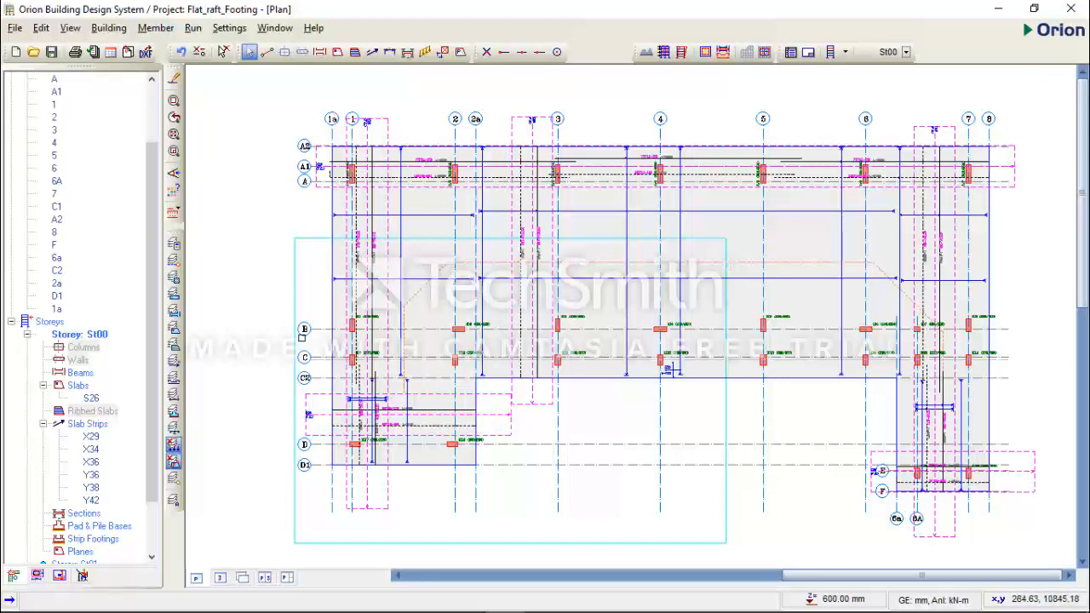
# Open the 3D view of the building and examine the flat raft footing and the frame above from several angles.
pyautogui.click(222, 579)
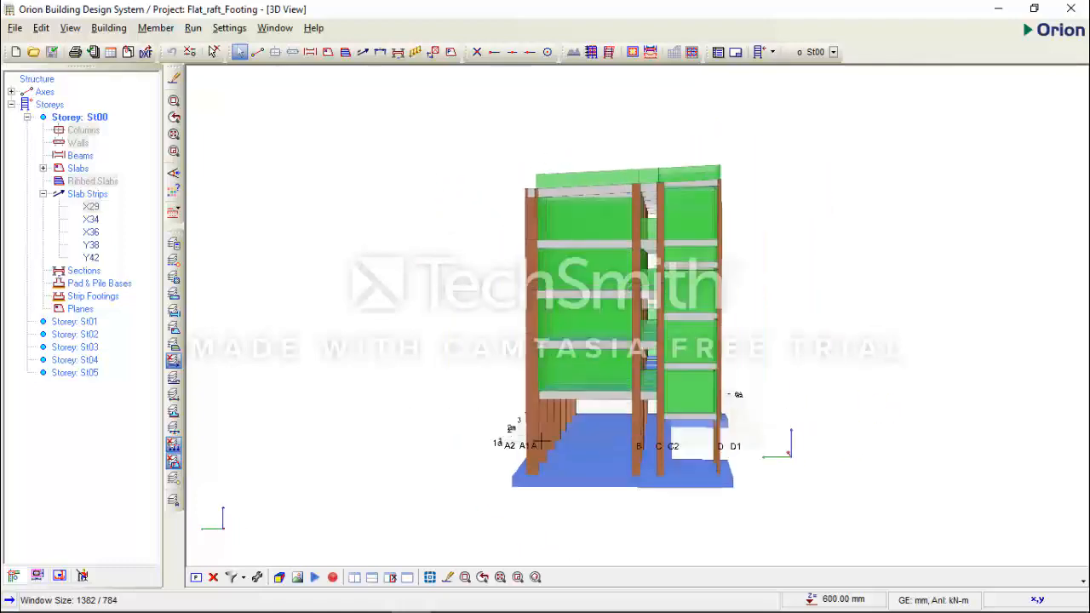
pyautogui.moveTo(696, 482); pyautogui.dragTo(716, 417)
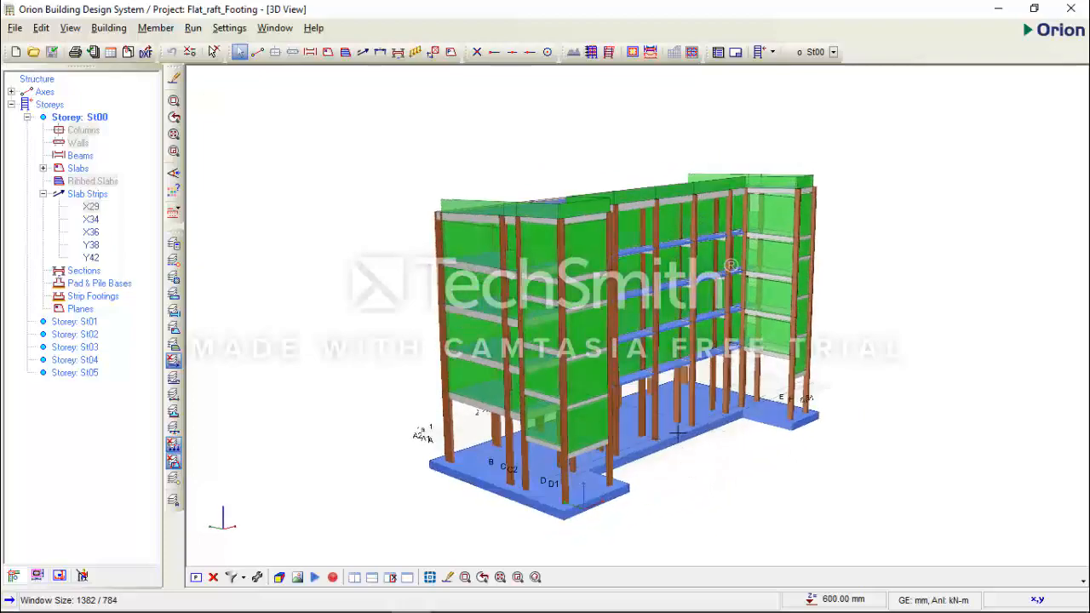
pyautogui.moveTo(714, 458); pyautogui.dragTo(623, 474)
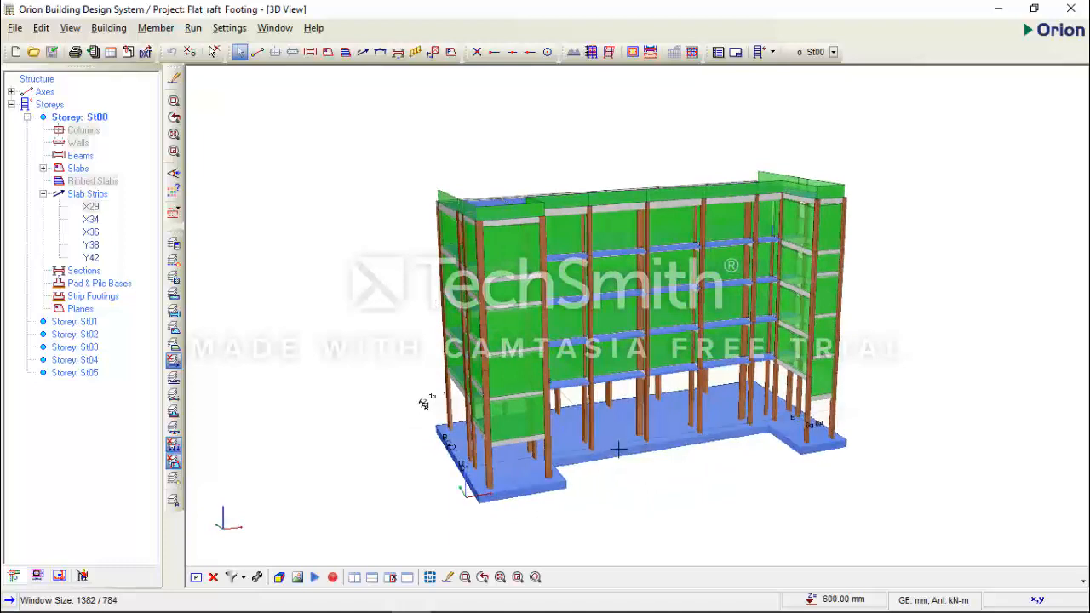
pyautogui.moveTo(662, 480); pyautogui.dragTo(649, 459)
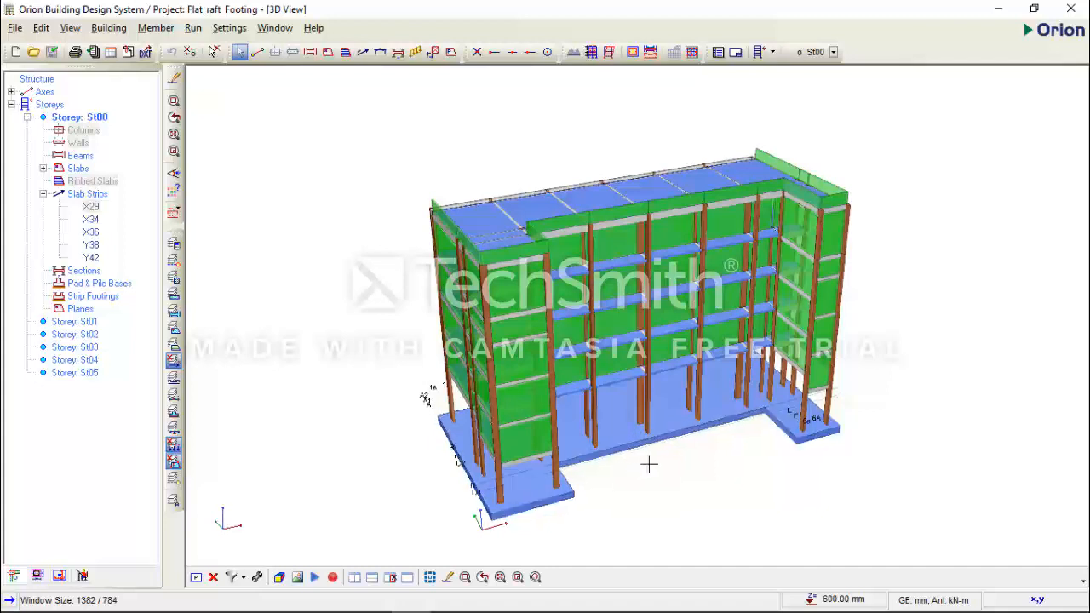
pyautogui.moveTo(626, 444); pyautogui.dragTo(670, 429)
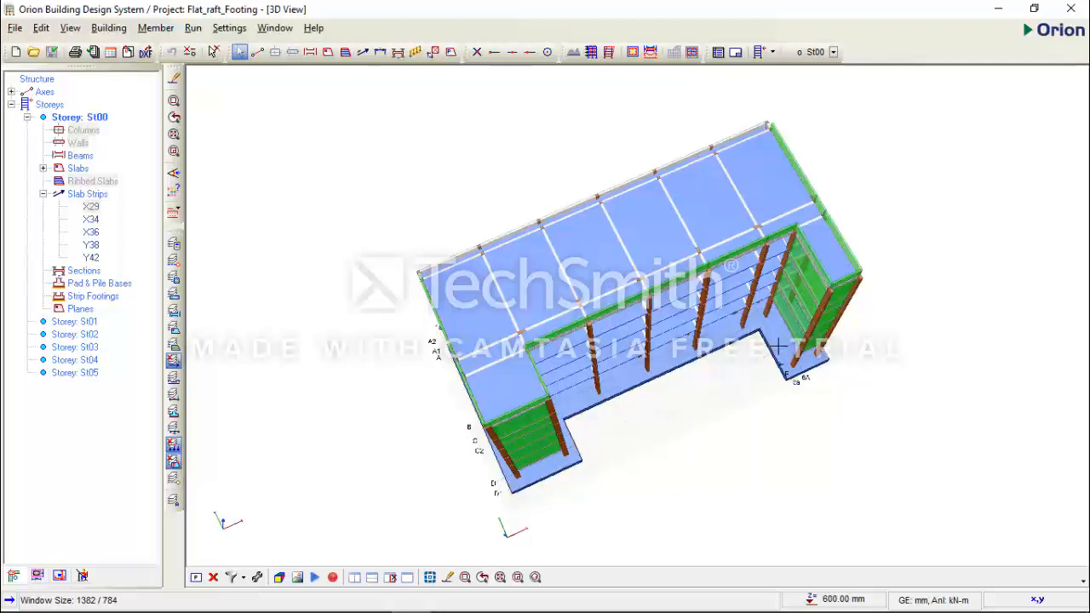
pyautogui.moveTo(839, 407); pyautogui.dragTo(691, 489, button='middle')
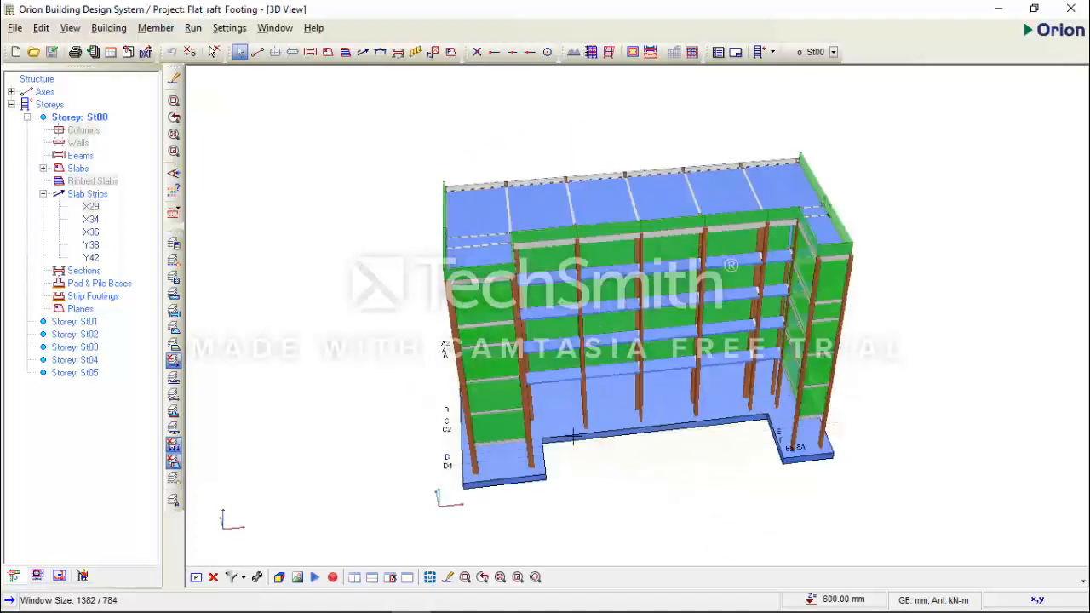